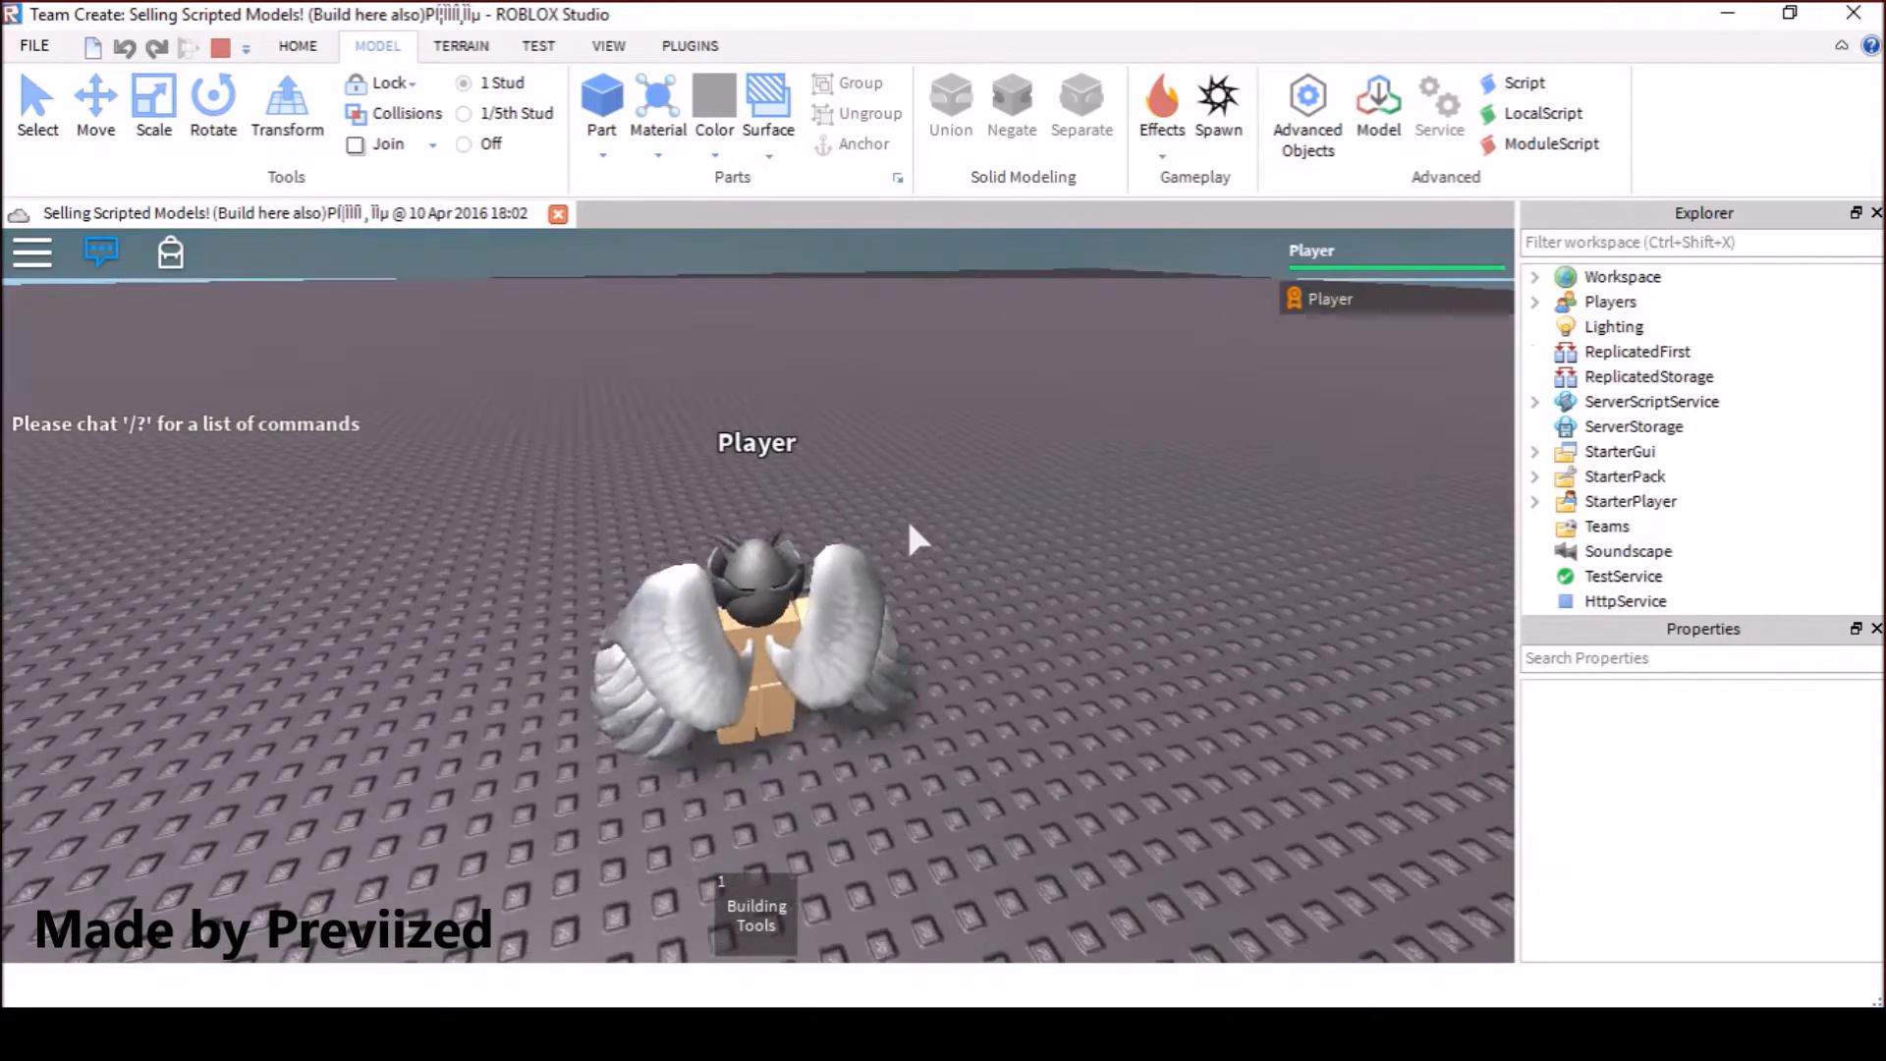
Orbit around the player character and insert a new part during the play test
right_drag(983, 515, 803, 348)
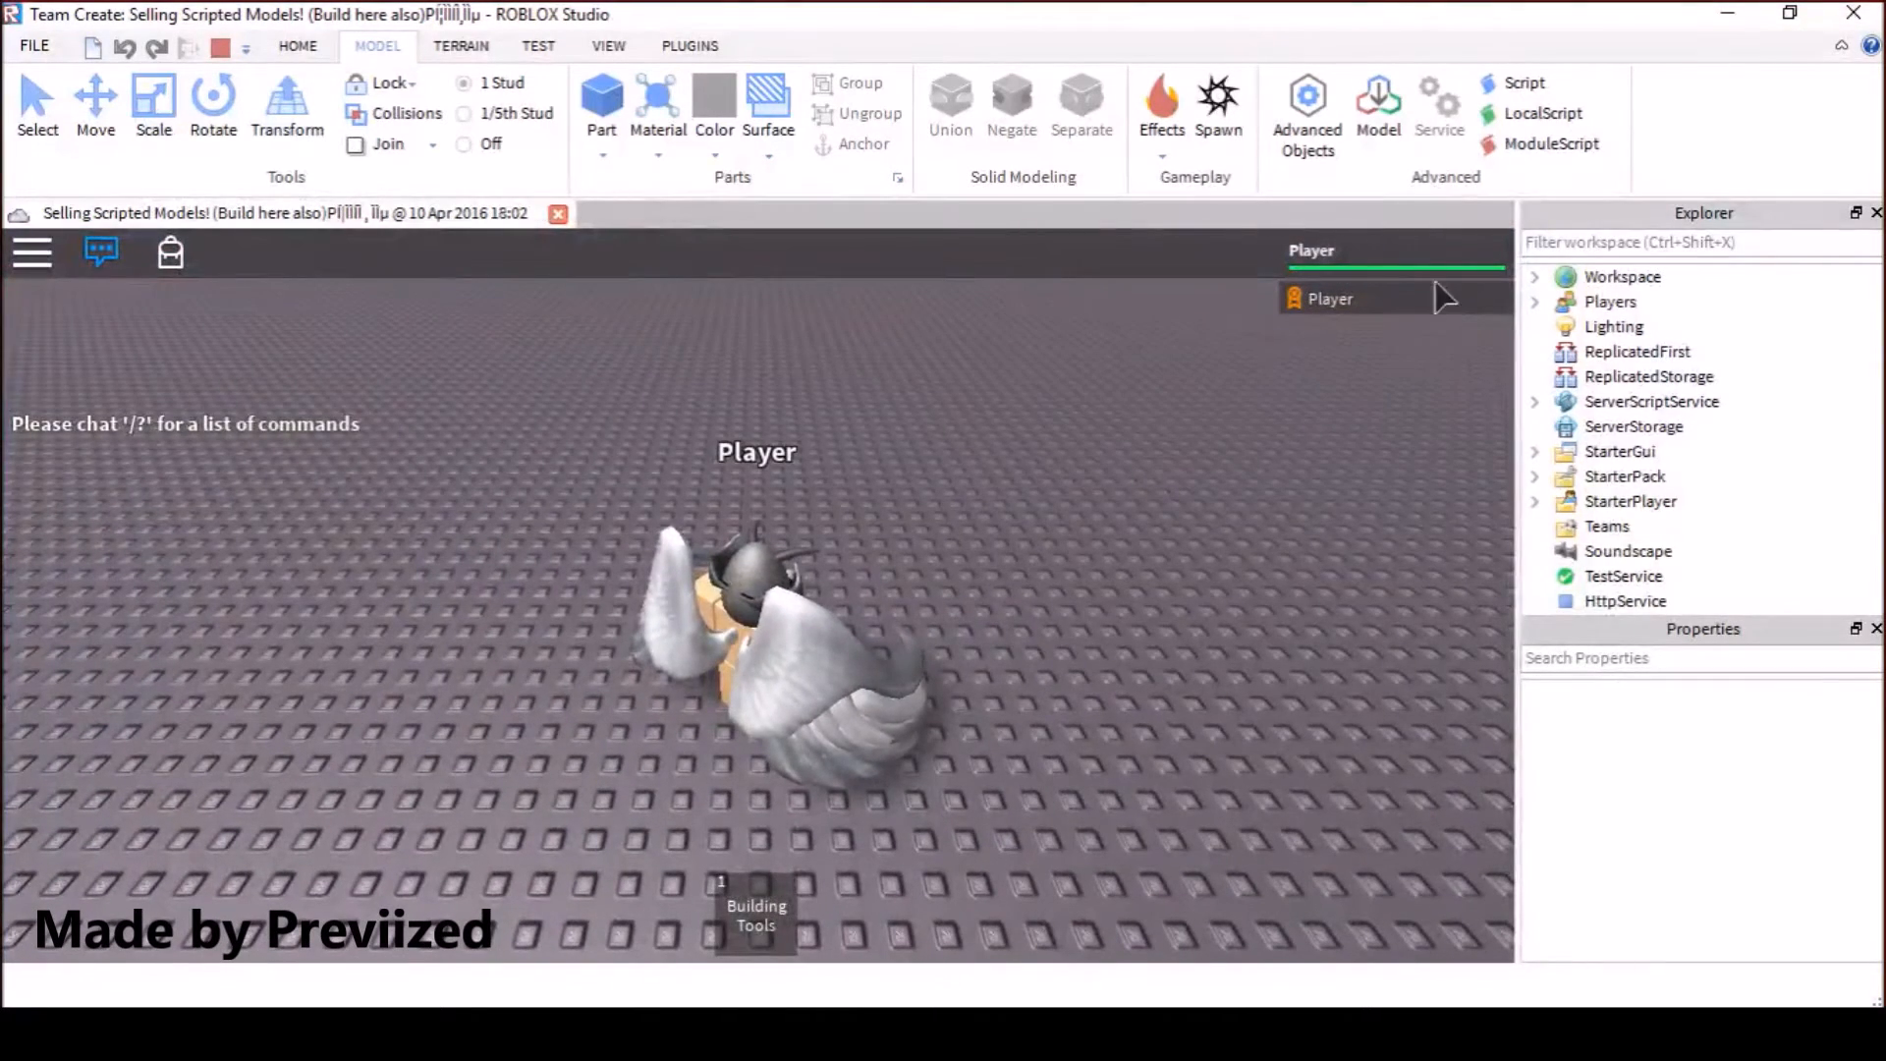
click(601, 103)
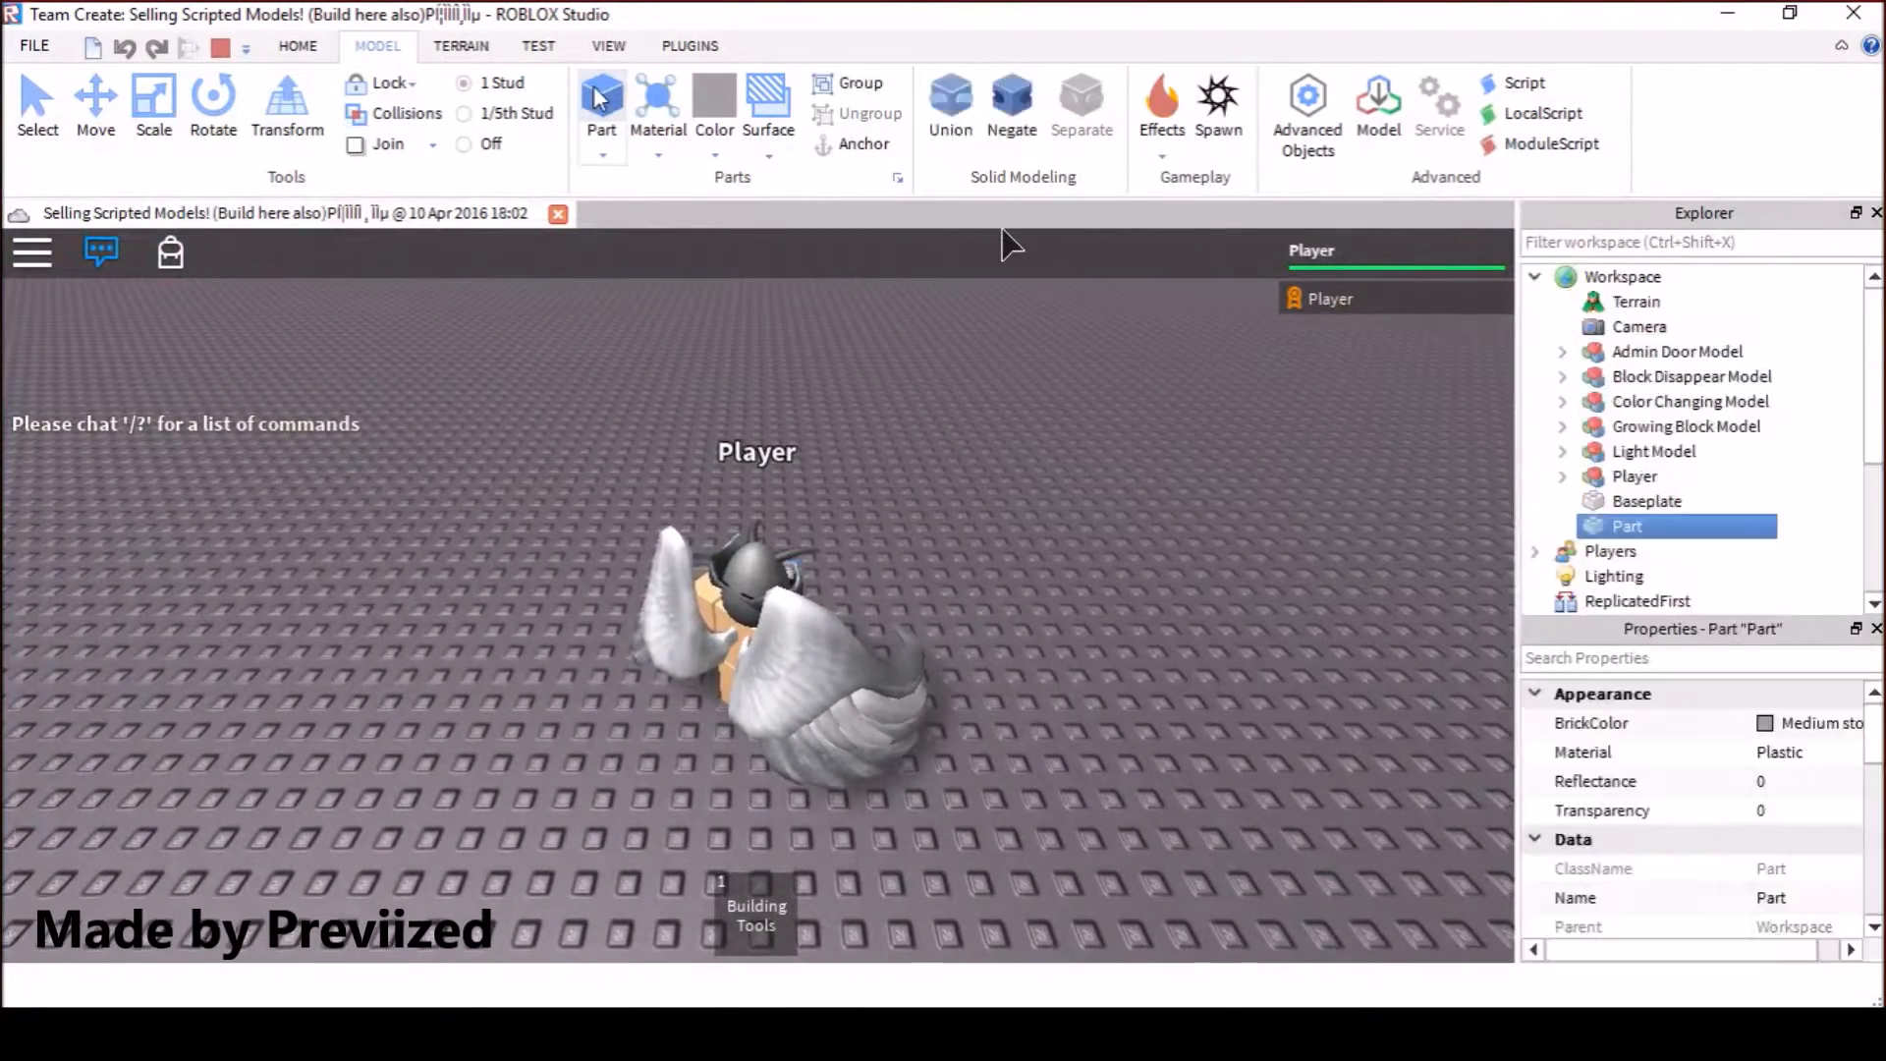
End the play test, show the Output panel and clear its old messages
click(222, 47)
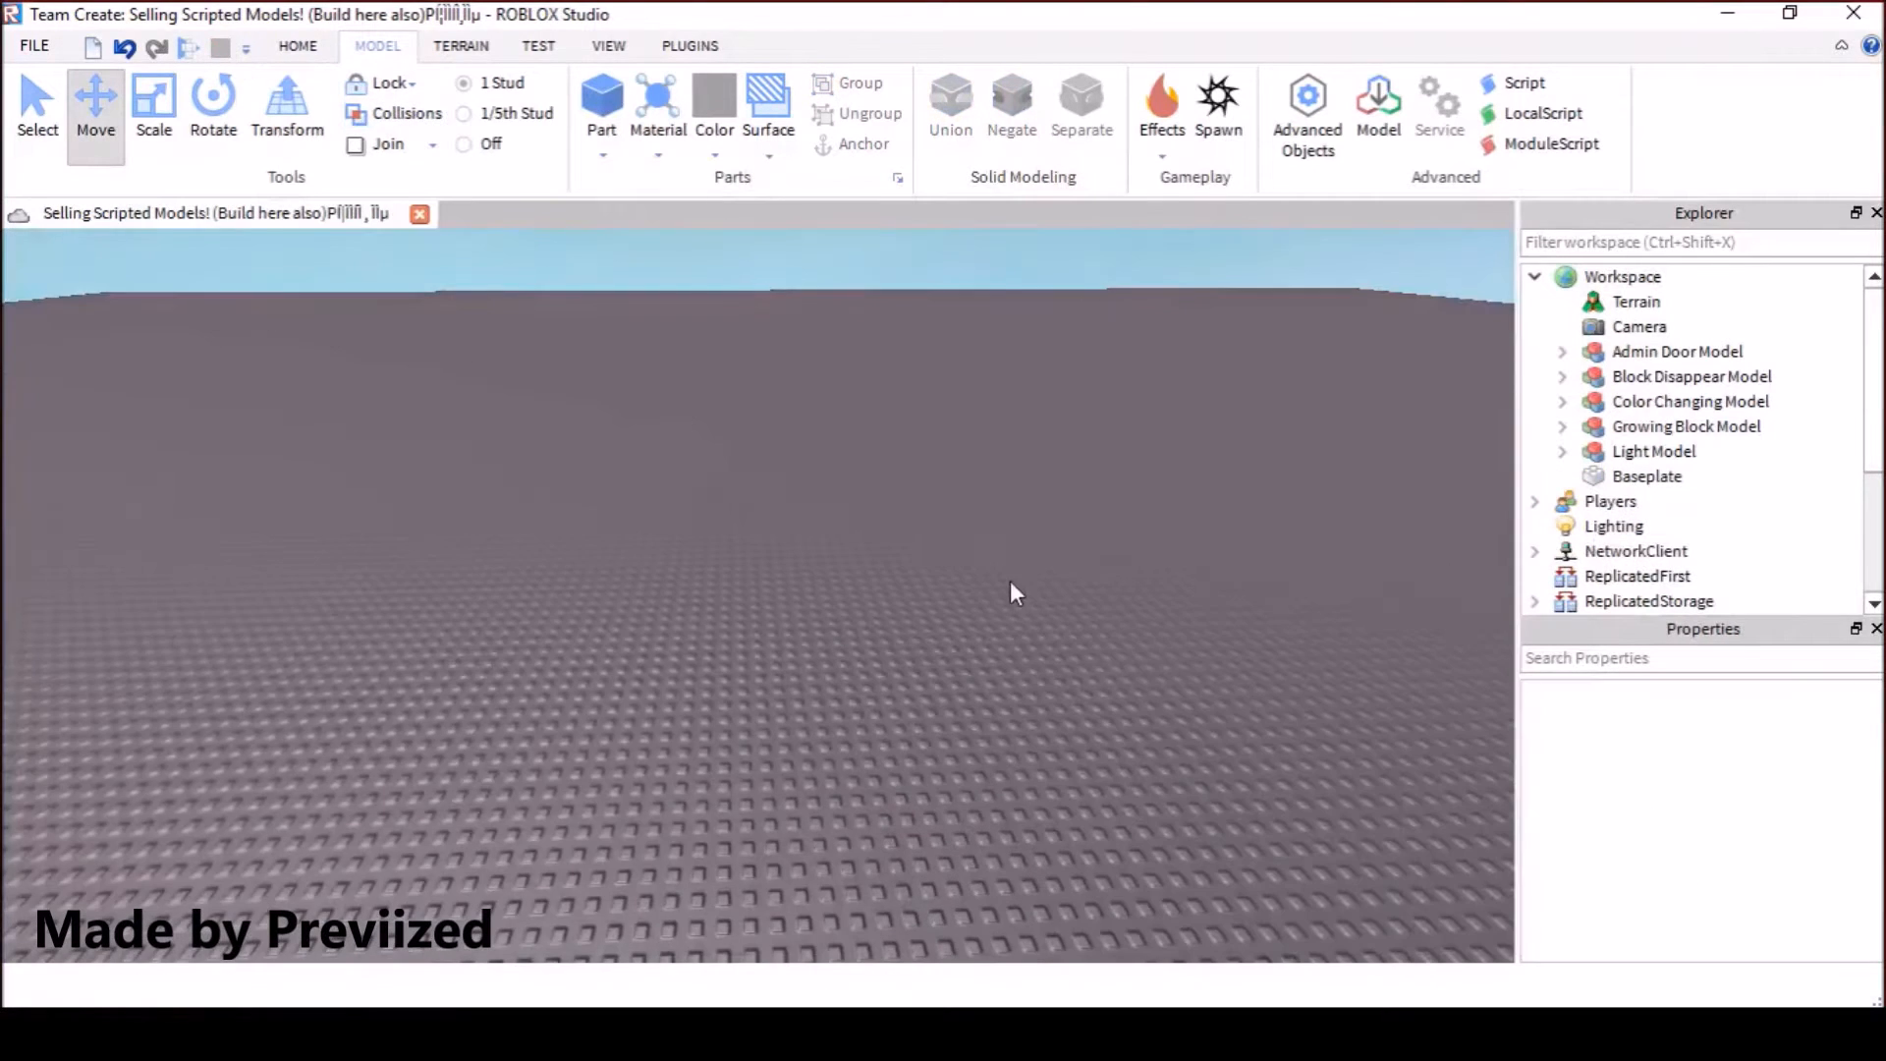
mouse_move(1009, 581)
right_down()
mouse_move(1040, 491)
mouse_move(1031, 442)
right_up()
click(609, 47)
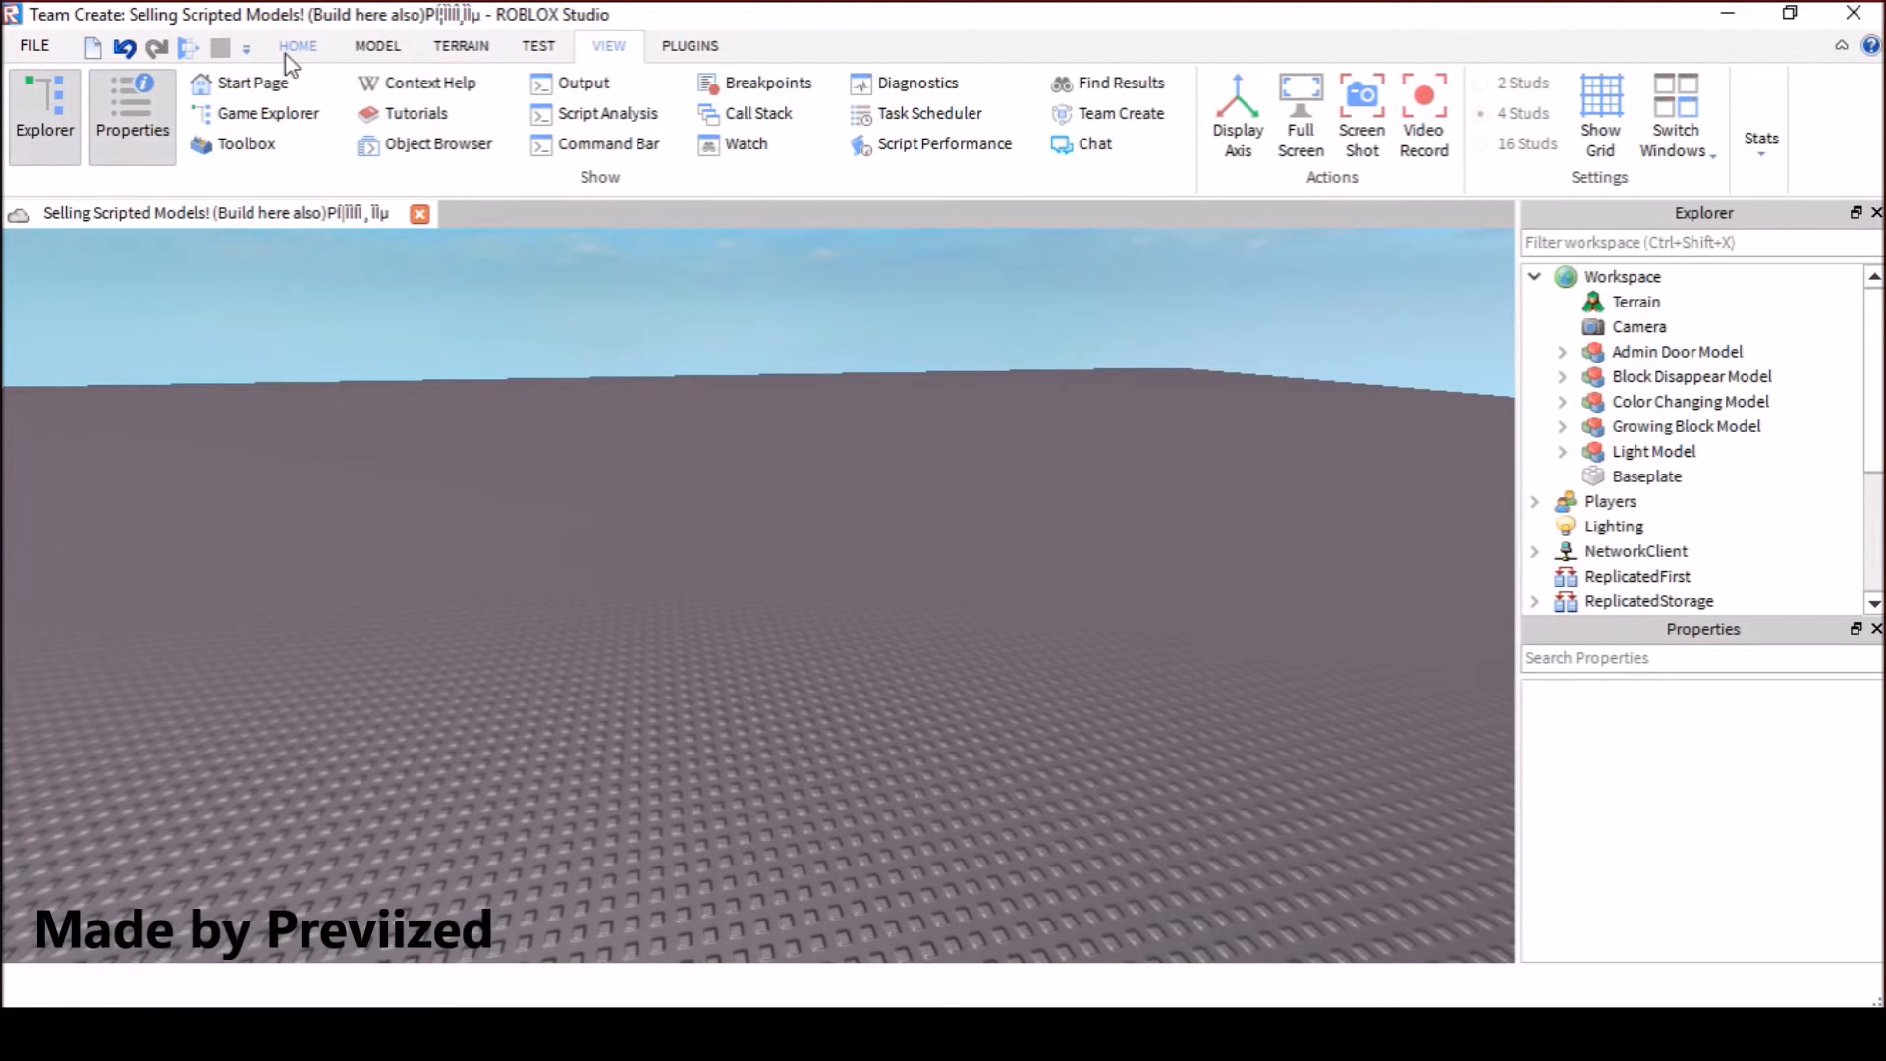
click(583, 83)
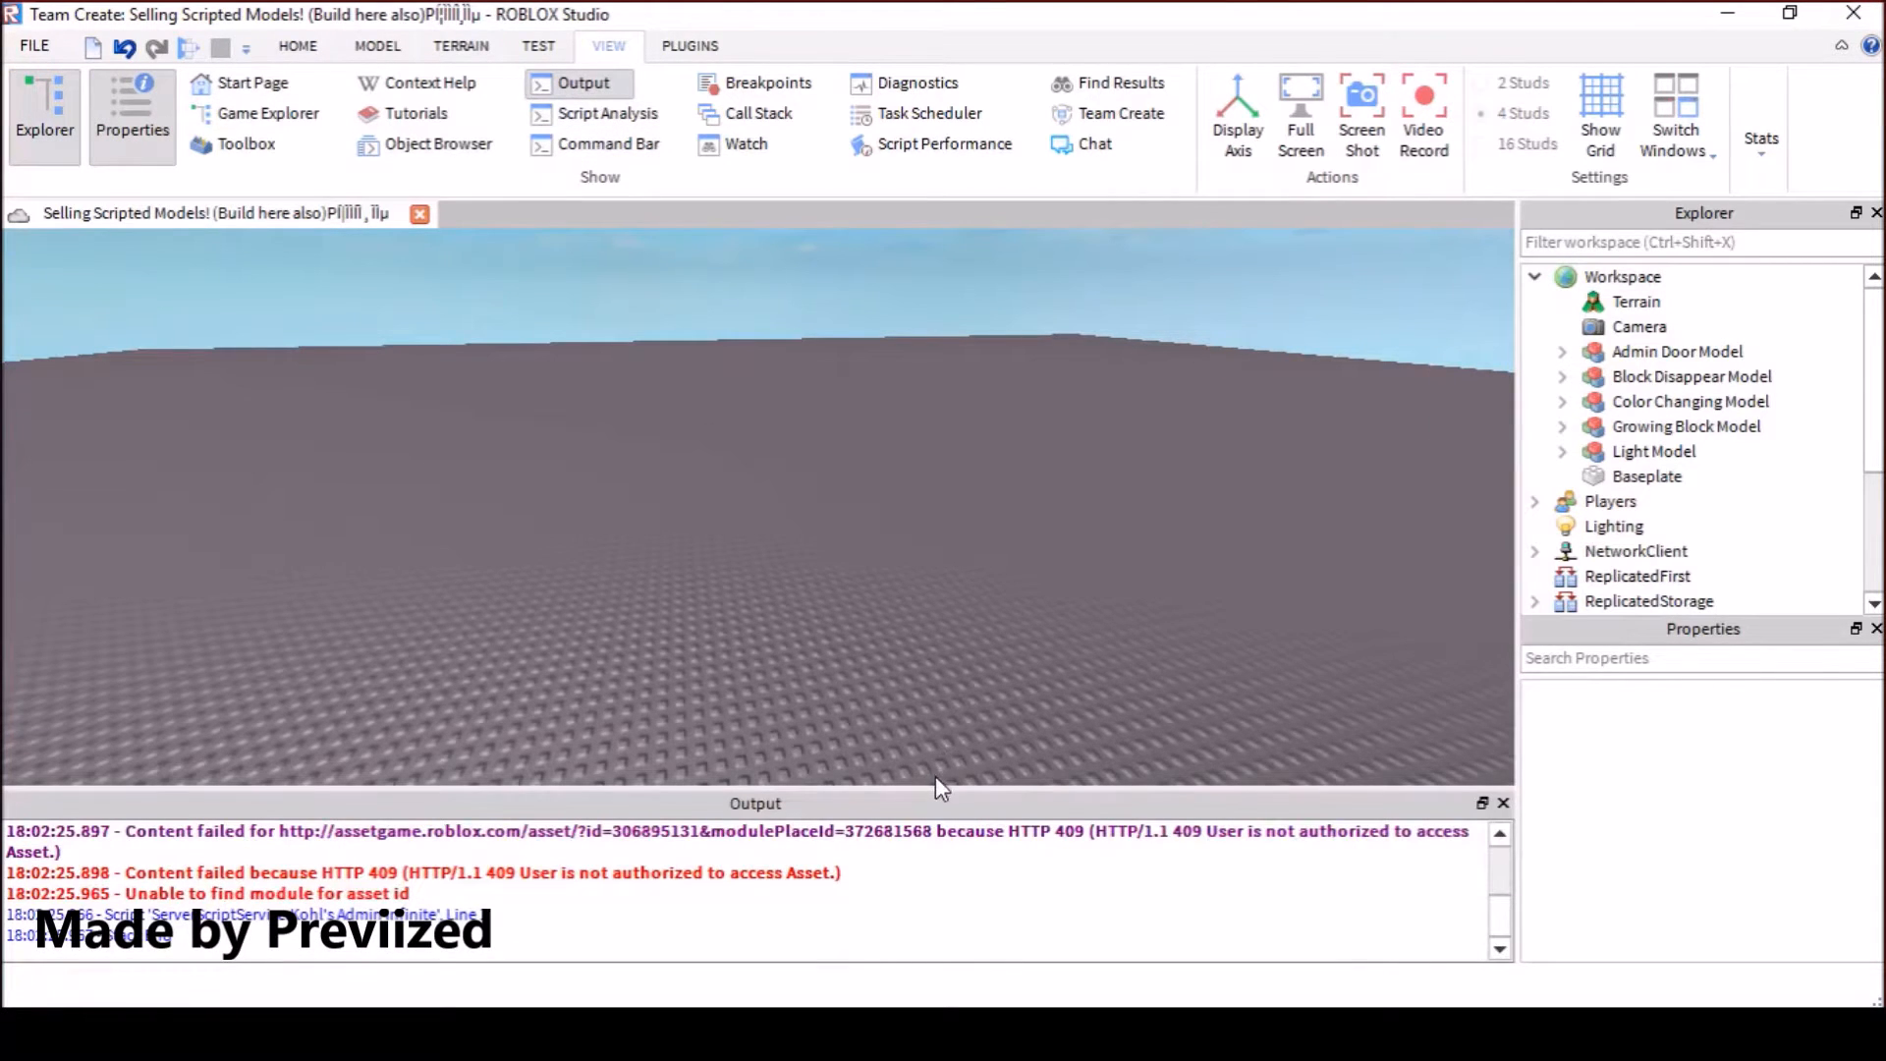
right_click(903, 899)
click(991, 996)
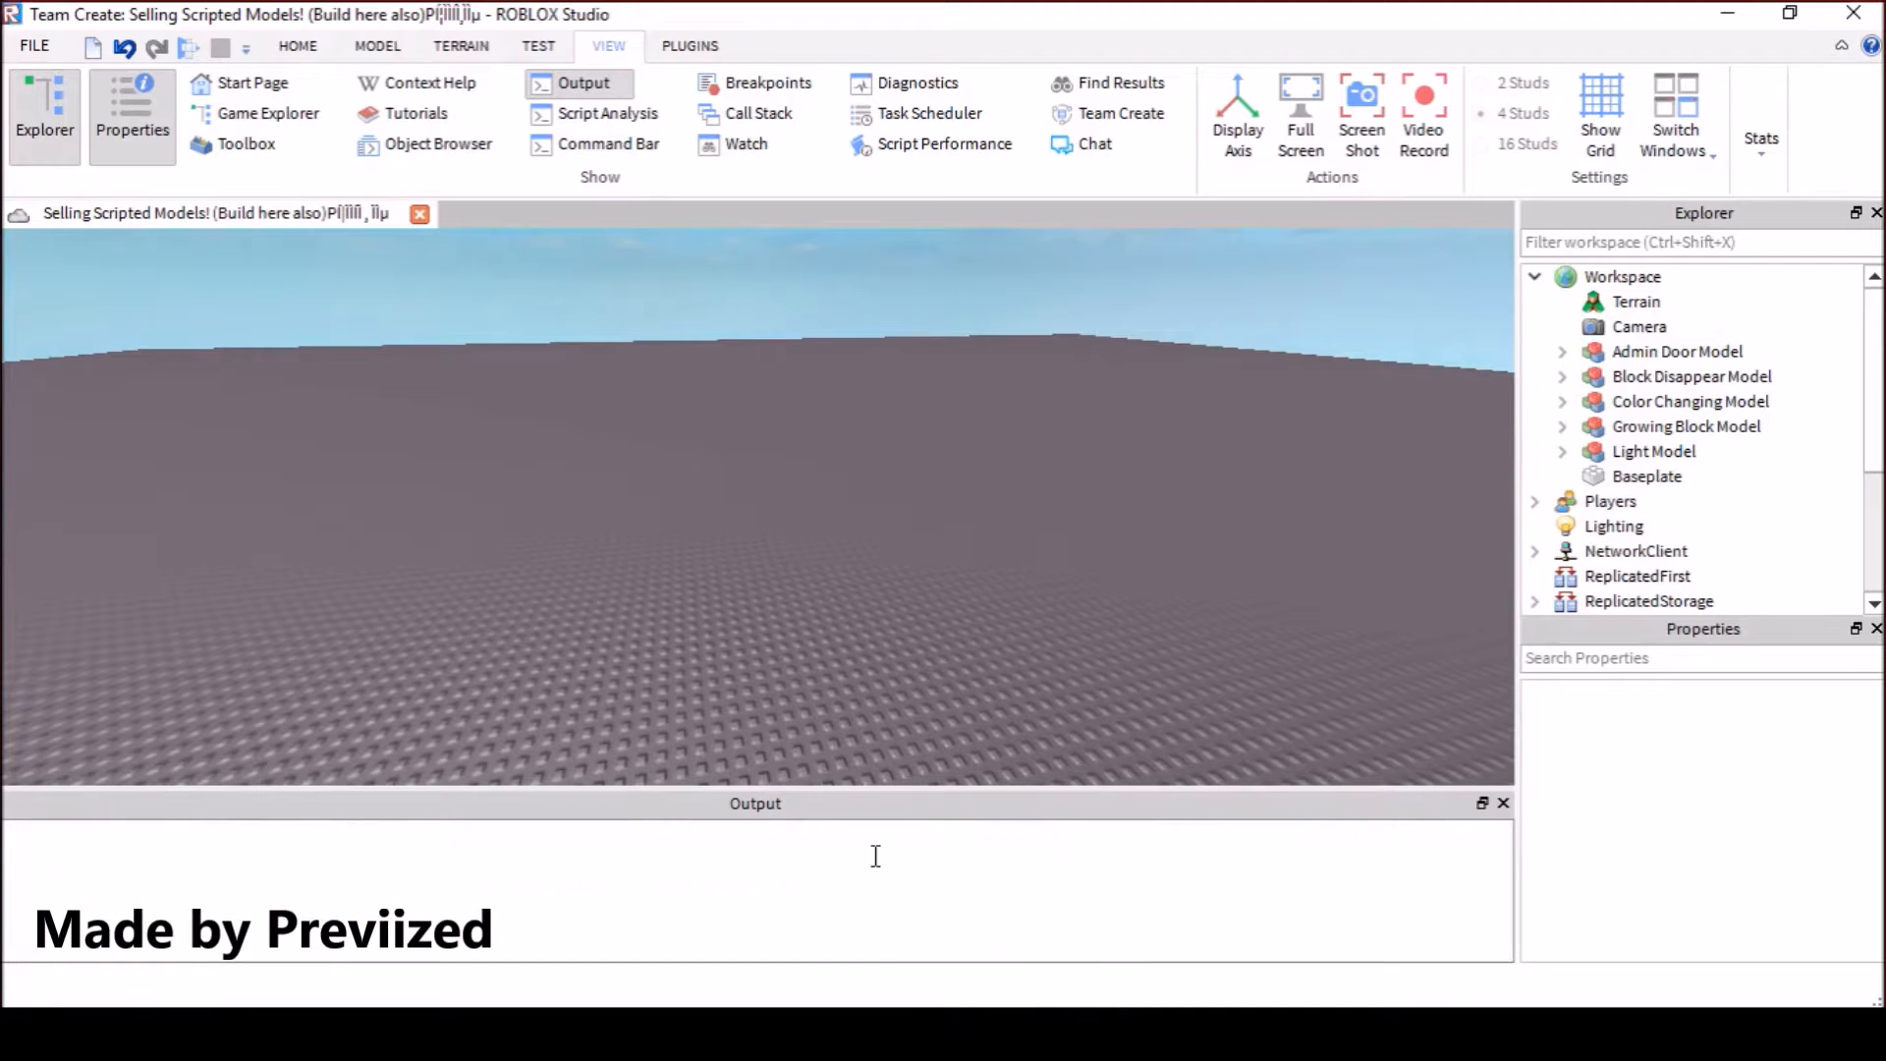
drag(1002, 792, 1002, 813)
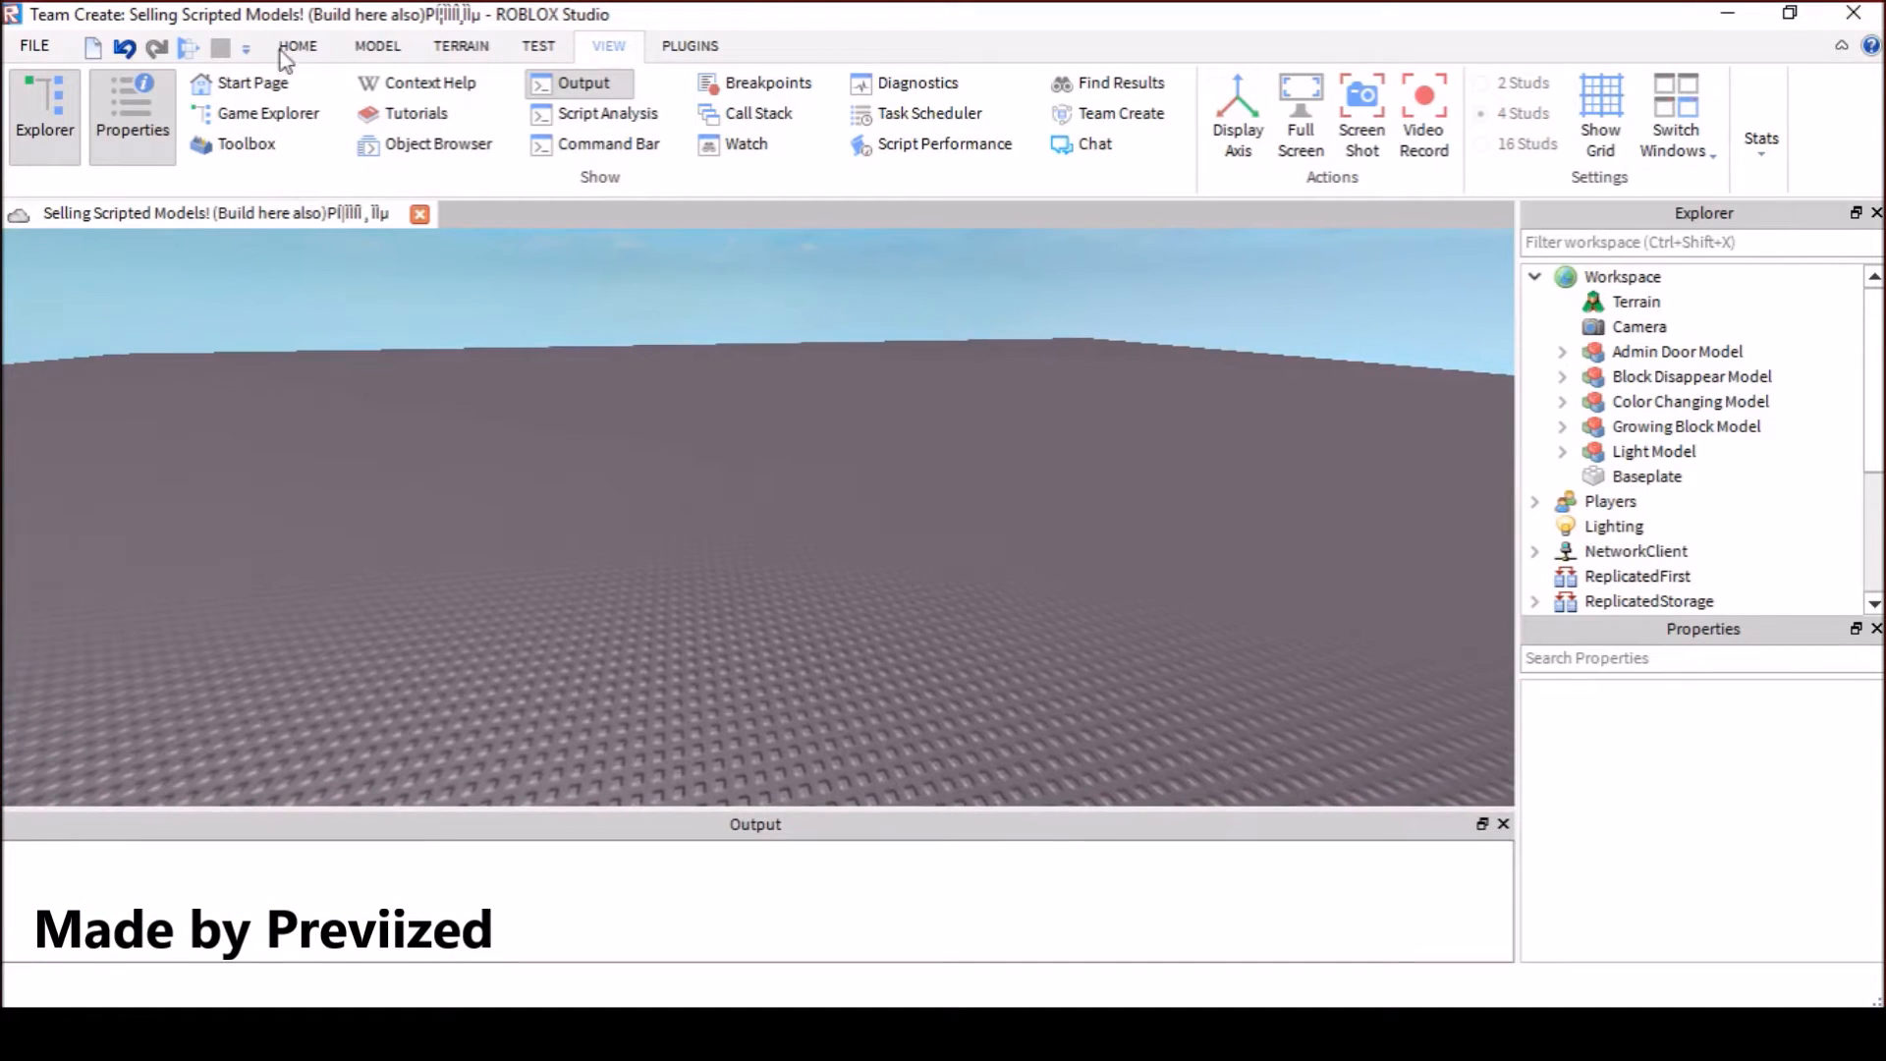
Insert a new part on the baseplate, focus on it and add a Script inside it
click(298, 45)
click(657, 103)
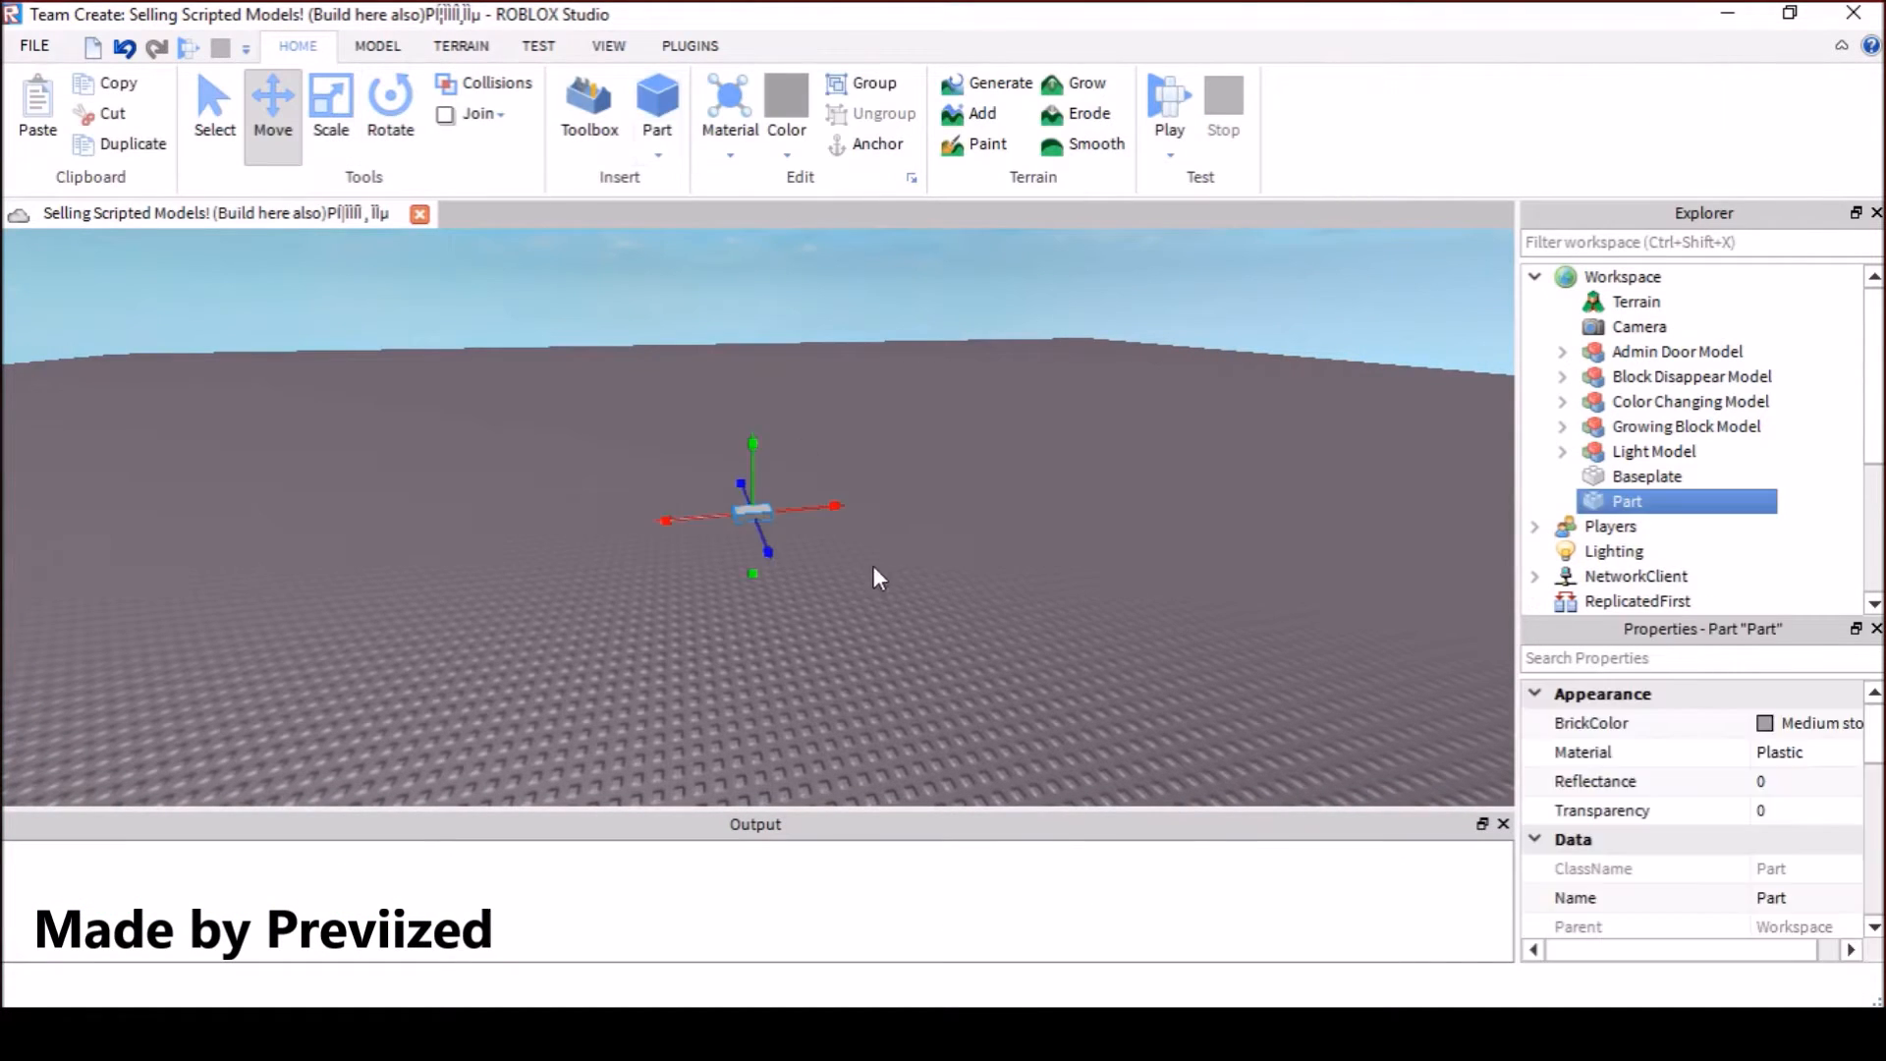
key(f)
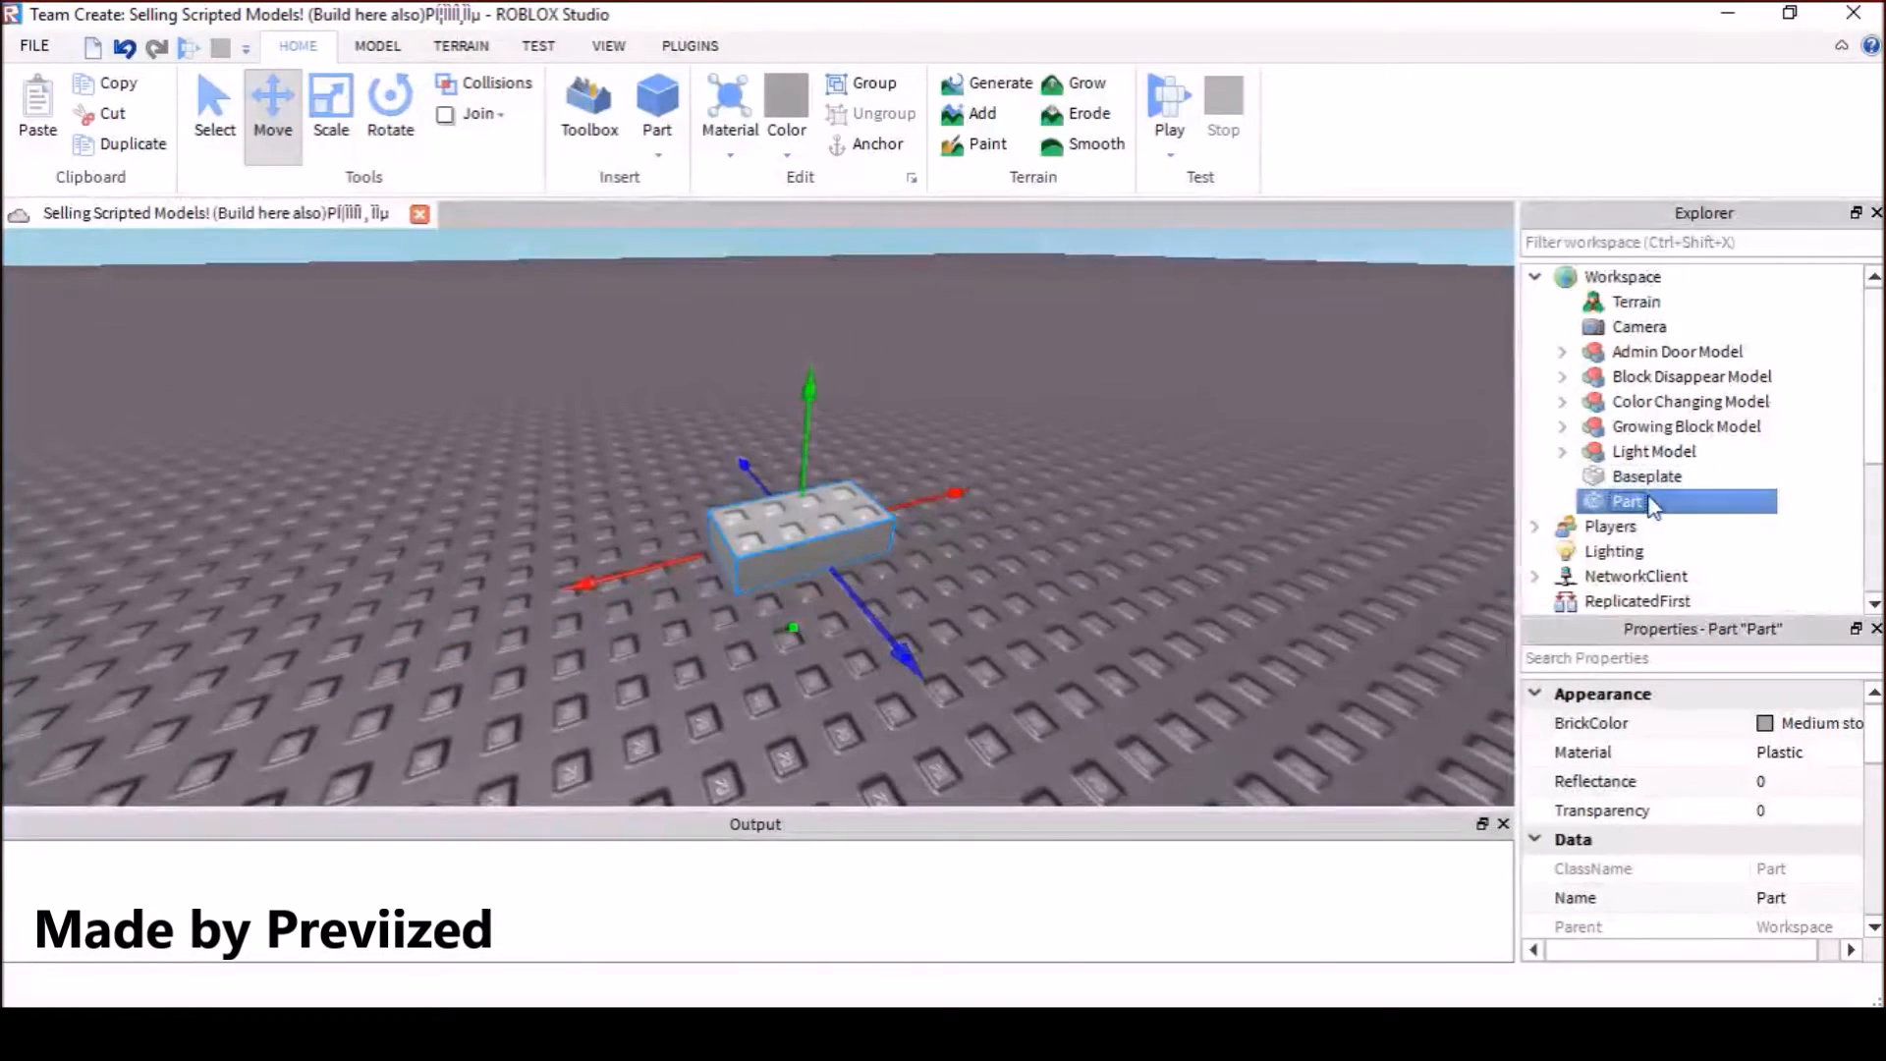
right_click(1627, 501)
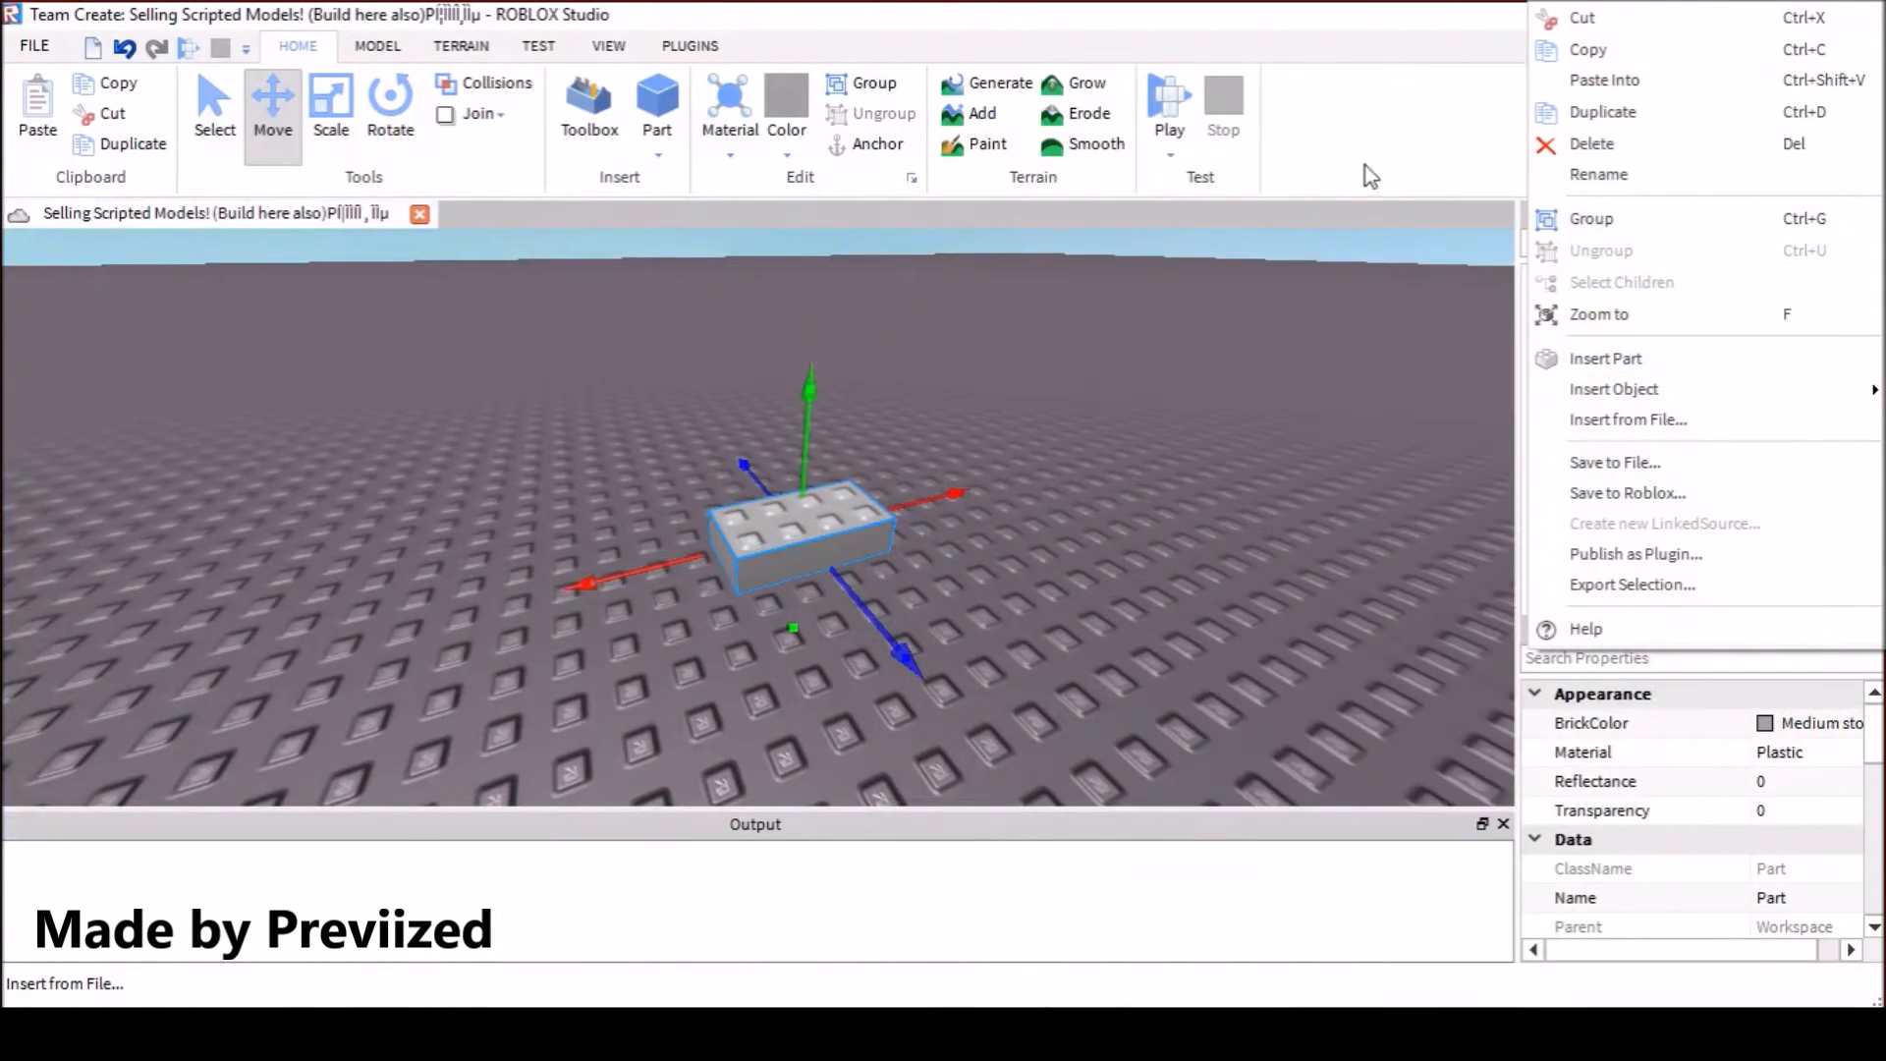
click(1348, 145)
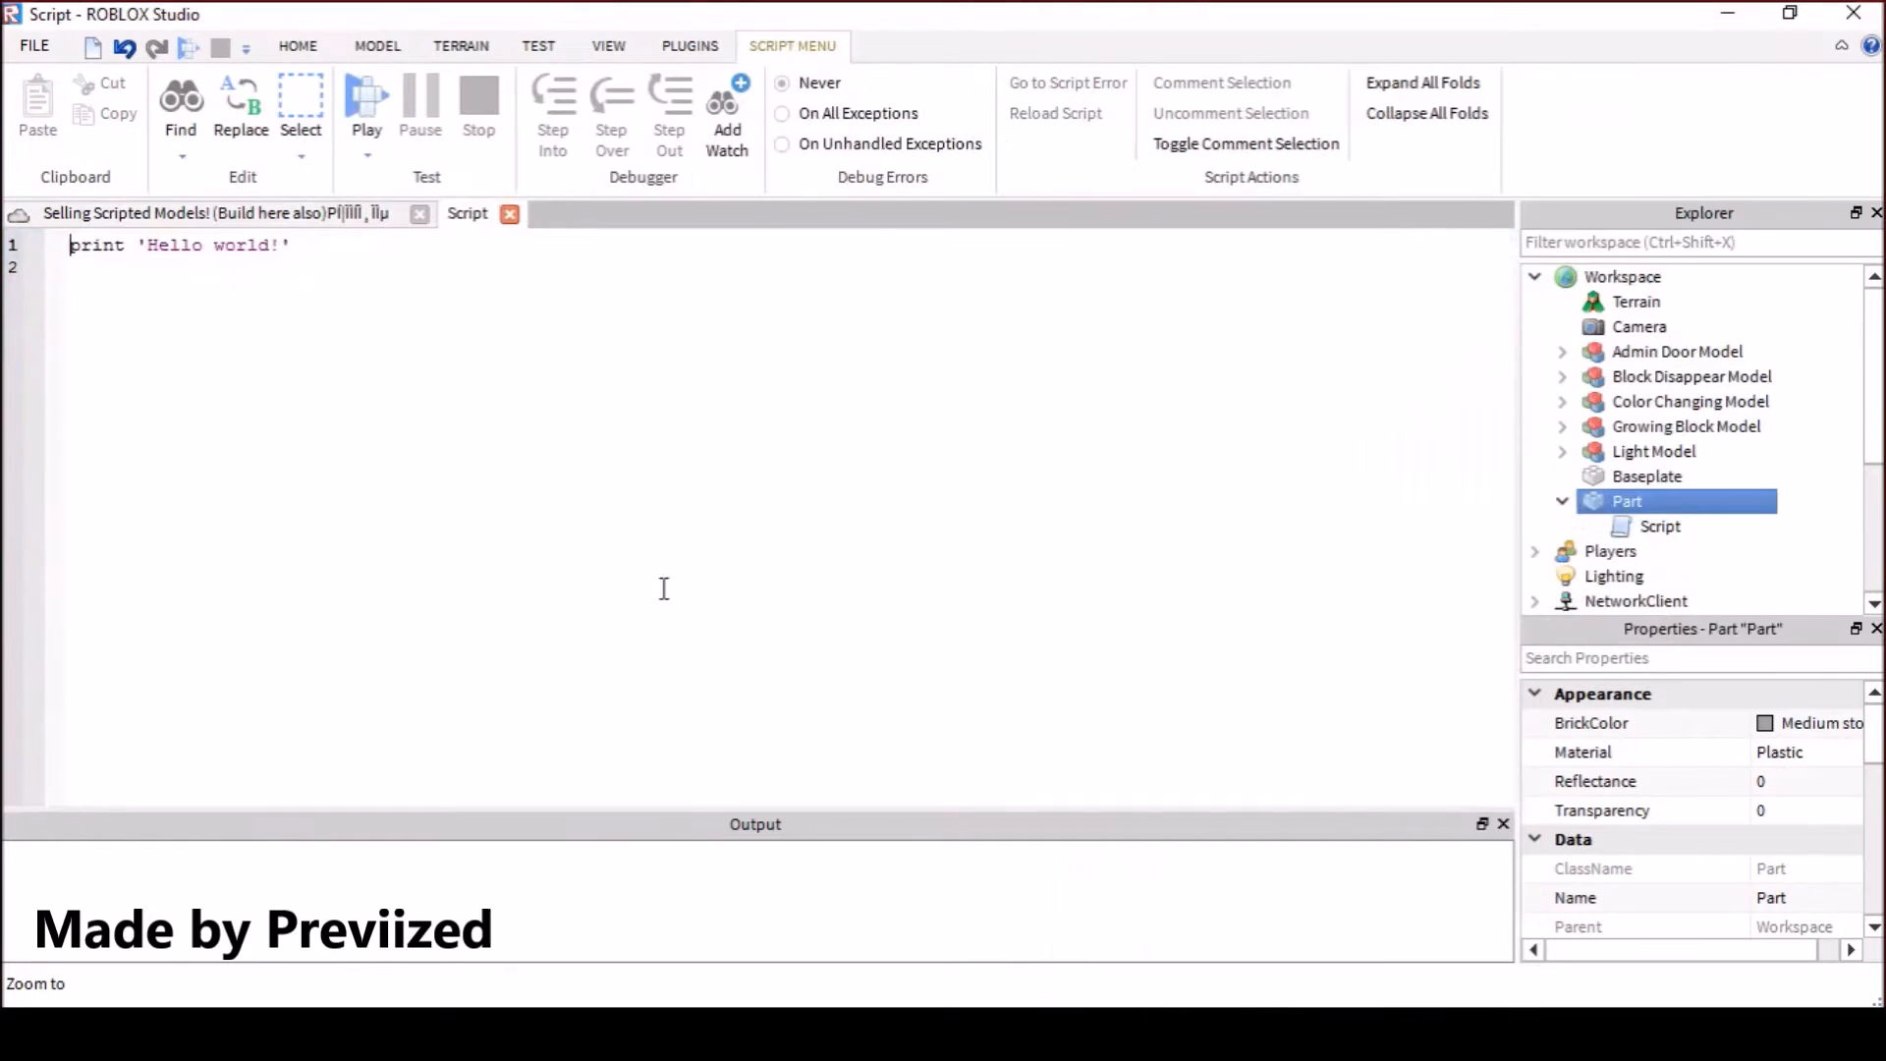
Delete the placeholder print line and write script.Parent.Touched:connect(function(hit)
key(ctrl+a)
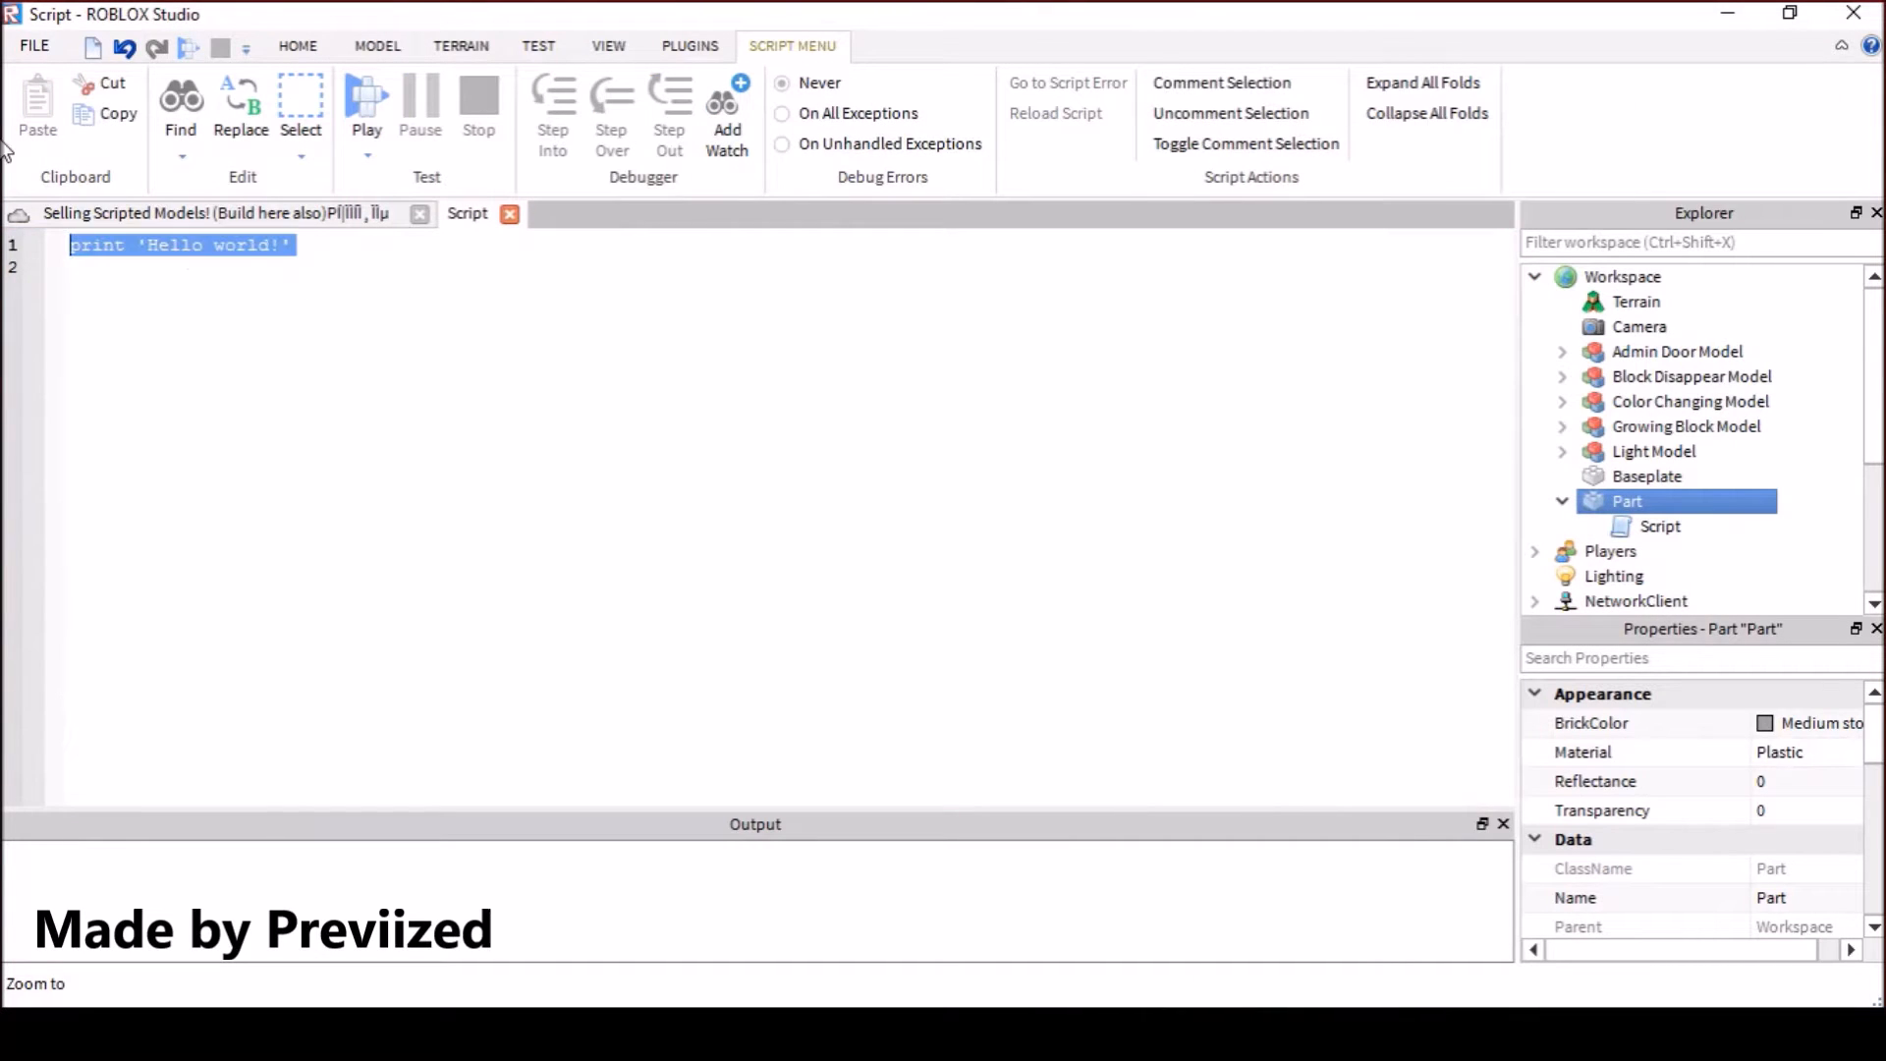
key(BackSpace)
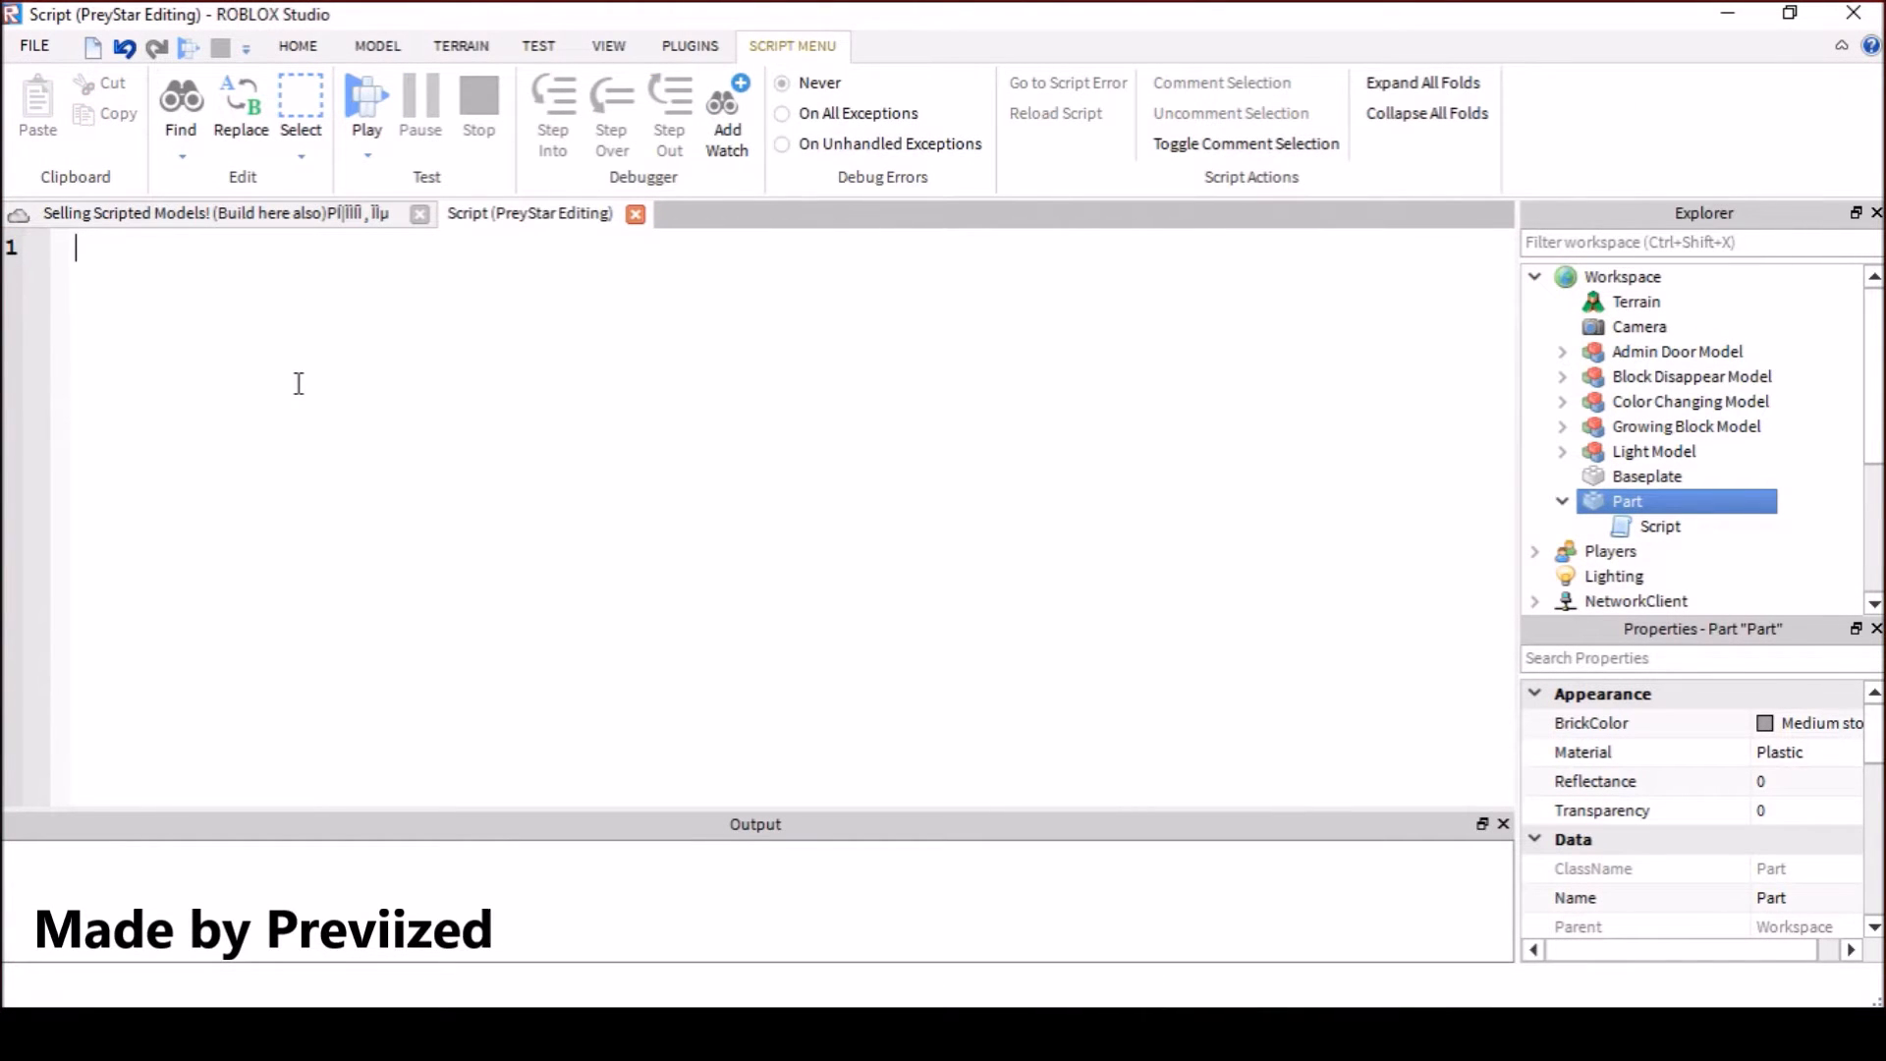
text(scr)
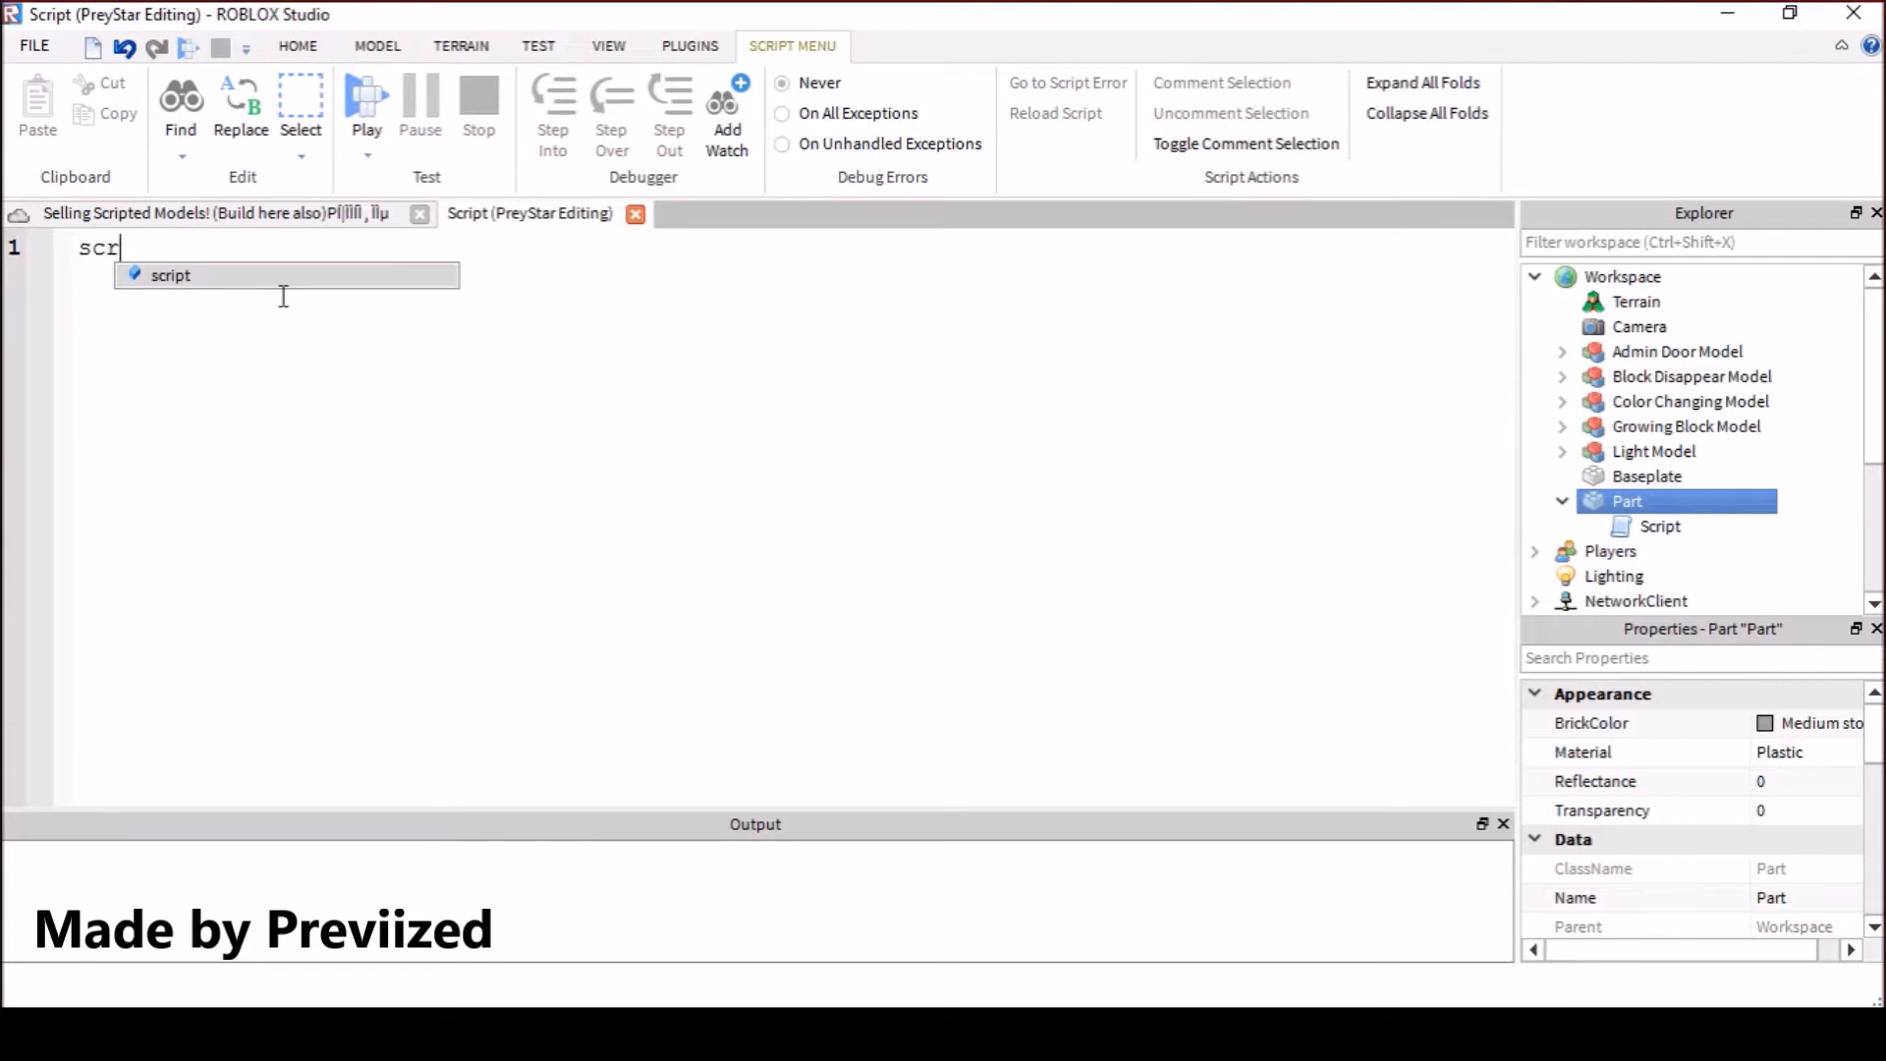
text(ipt.Parent)
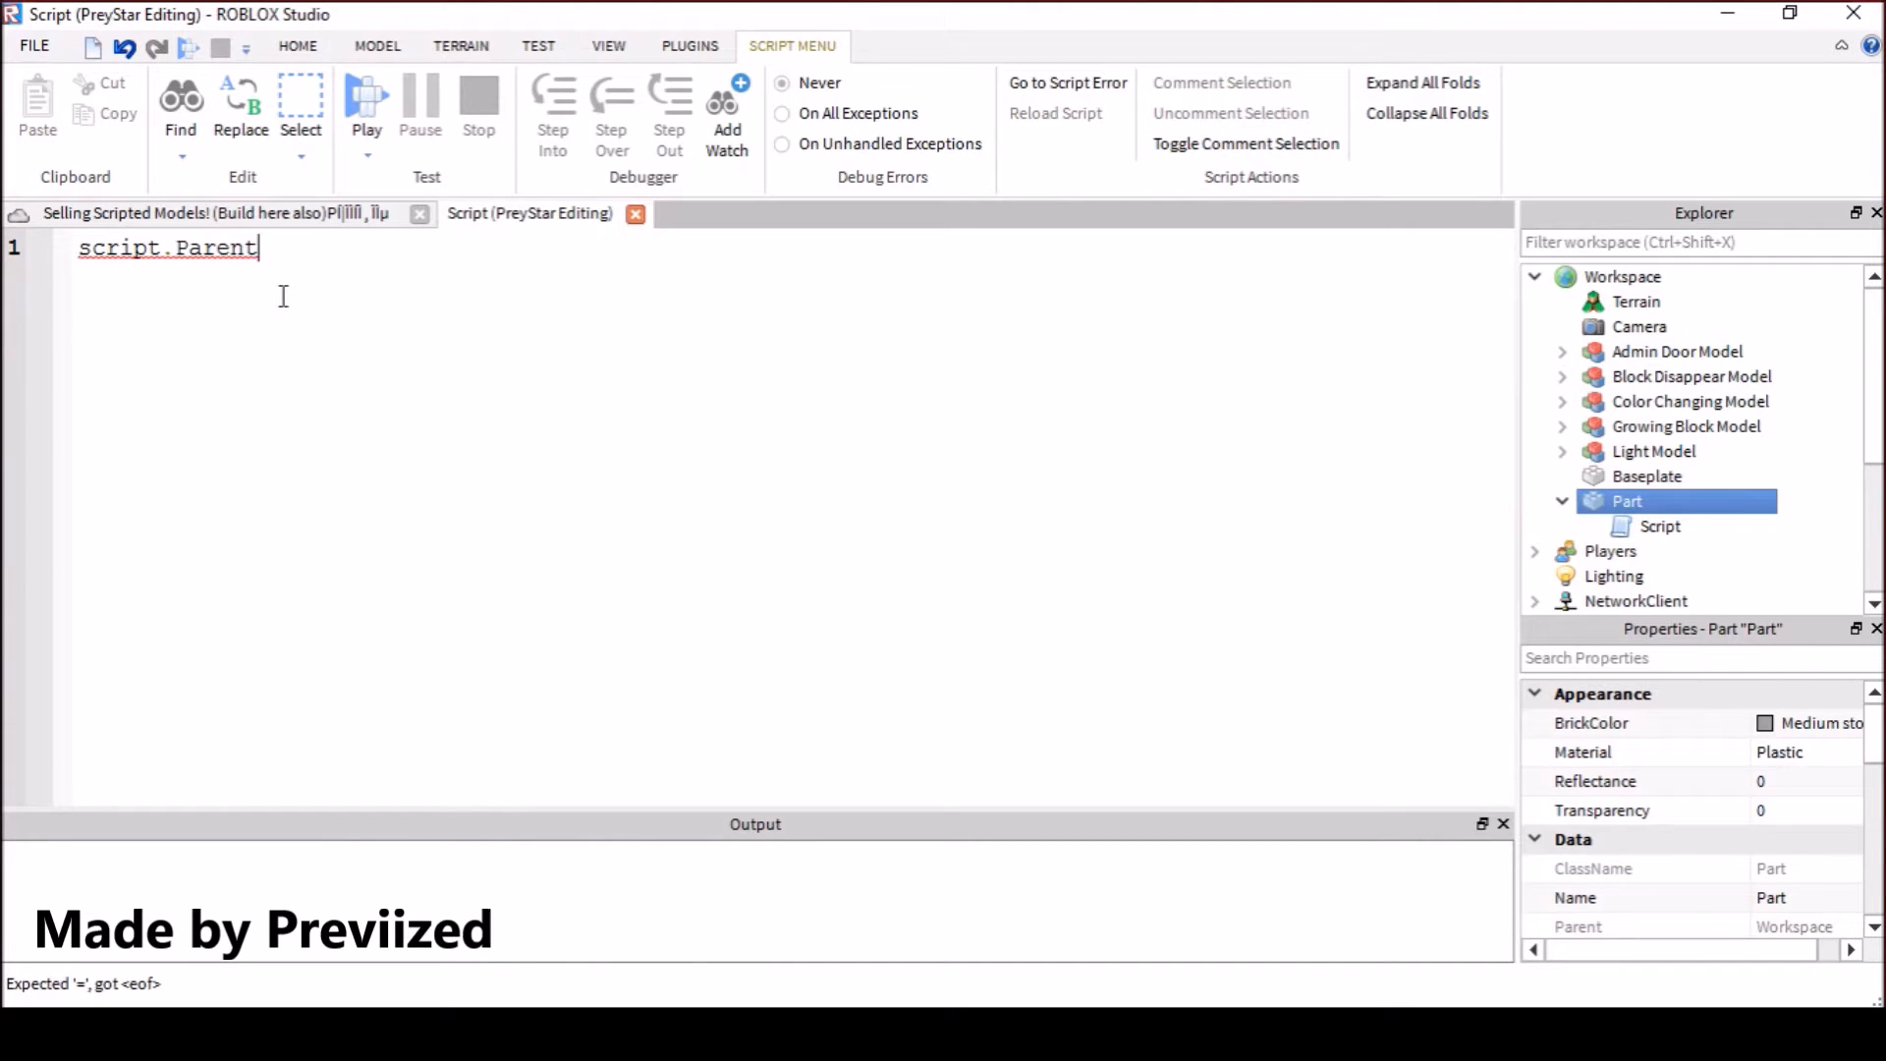
text(.Touched:)
text(Co)
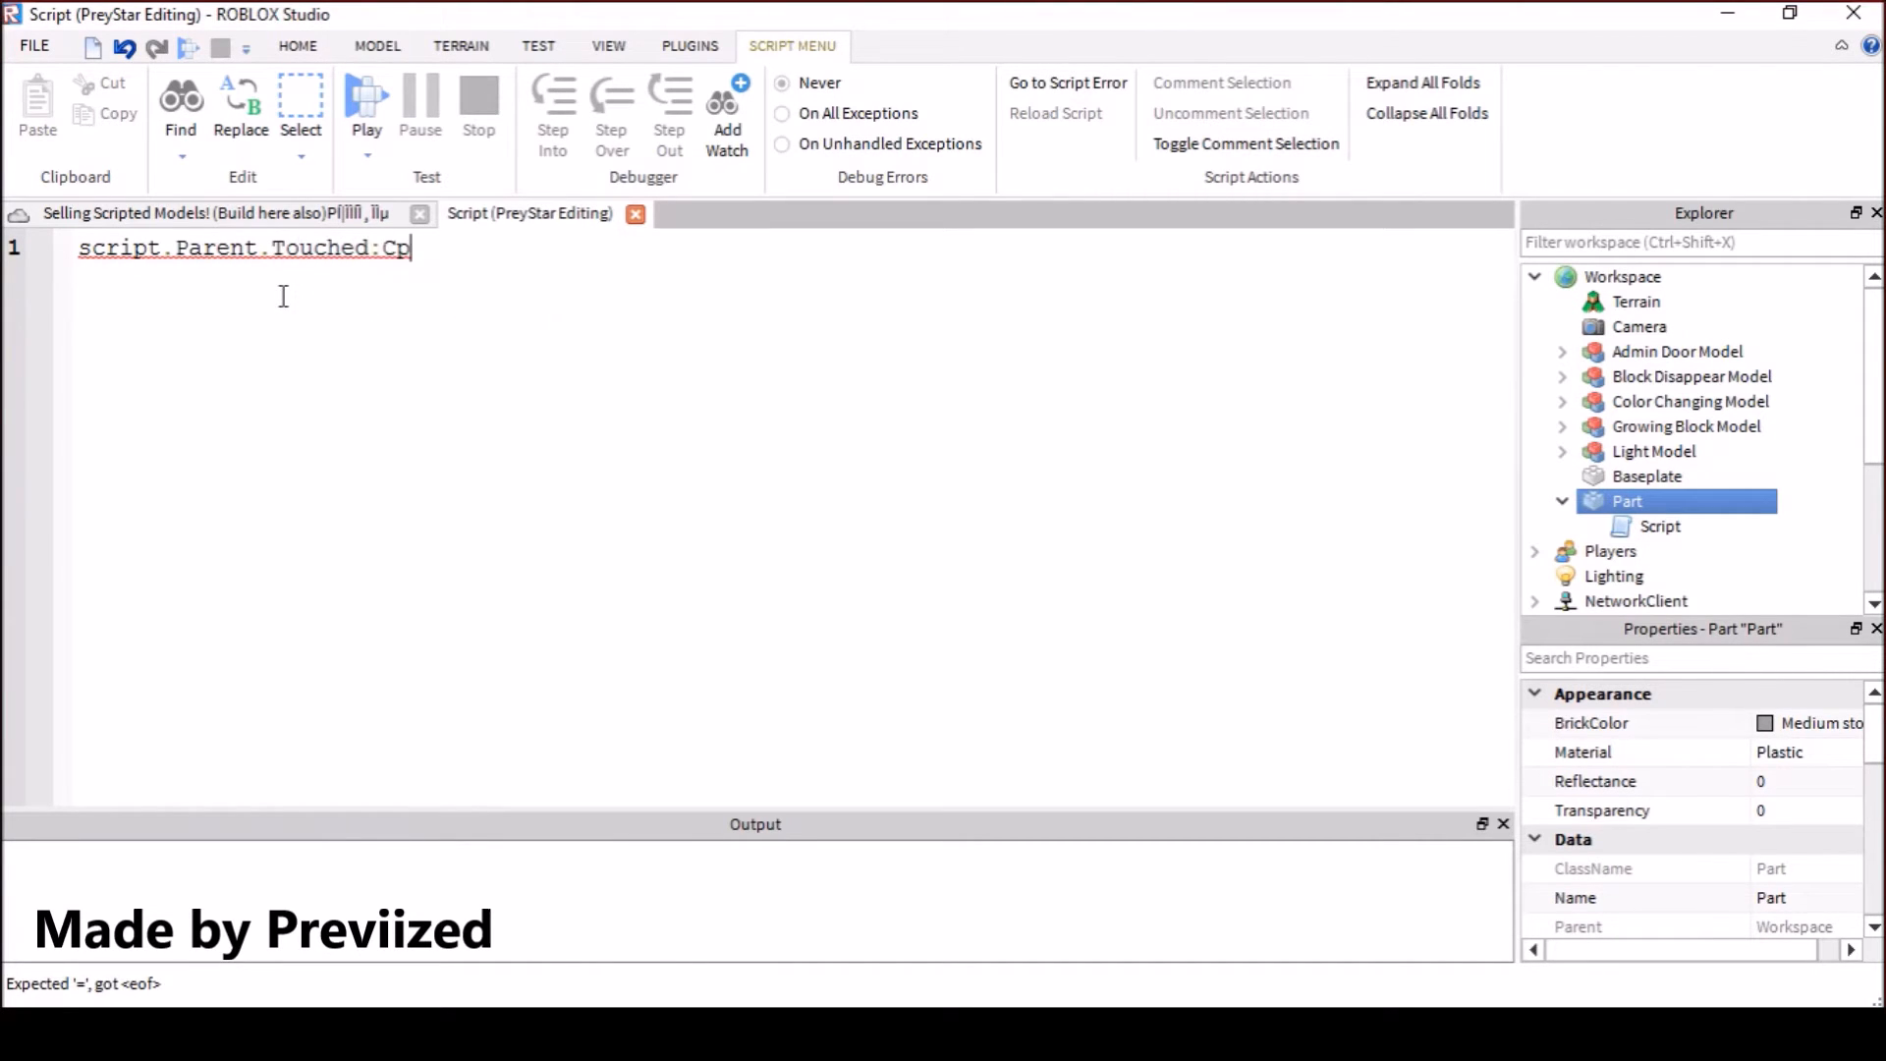
key(BackSpace)
text(connect)
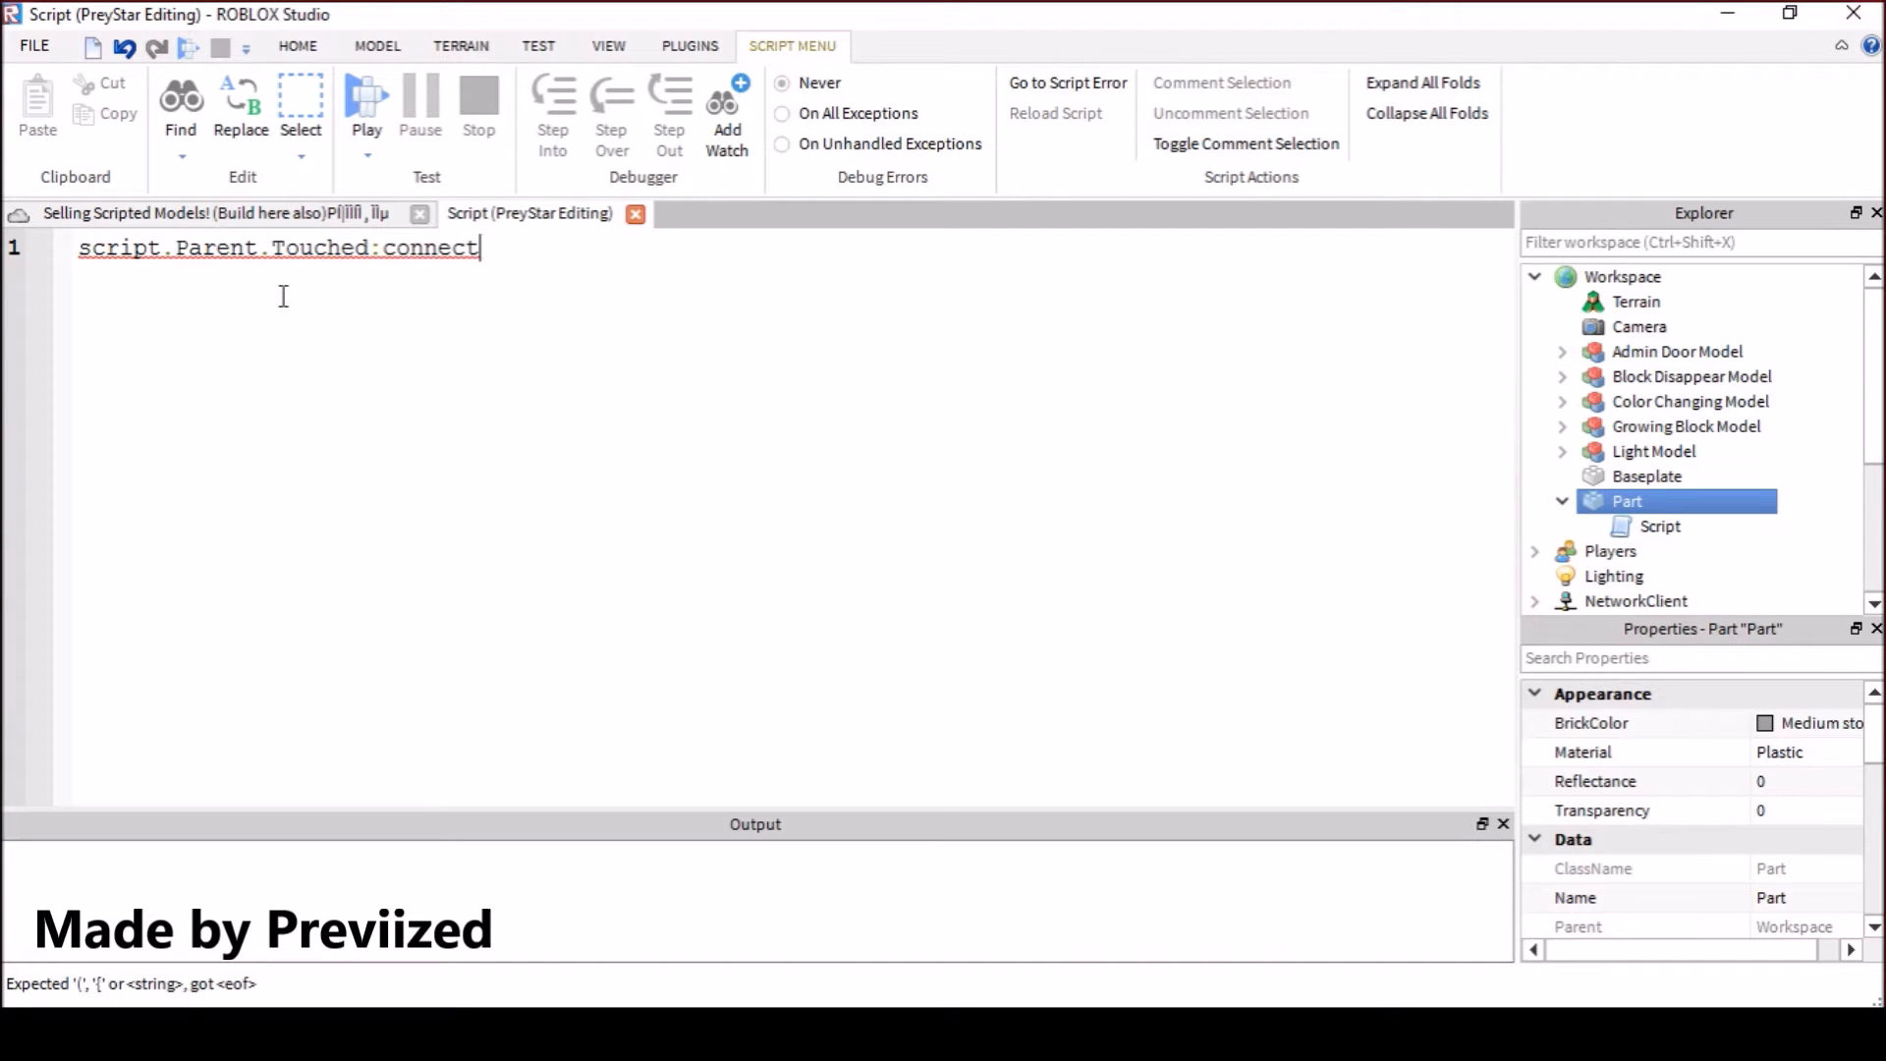
text((fcunt)
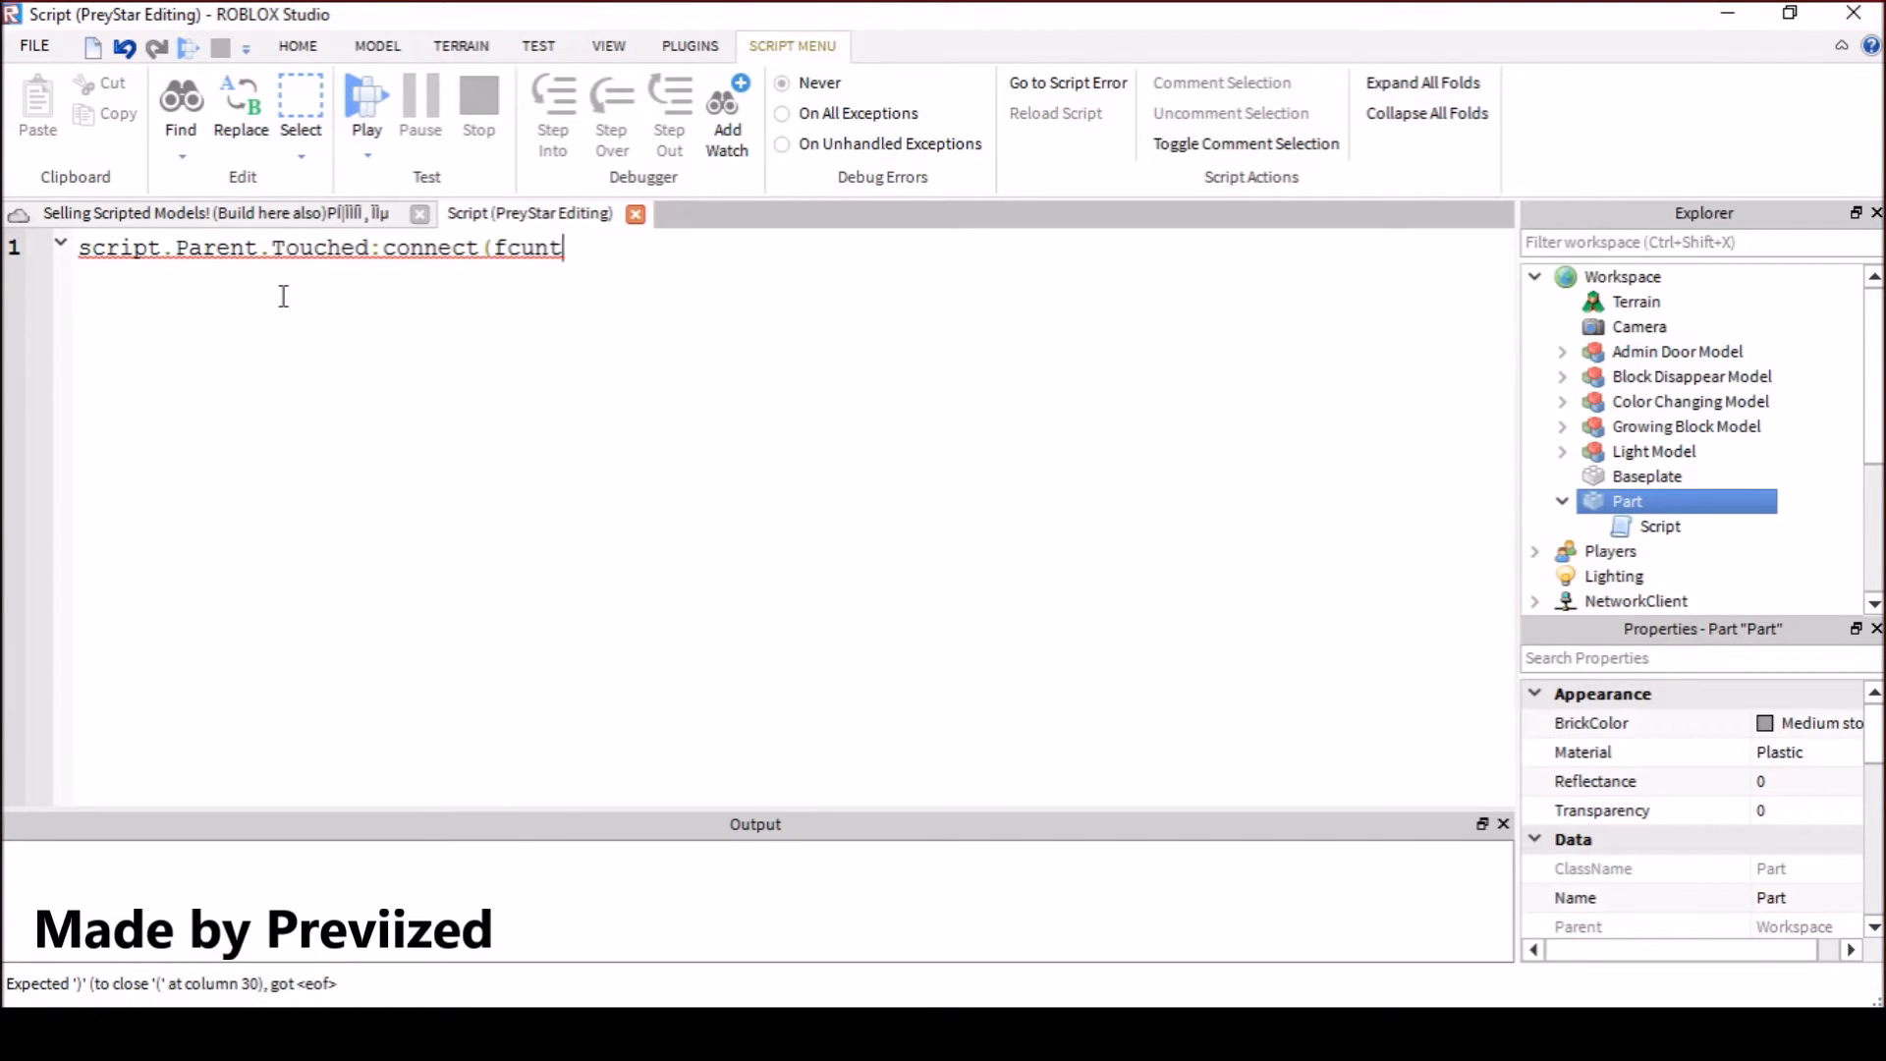
text(i)
key(BackSpace)
key(BackSpace)
key(BackSpace)
key(BackSpace)
text(unc)
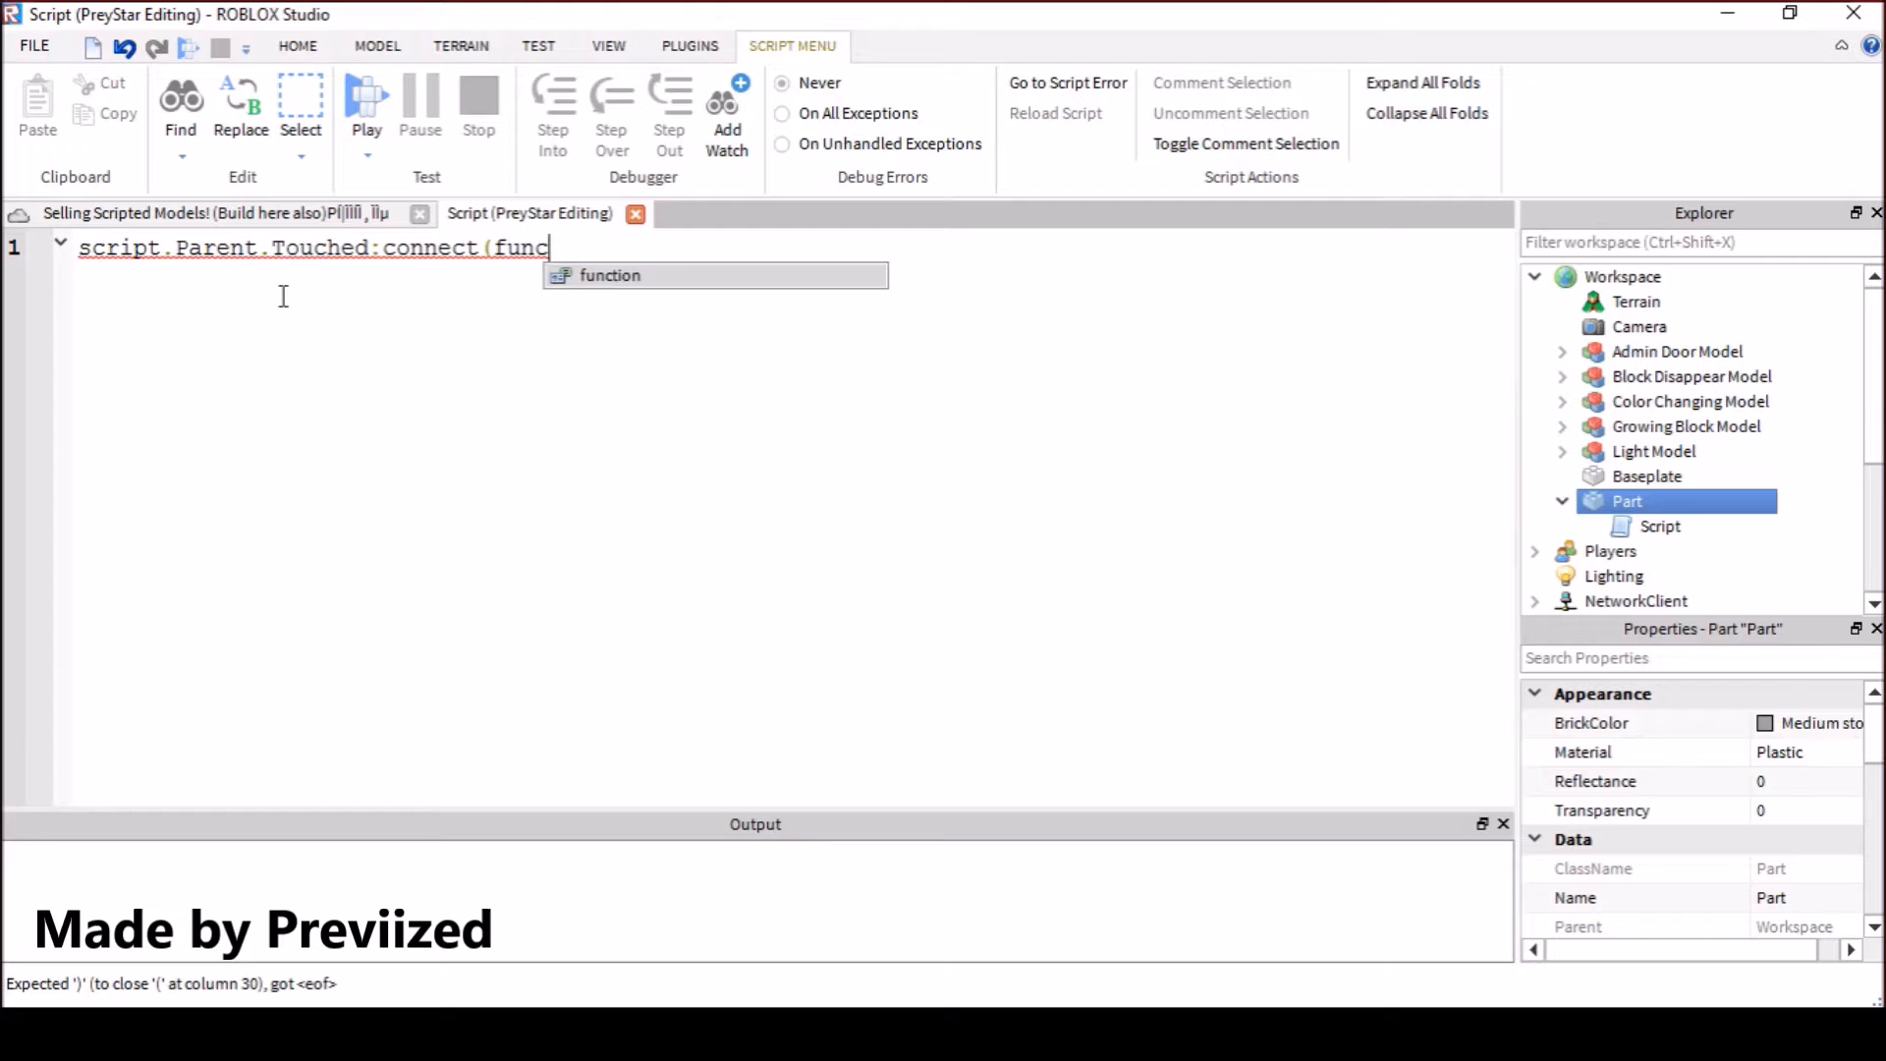
text(tion(h)
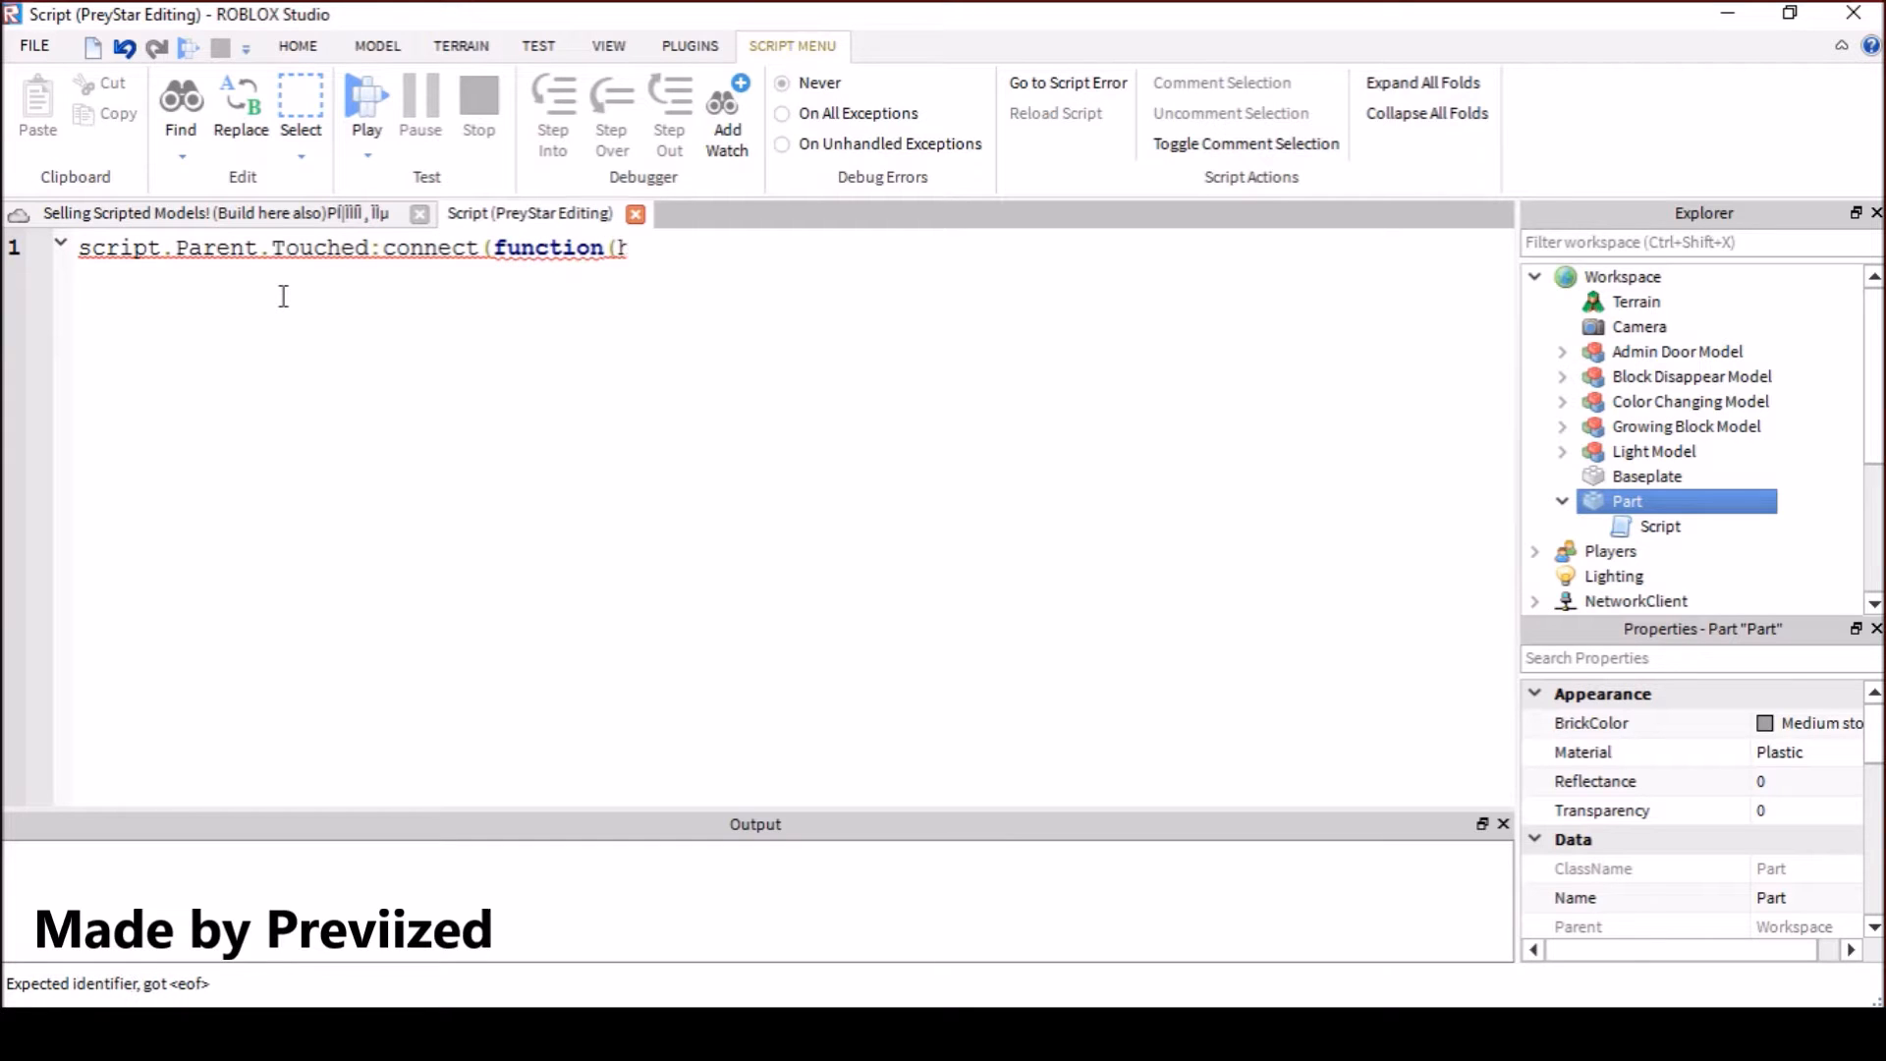
text(it))
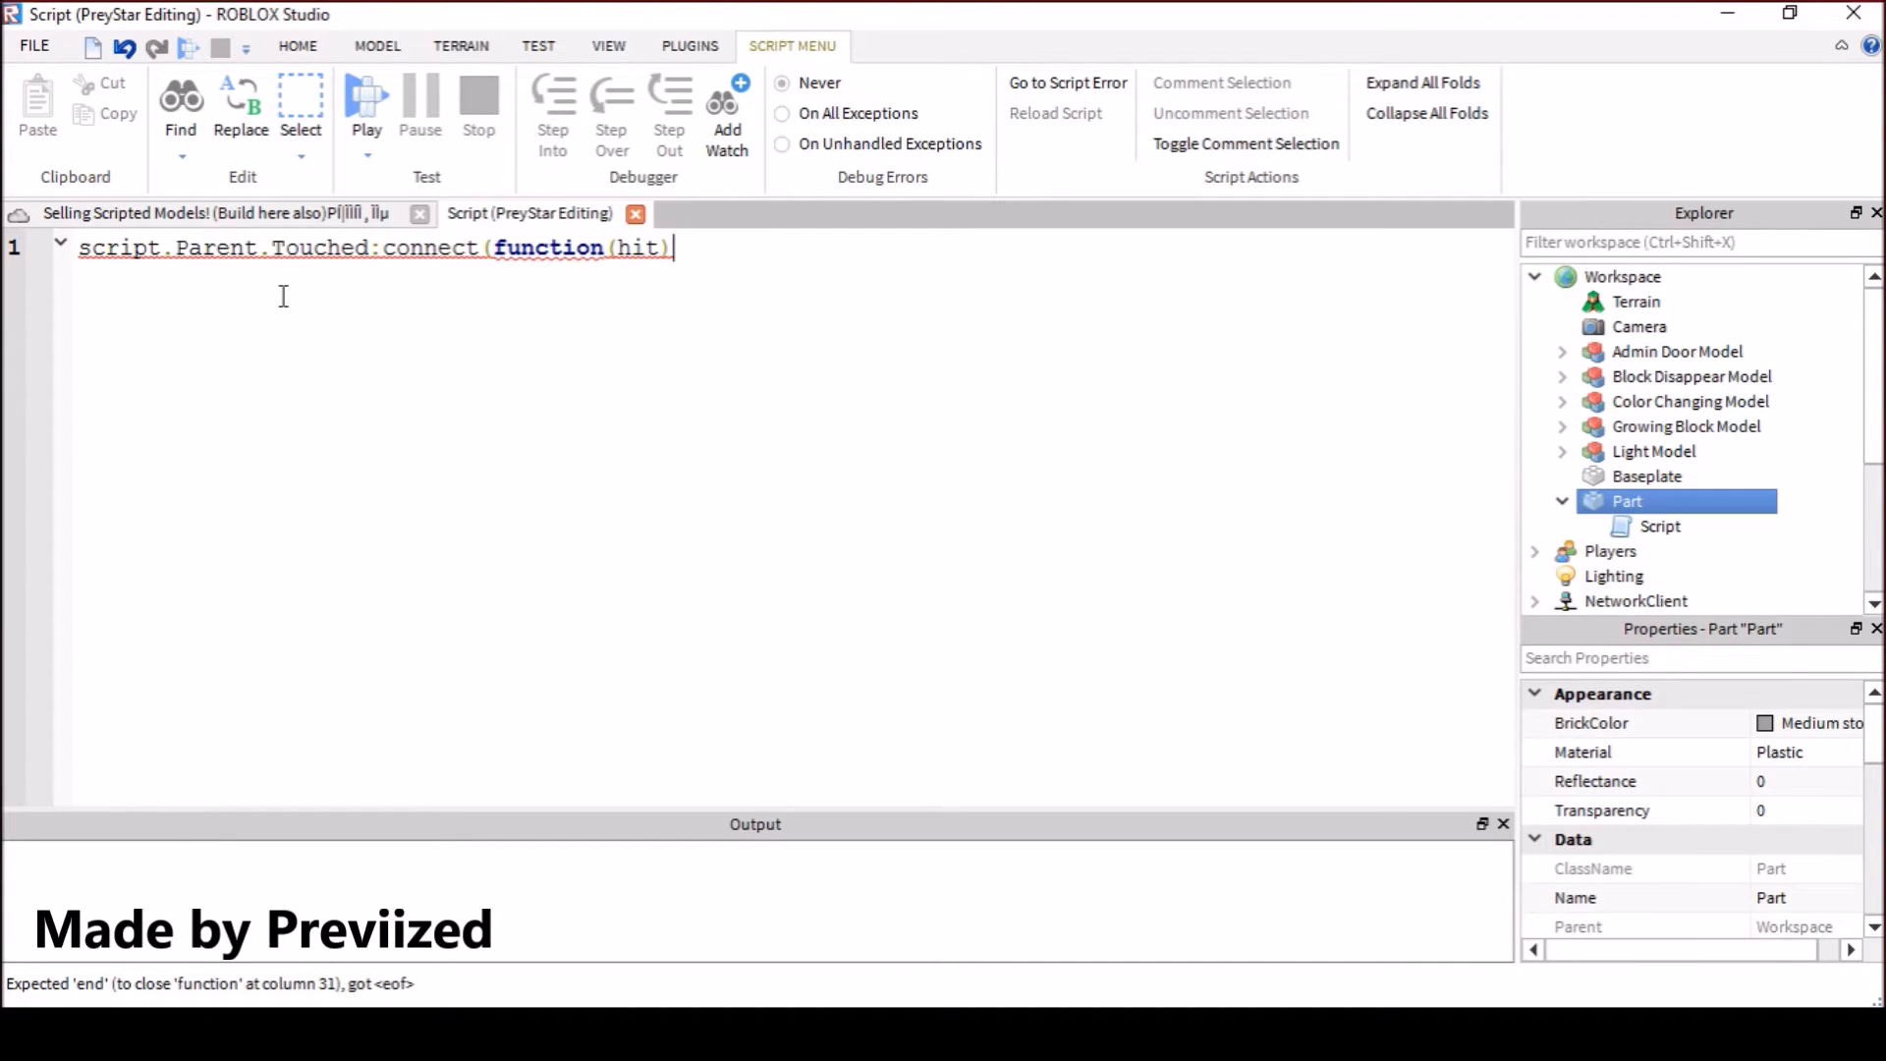
Switch to Chrome to view the Trimer Gaming YouTube channel, then return to Roblox Studio
key(alt+Tab)
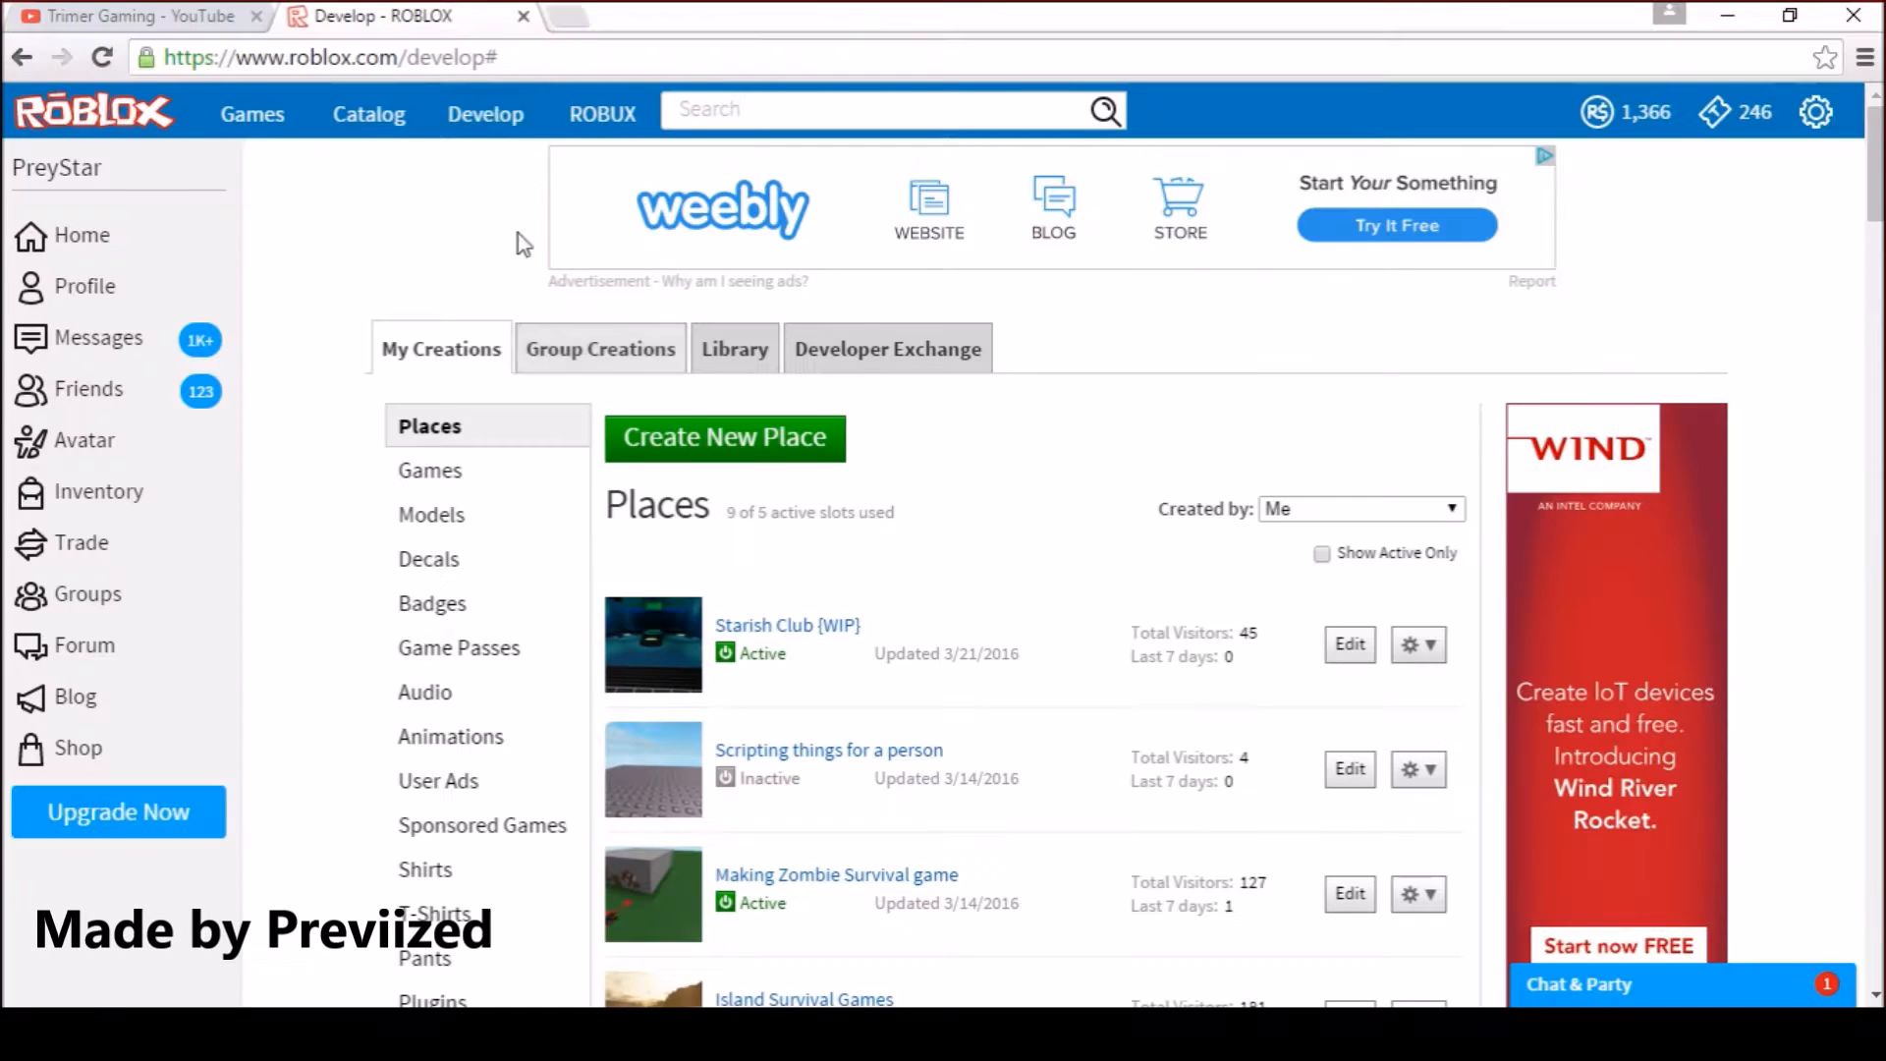
click(142, 16)
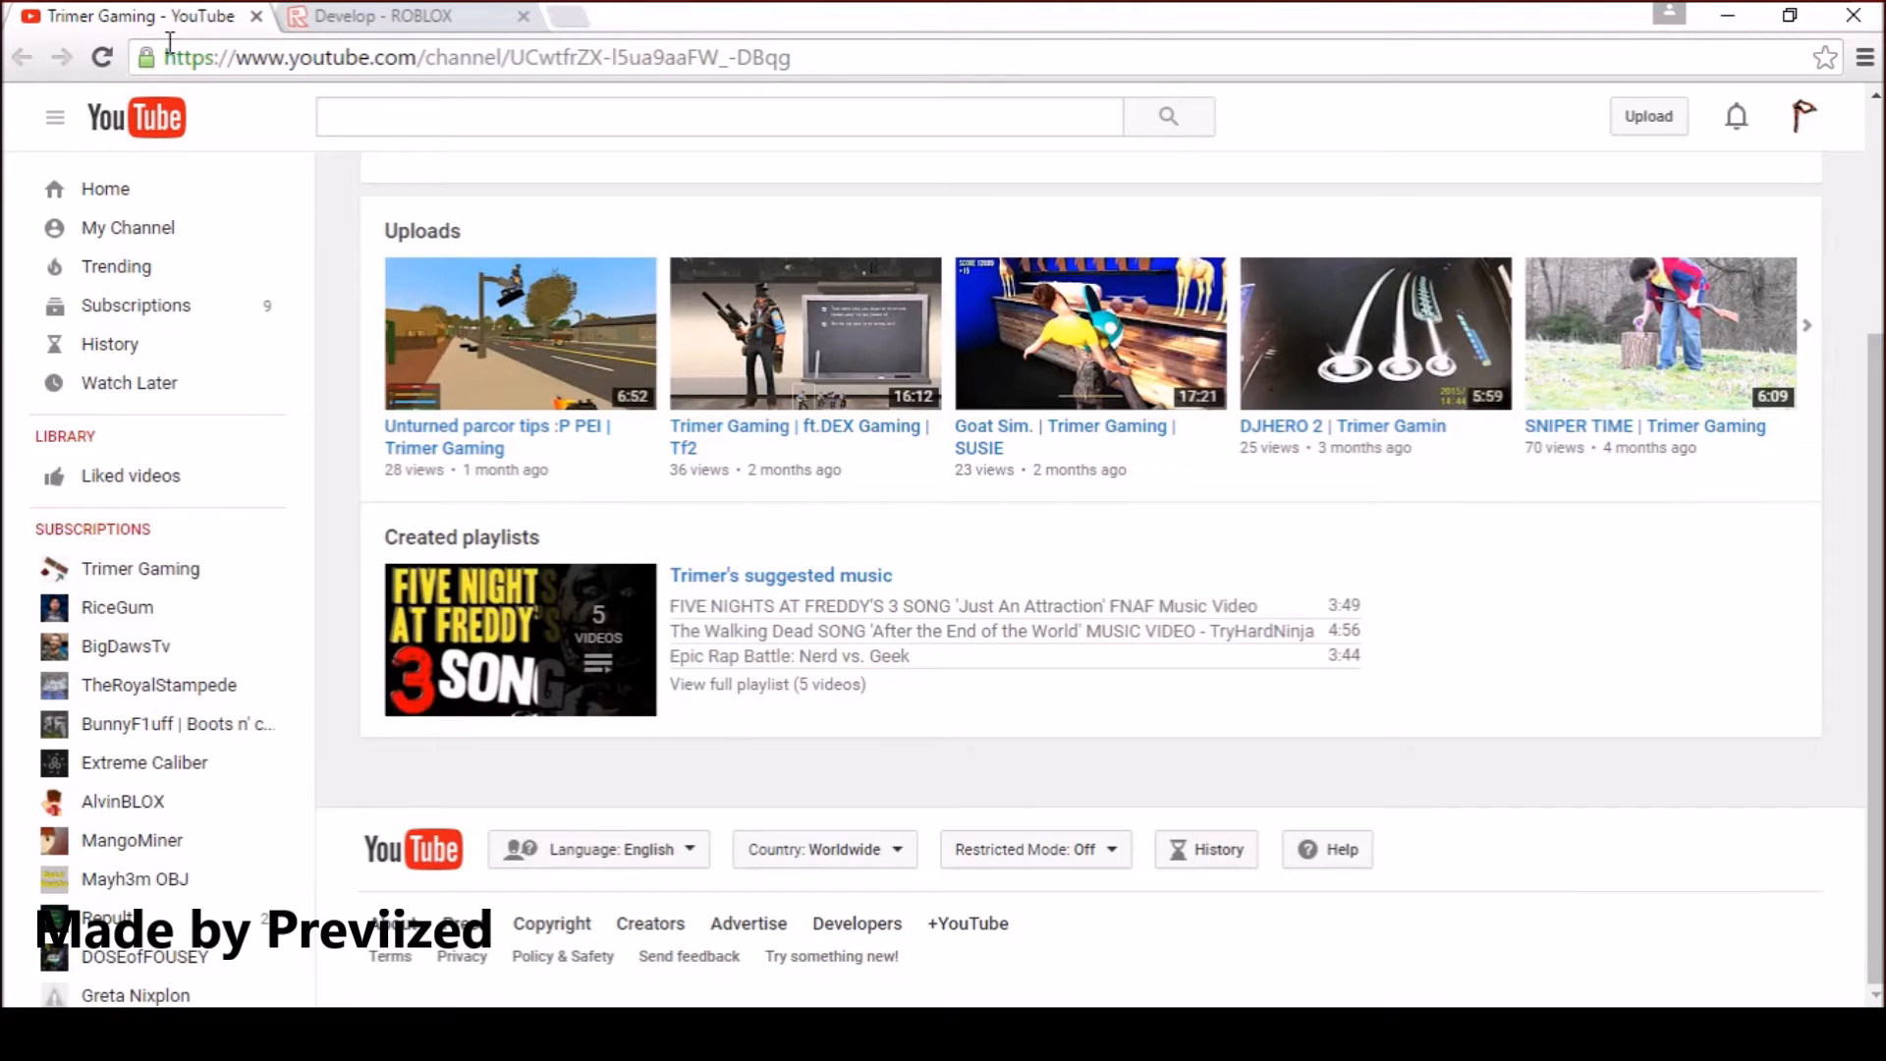
scroll(398, 295, up, 3)
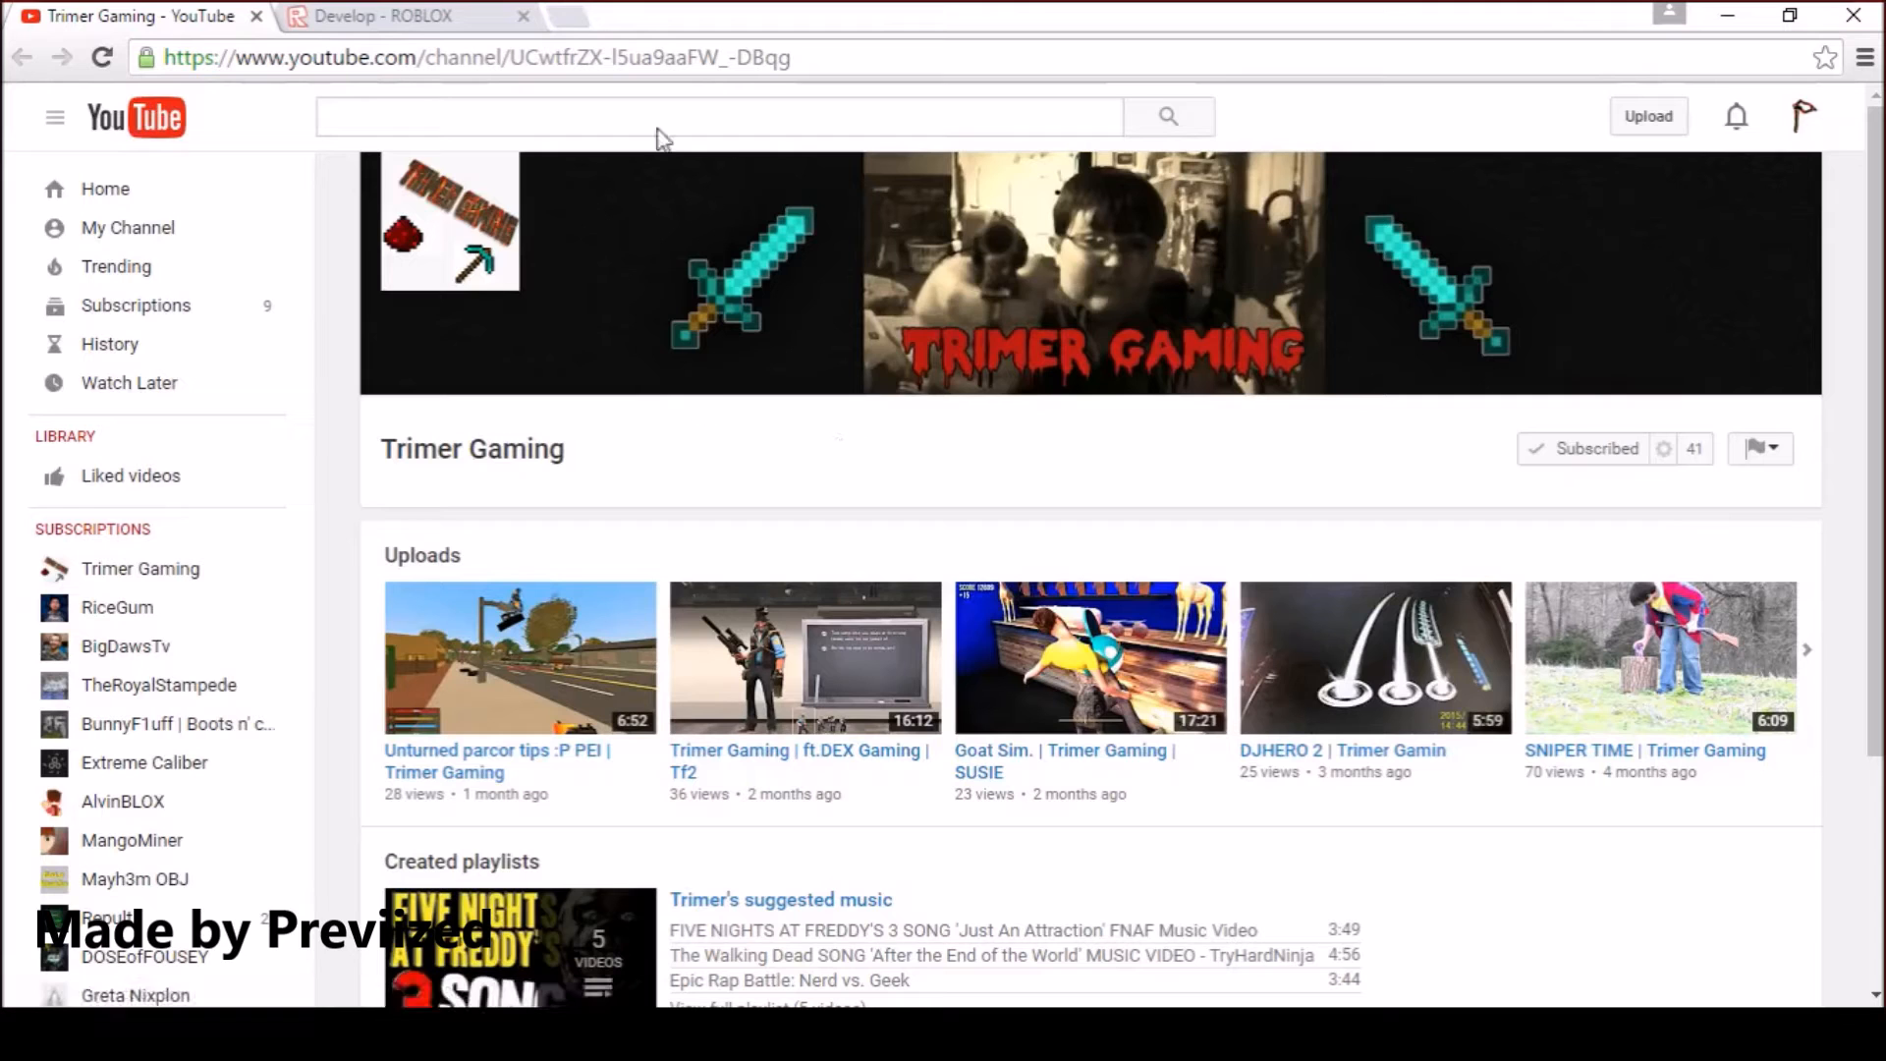
click(849, 60)
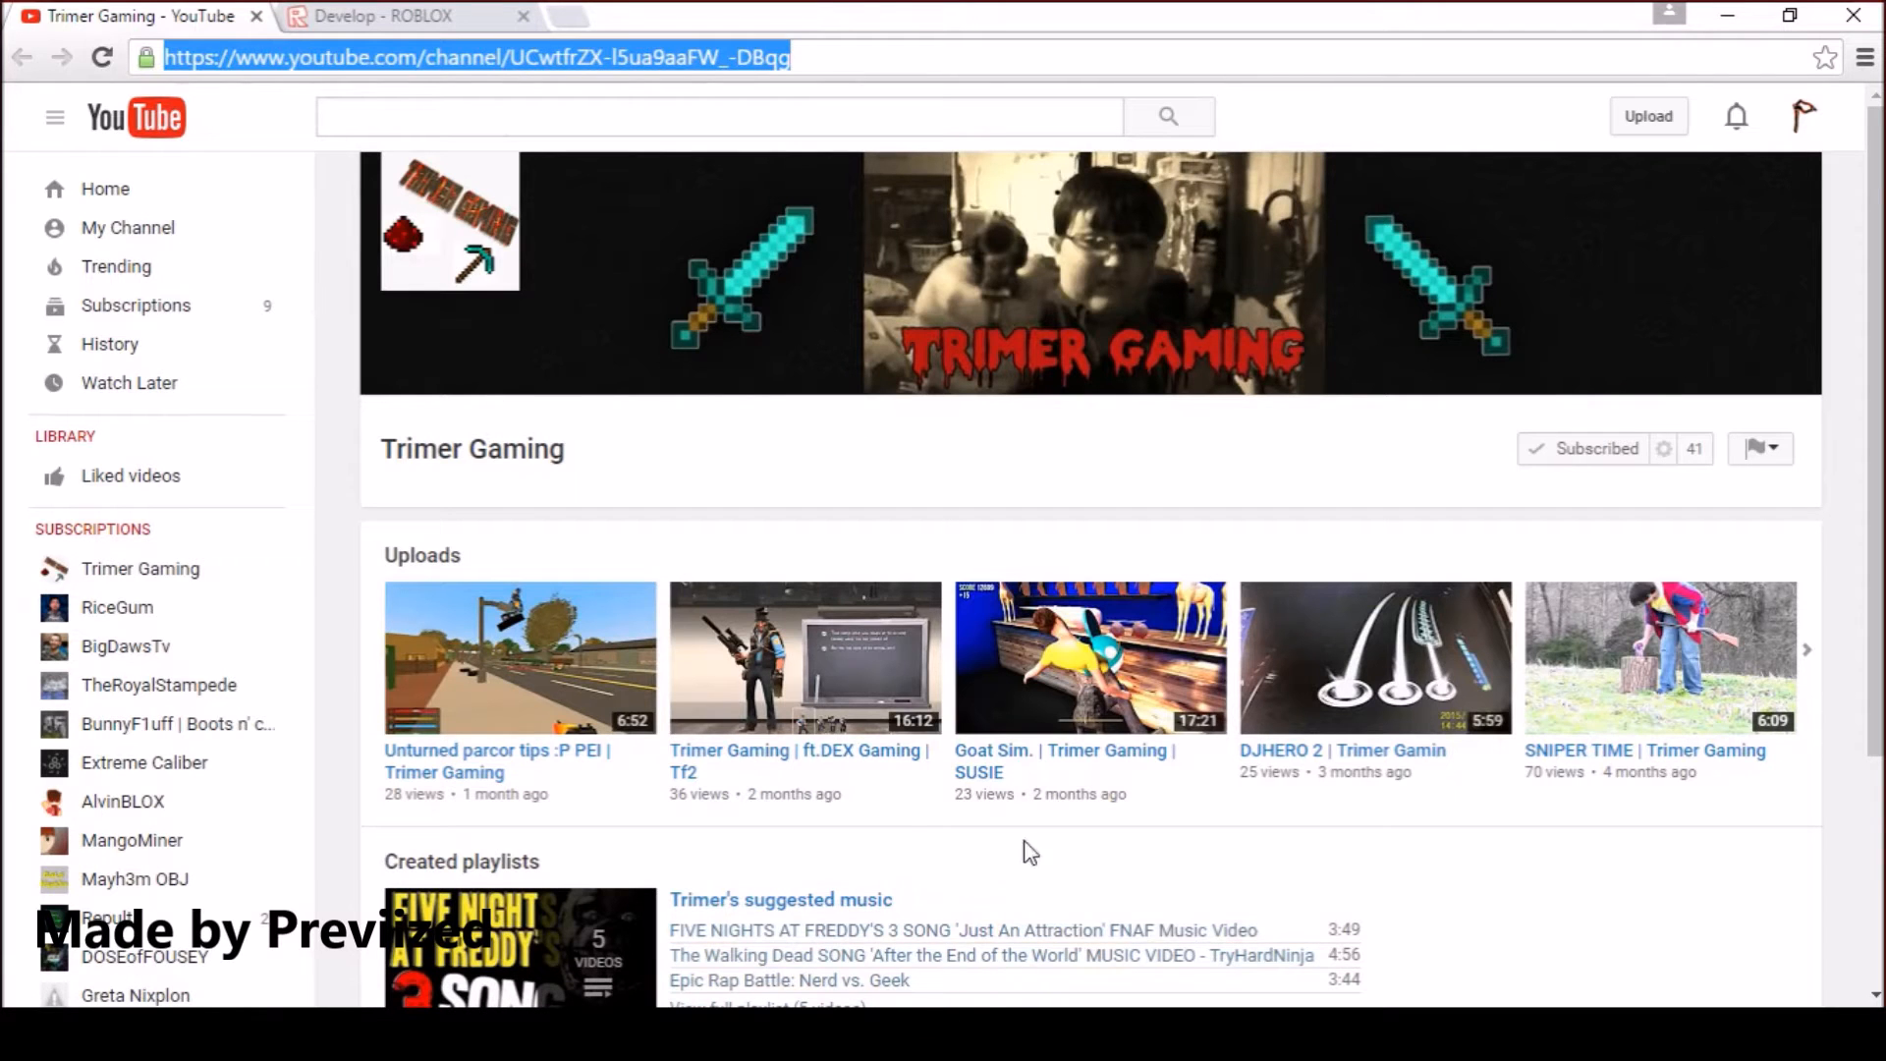
click(913, 920)
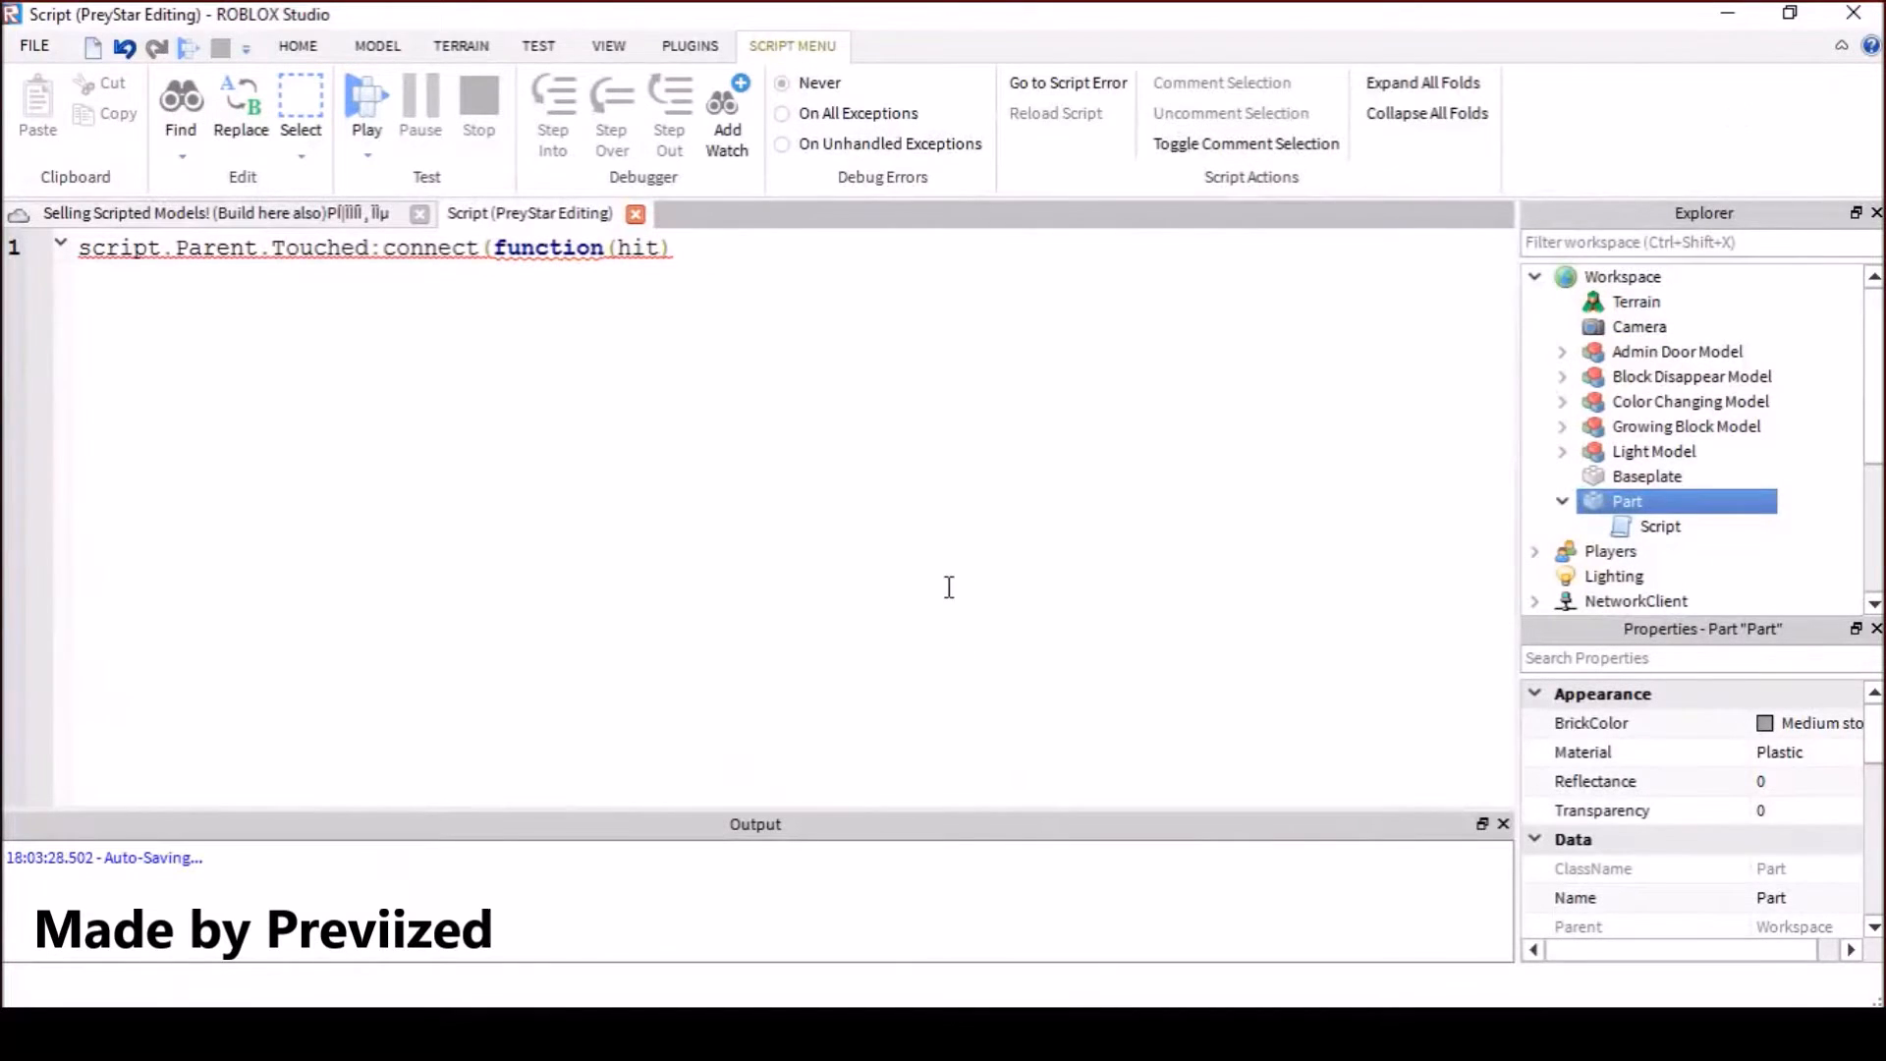
key(Return)
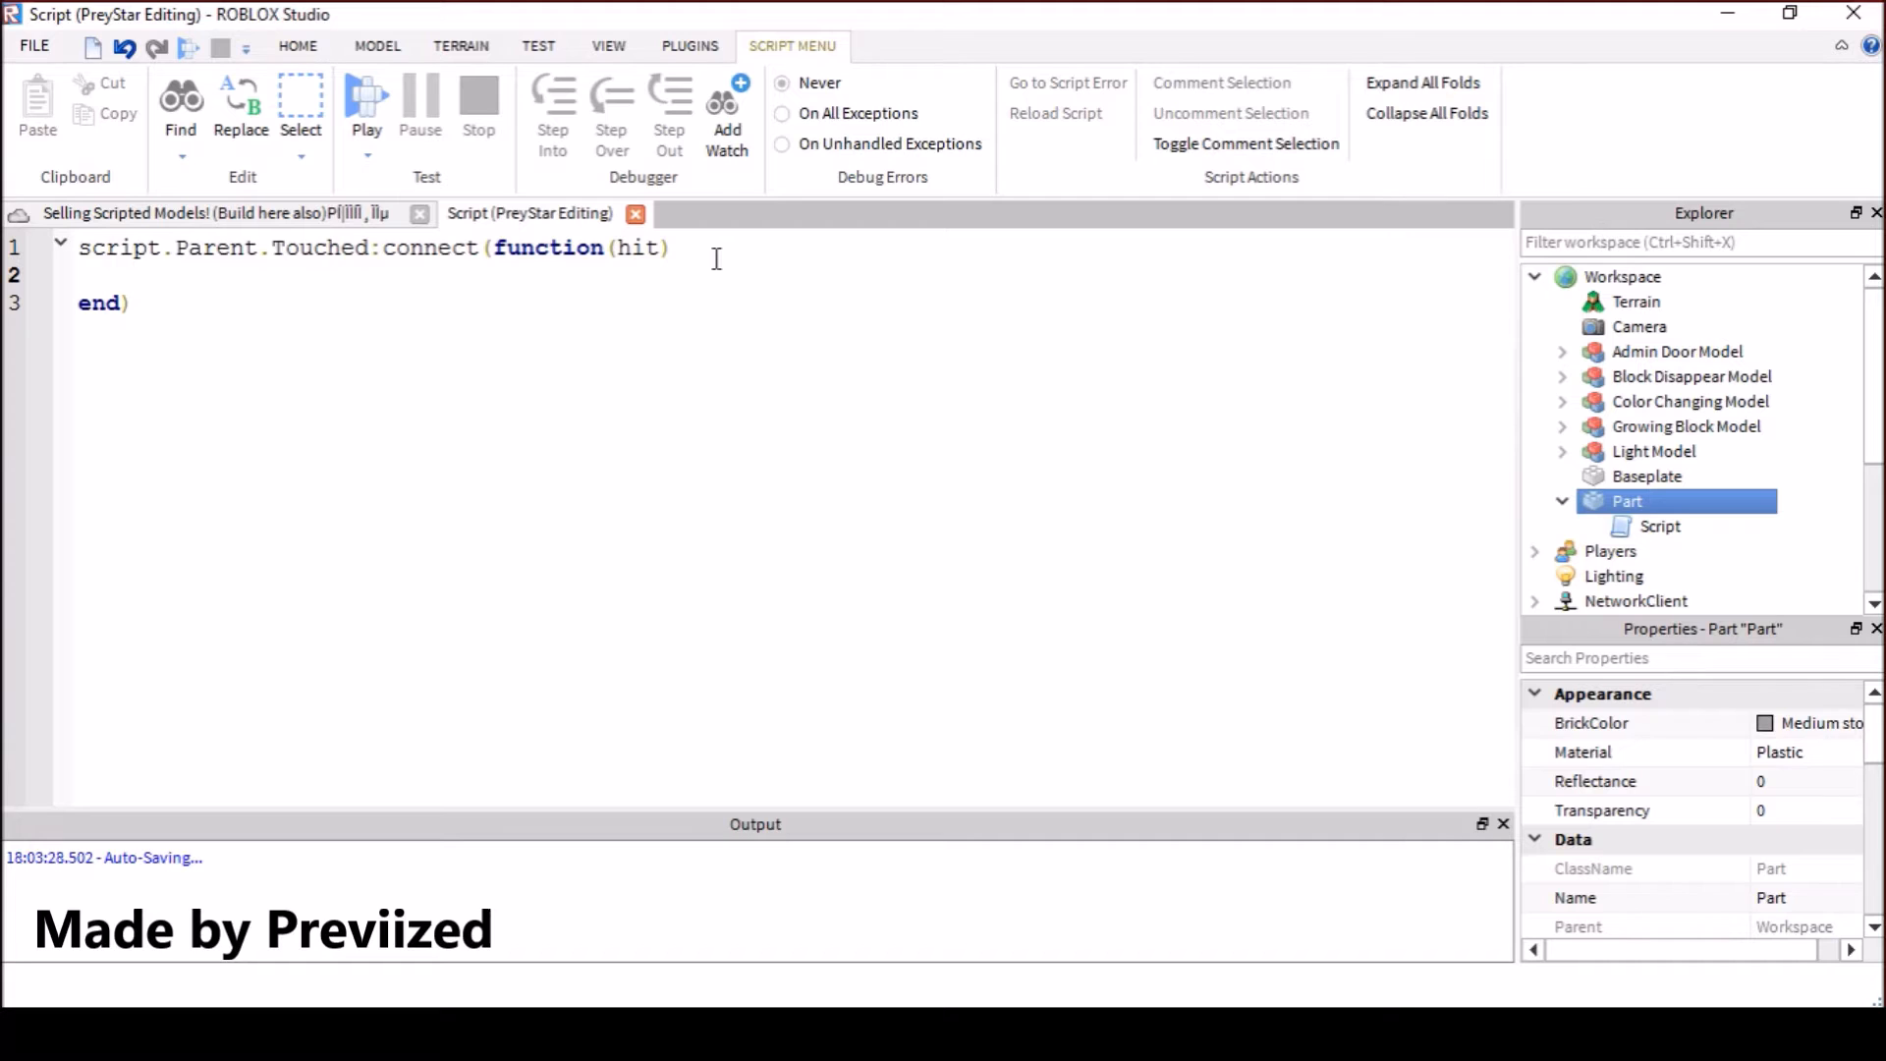
key(ctrl+a)
click(214, 259)
double_click(641, 246)
click(490, 312)
key(BackSpace)
text(S)
key(BackSpace)
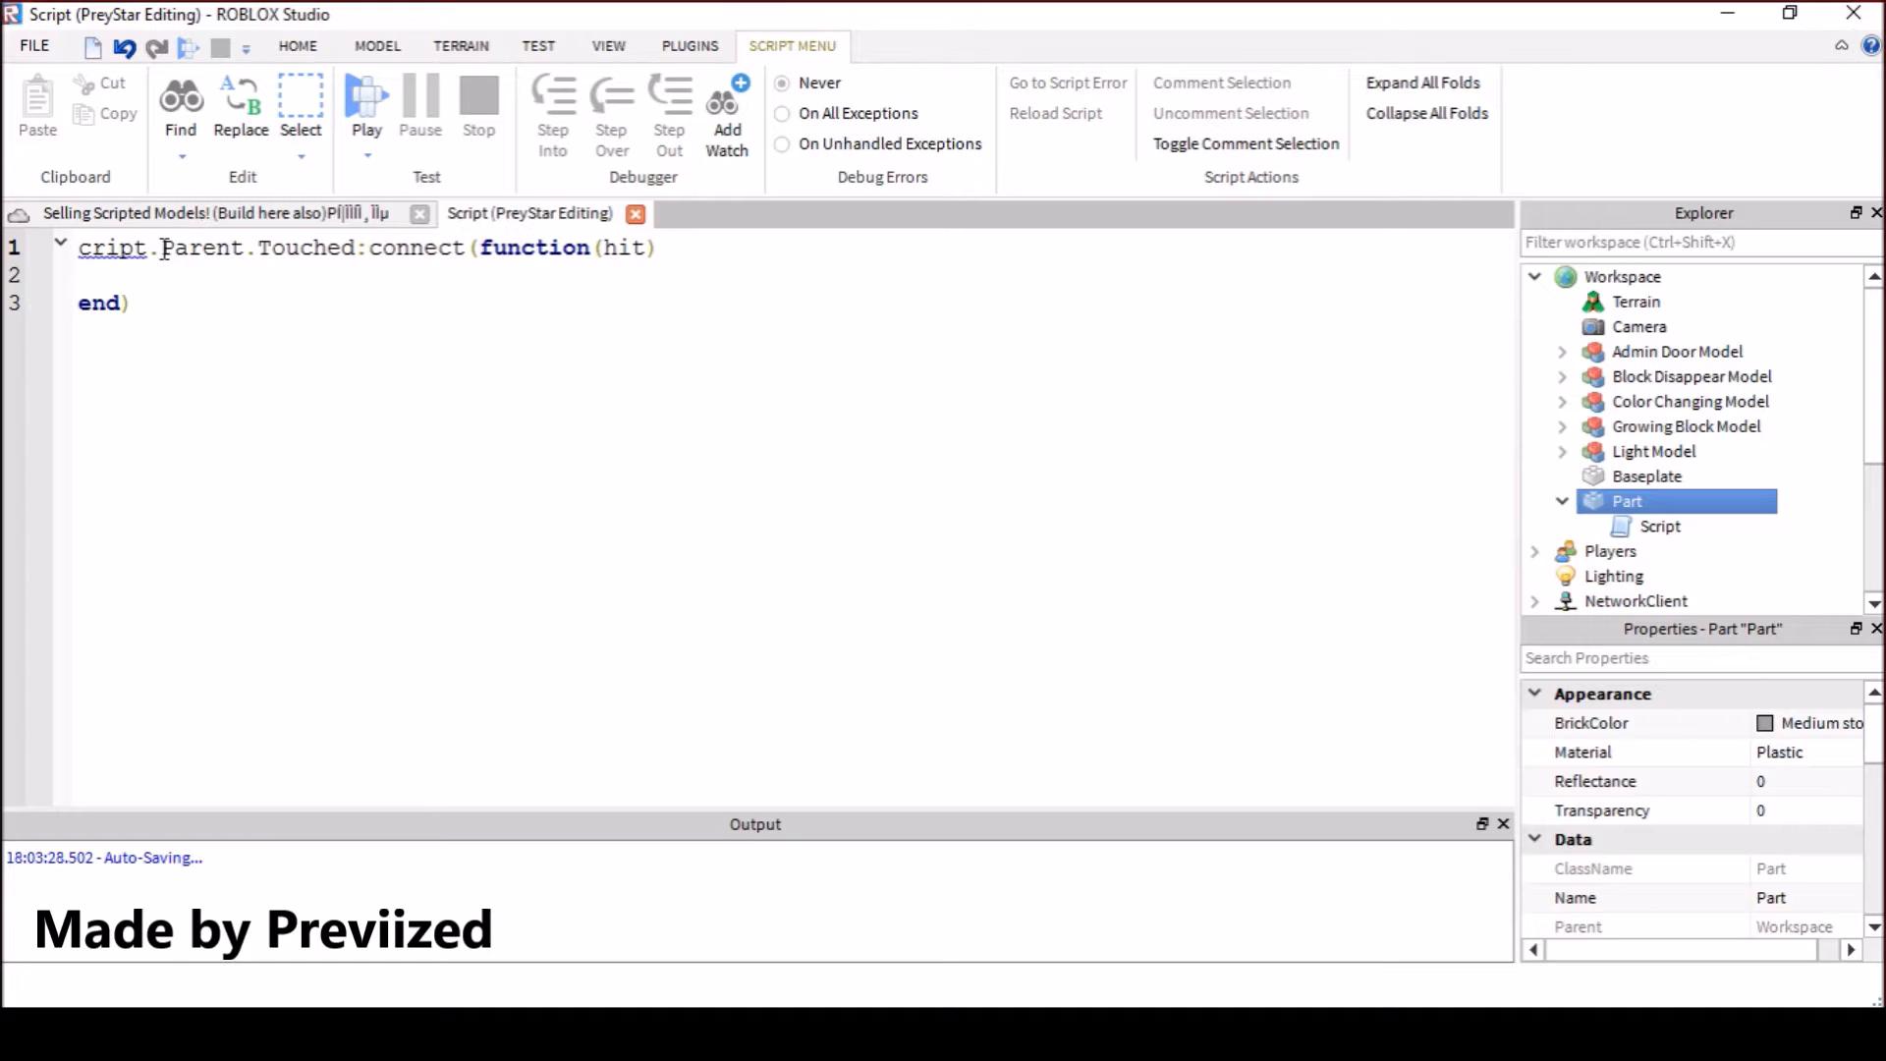
text(s)
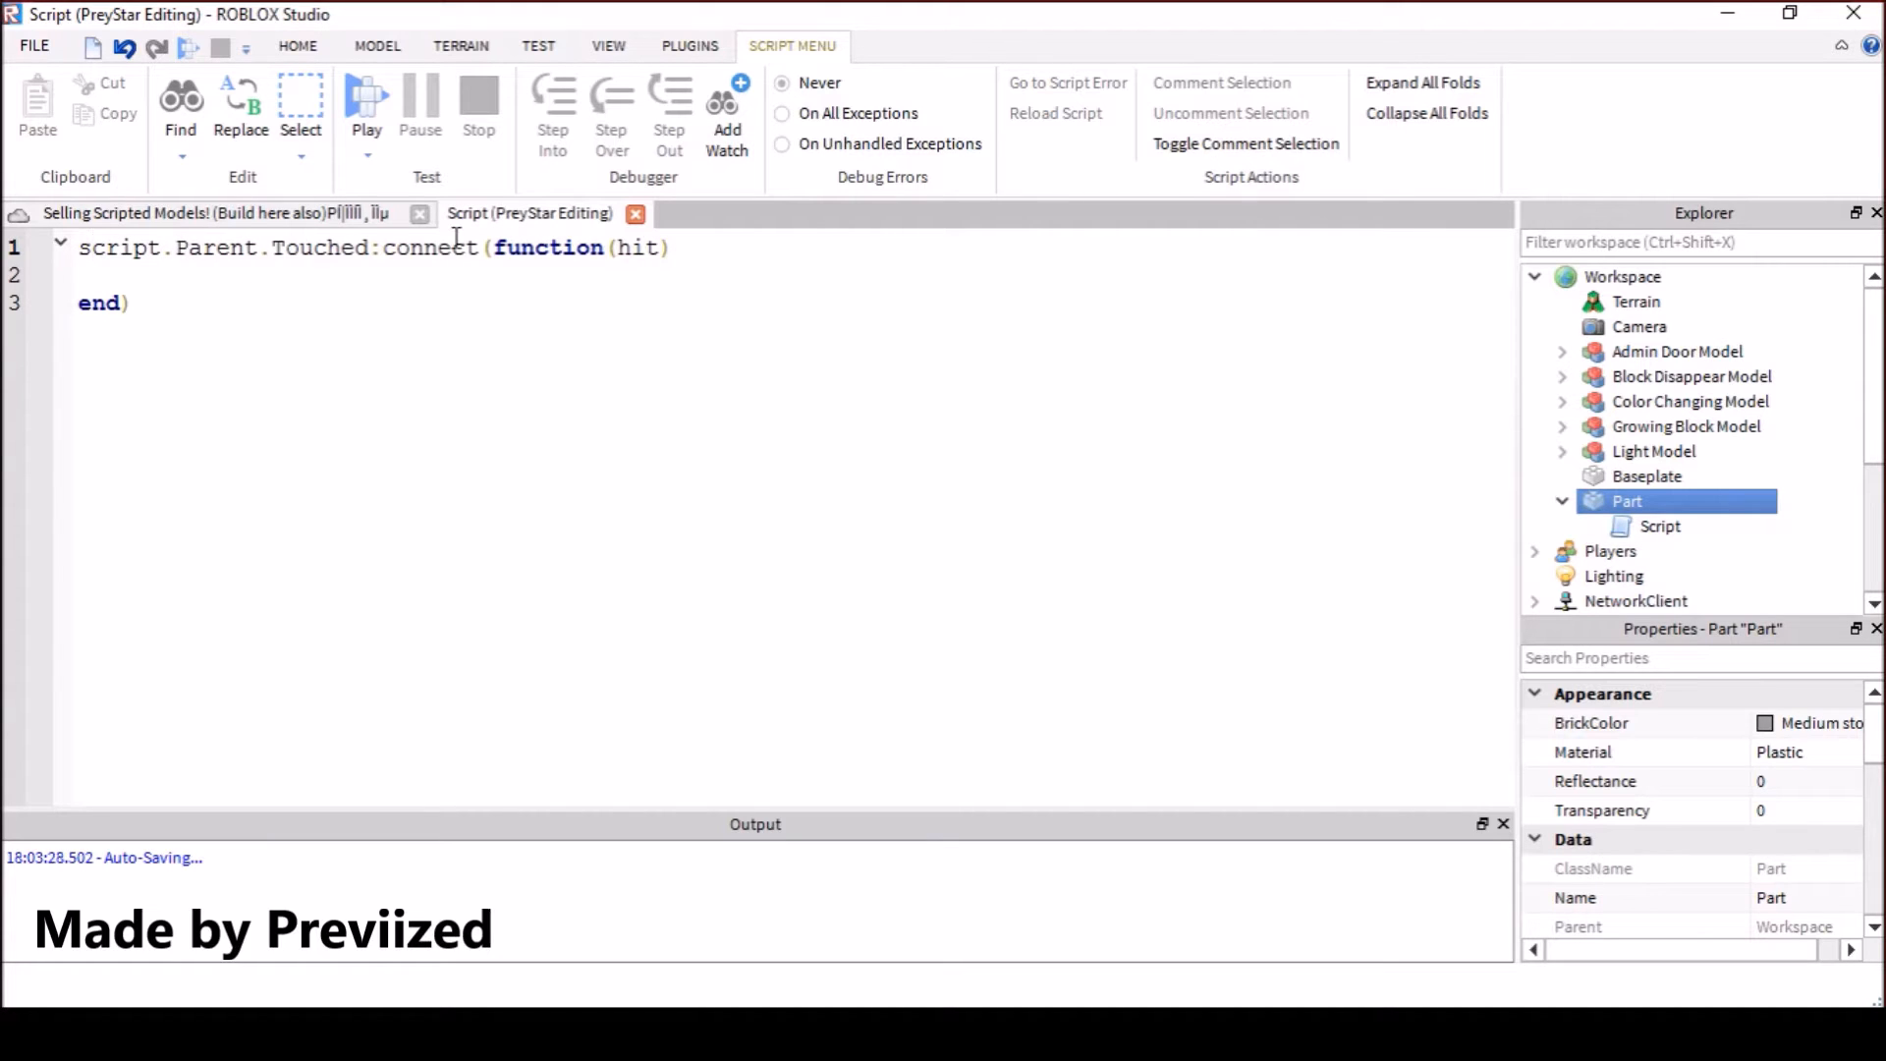
key(BackSpace)
text(p)
key(BackSpace)
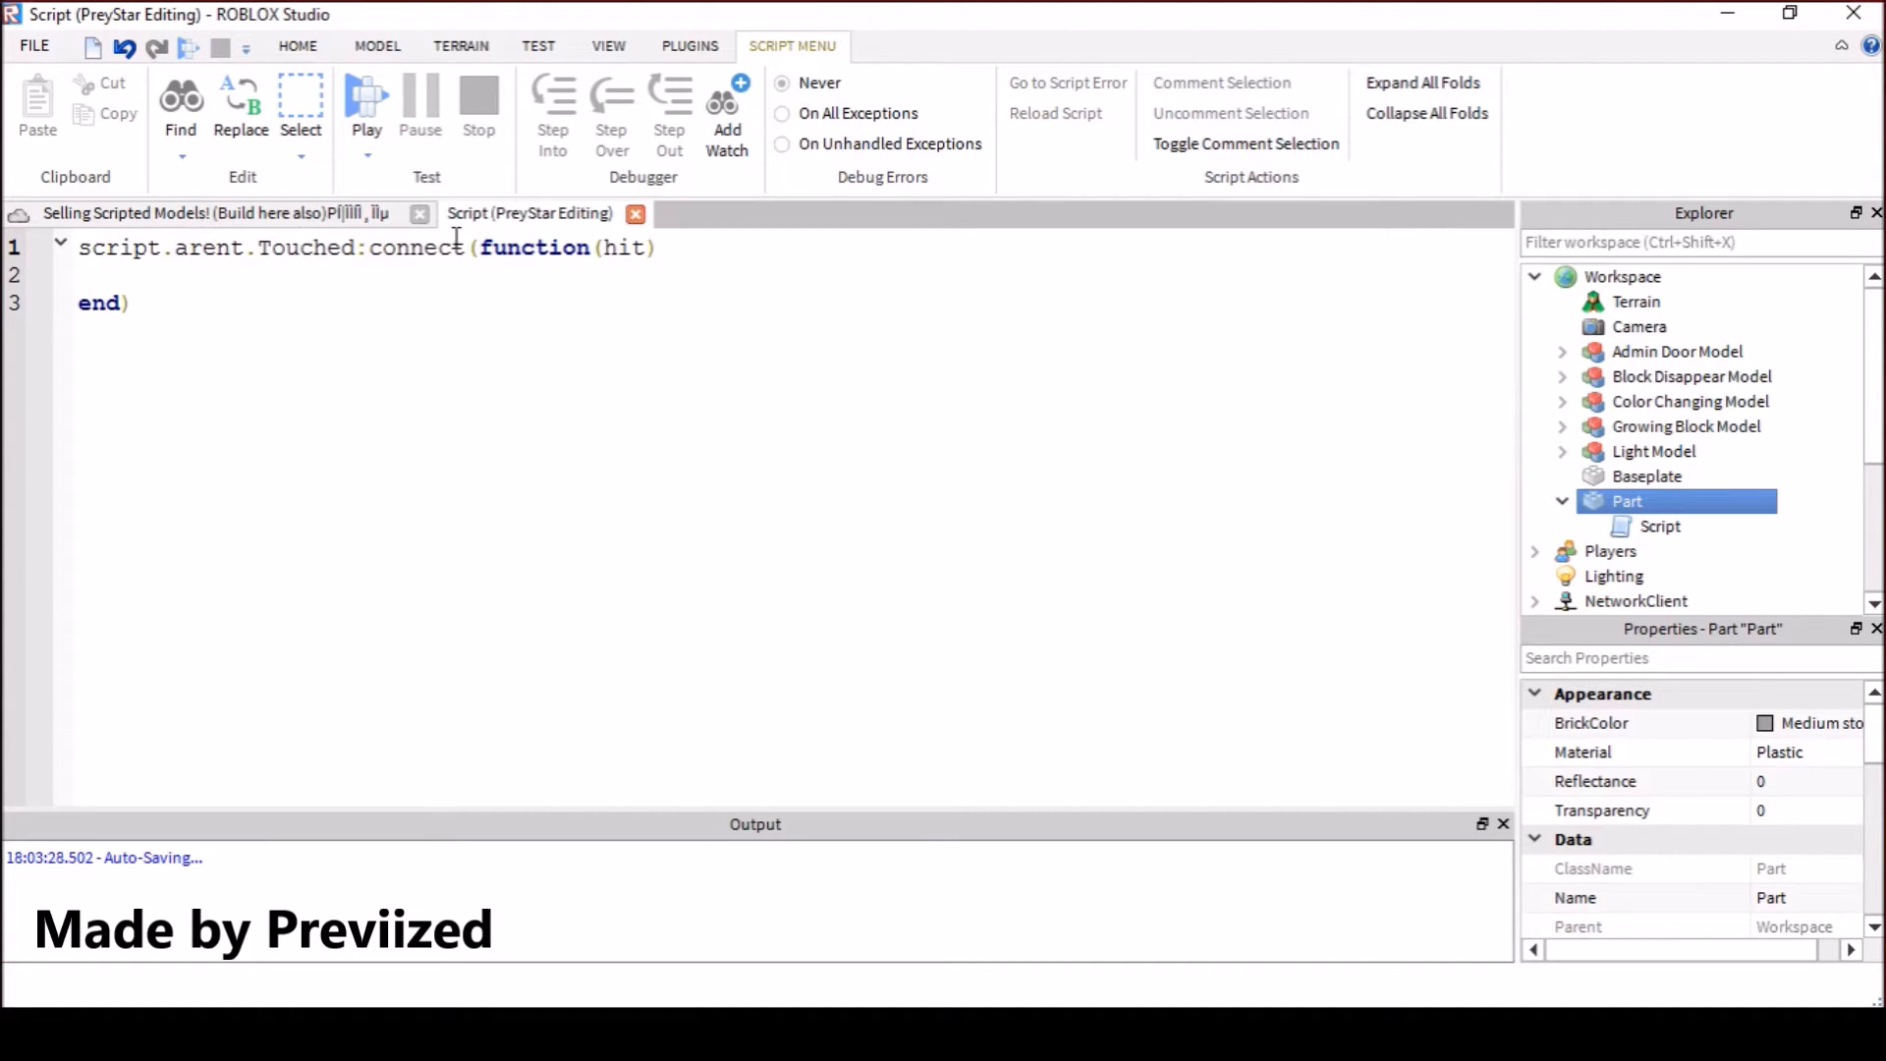
text(P)
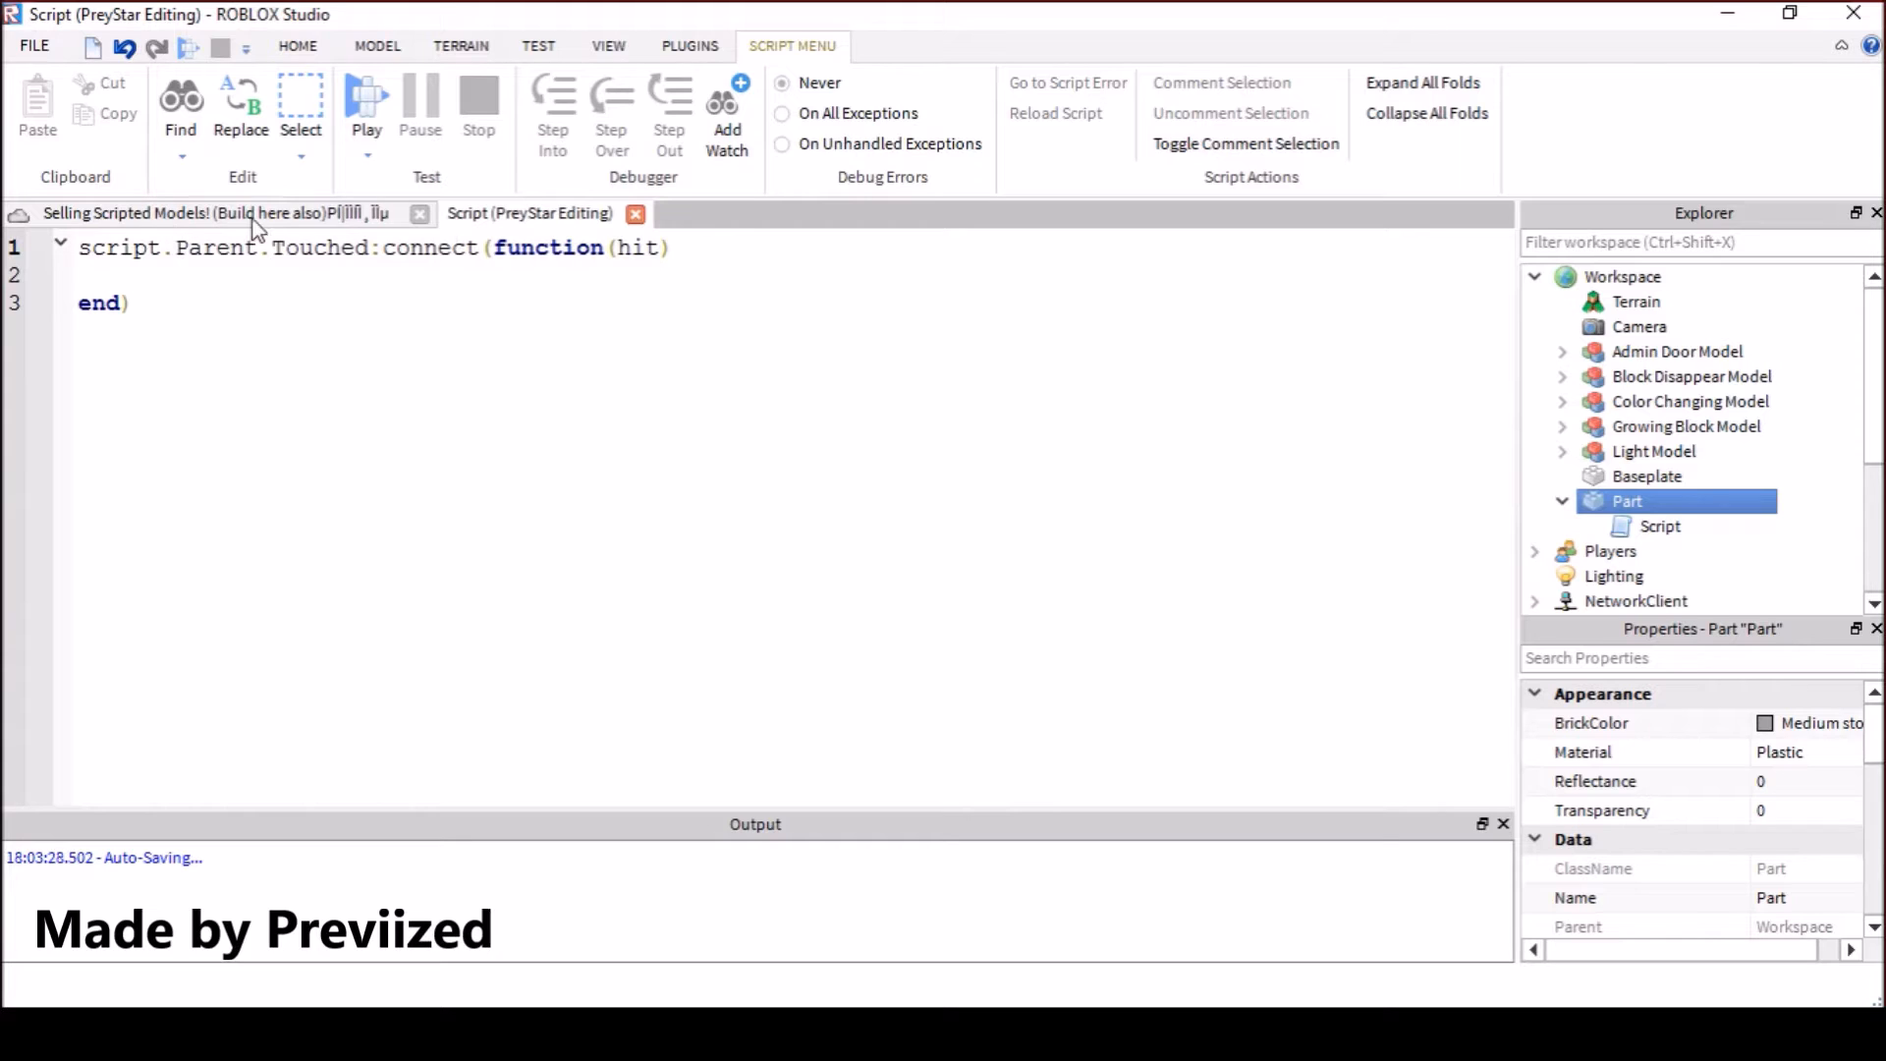
click(1660, 526)
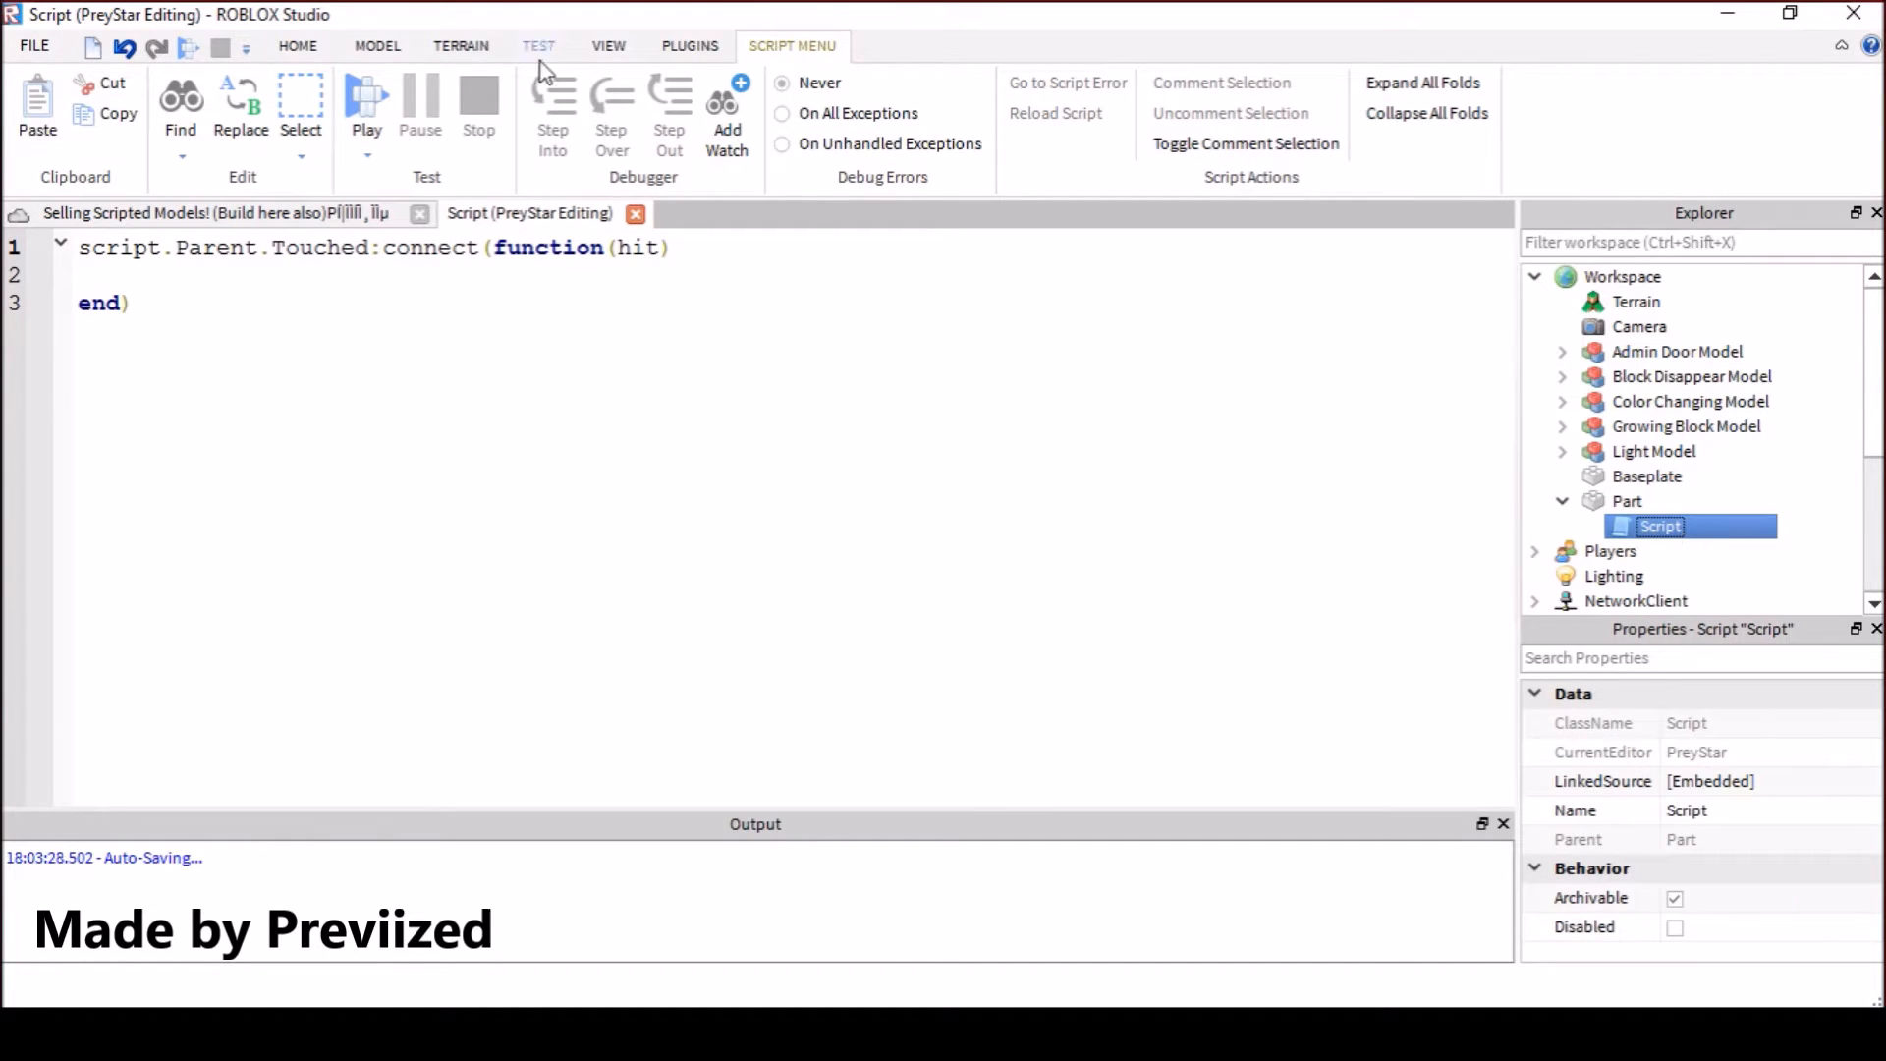
drag(78, 248, 384, 248)
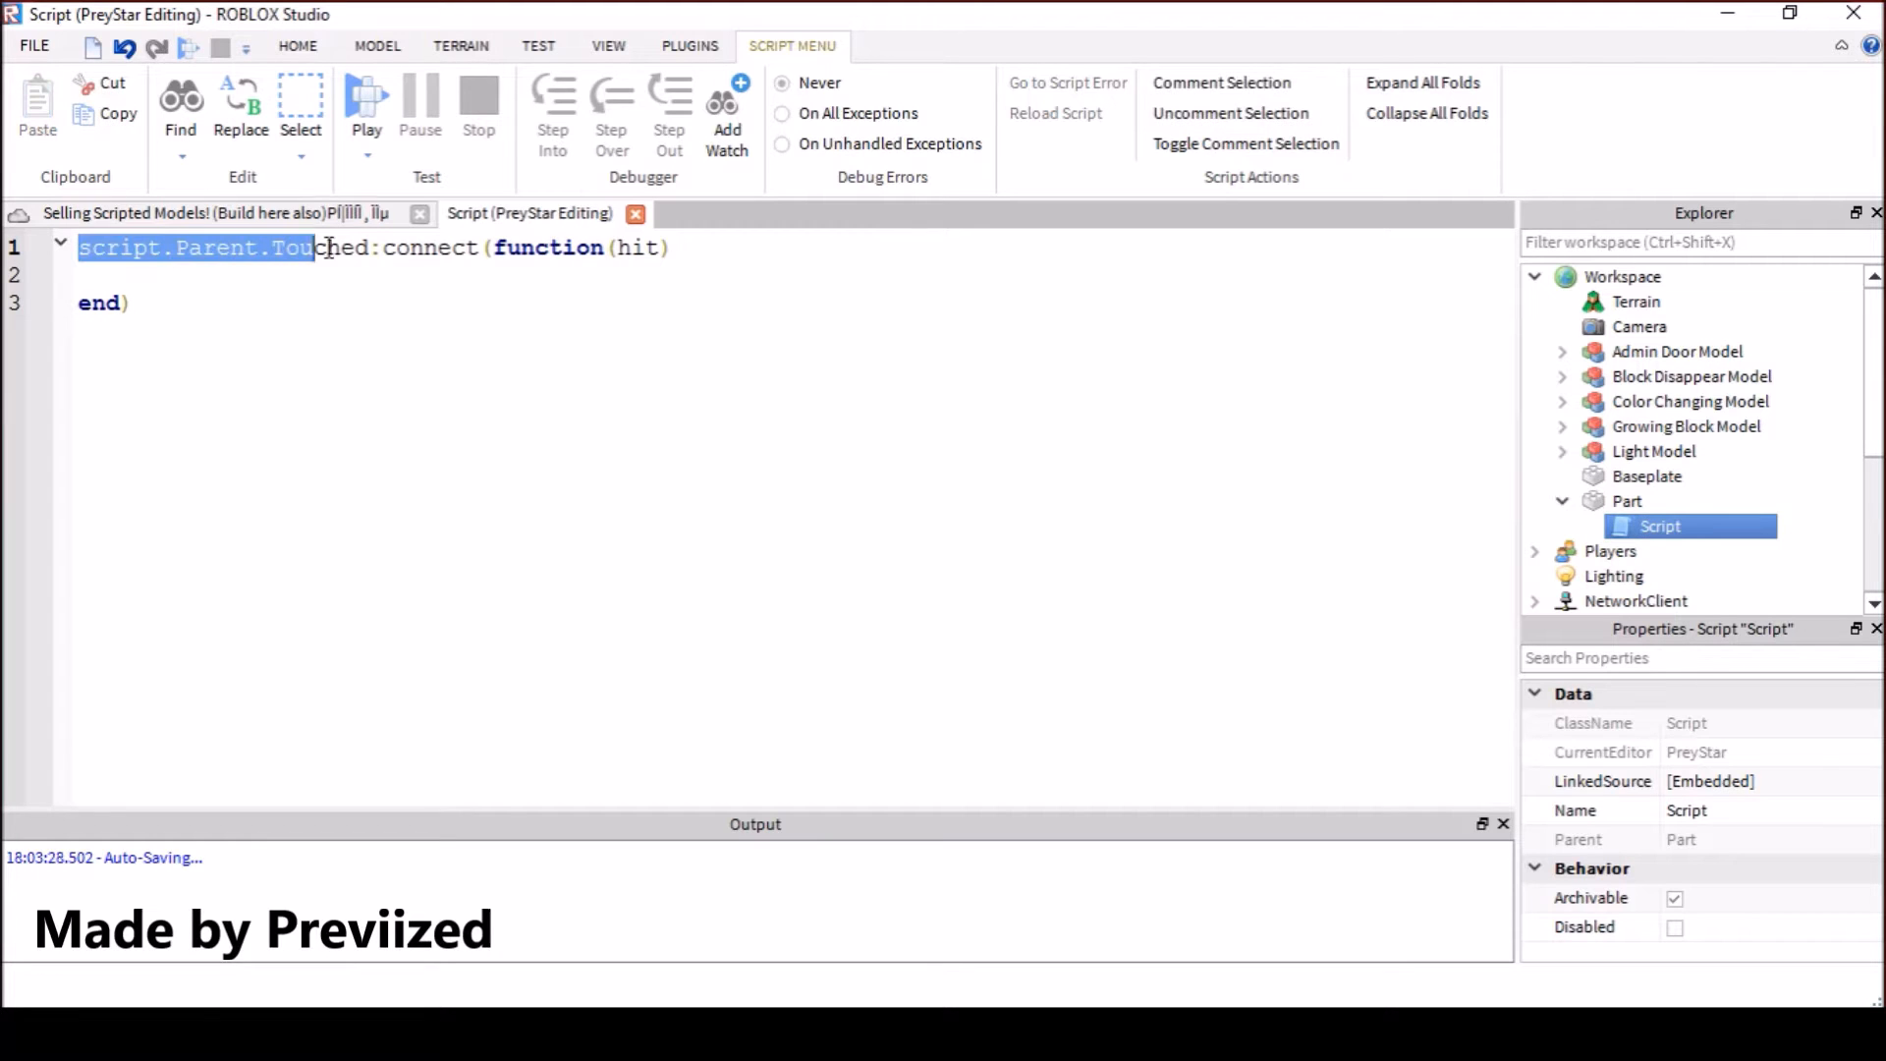
click(363, 276)
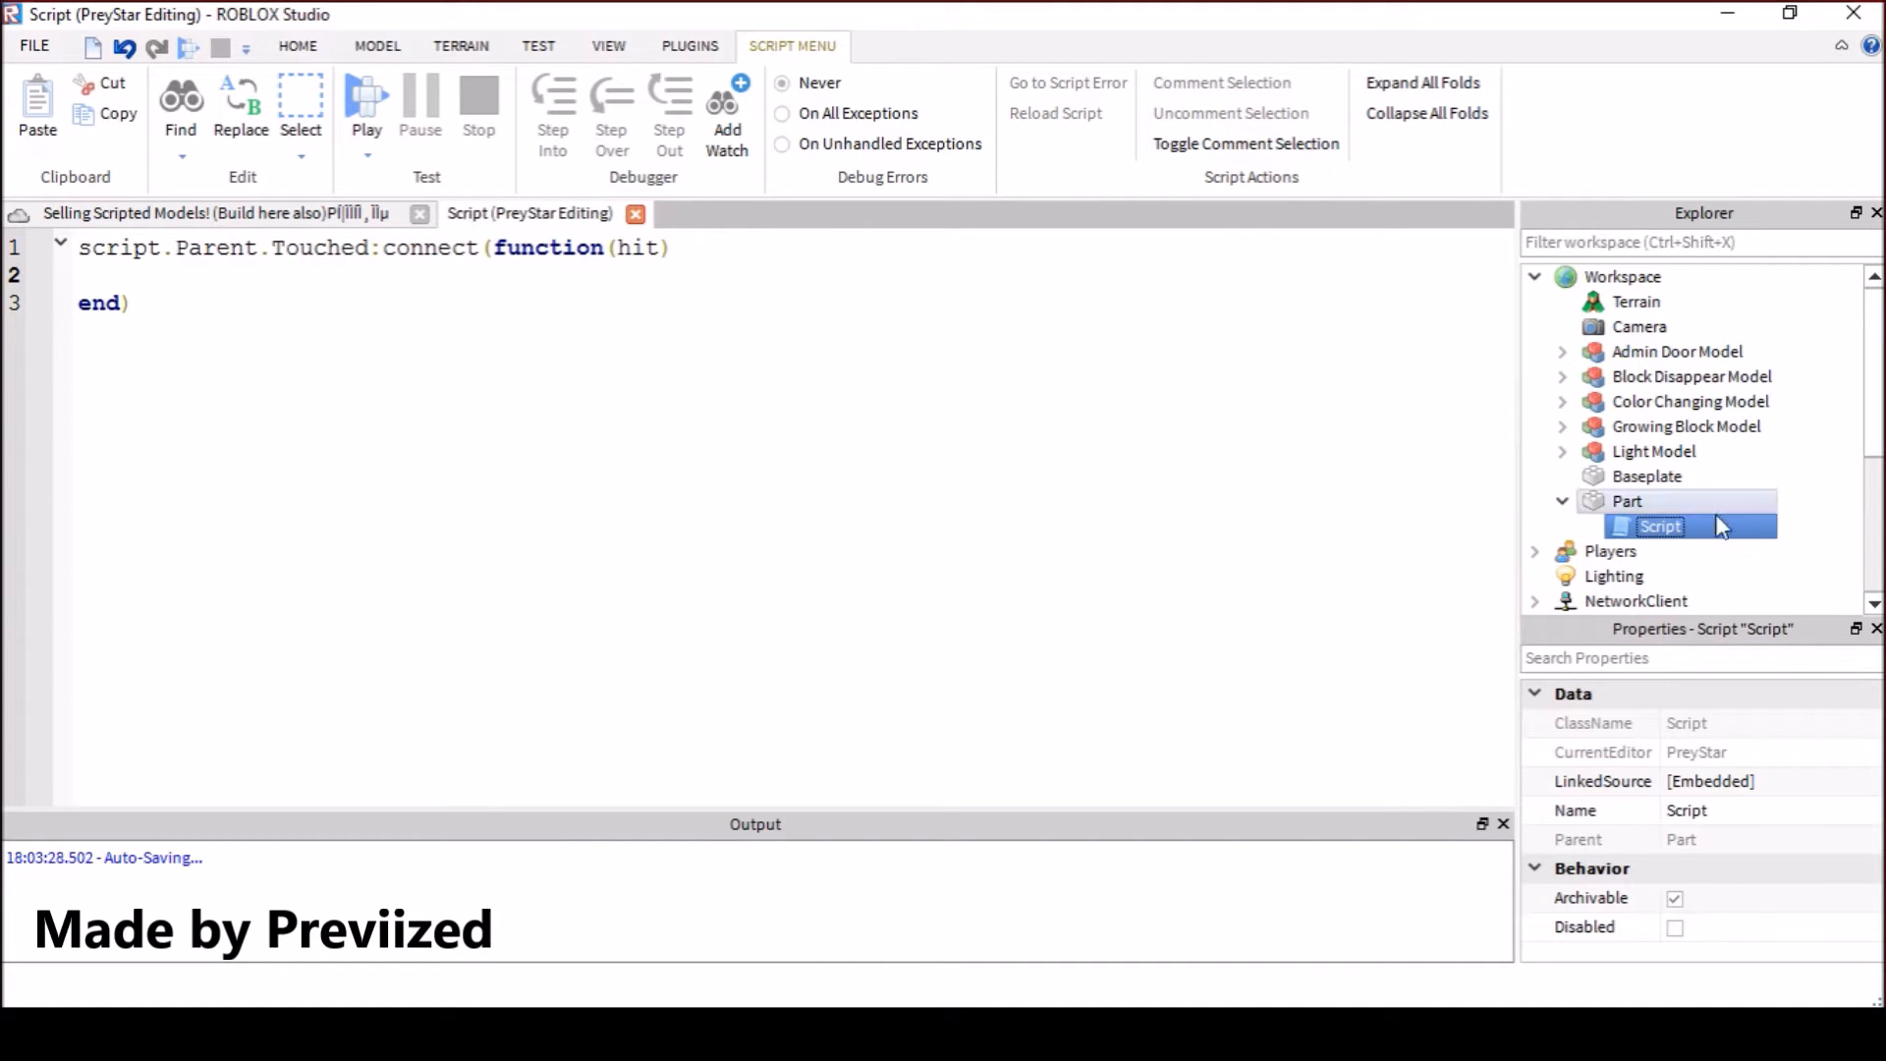
click(1627, 501)
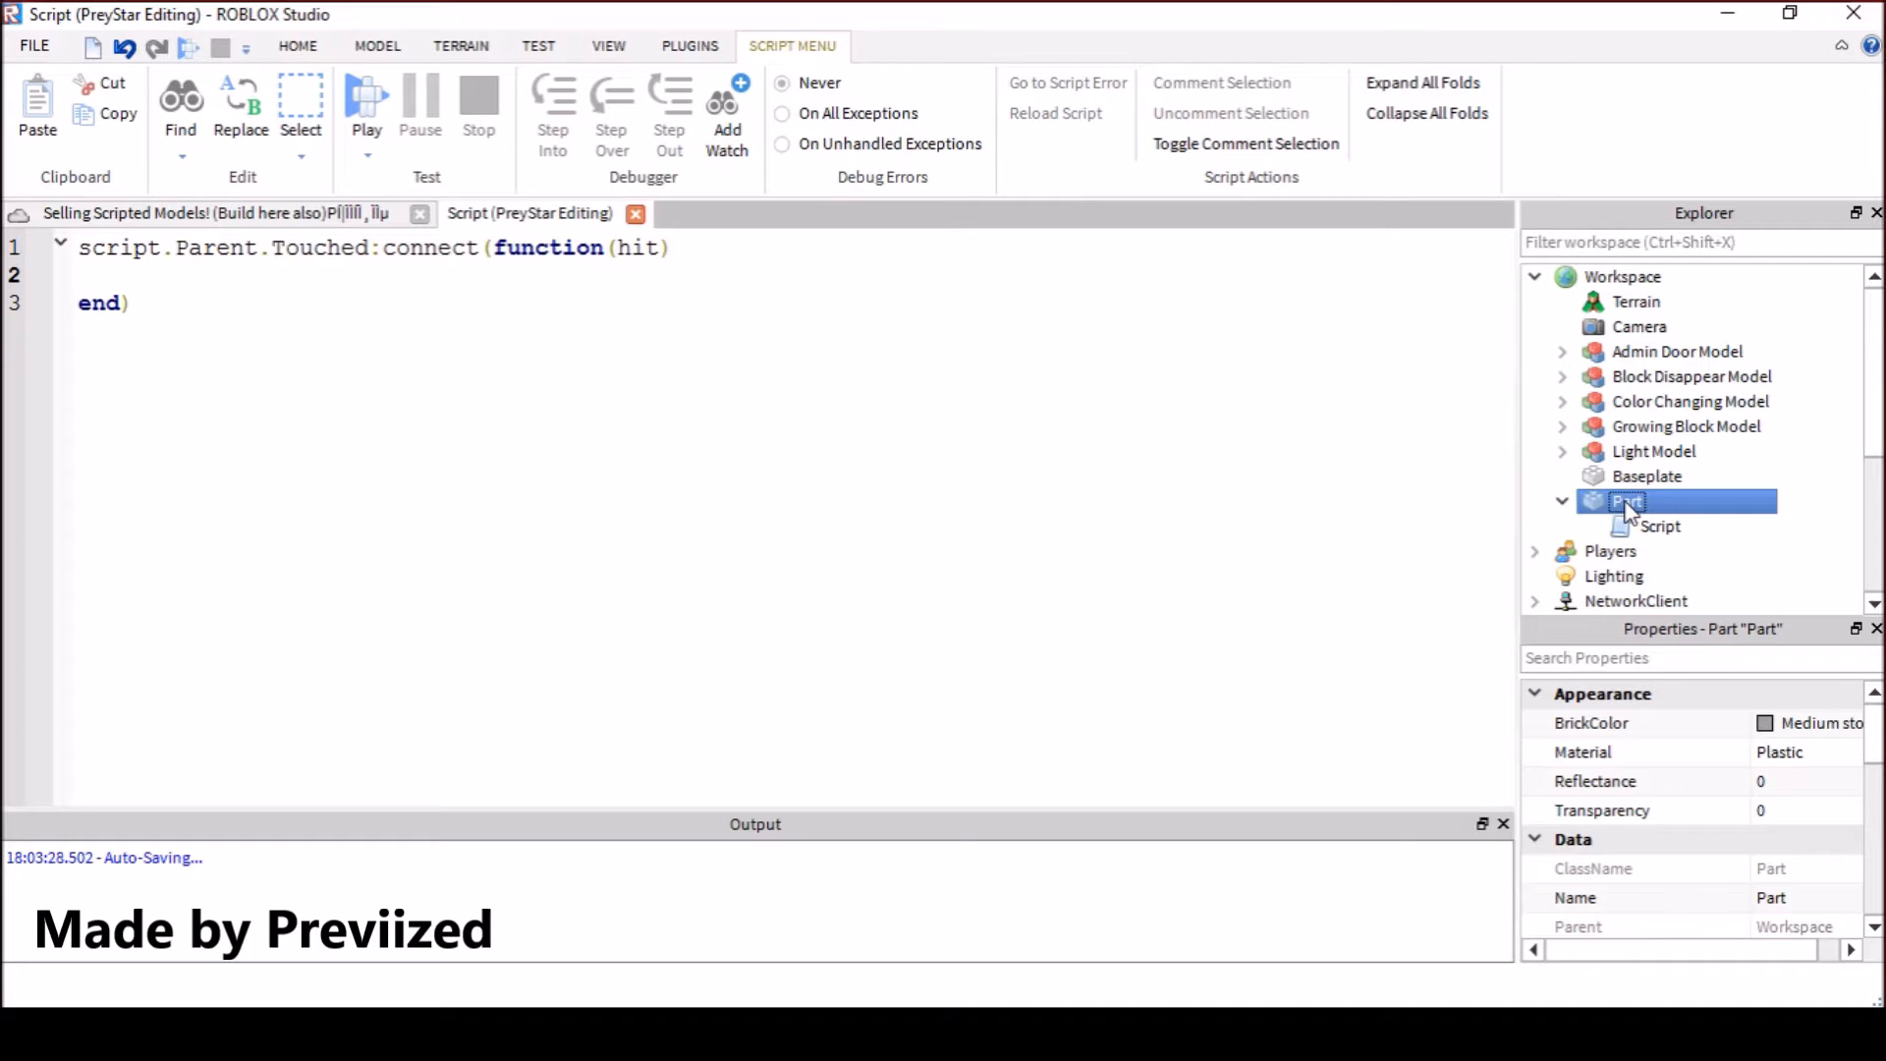
drag(369, 249, 273, 248)
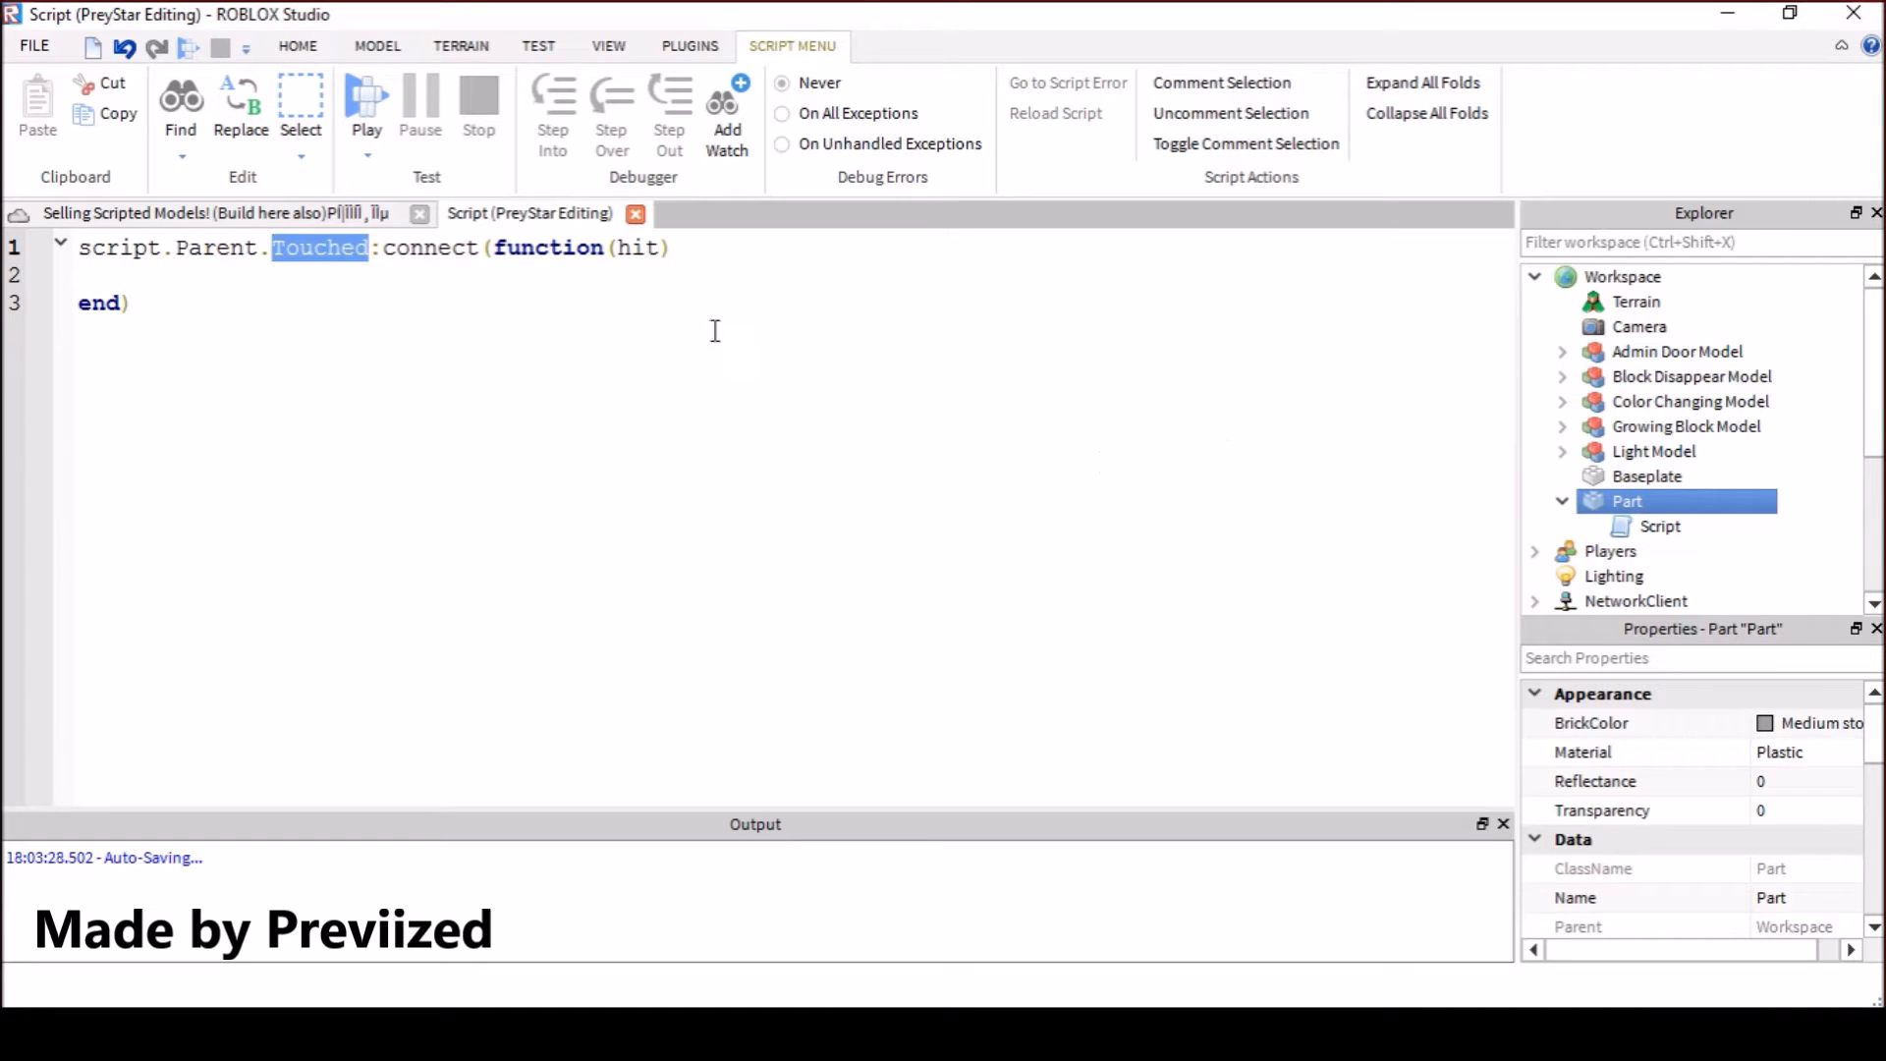
click(442, 277)
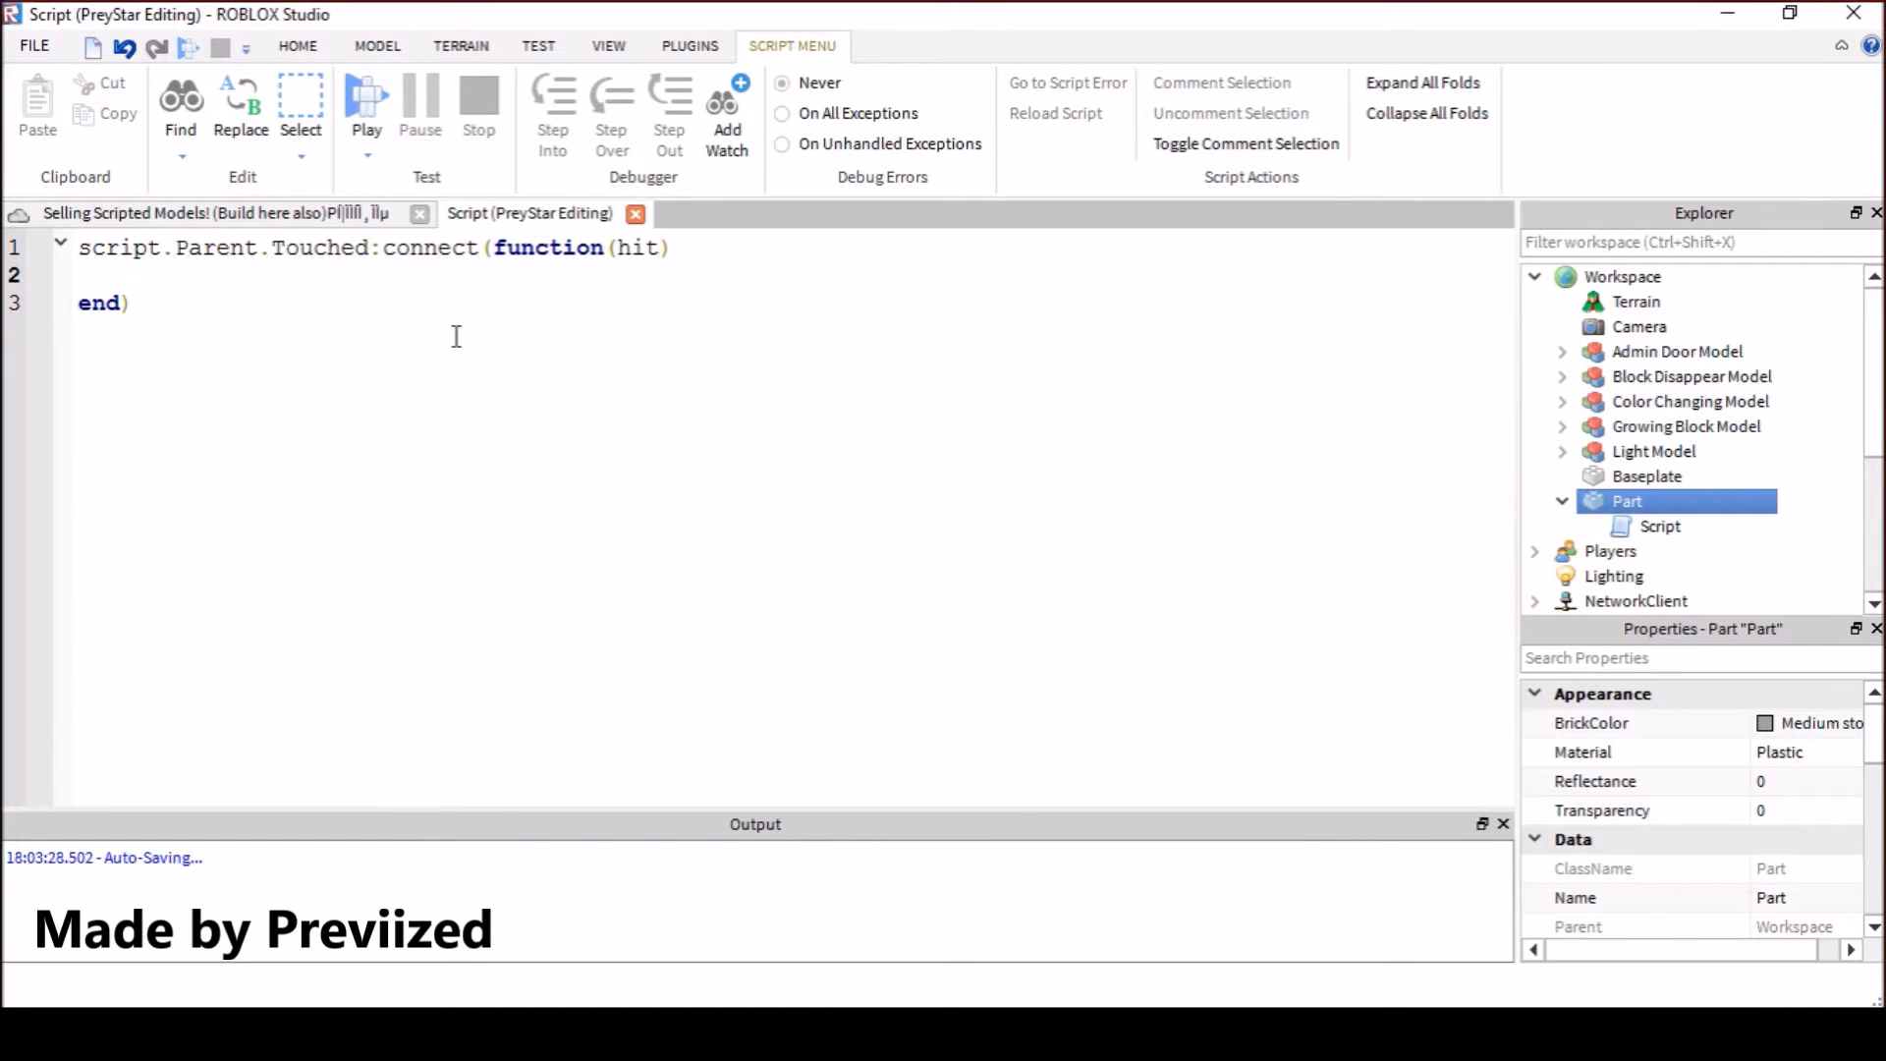
double_click(643, 249)
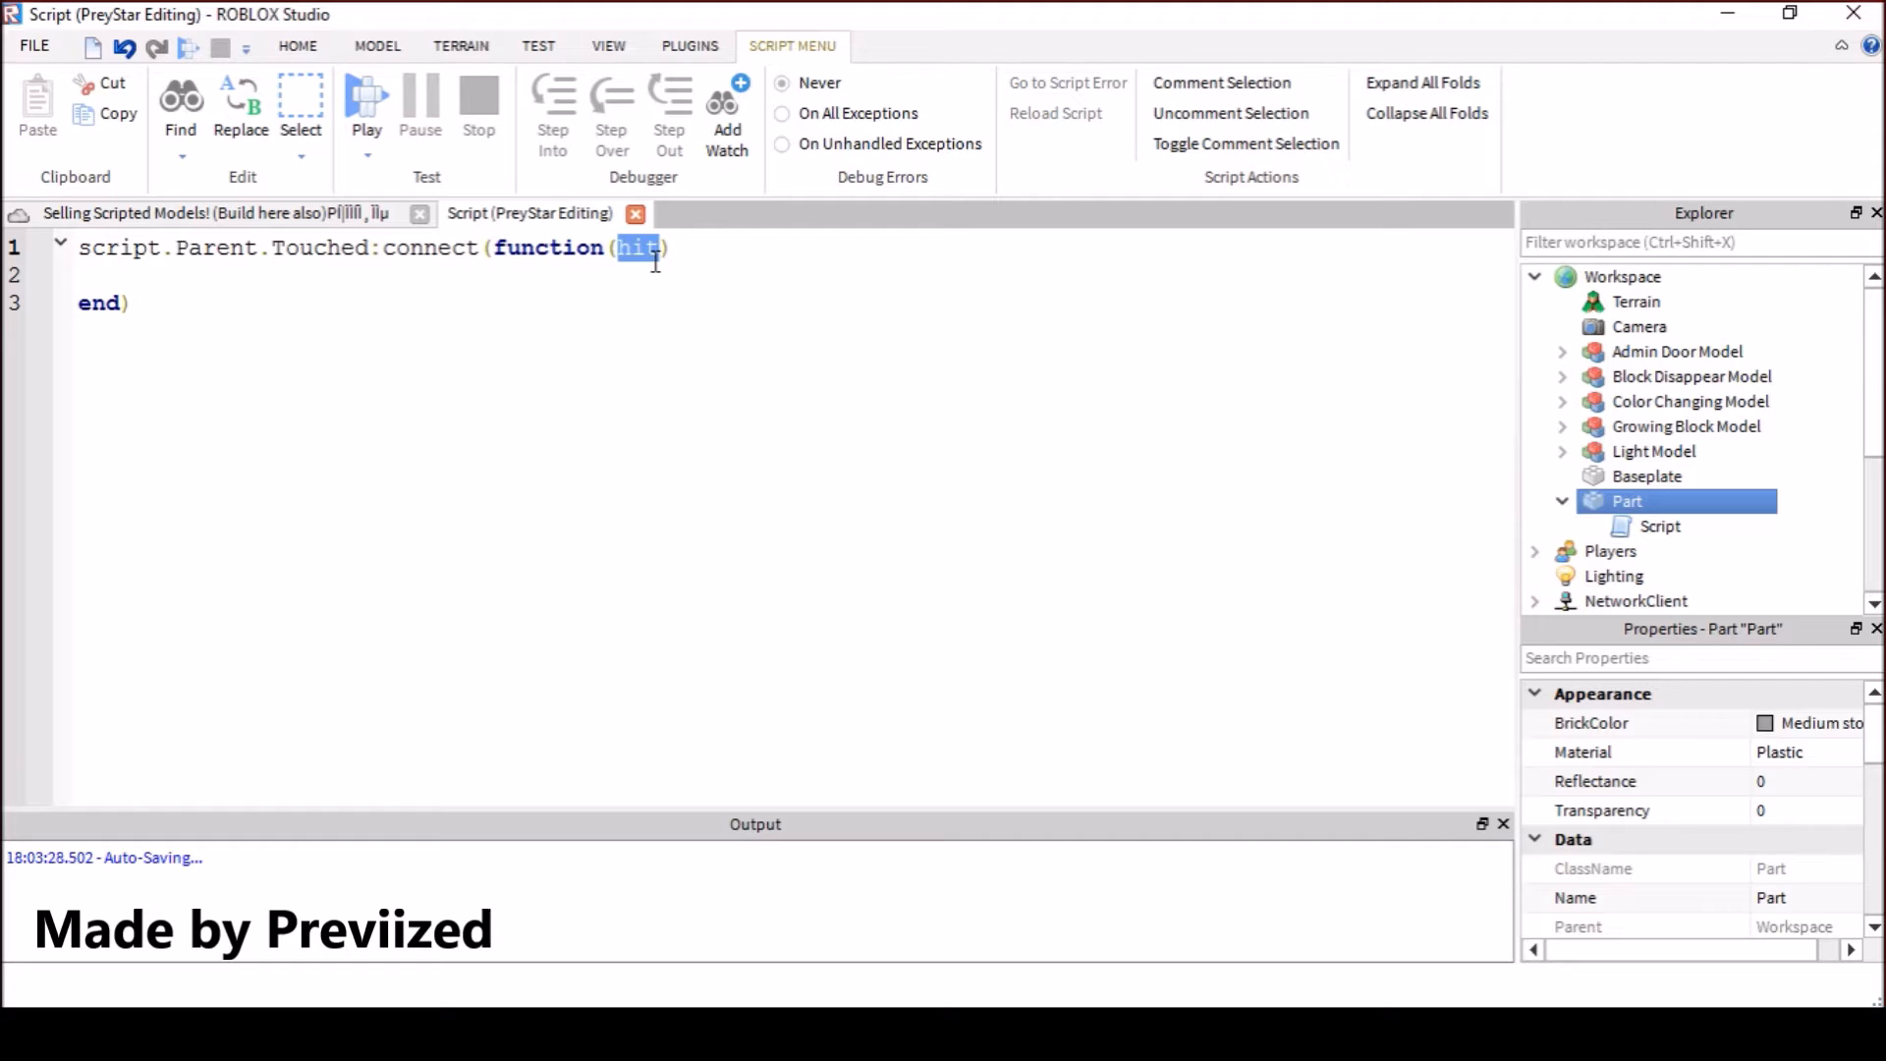
Replace script.Parent with game.Workspace on line 1 and glance over the Workspace objects
drag(259, 248, 81, 252)
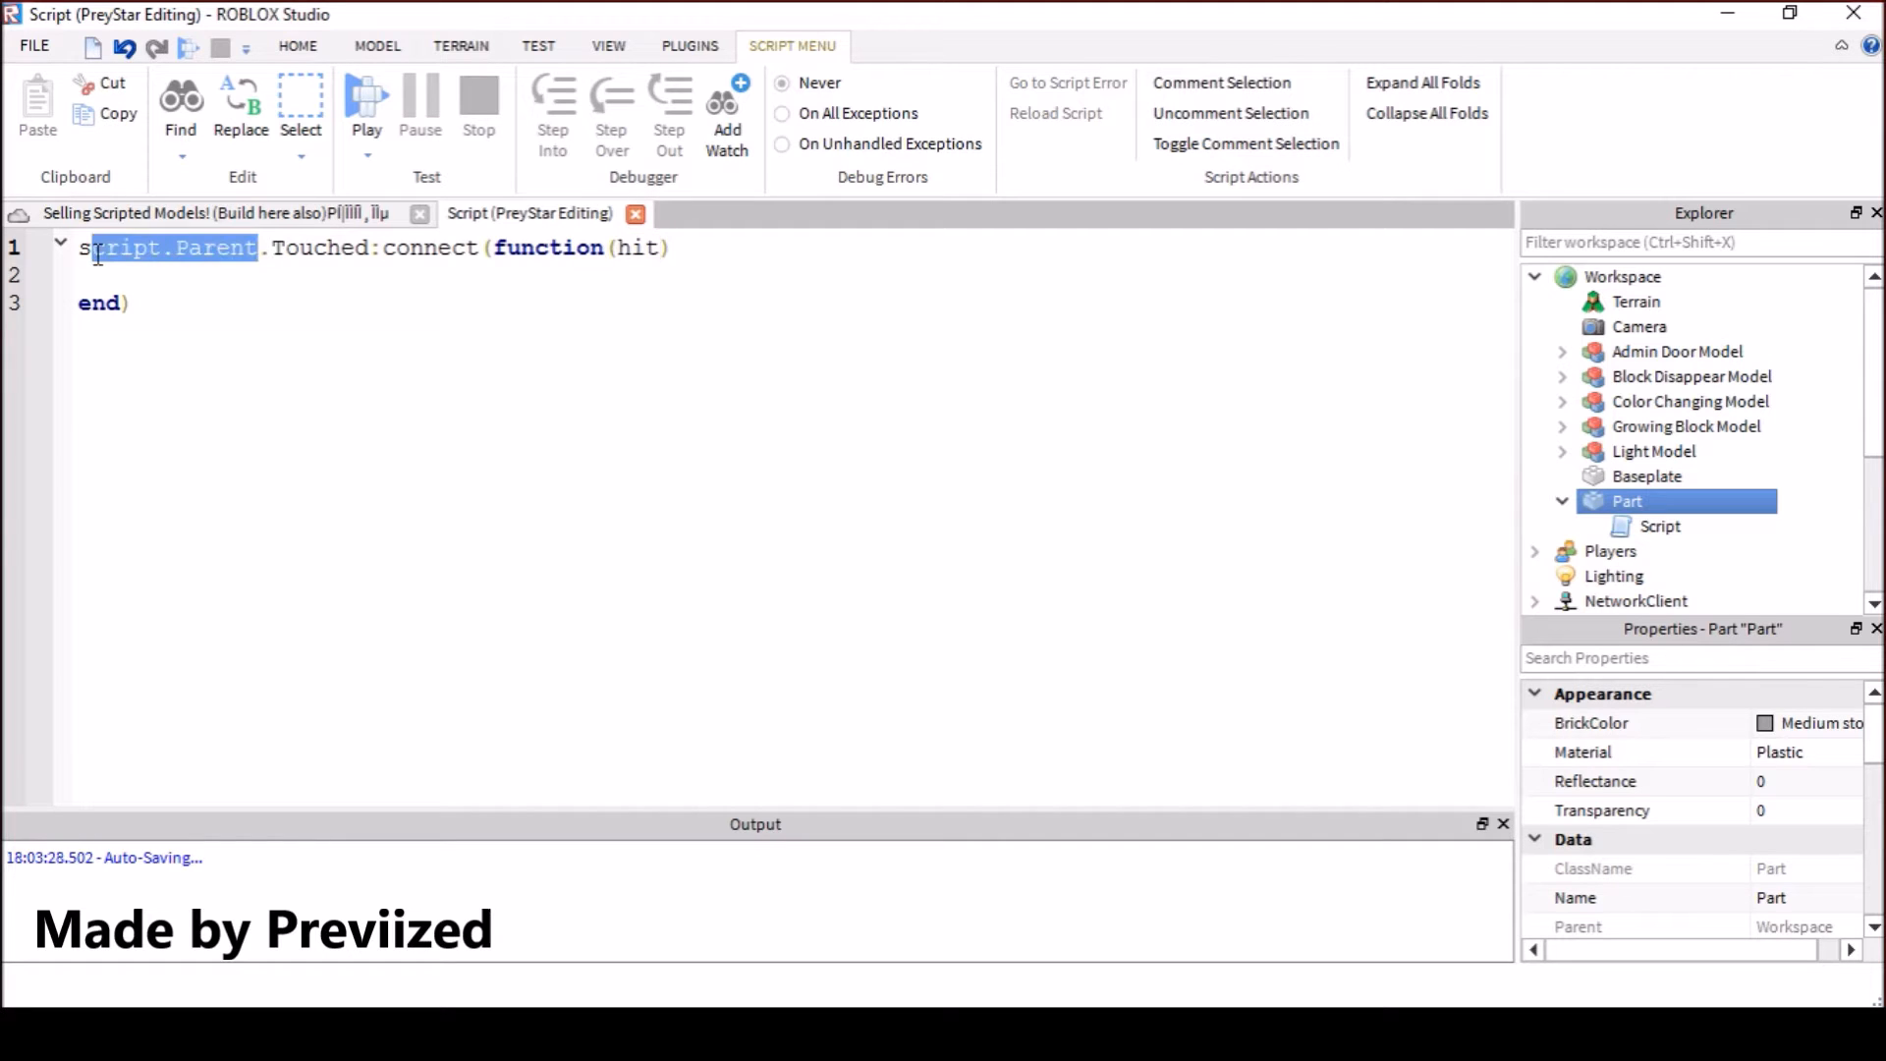
text(game.Workspa)
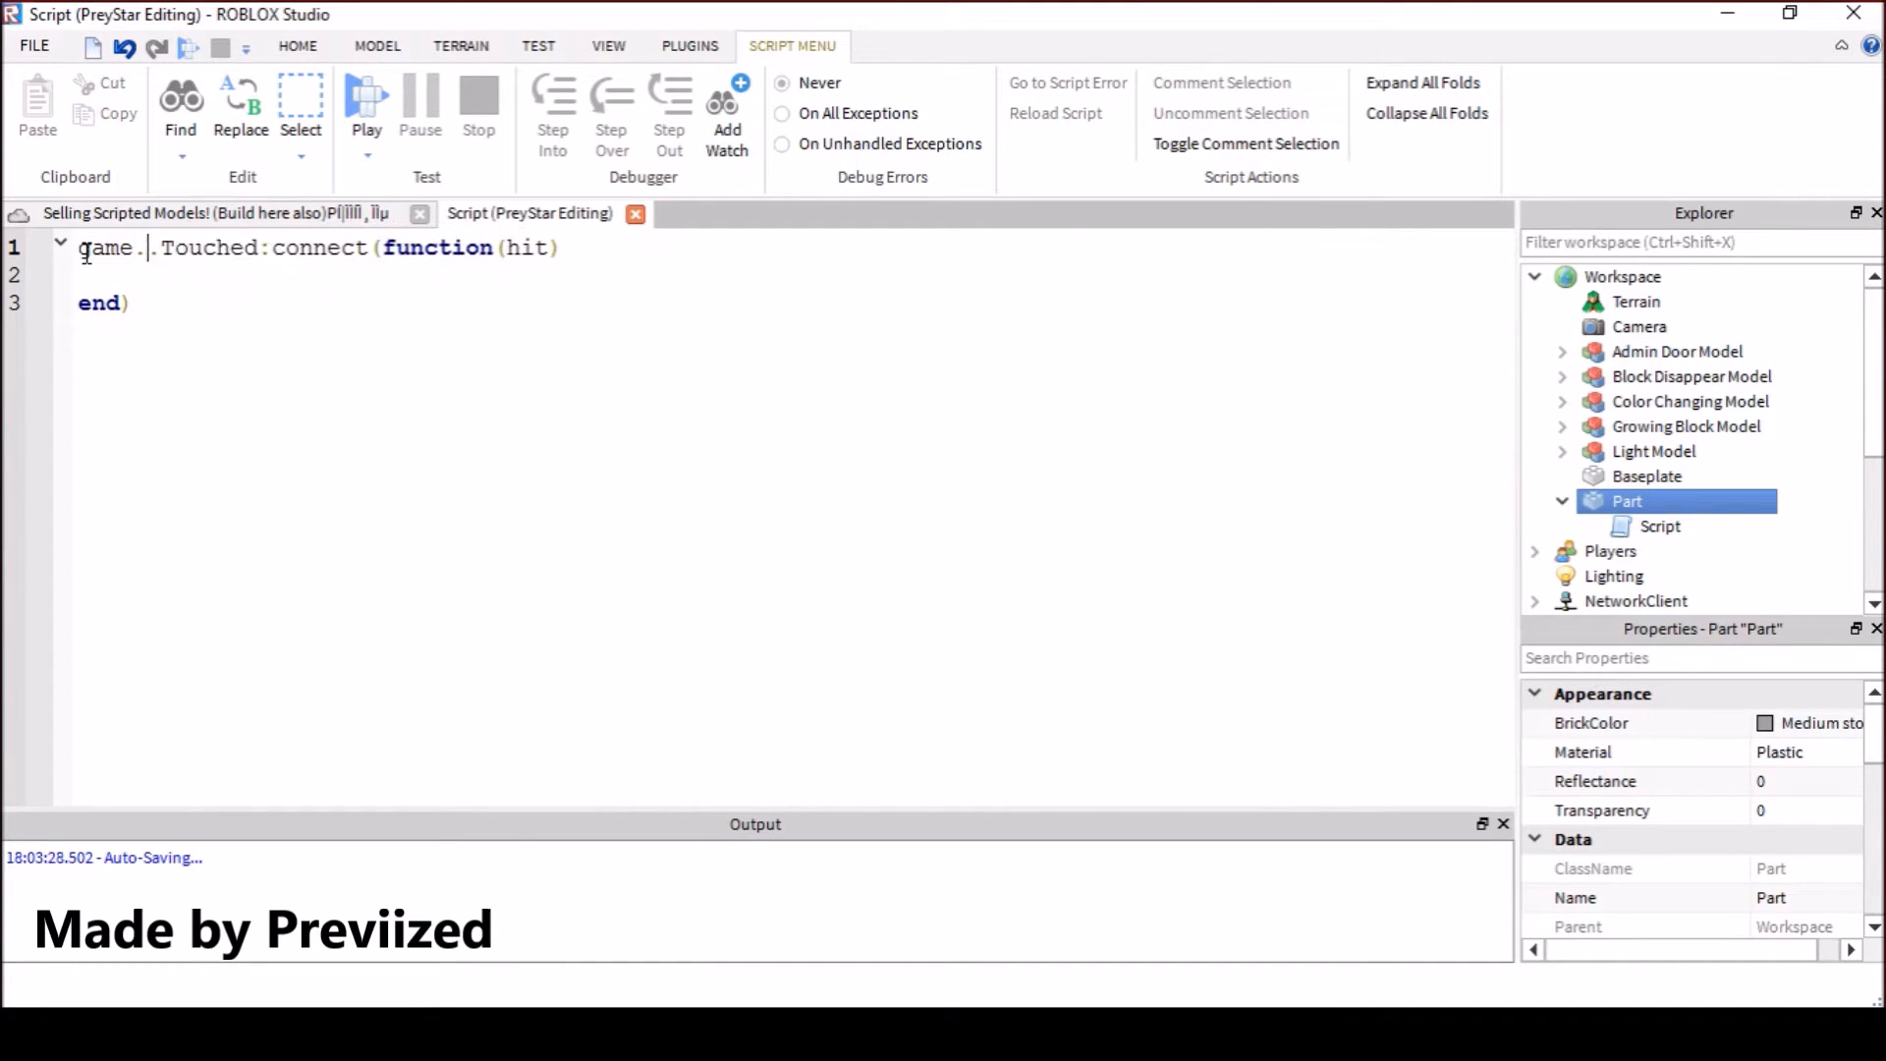
text(ce)
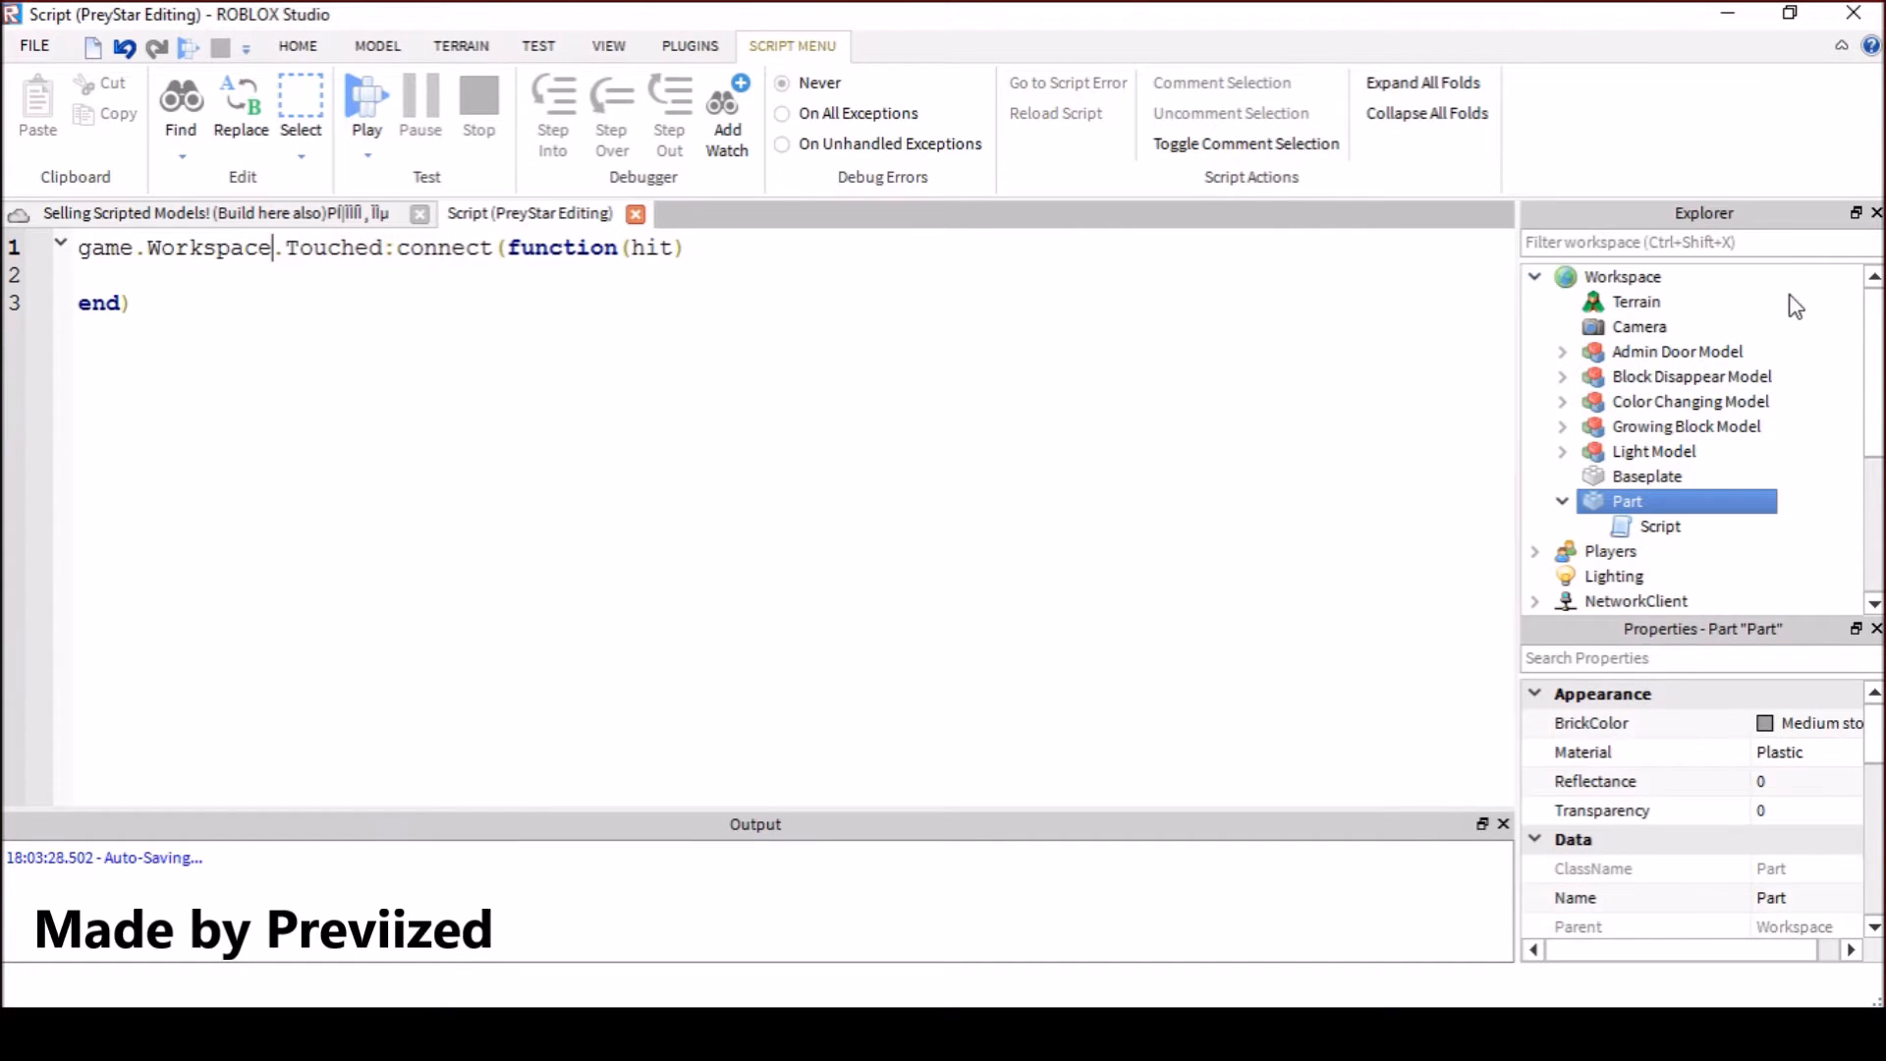
drag(1798, 305, 1666, 380)
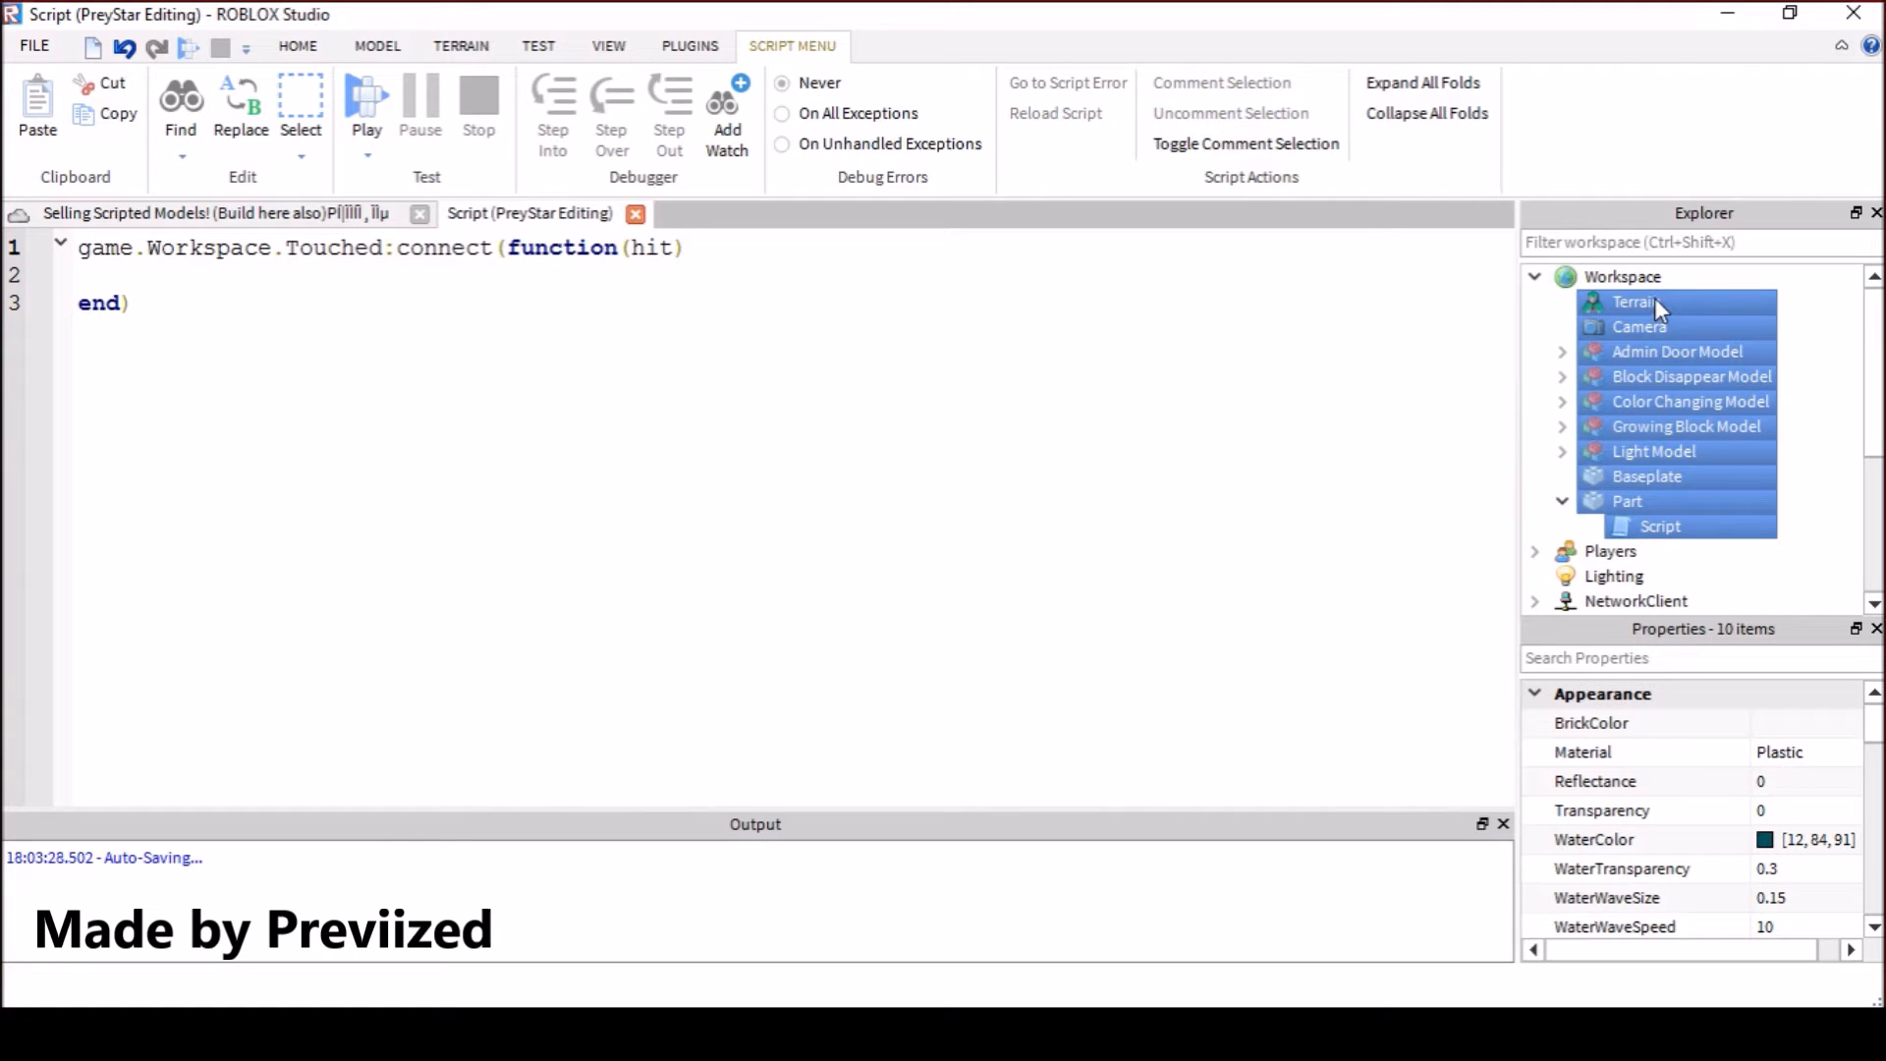
click(1535, 277)
drag(1772, 270, 1669, 418)
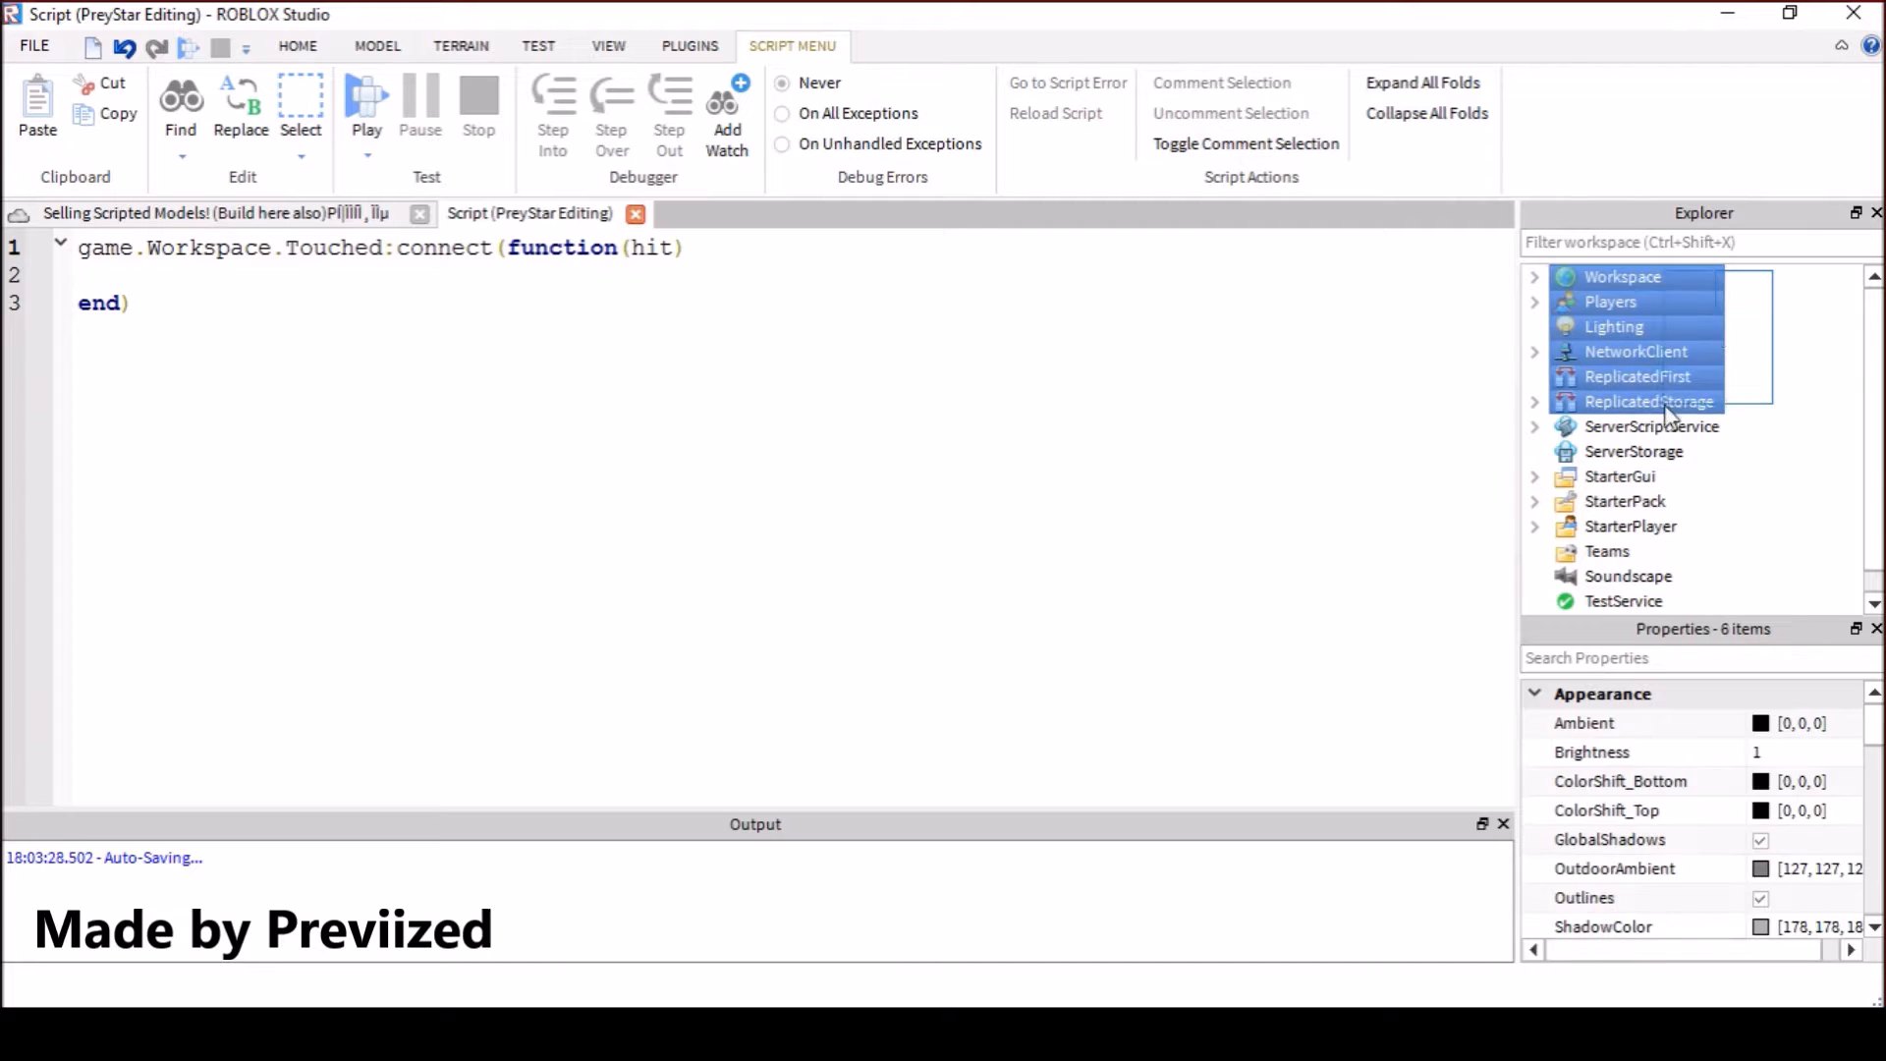
click(1788, 312)
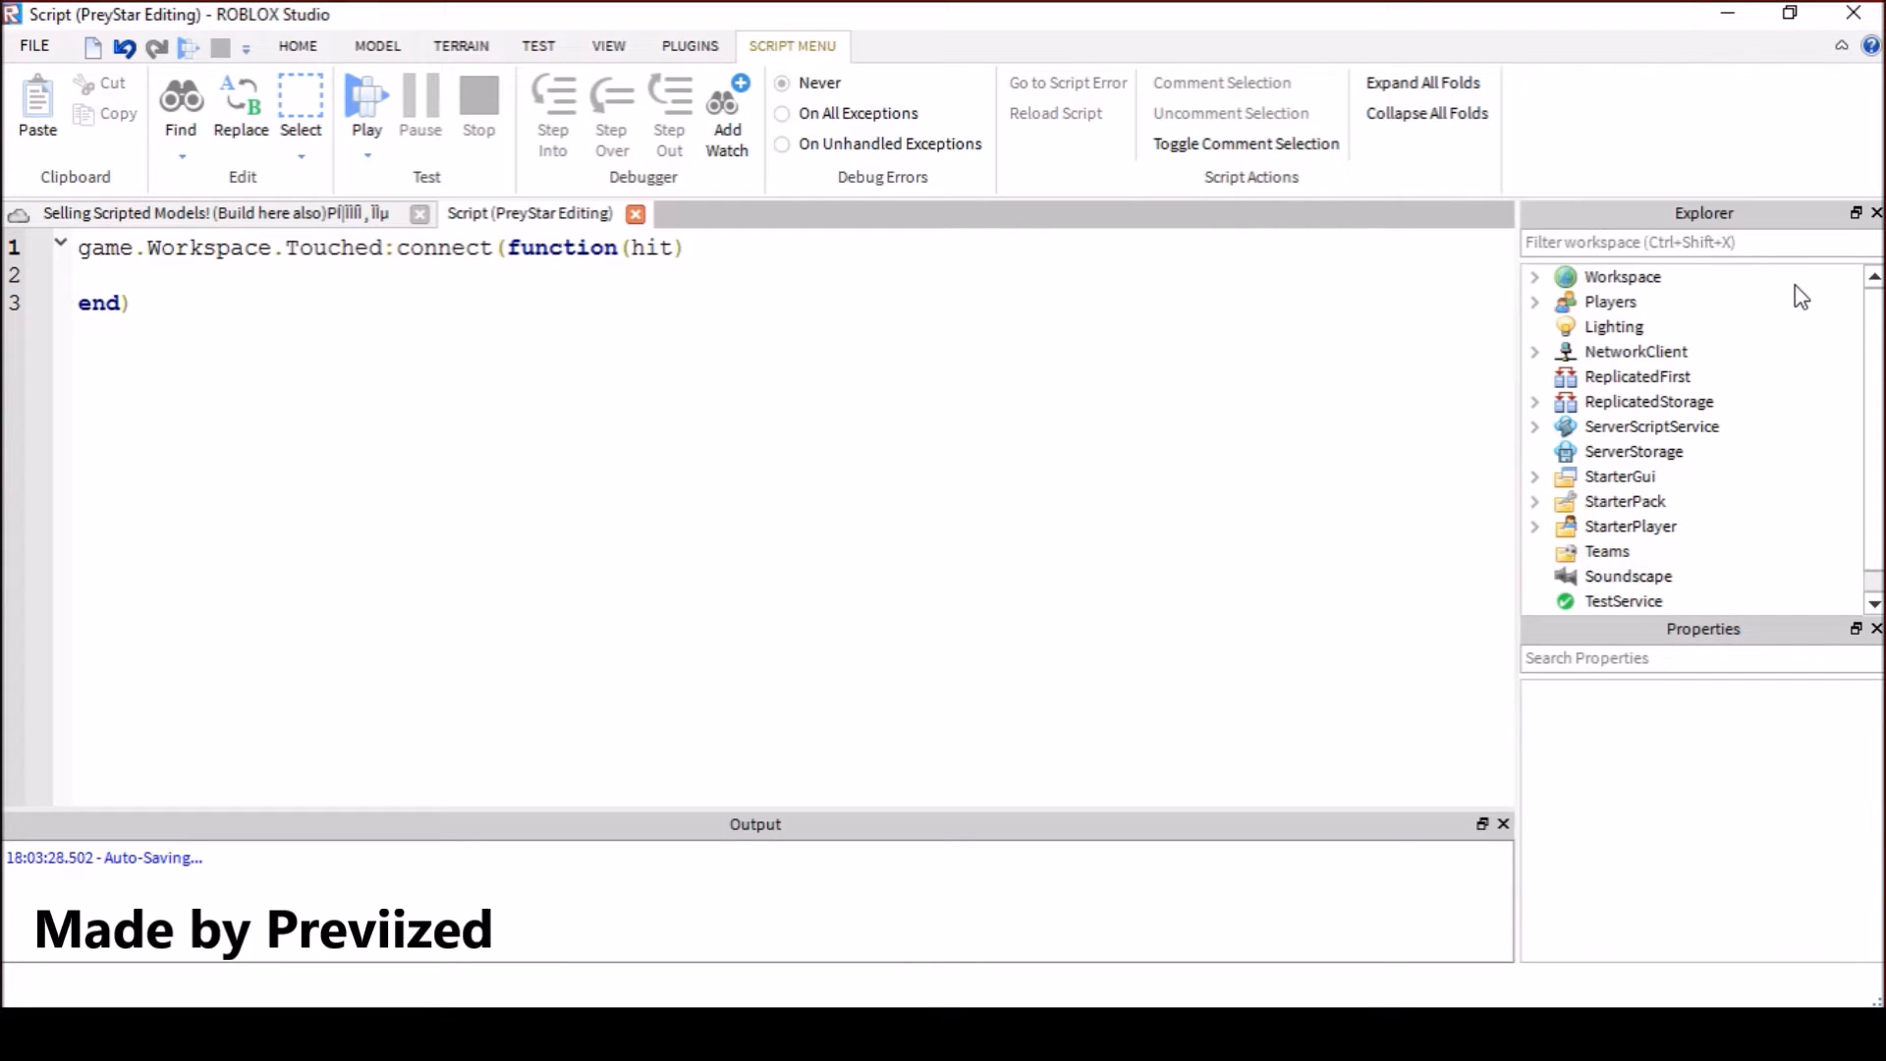
Browse the Explorer hierarchy, expanding and collapsing Workspace, then select the Workspace object
drag(1794, 284, 1633, 634)
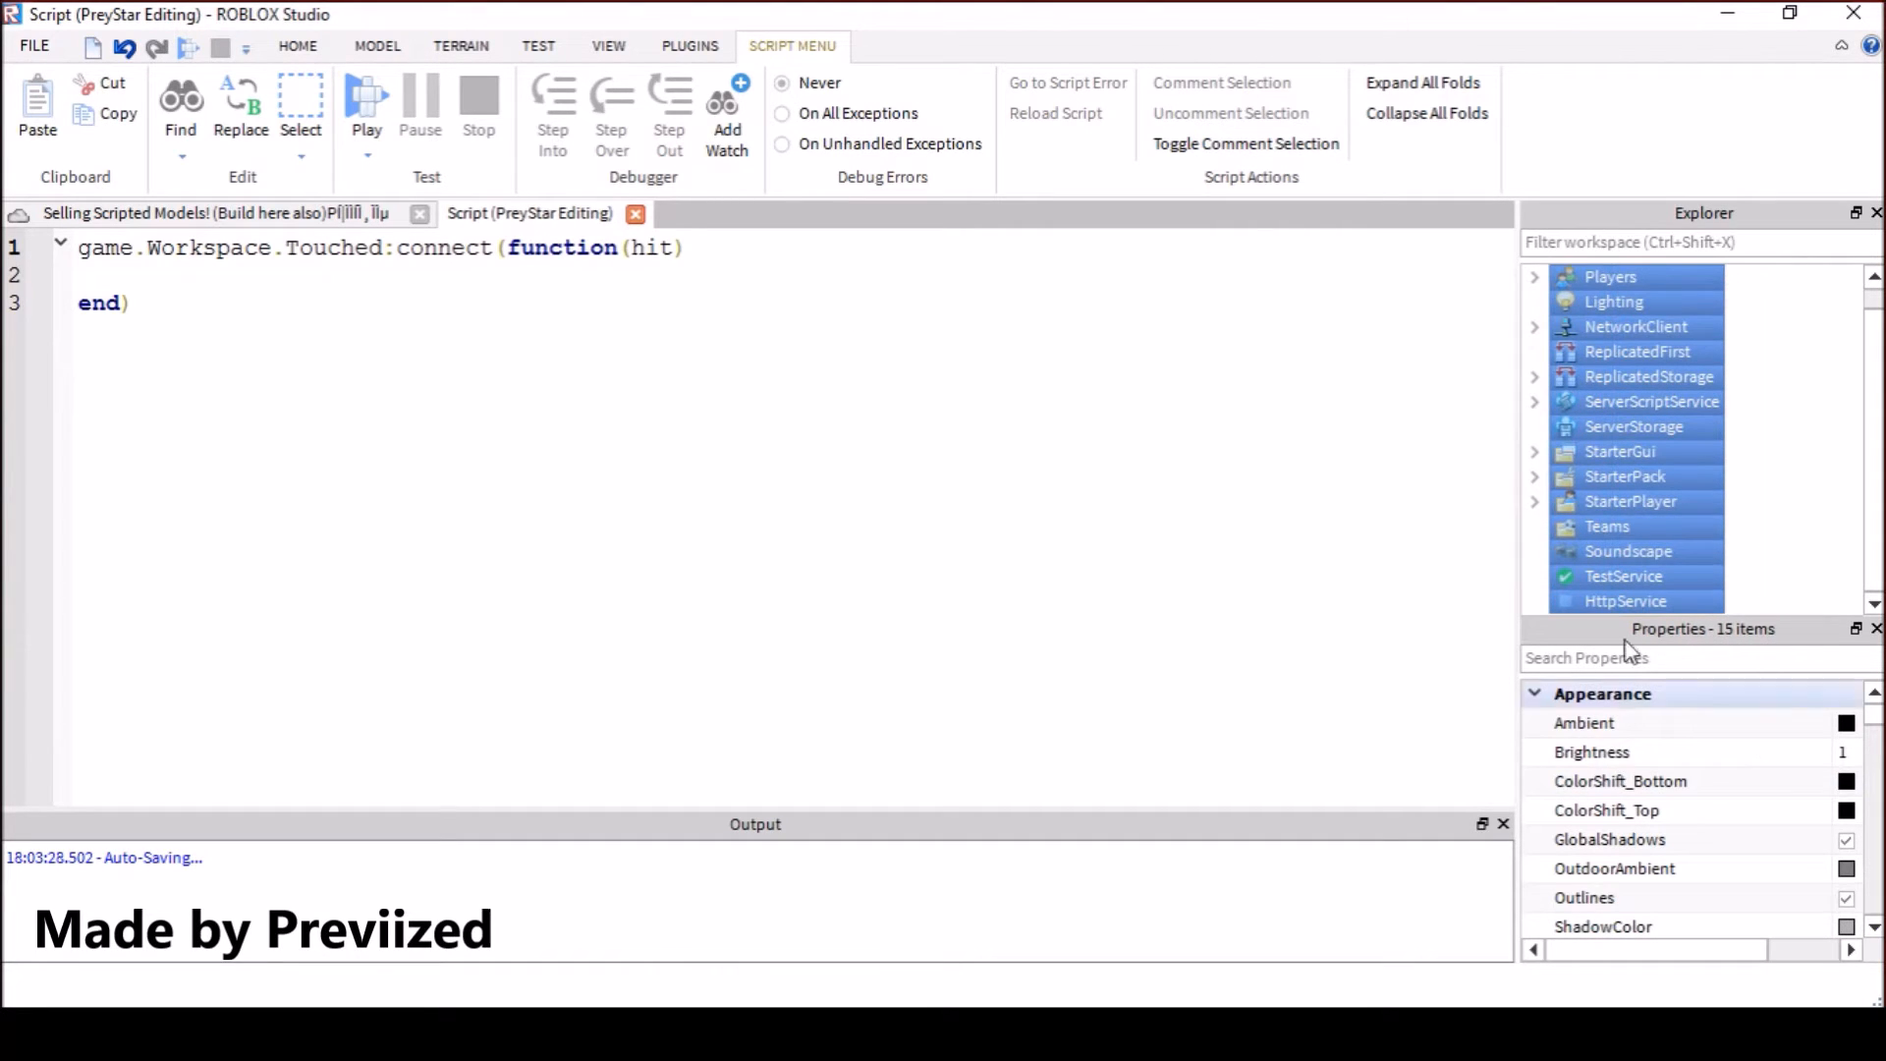
scroll(1705, 556, up, 3)
click(1533, 276)
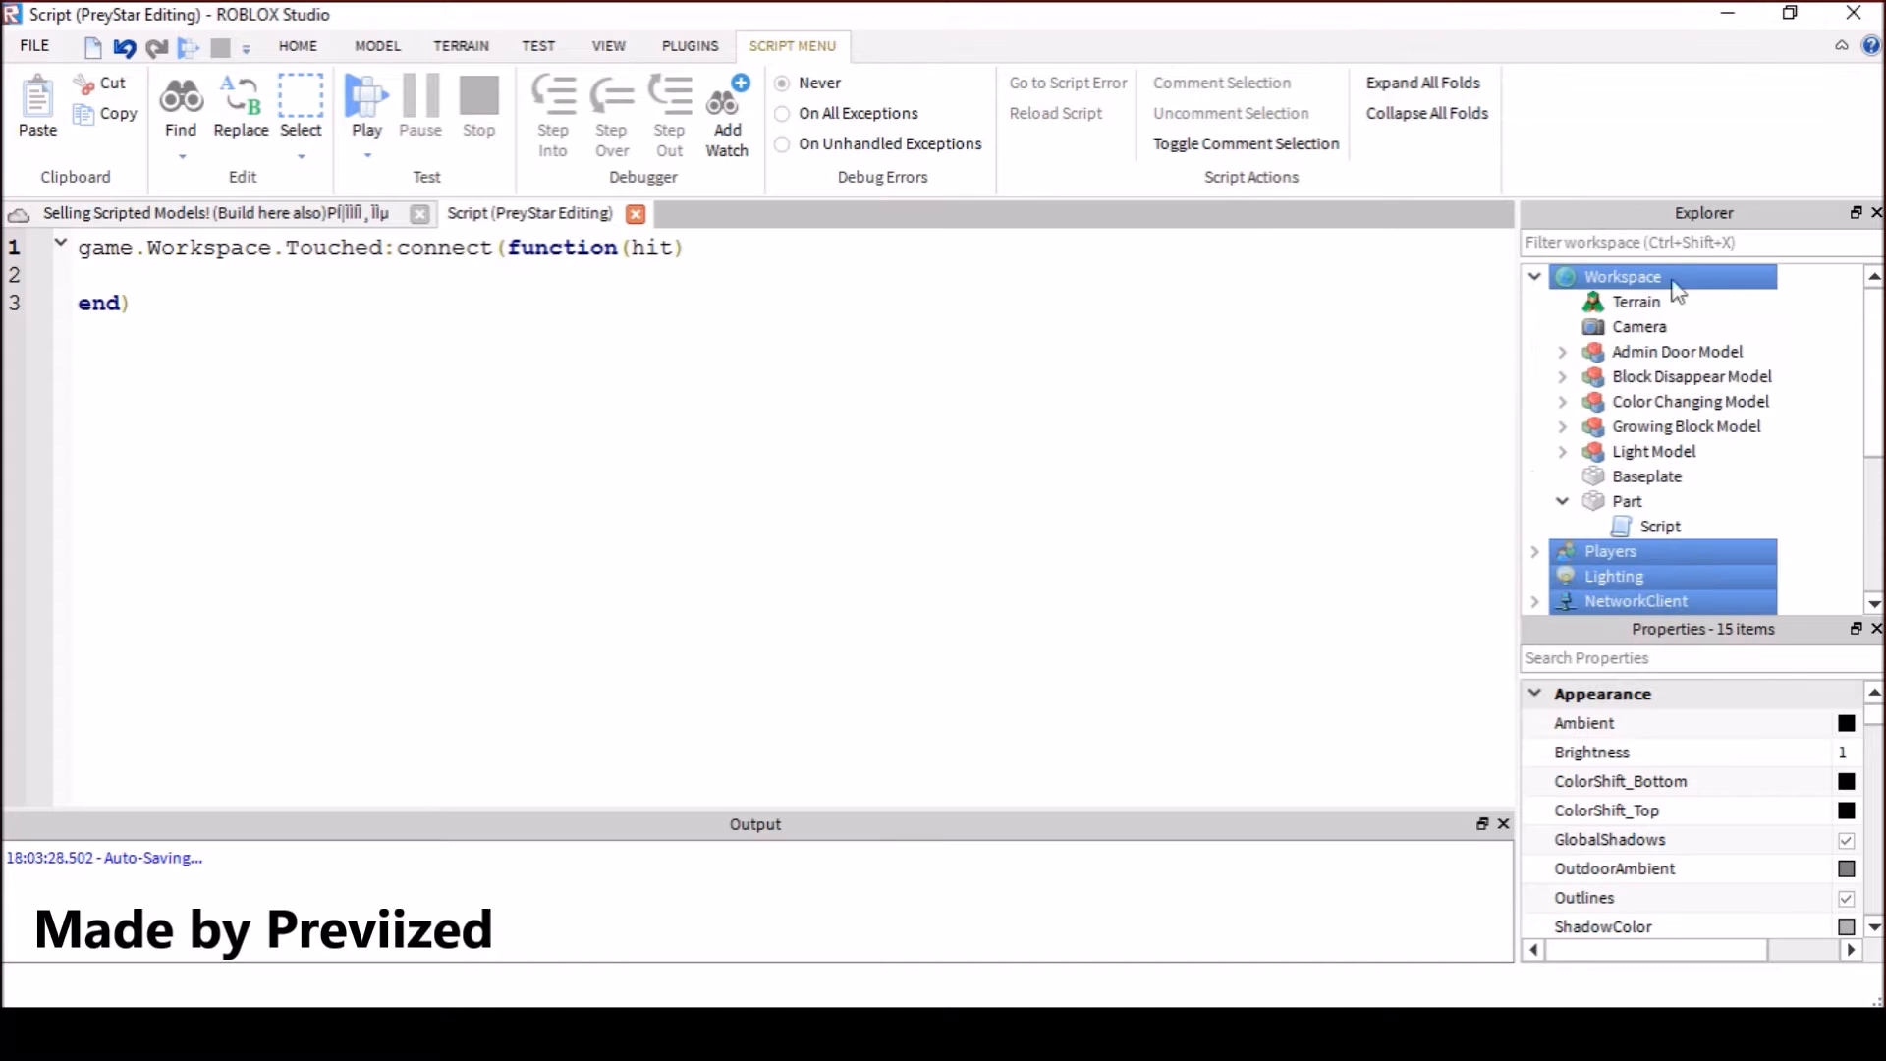
click(1805, 442)
drag(1794, 296, 1710, 534)
click(1534, 276)
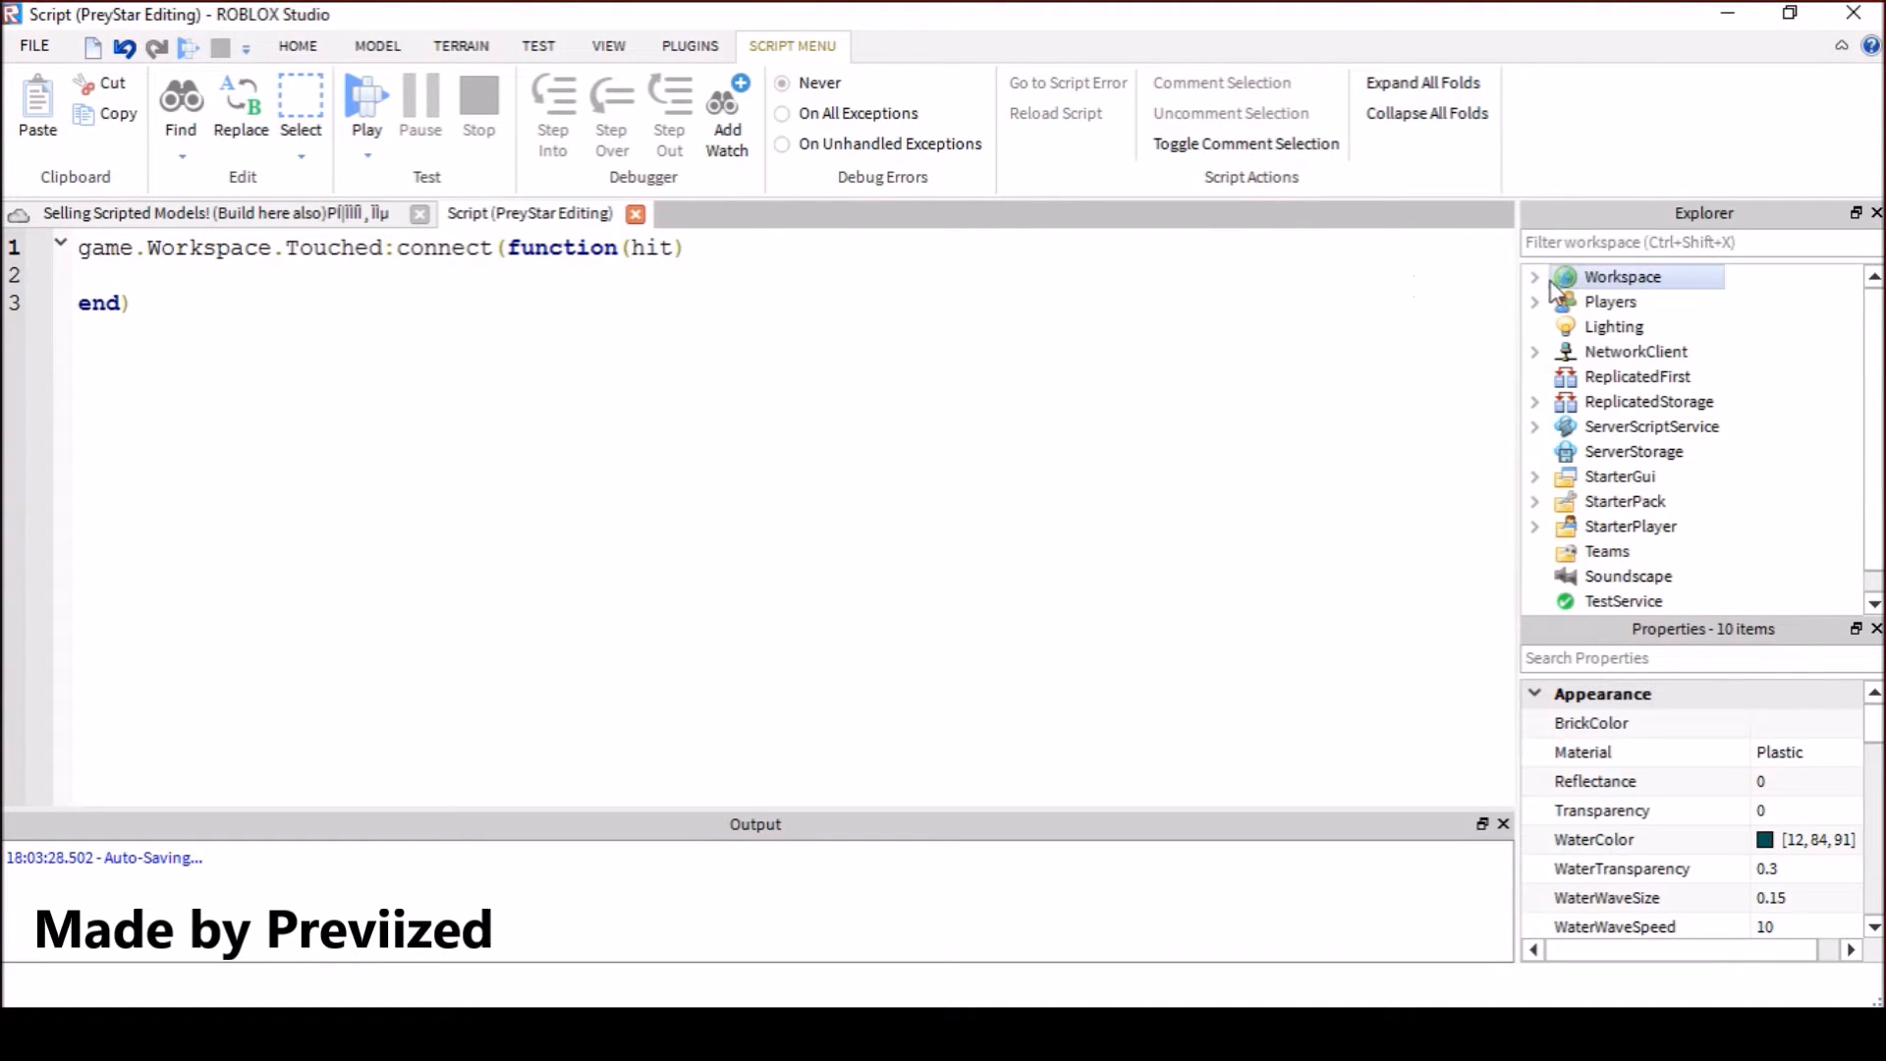
click(1534, 275)
click(1623, 277)
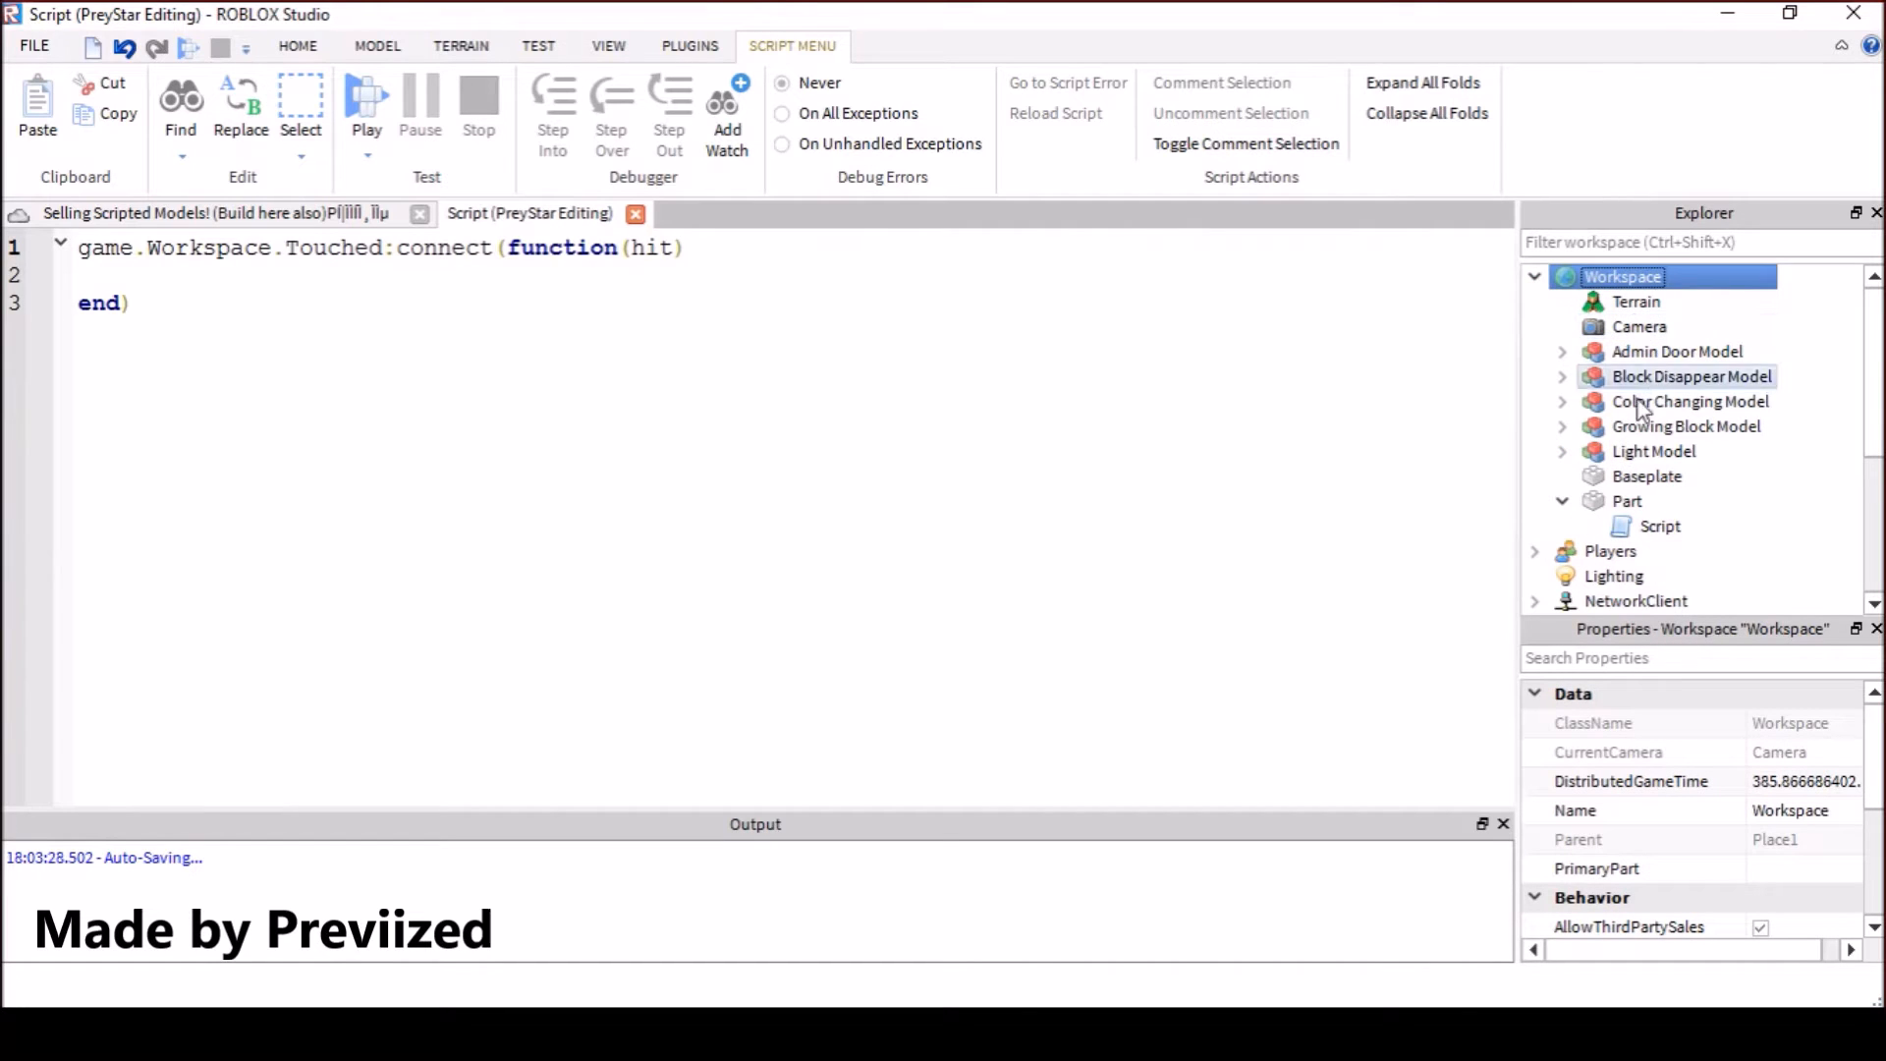
click(276, 247)
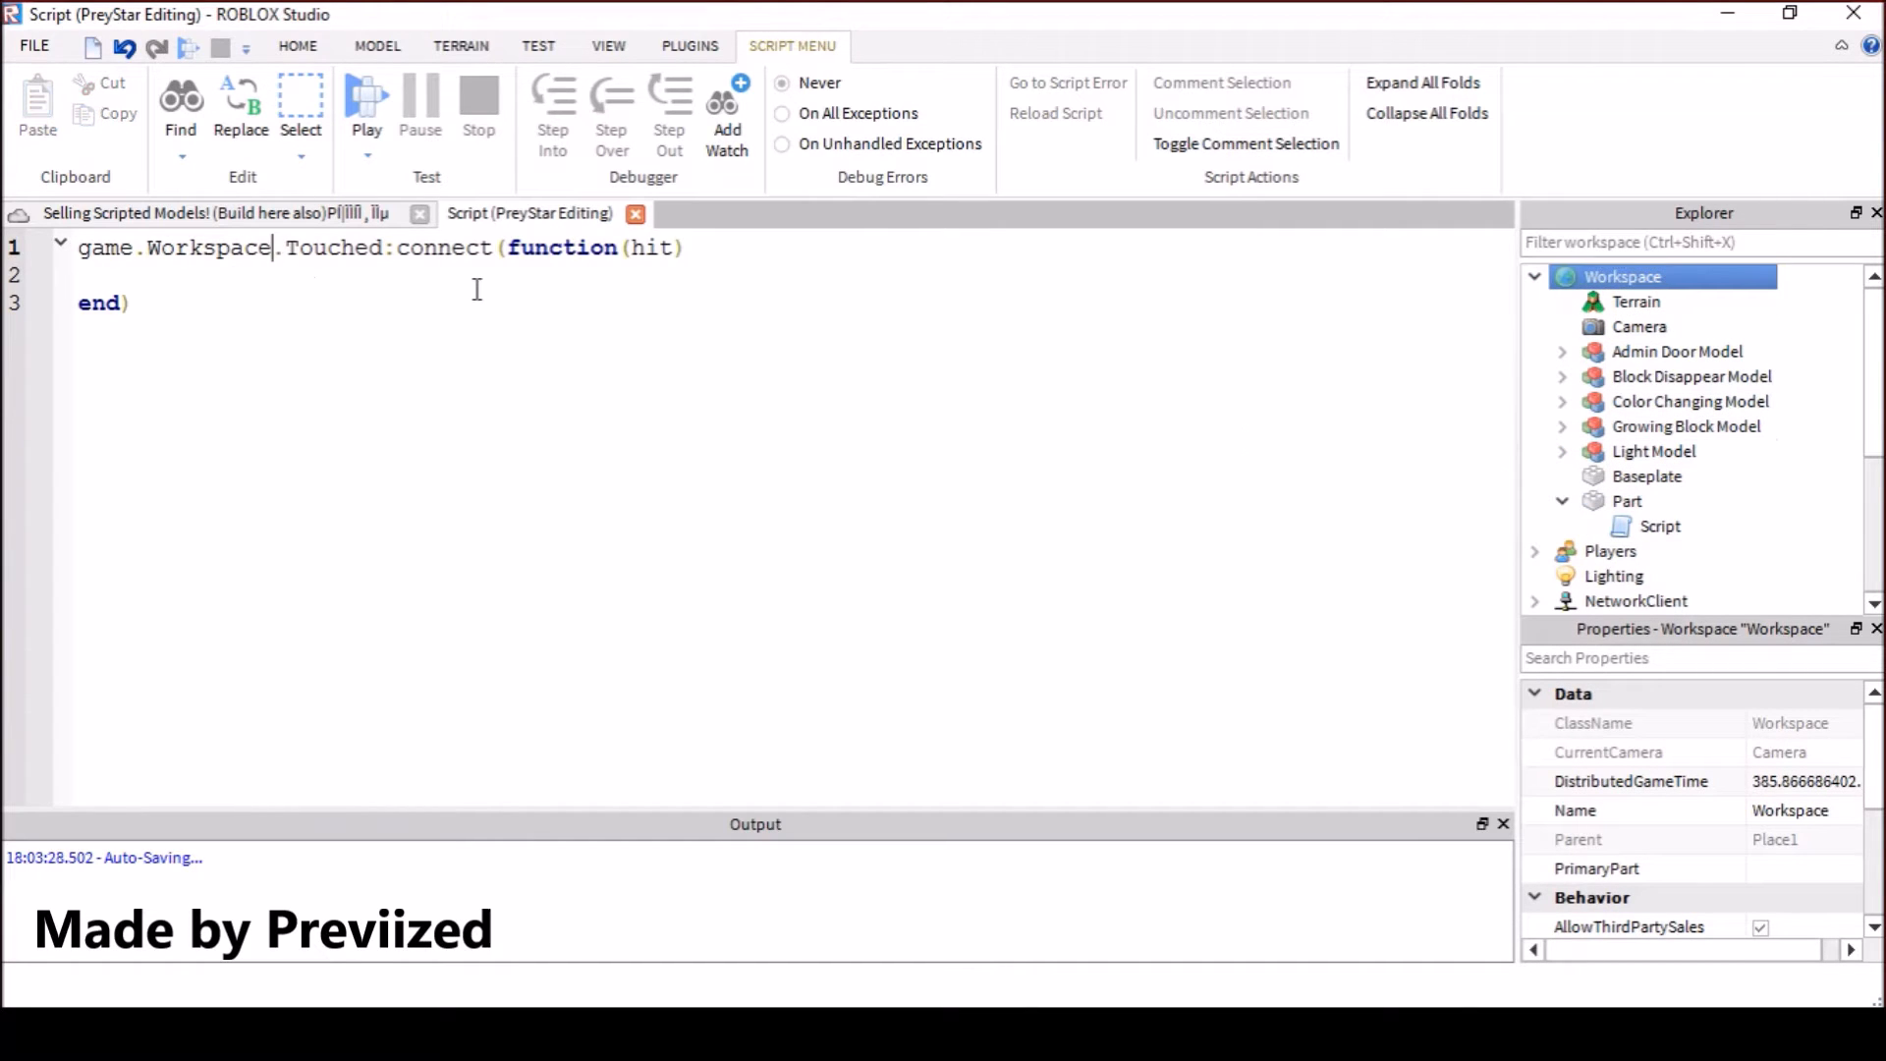
text(.Part)
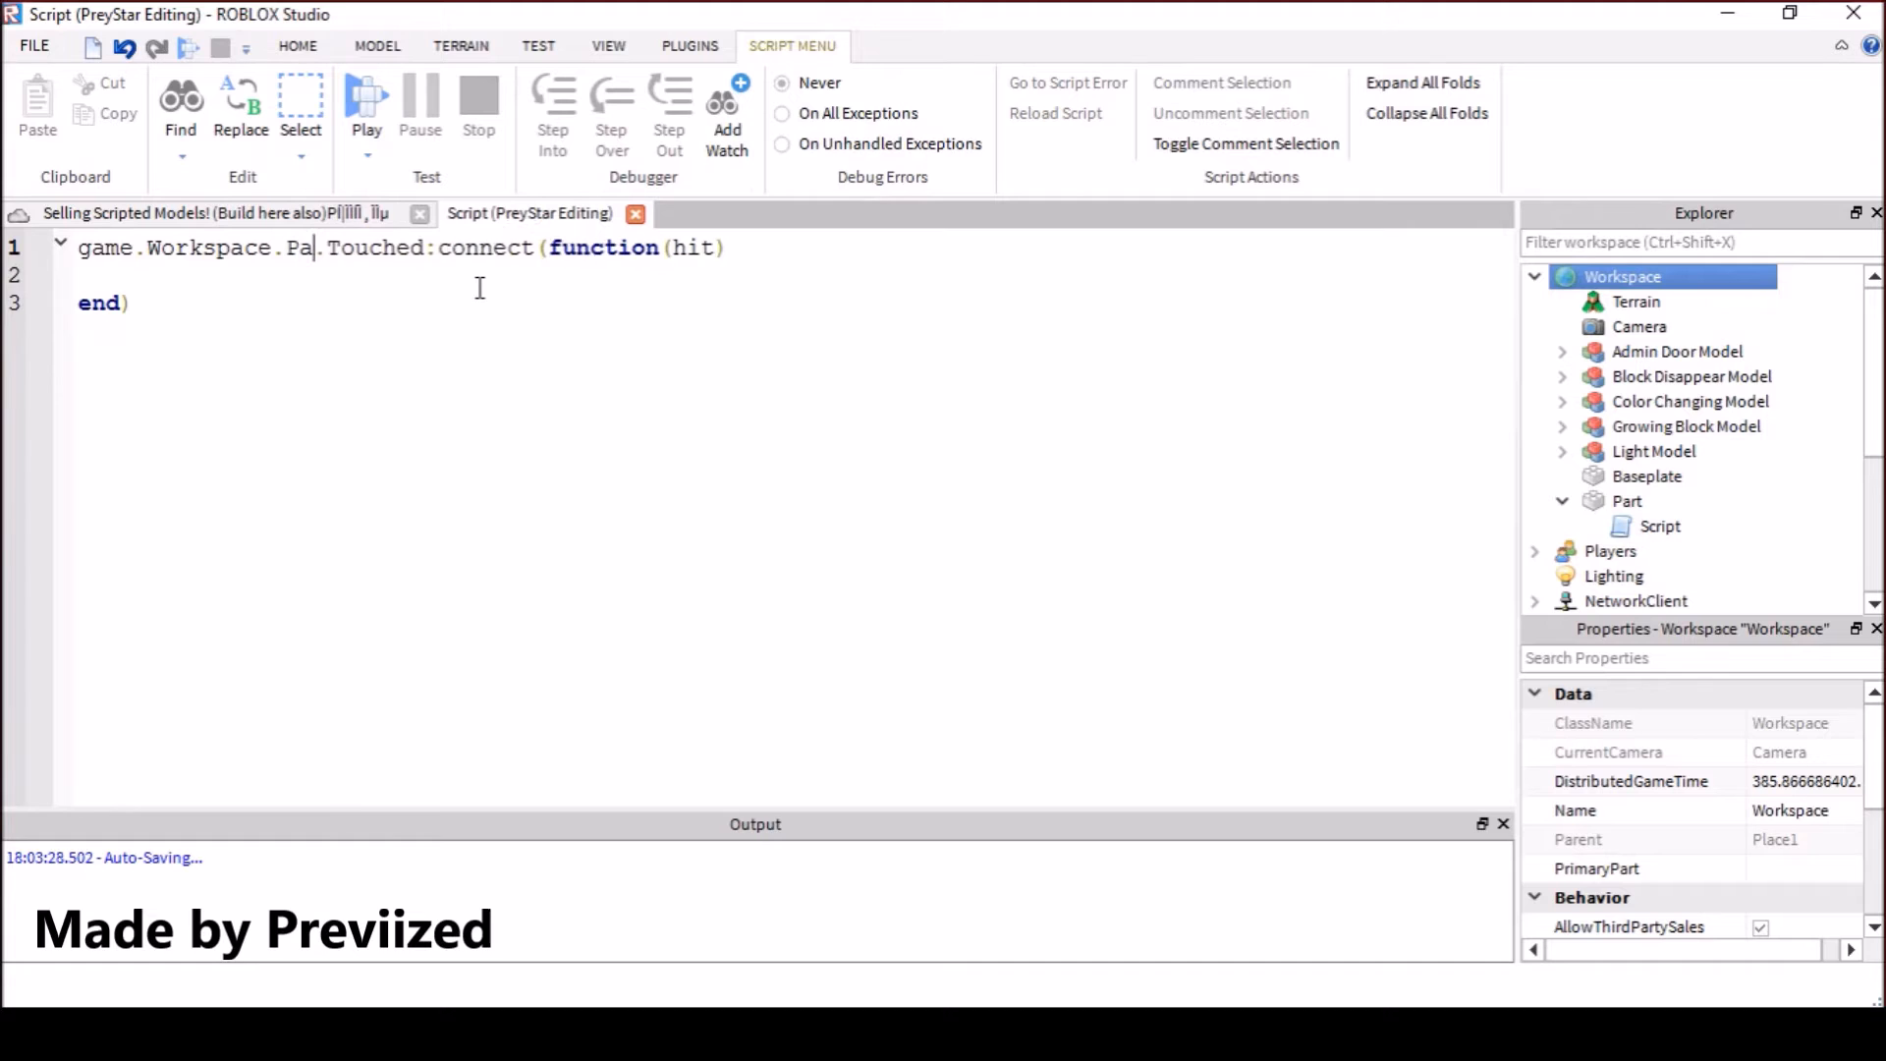
click(1626, 501)
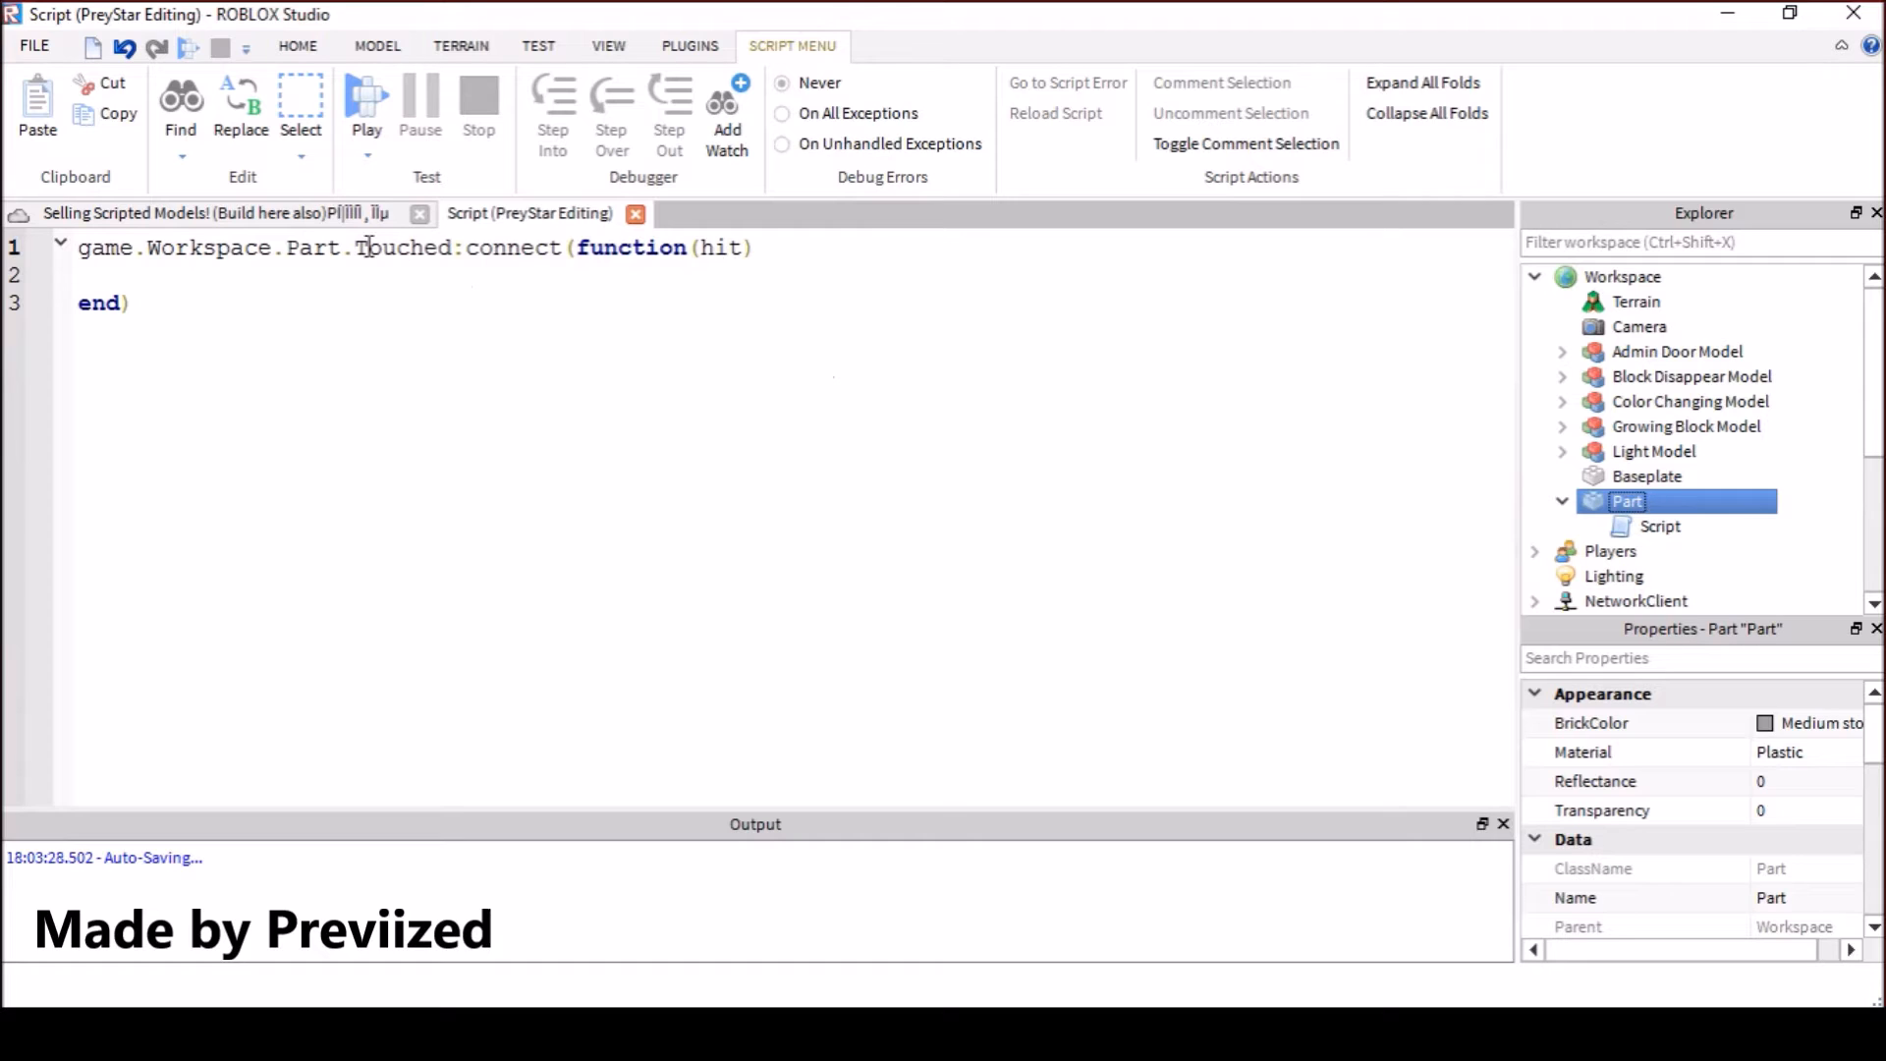
drag(342, 249, 78, 248)
text(script.Parent)
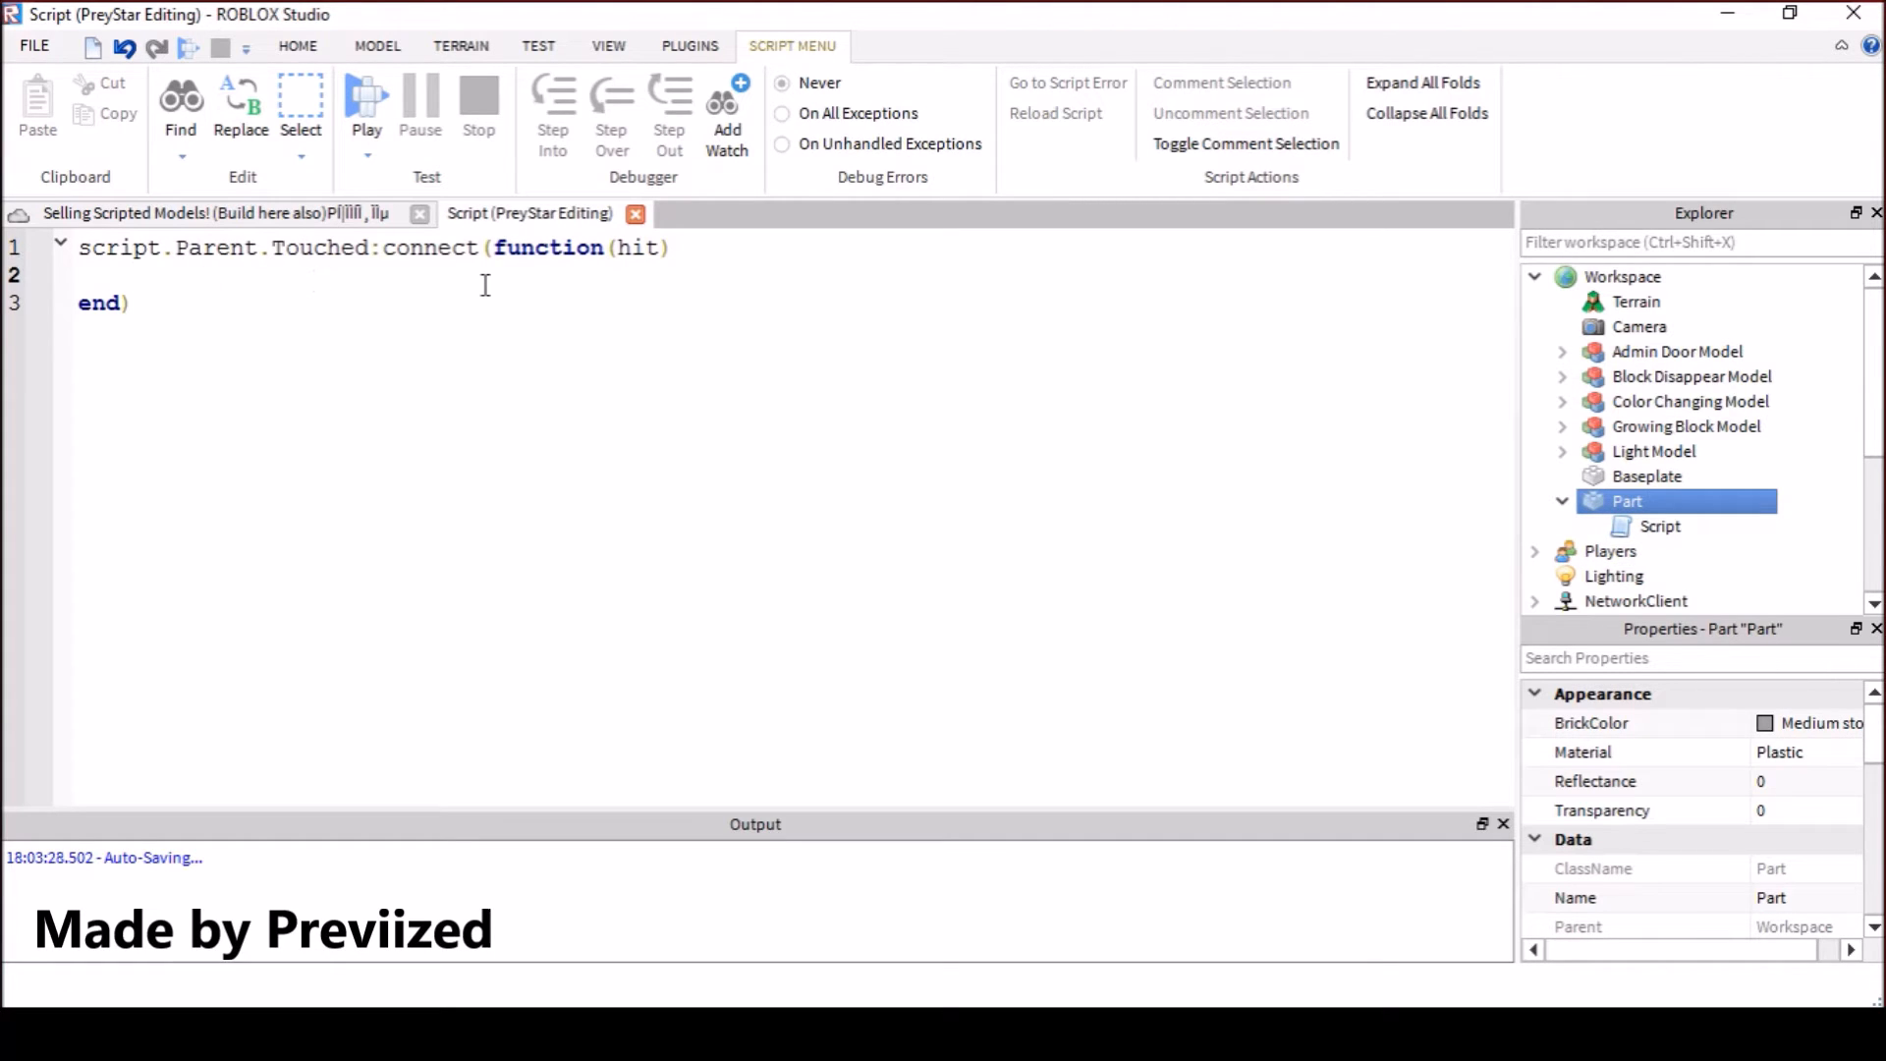
double_click(639, 248)
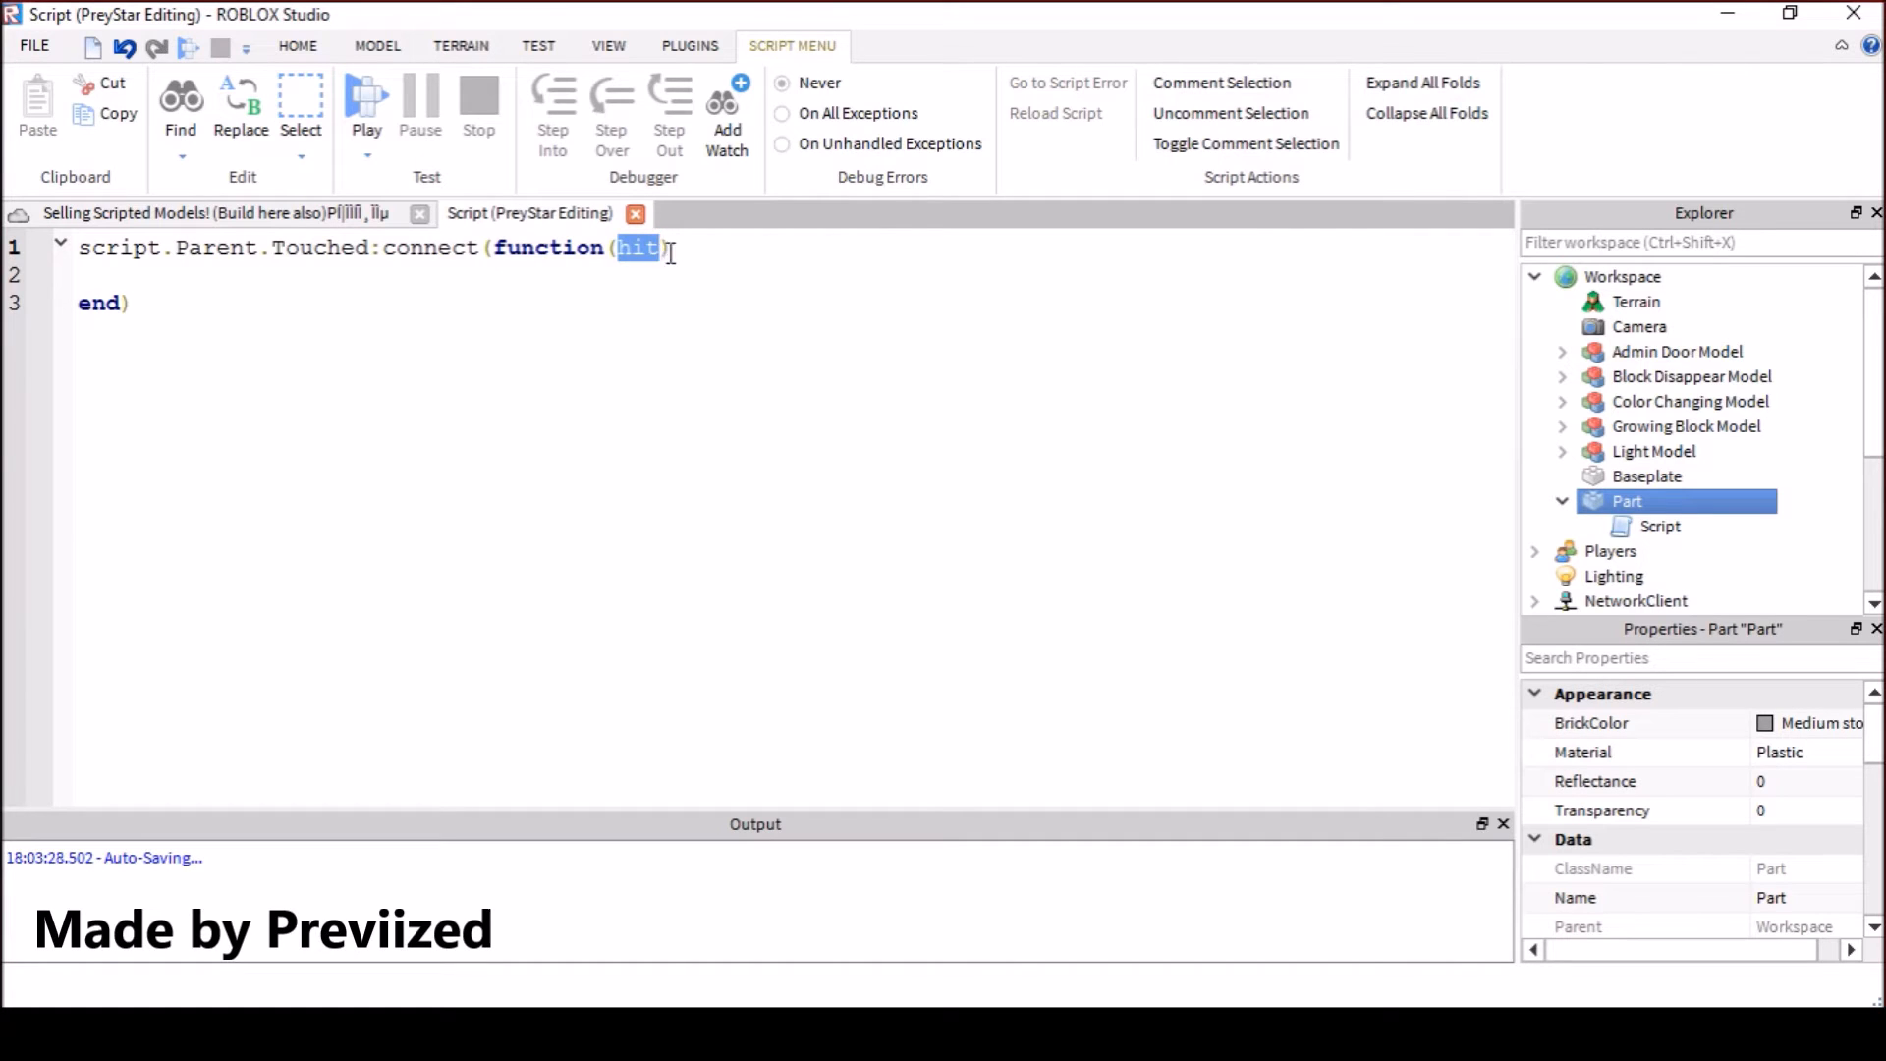
click(658, 247)
double_click(631, 248)
click(392, 271)
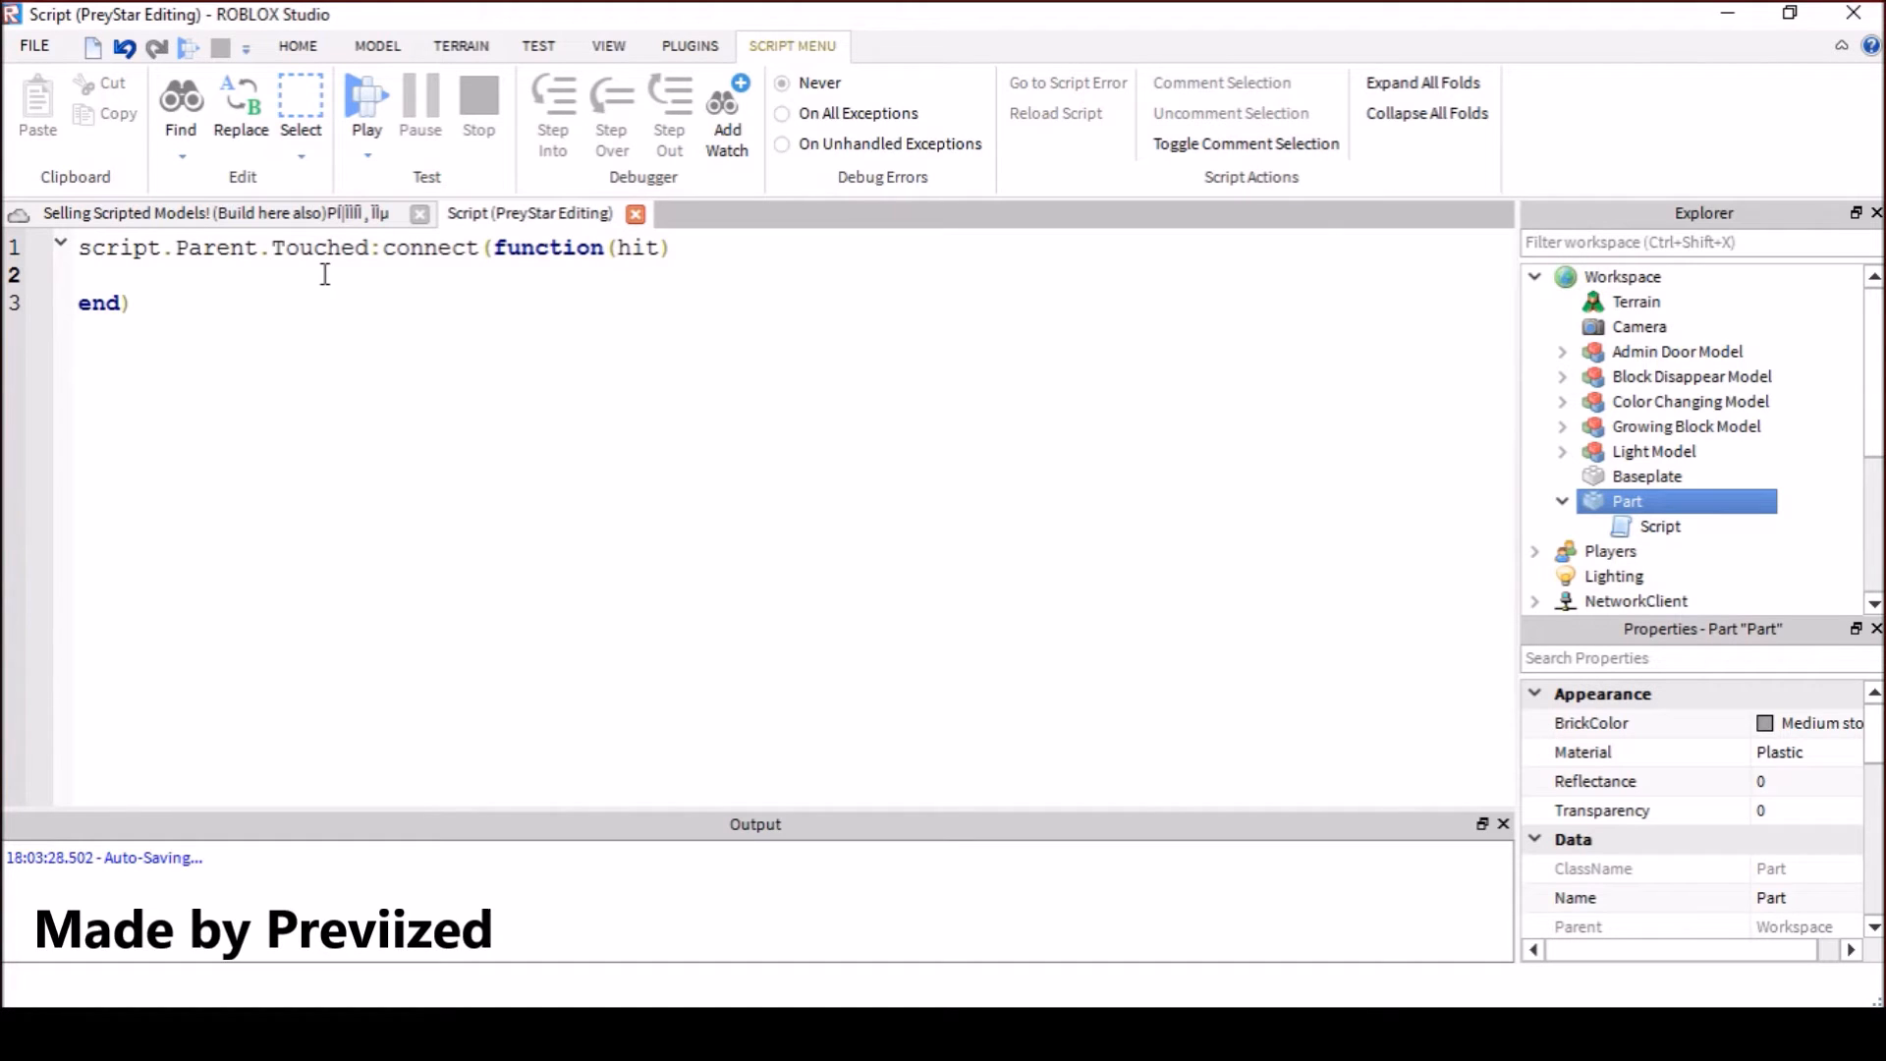
key(BackSpace)
key(Tab)
text(if )
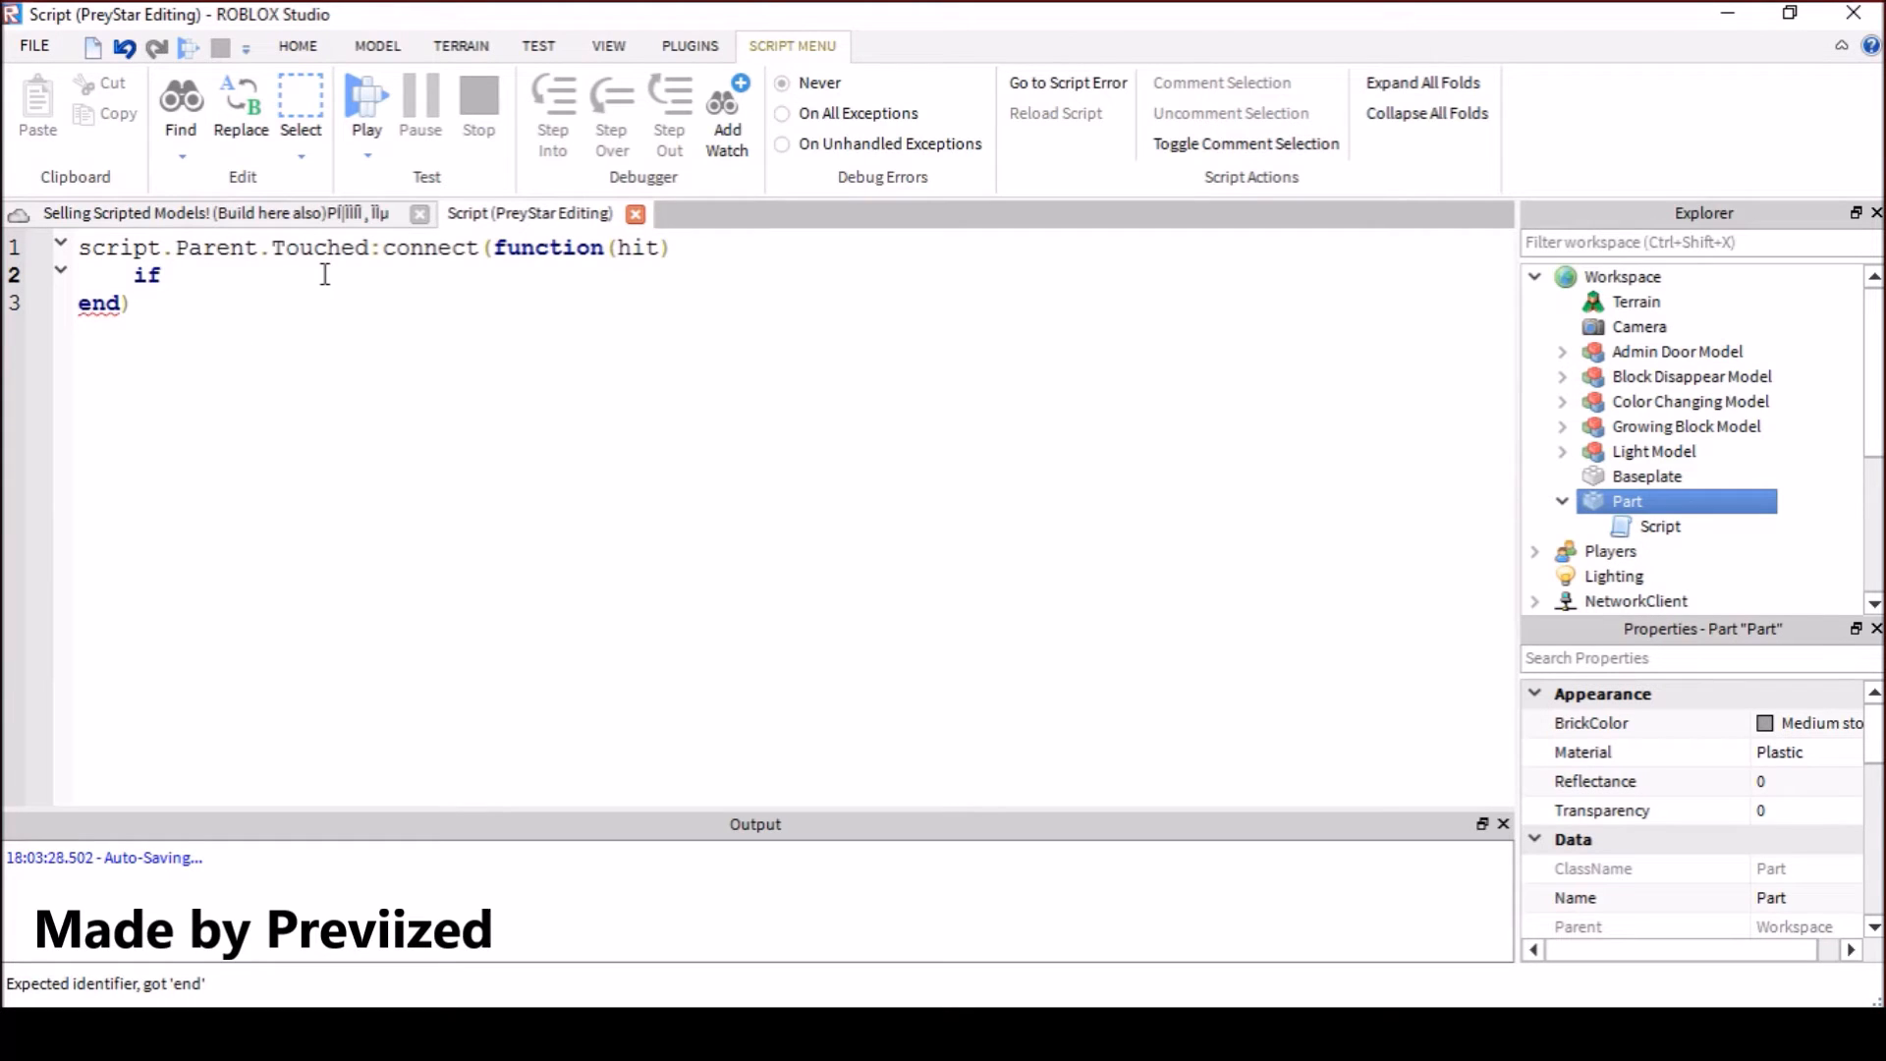
text(hit.)
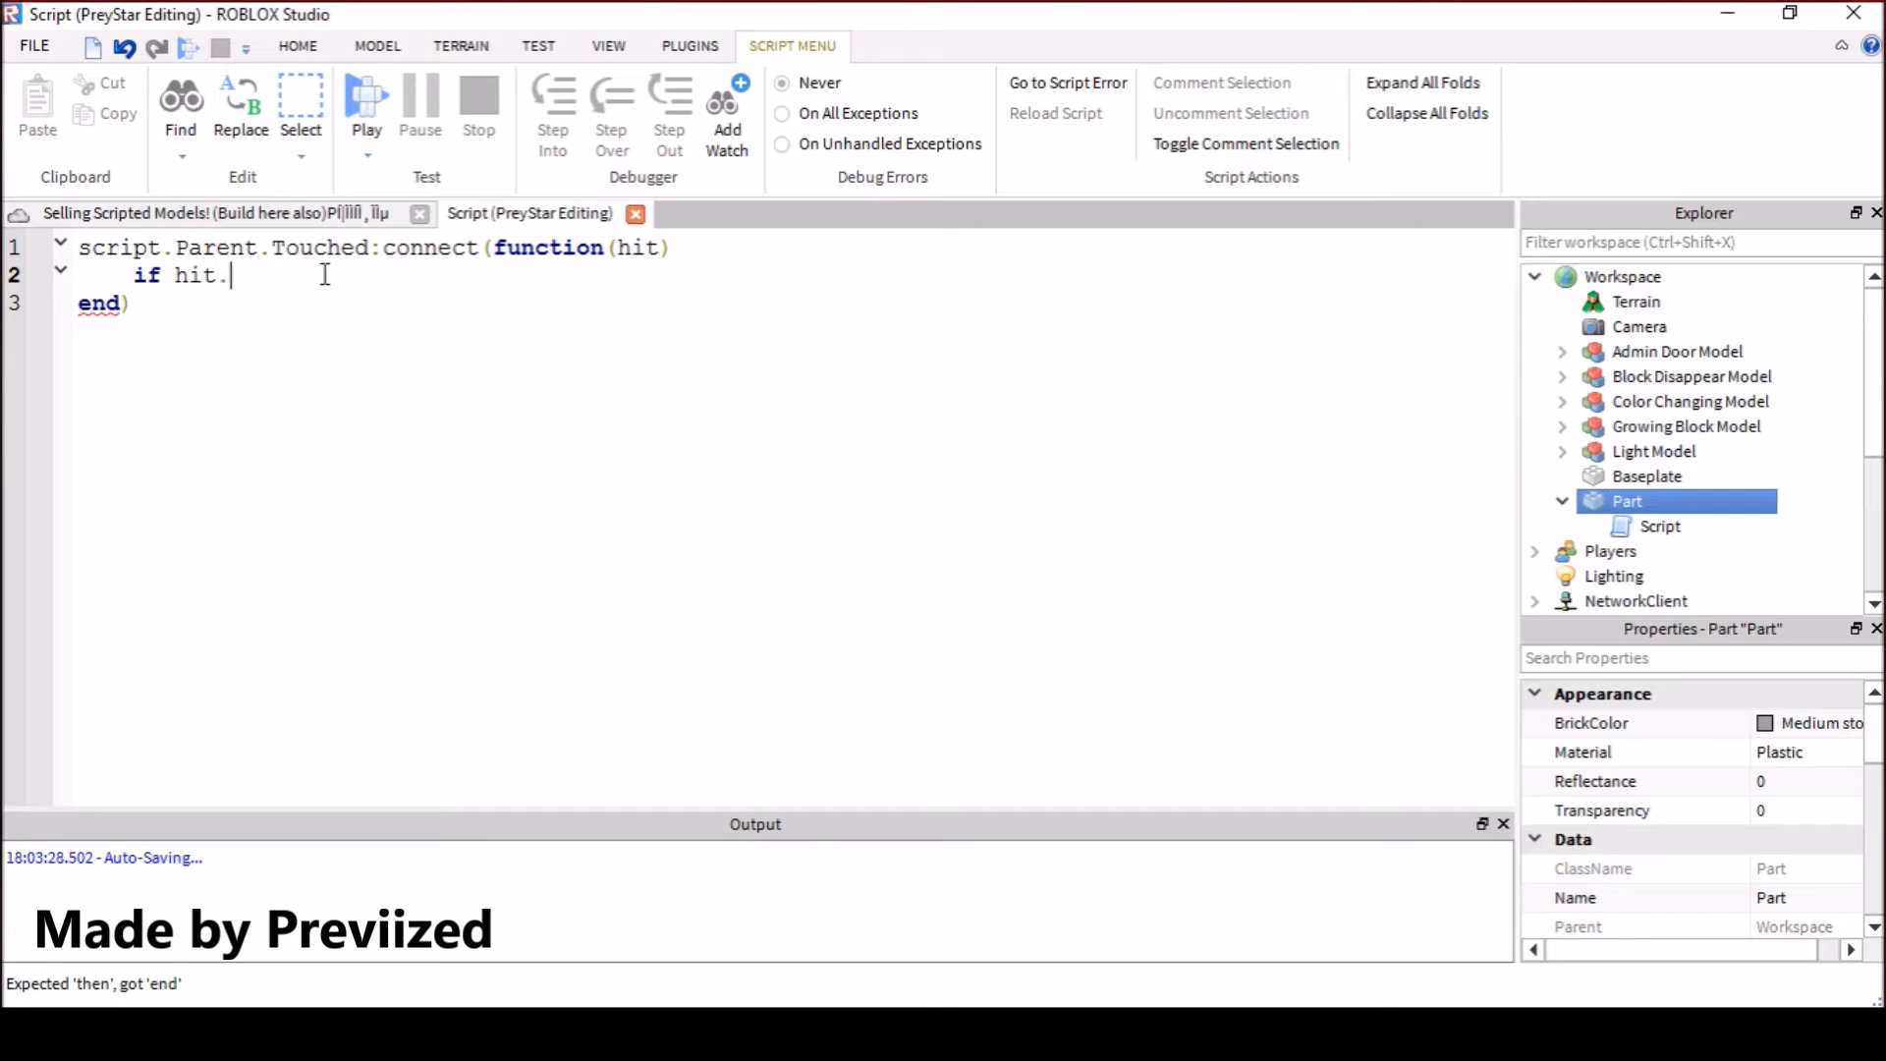
text(Par)
text(ent:Wa)
text(itForChild)
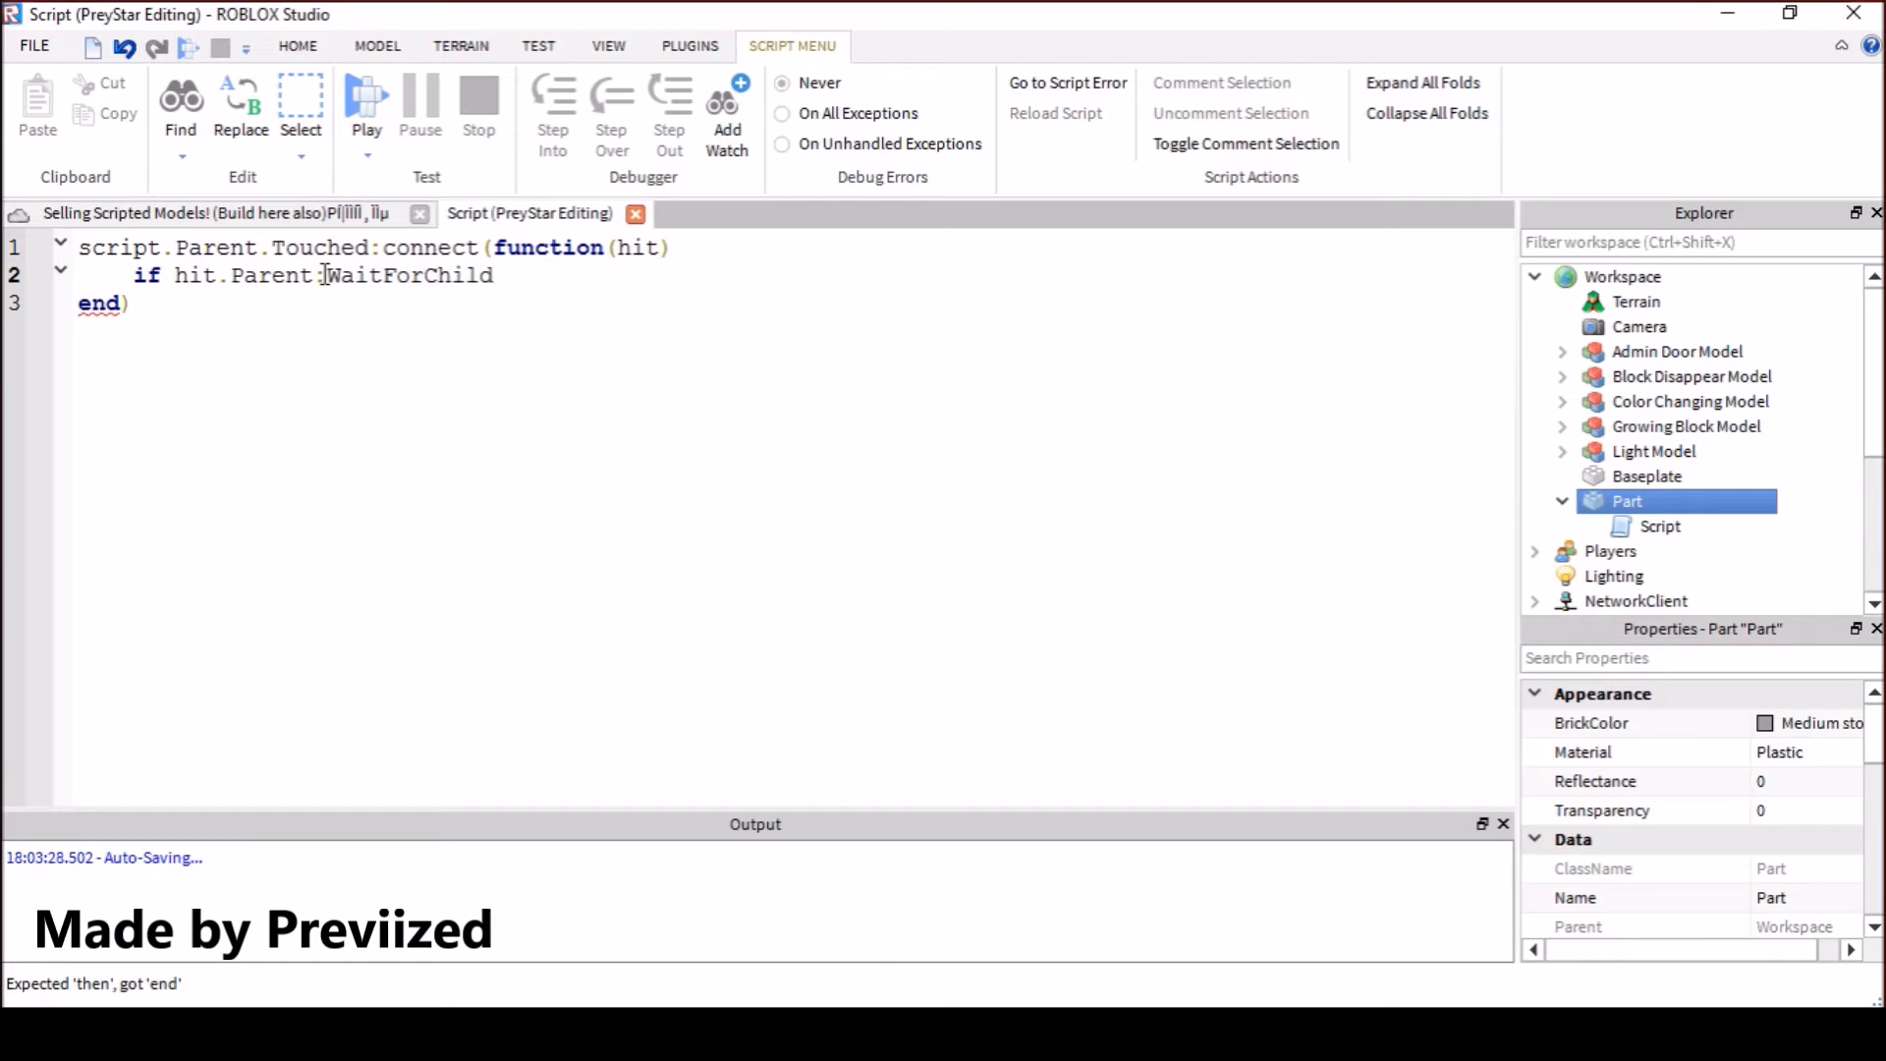
text(("HUman)
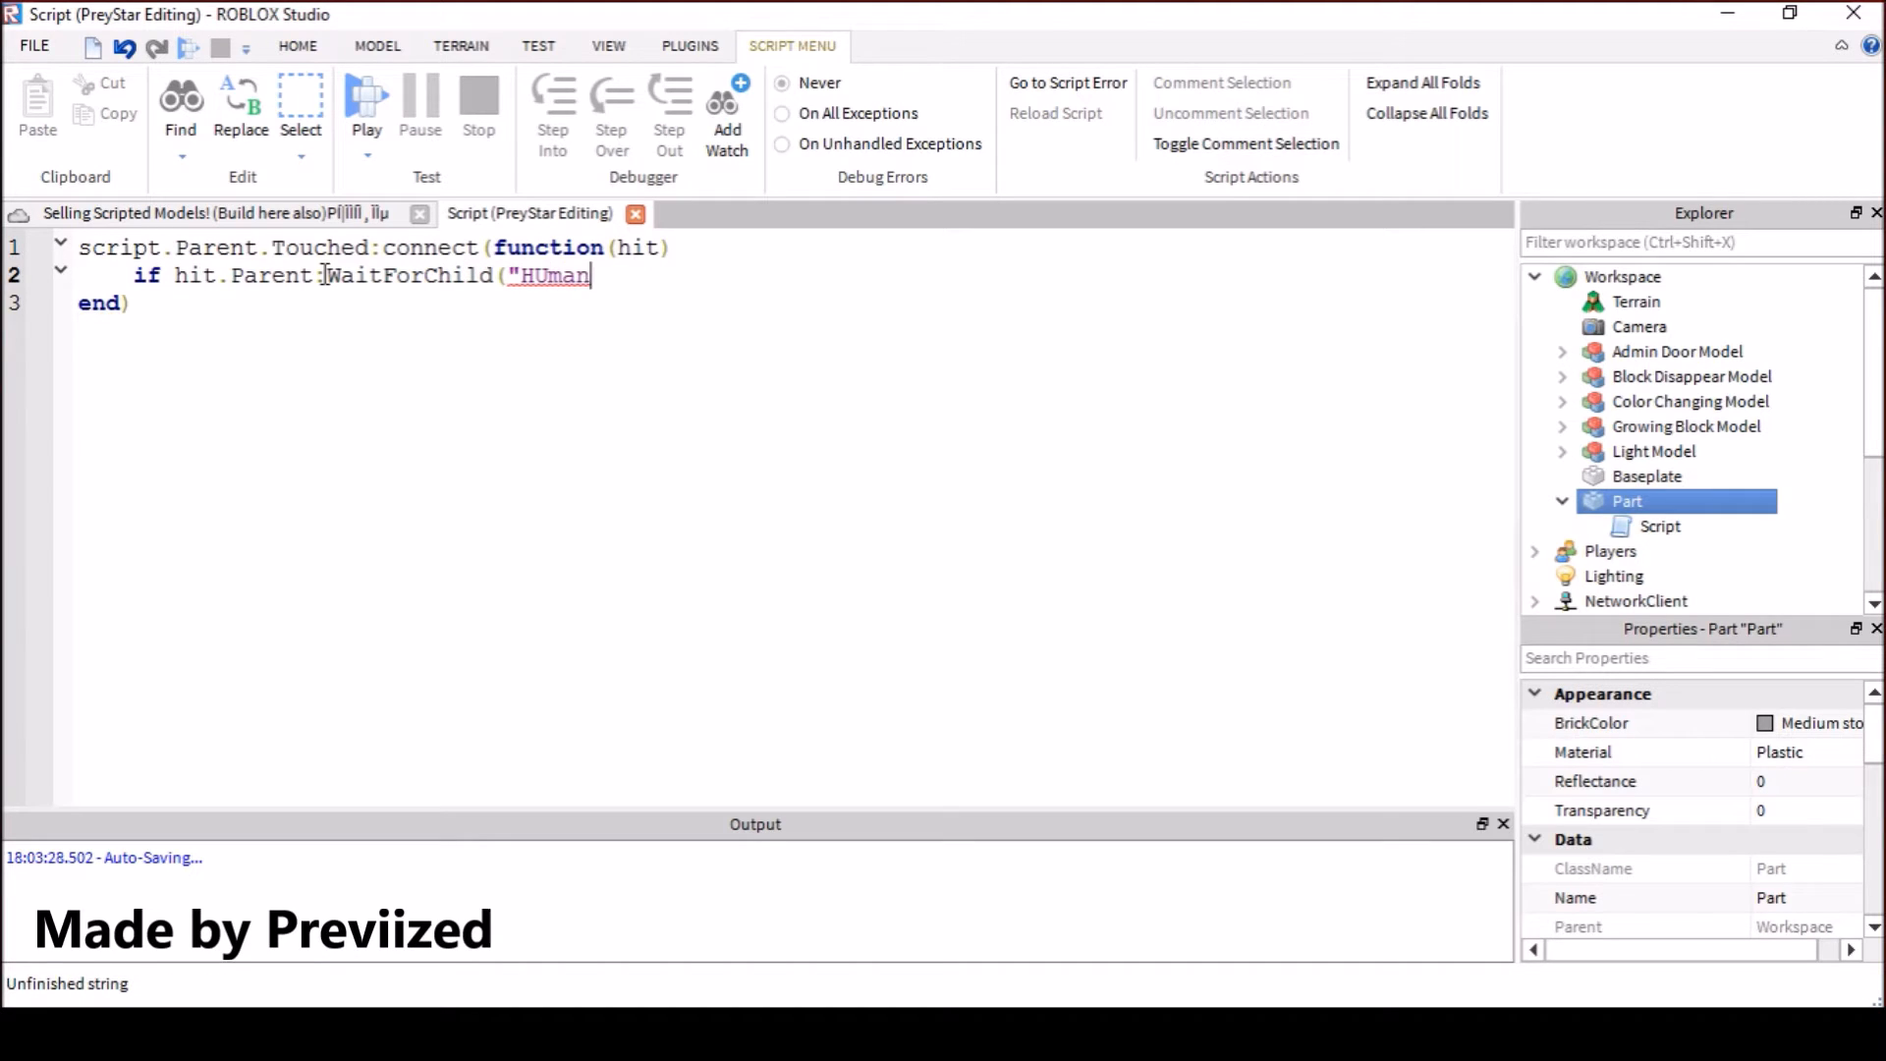
text(oid)
Write if hit.Parent:WaitForChild("Humanoid") then and move into its empty body
key(BackSpace)
key(BackSpace)
key(BackSpace)
key(BackSpace)
key(BackSpace)
text(umanoid)
text(") d)
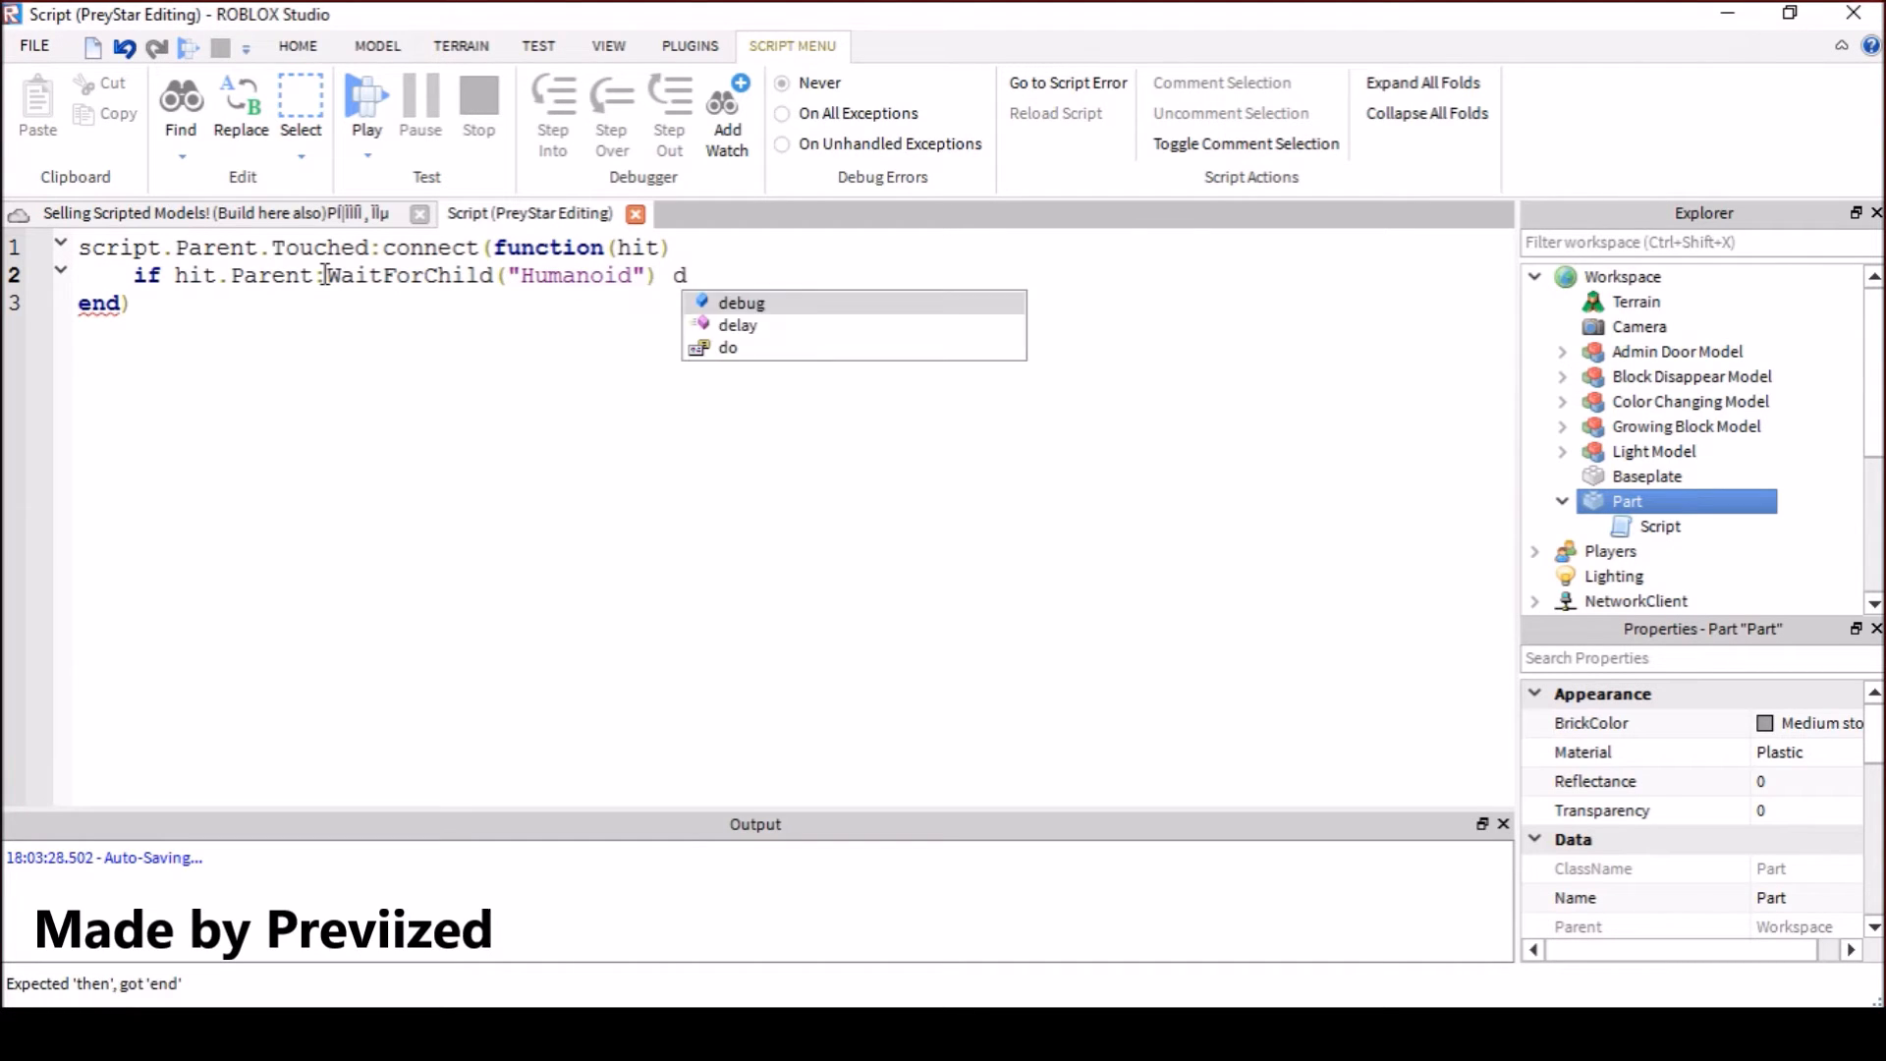
key(BackSpace)
text(then)
key(Return)
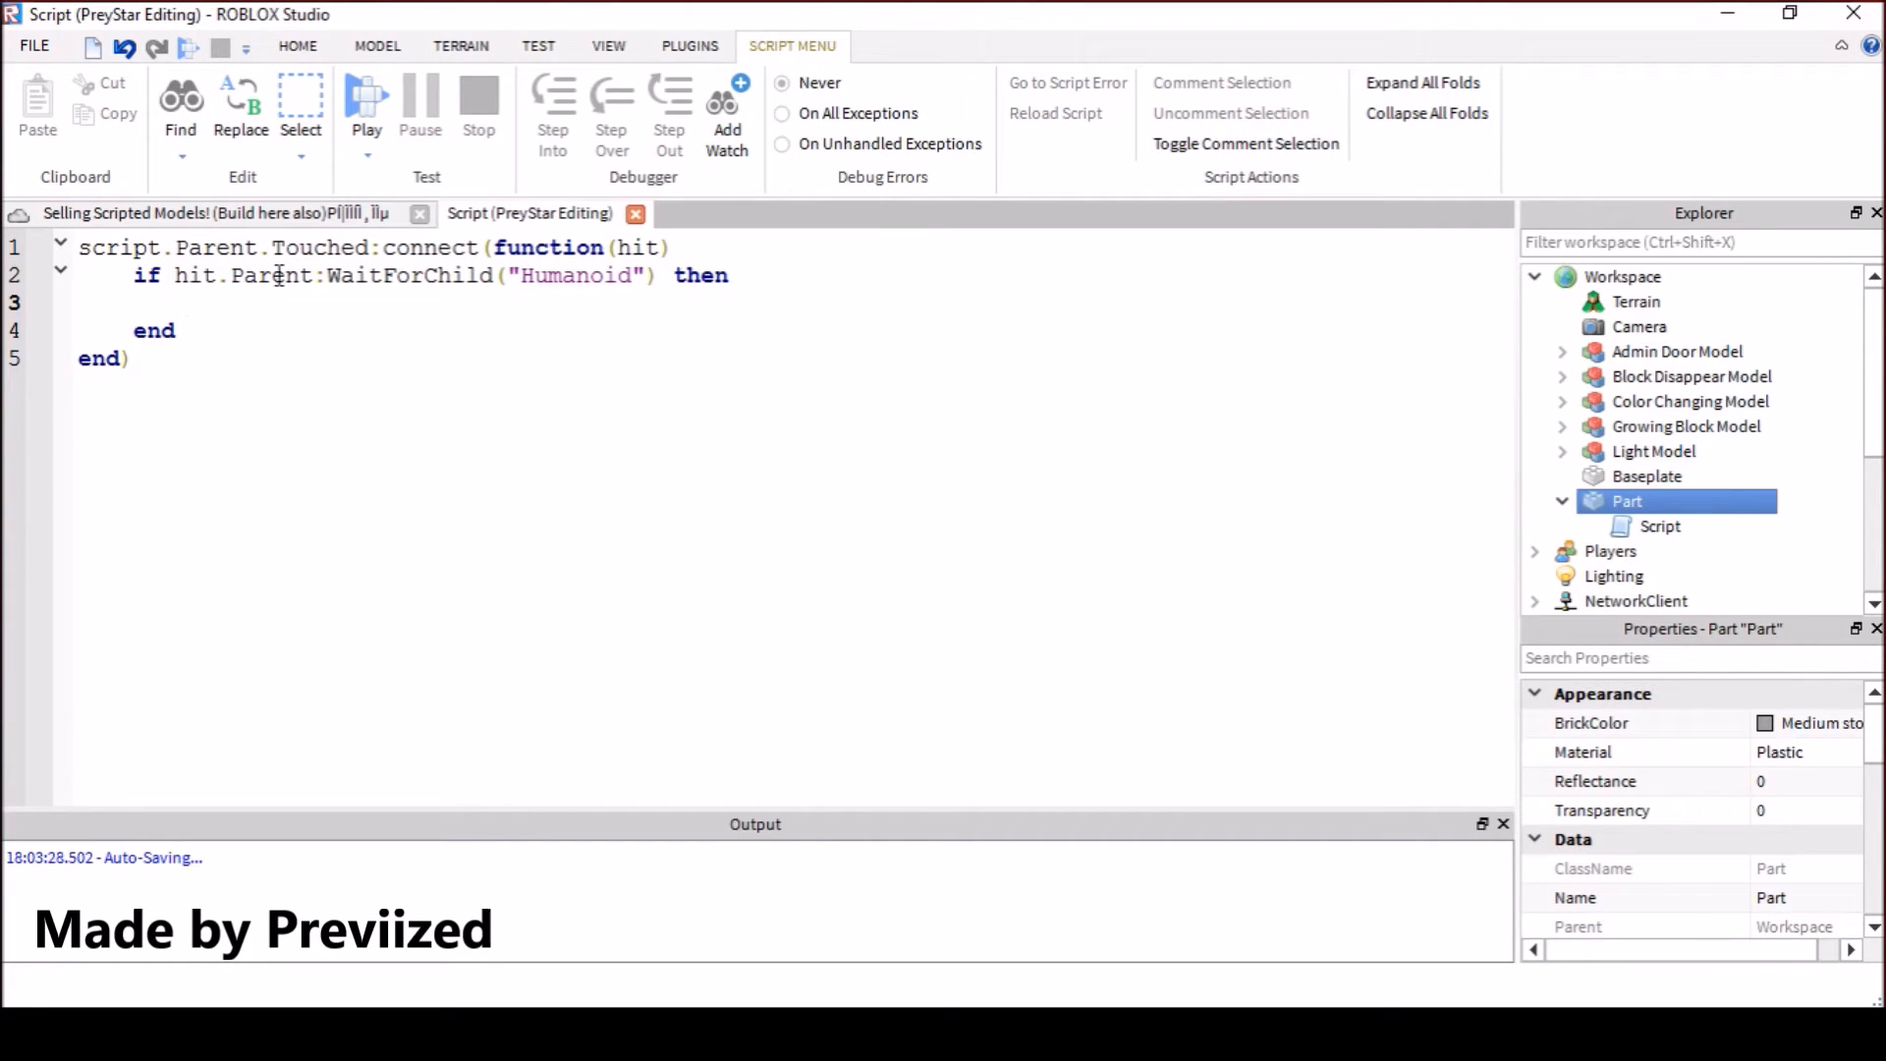
drag(313, 276, 177, 276)
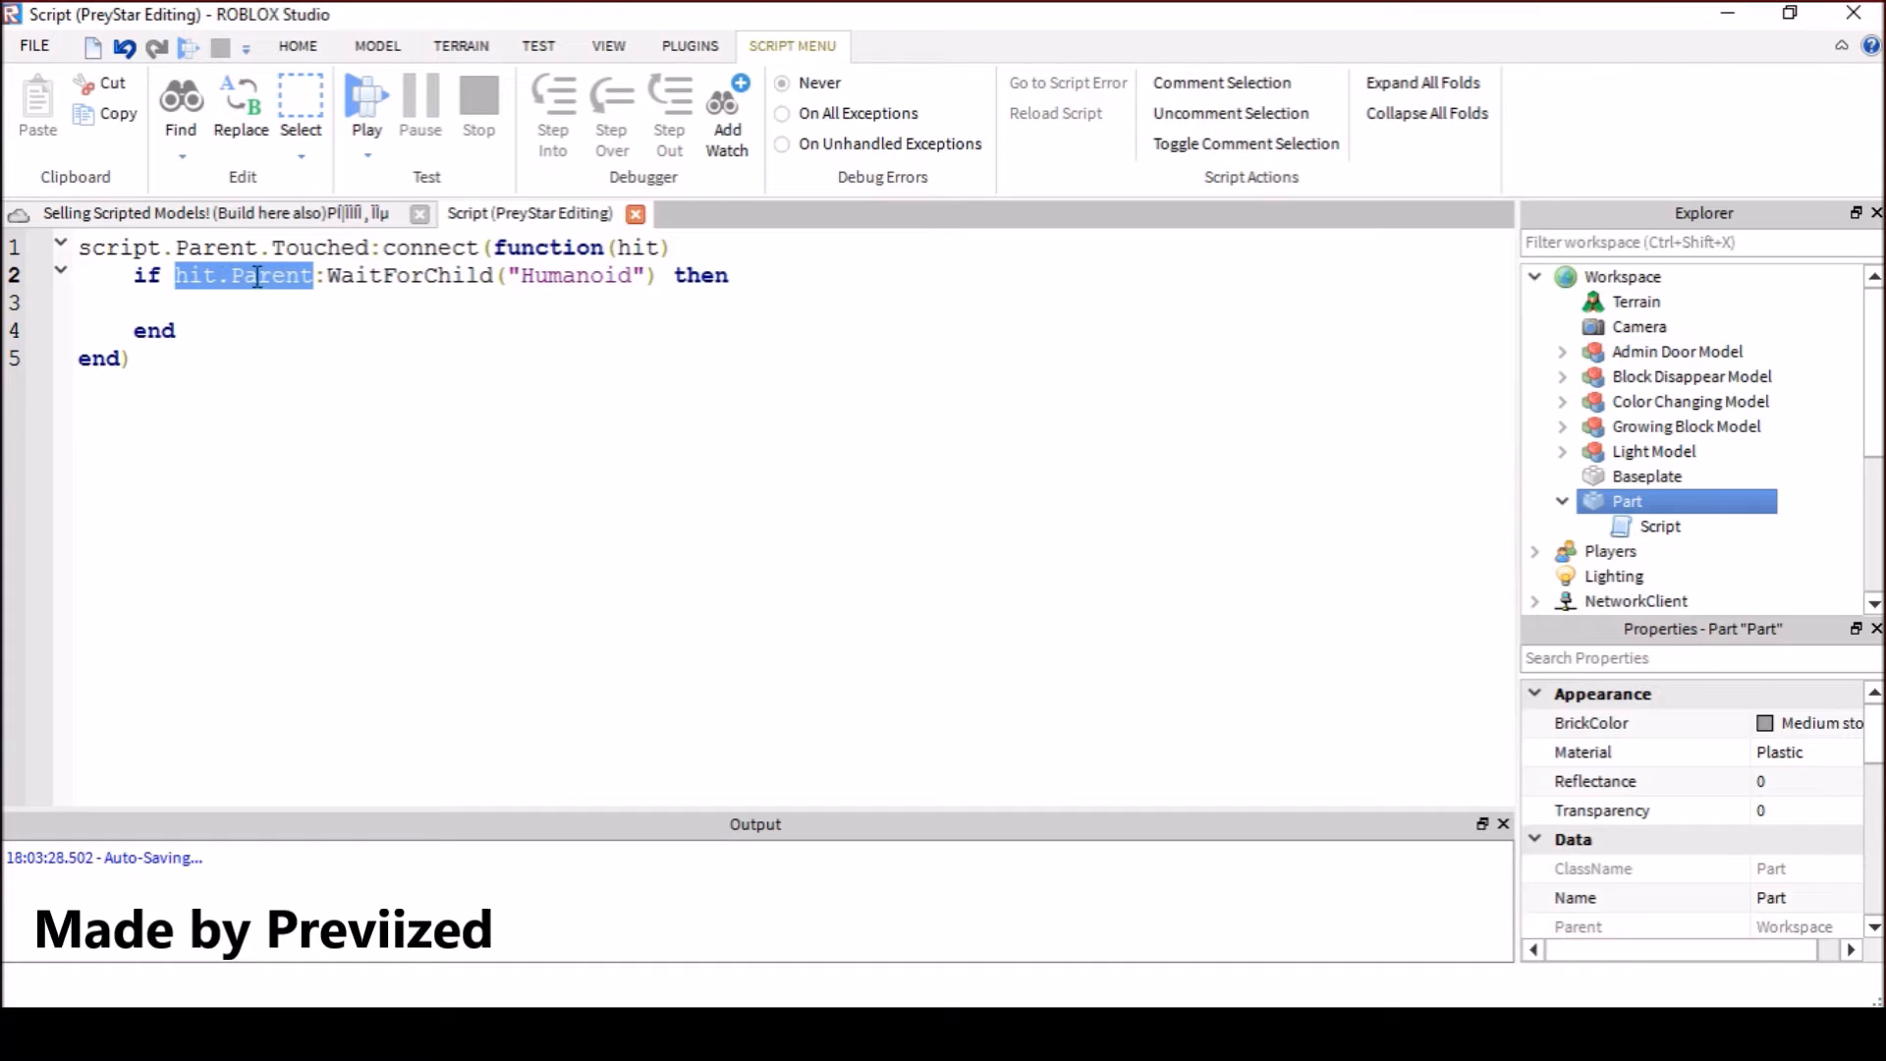
click(319, 278)
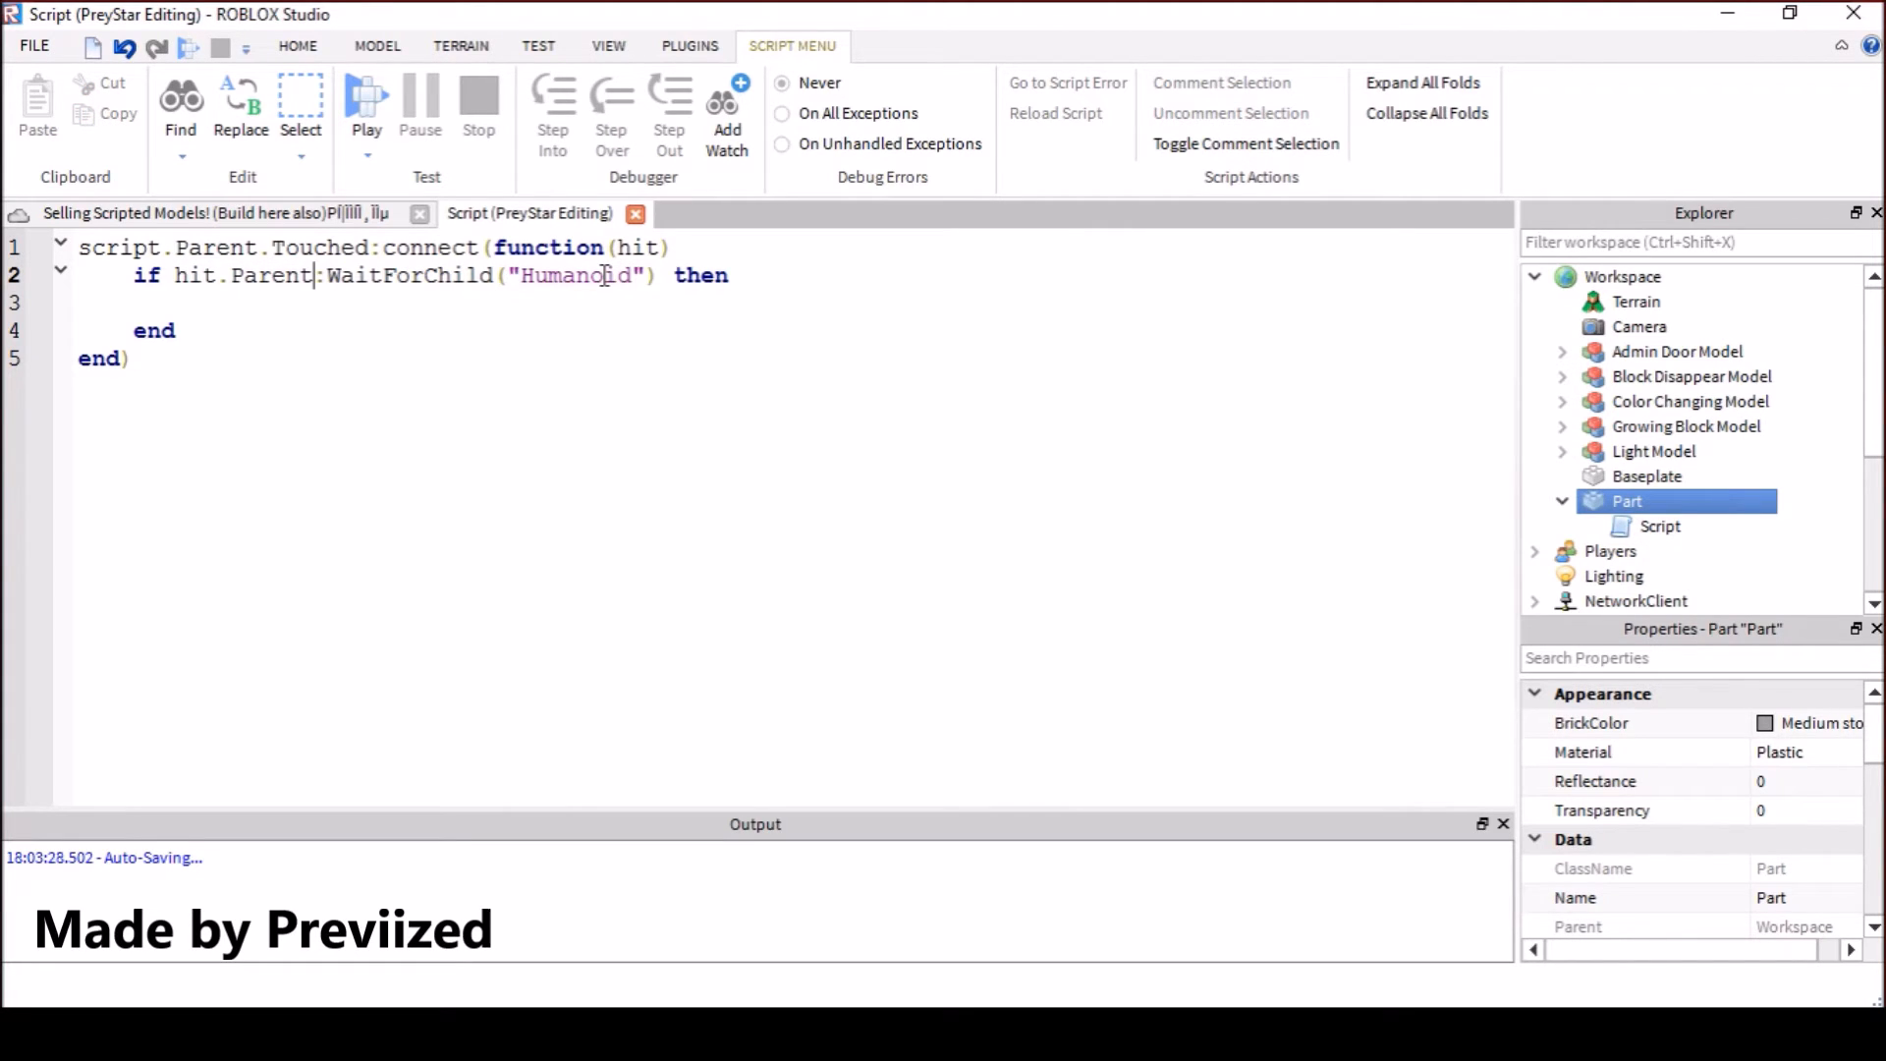
click(258, 303)
text(whil)
Write local hum = hit.Parent:WaitForChild("Humanoid") inside the if-block
key(BackSpace)
key(BackSpace)
key(BackSpace)
text(local hum)
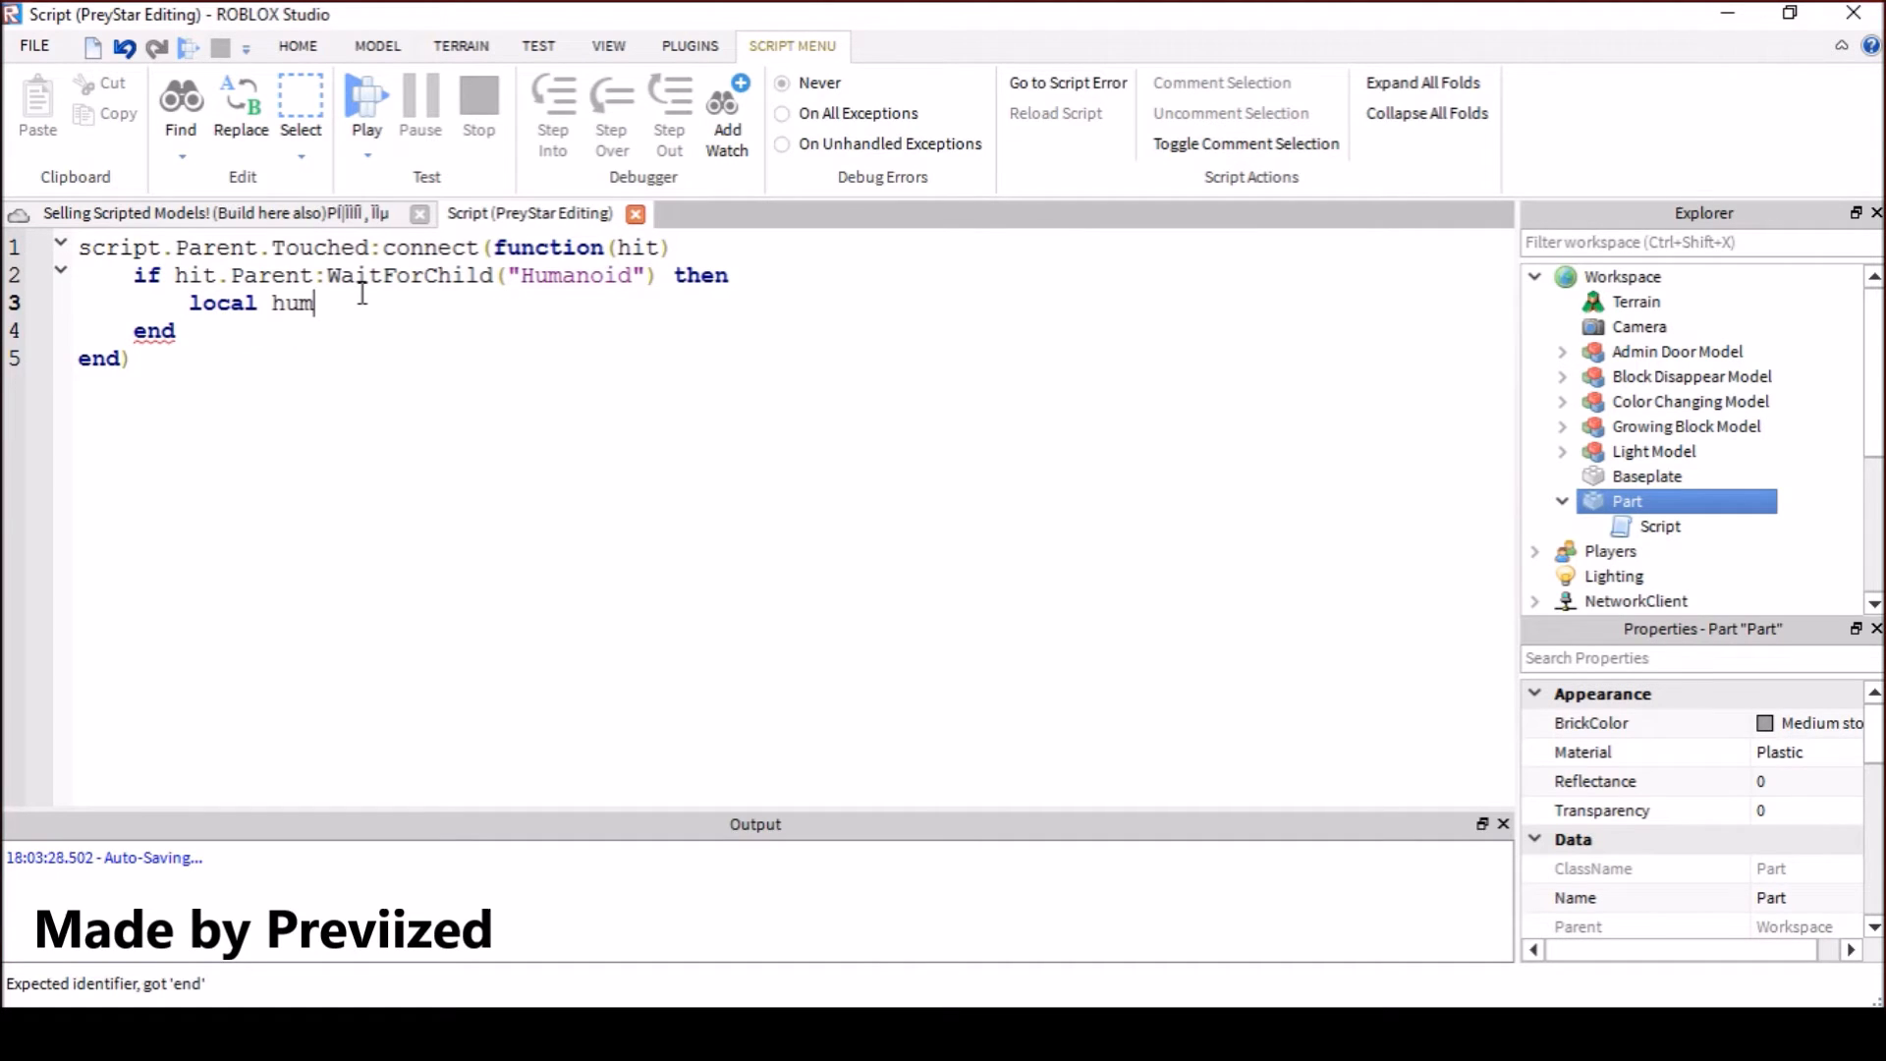
text( = )
text(hit.Paren)
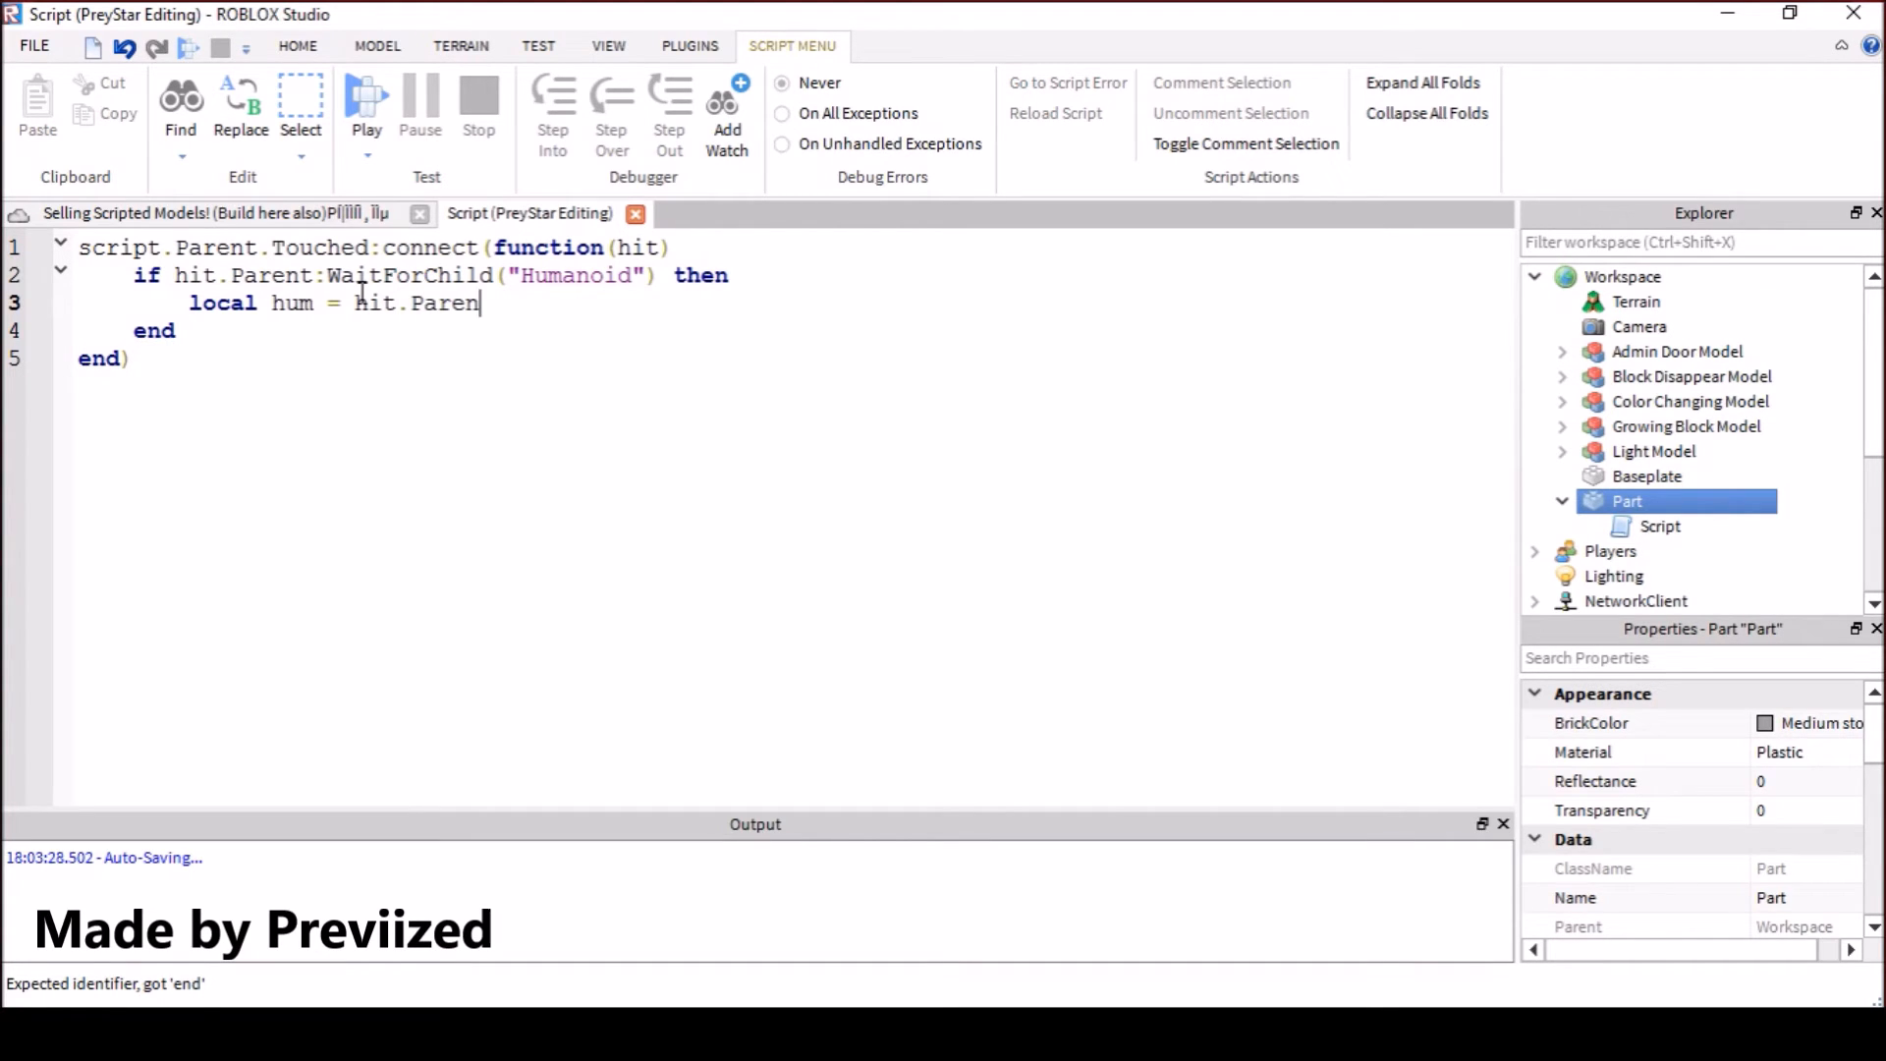
text(t:Wait)
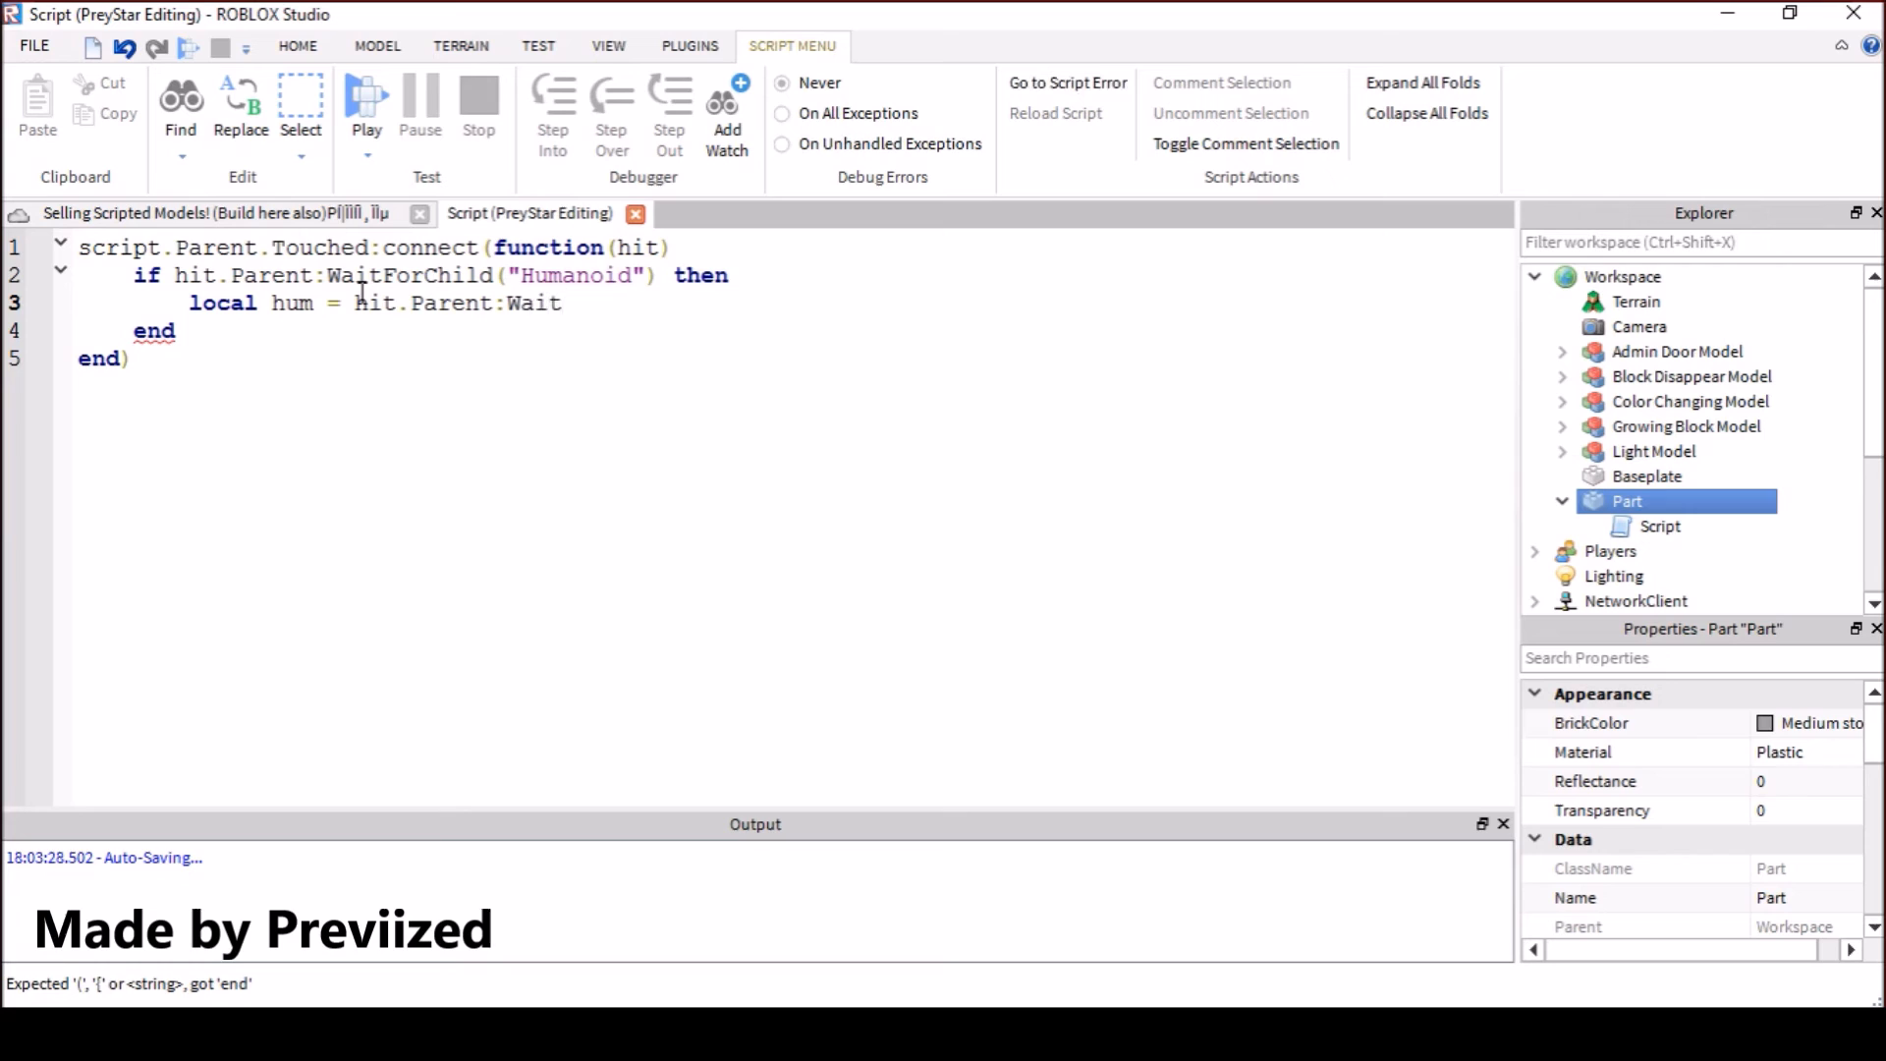
text(ForCH)
key(BackSpace)
text(hild(")
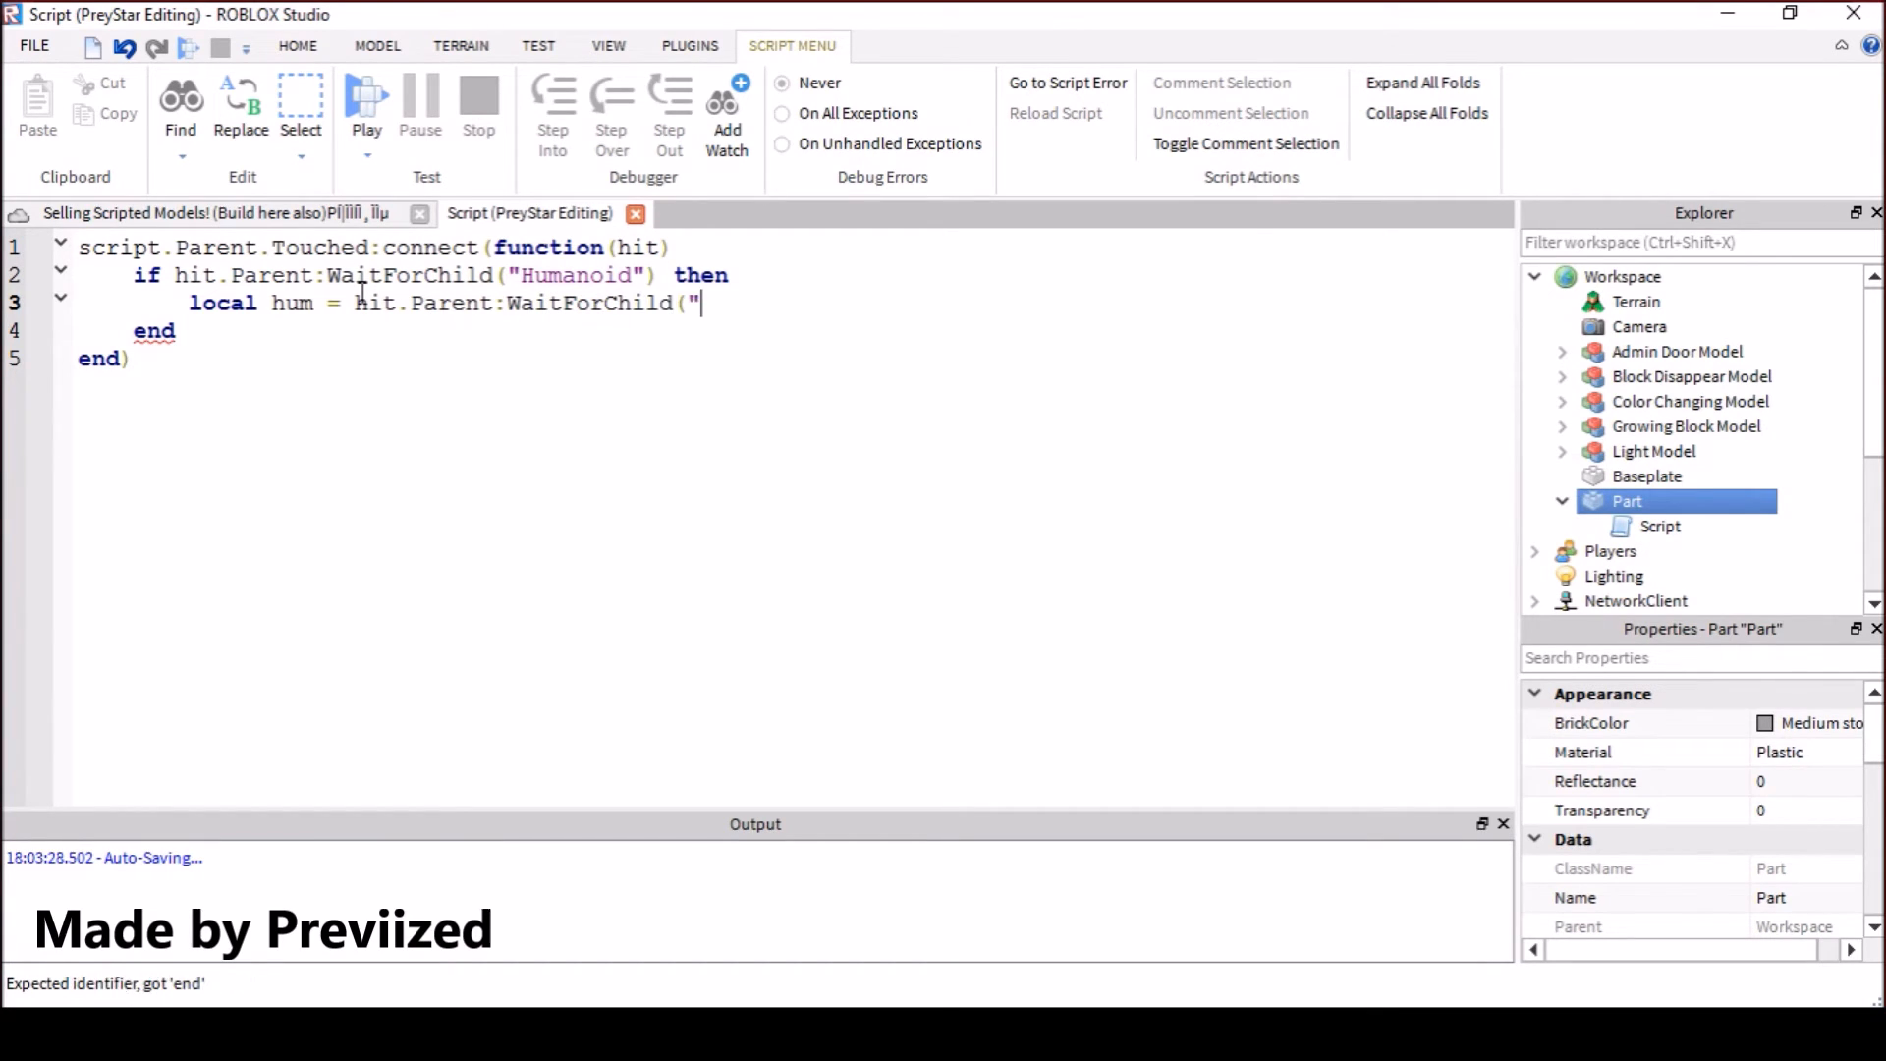
text(HUmanoid)
key(BackSpace)
key(BackSpace)
key(BackSpace)
key(BackSpace)
key(BackSpace)
text(umano)
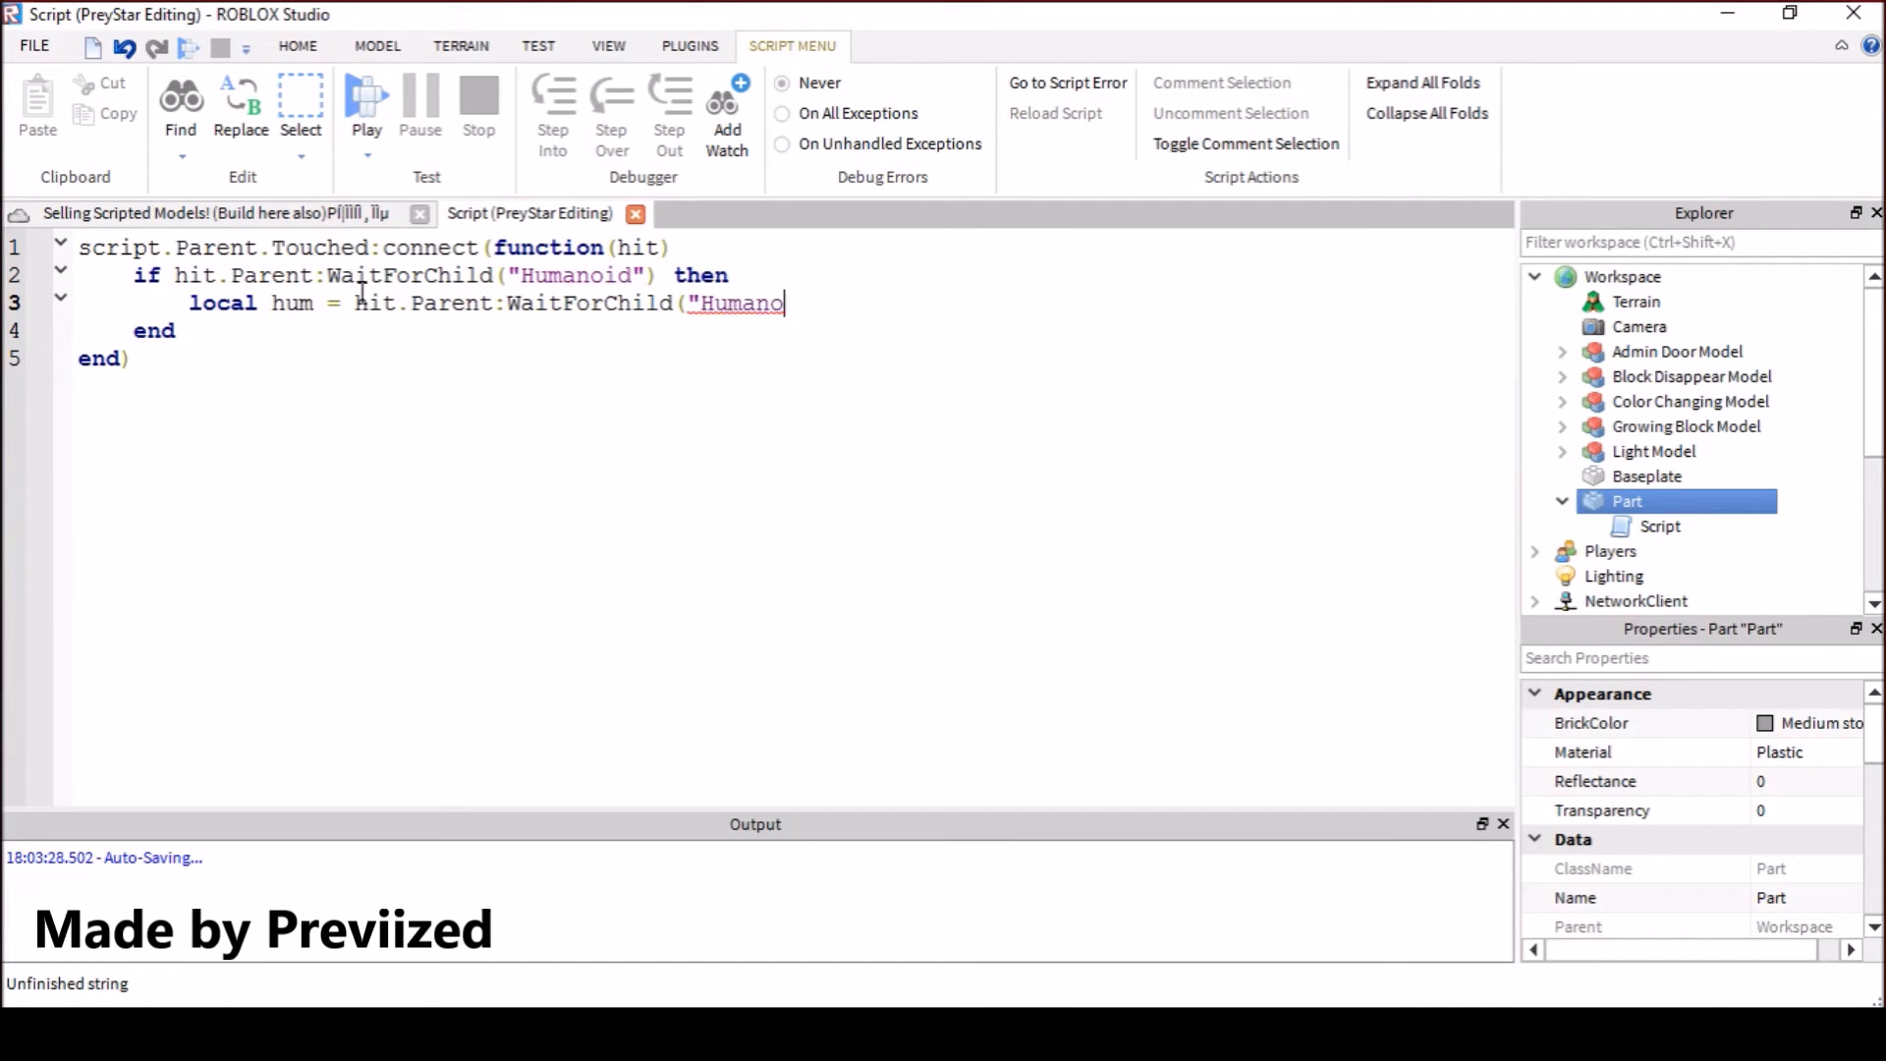
text(id"))
key(Return)
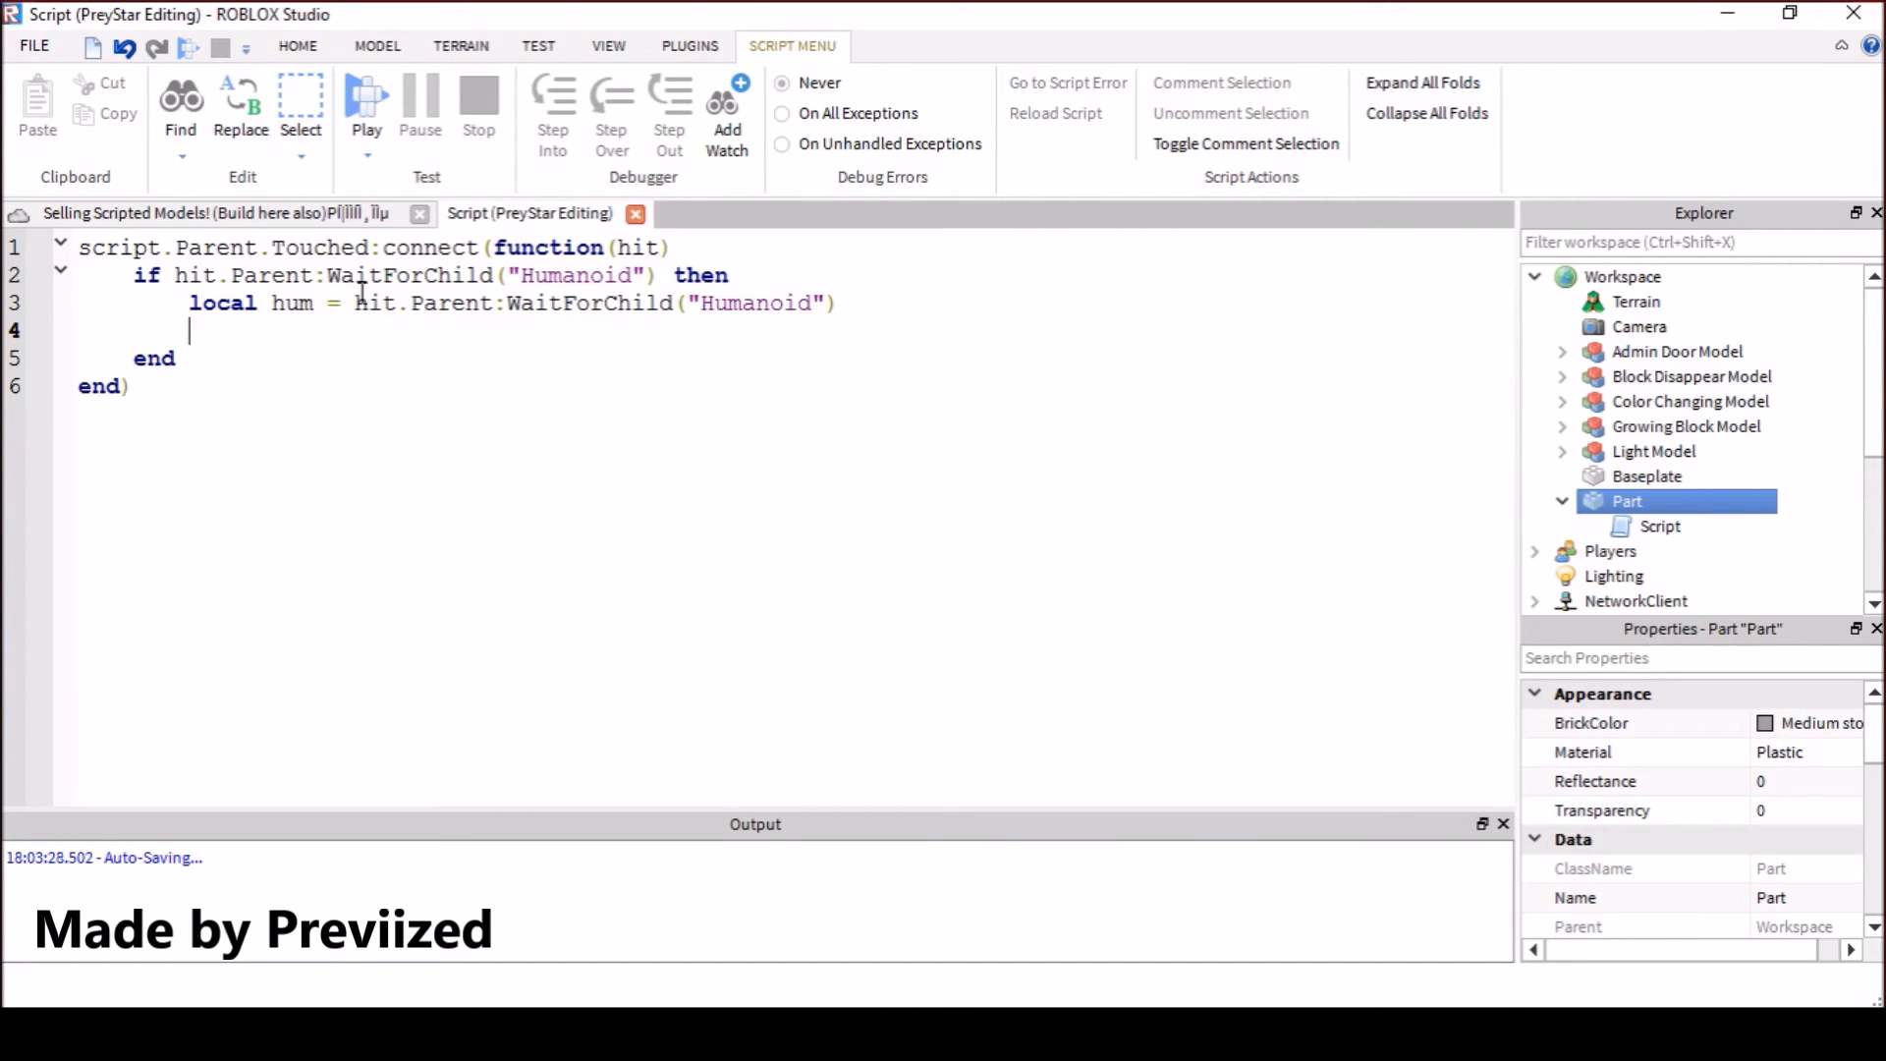
text(while t)
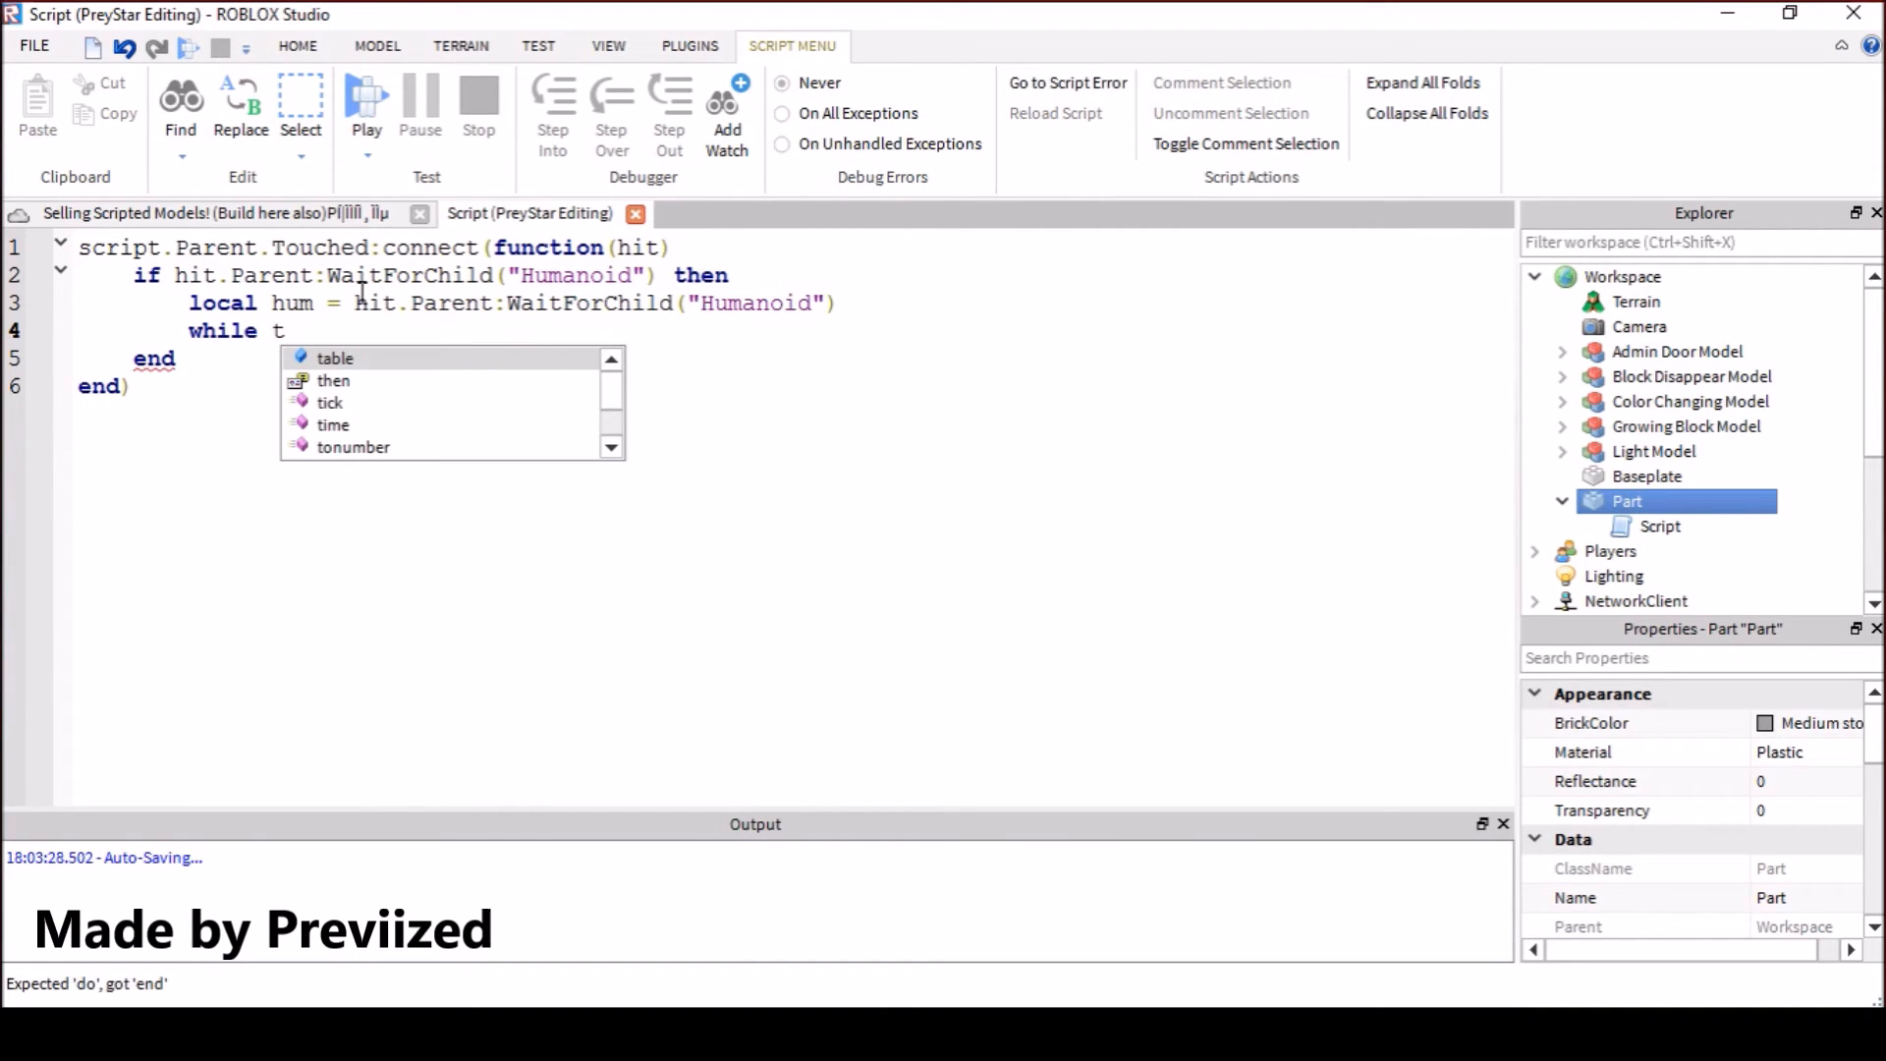
text(rue do)
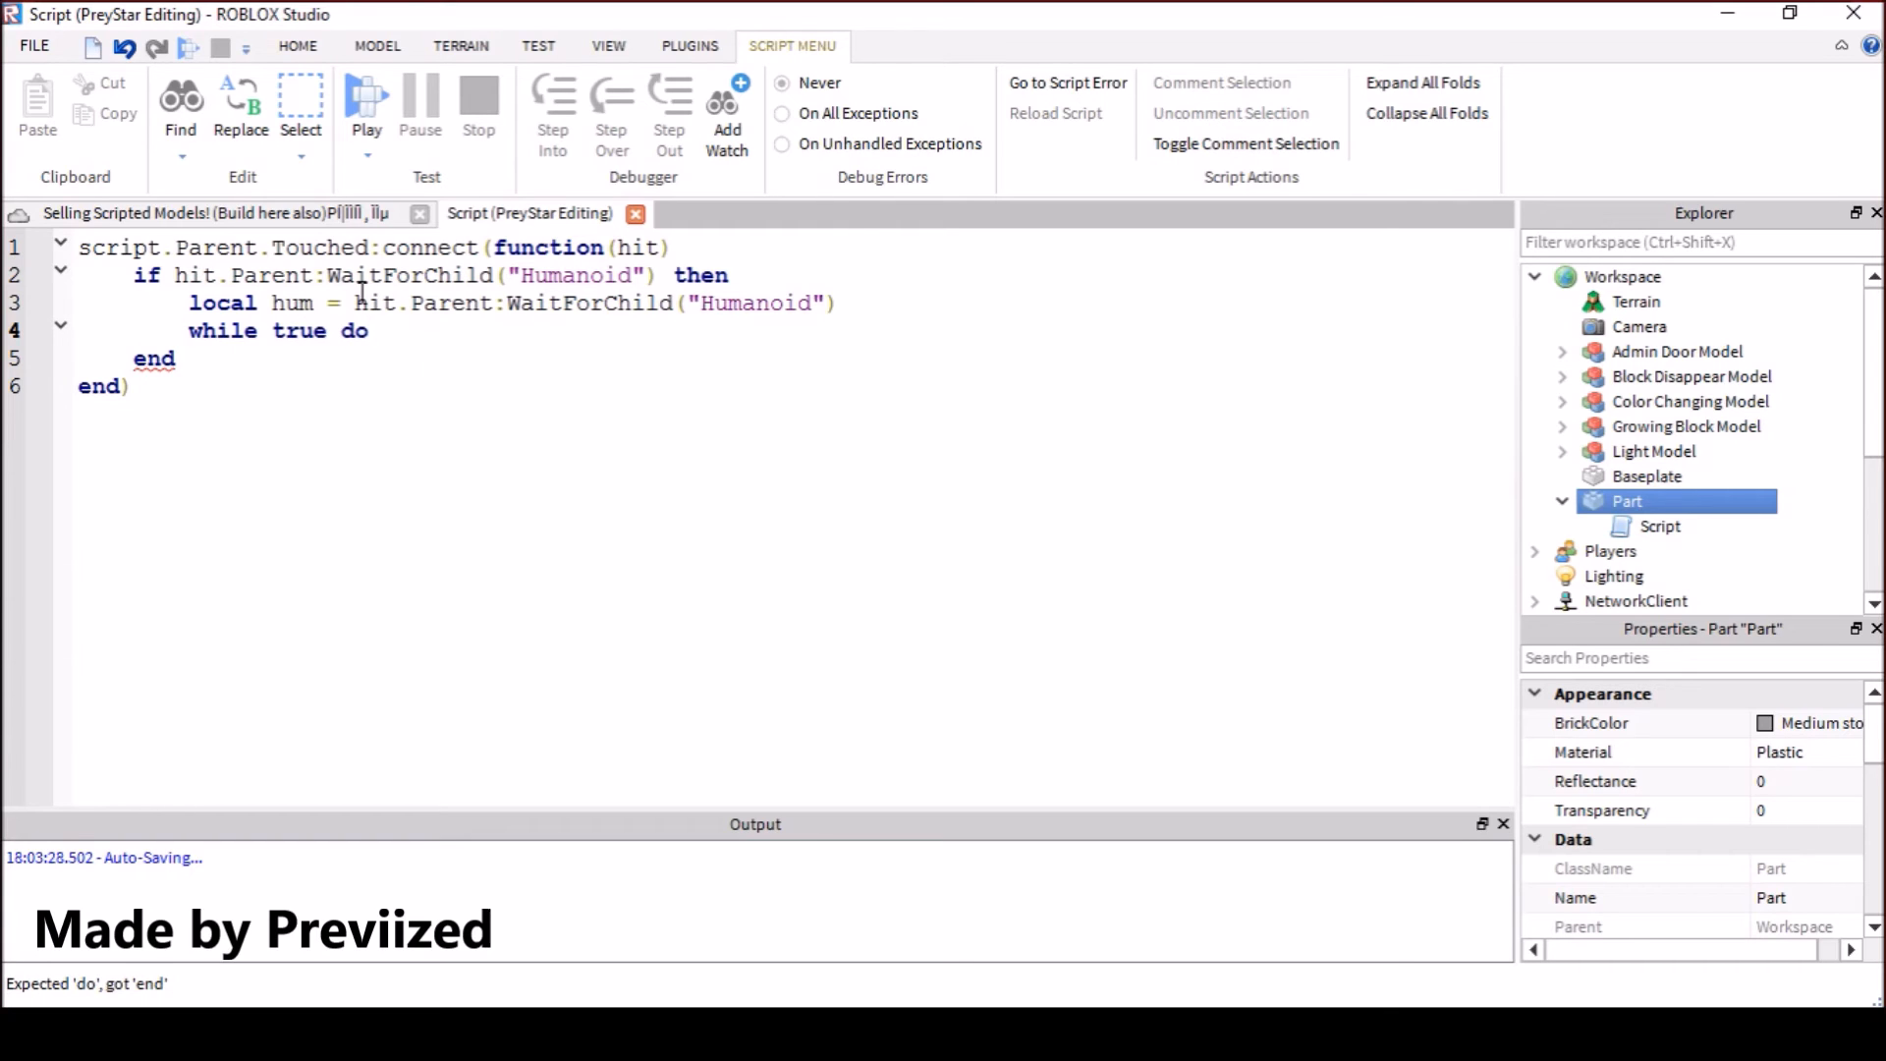
Add a while true do loop containing hum.WalkSpeed = 8 and start a Health line
key(Return)
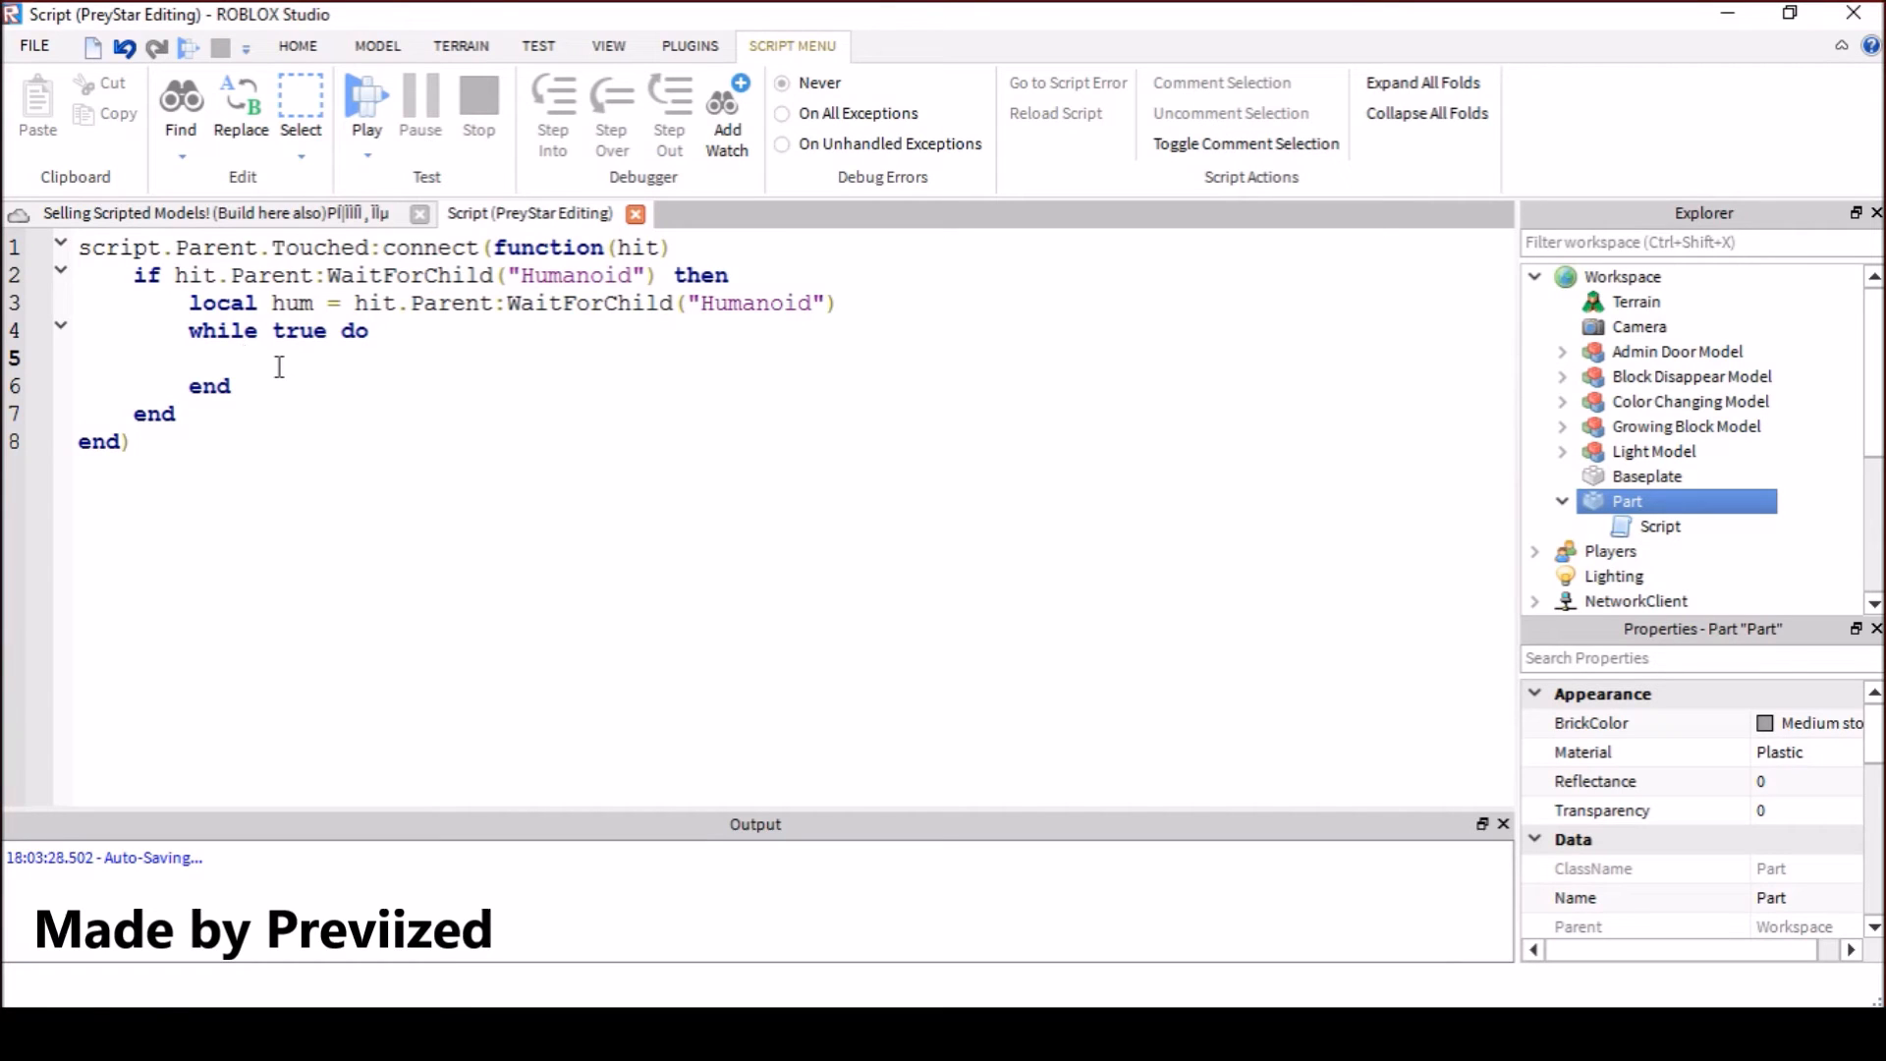
text(hh)
key(BackSpace)
text(um.)
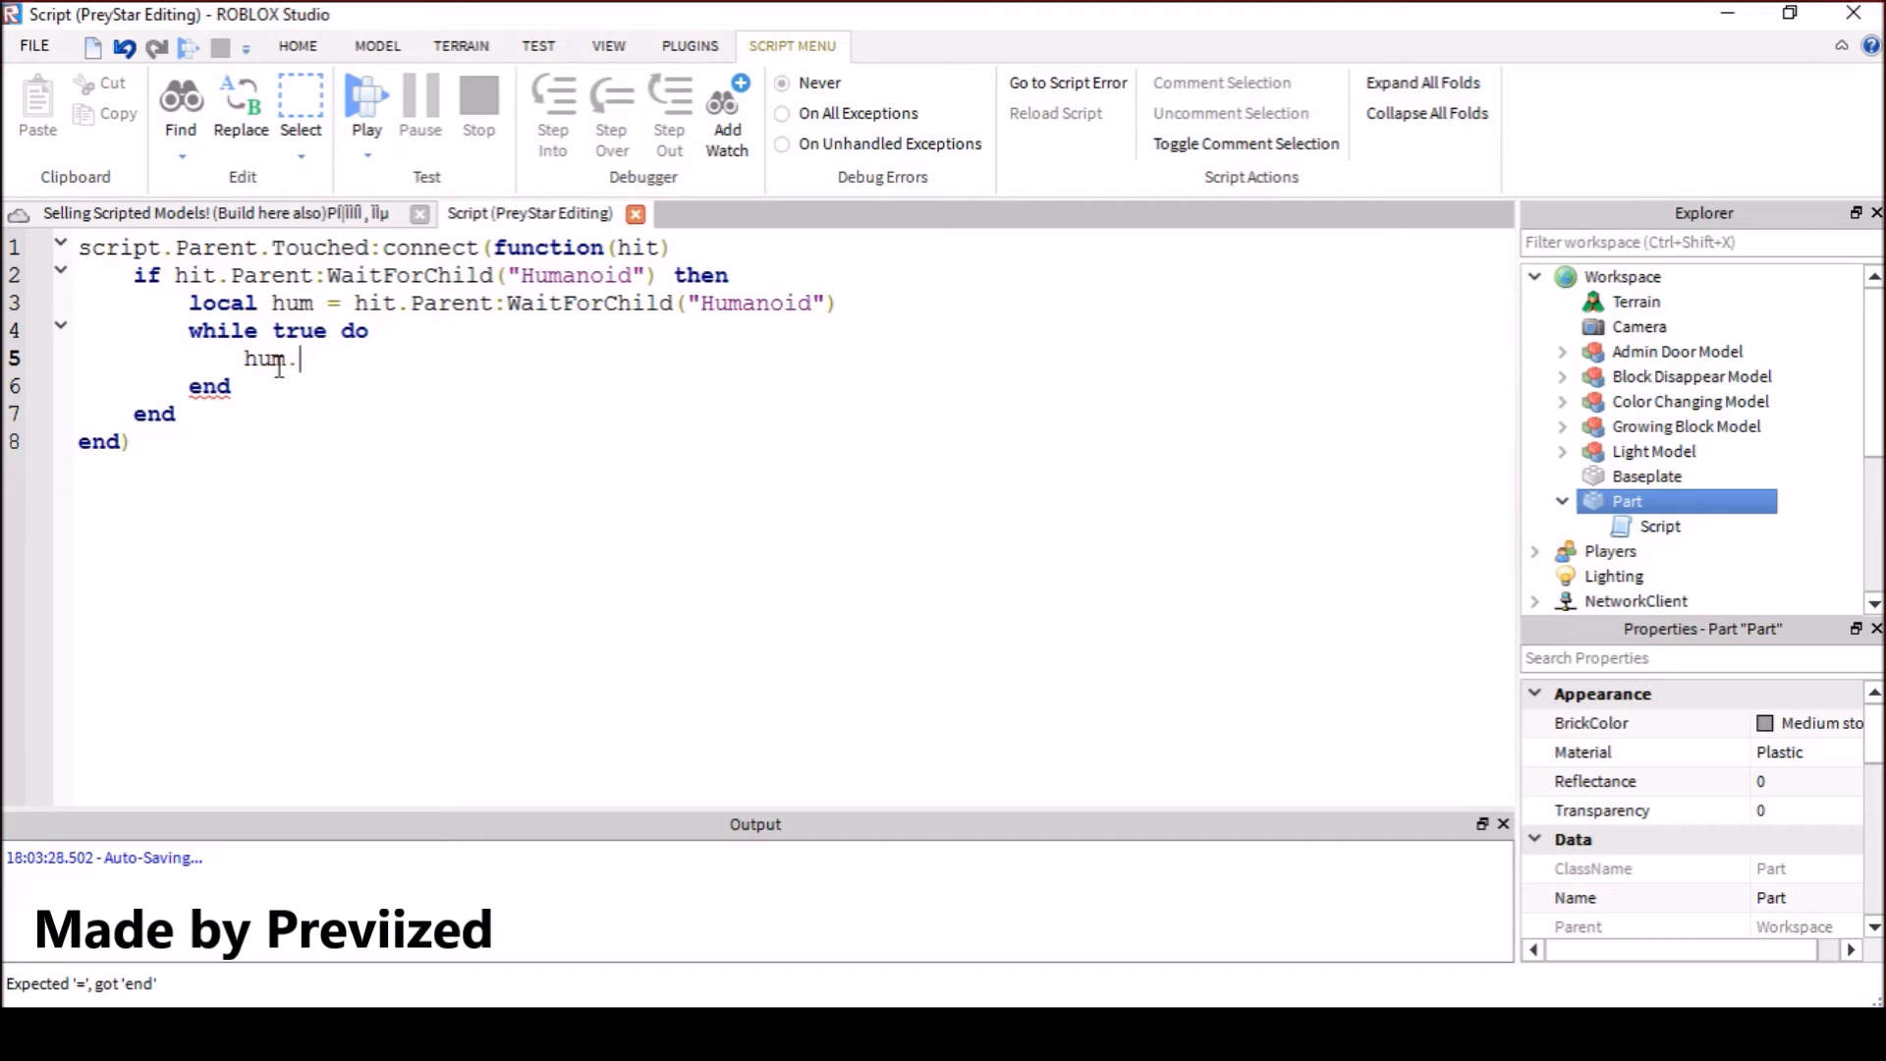
text(WalkSPe)
key(BackSpace)
key(BackSpace)
text(peed)
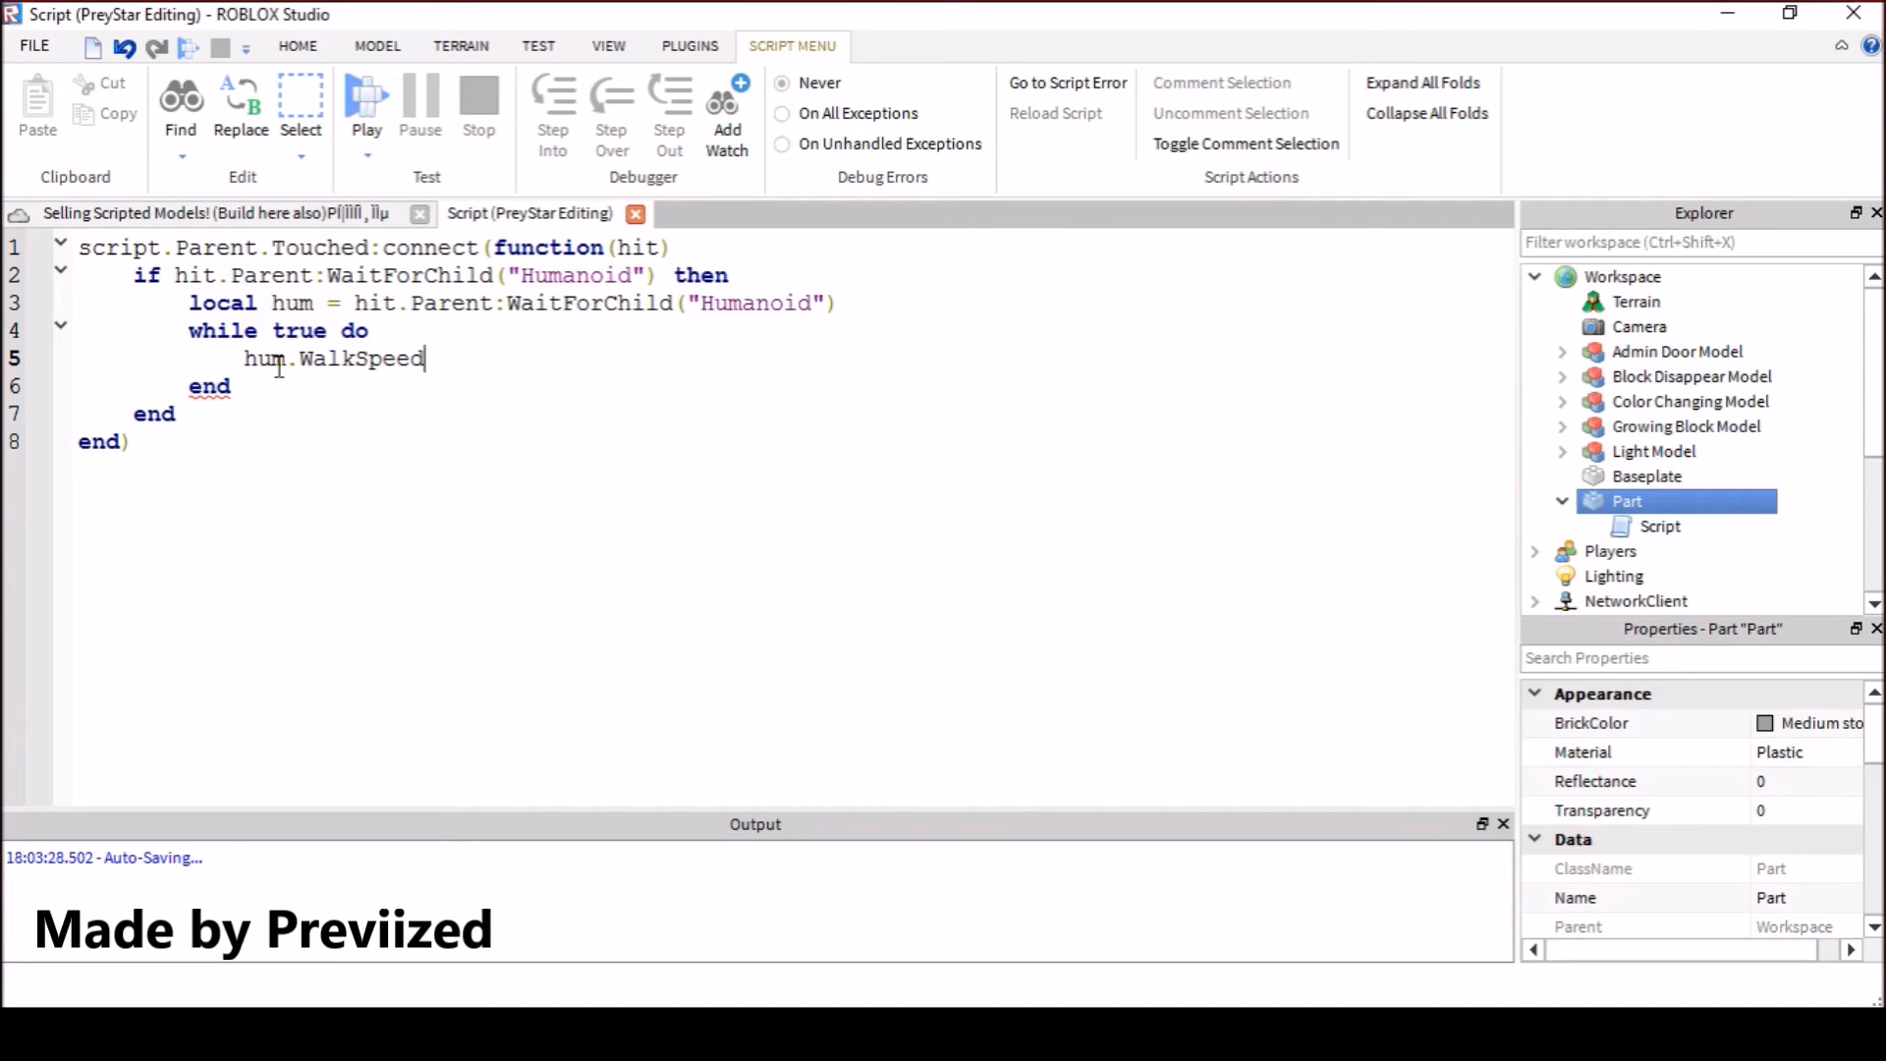
text( =)
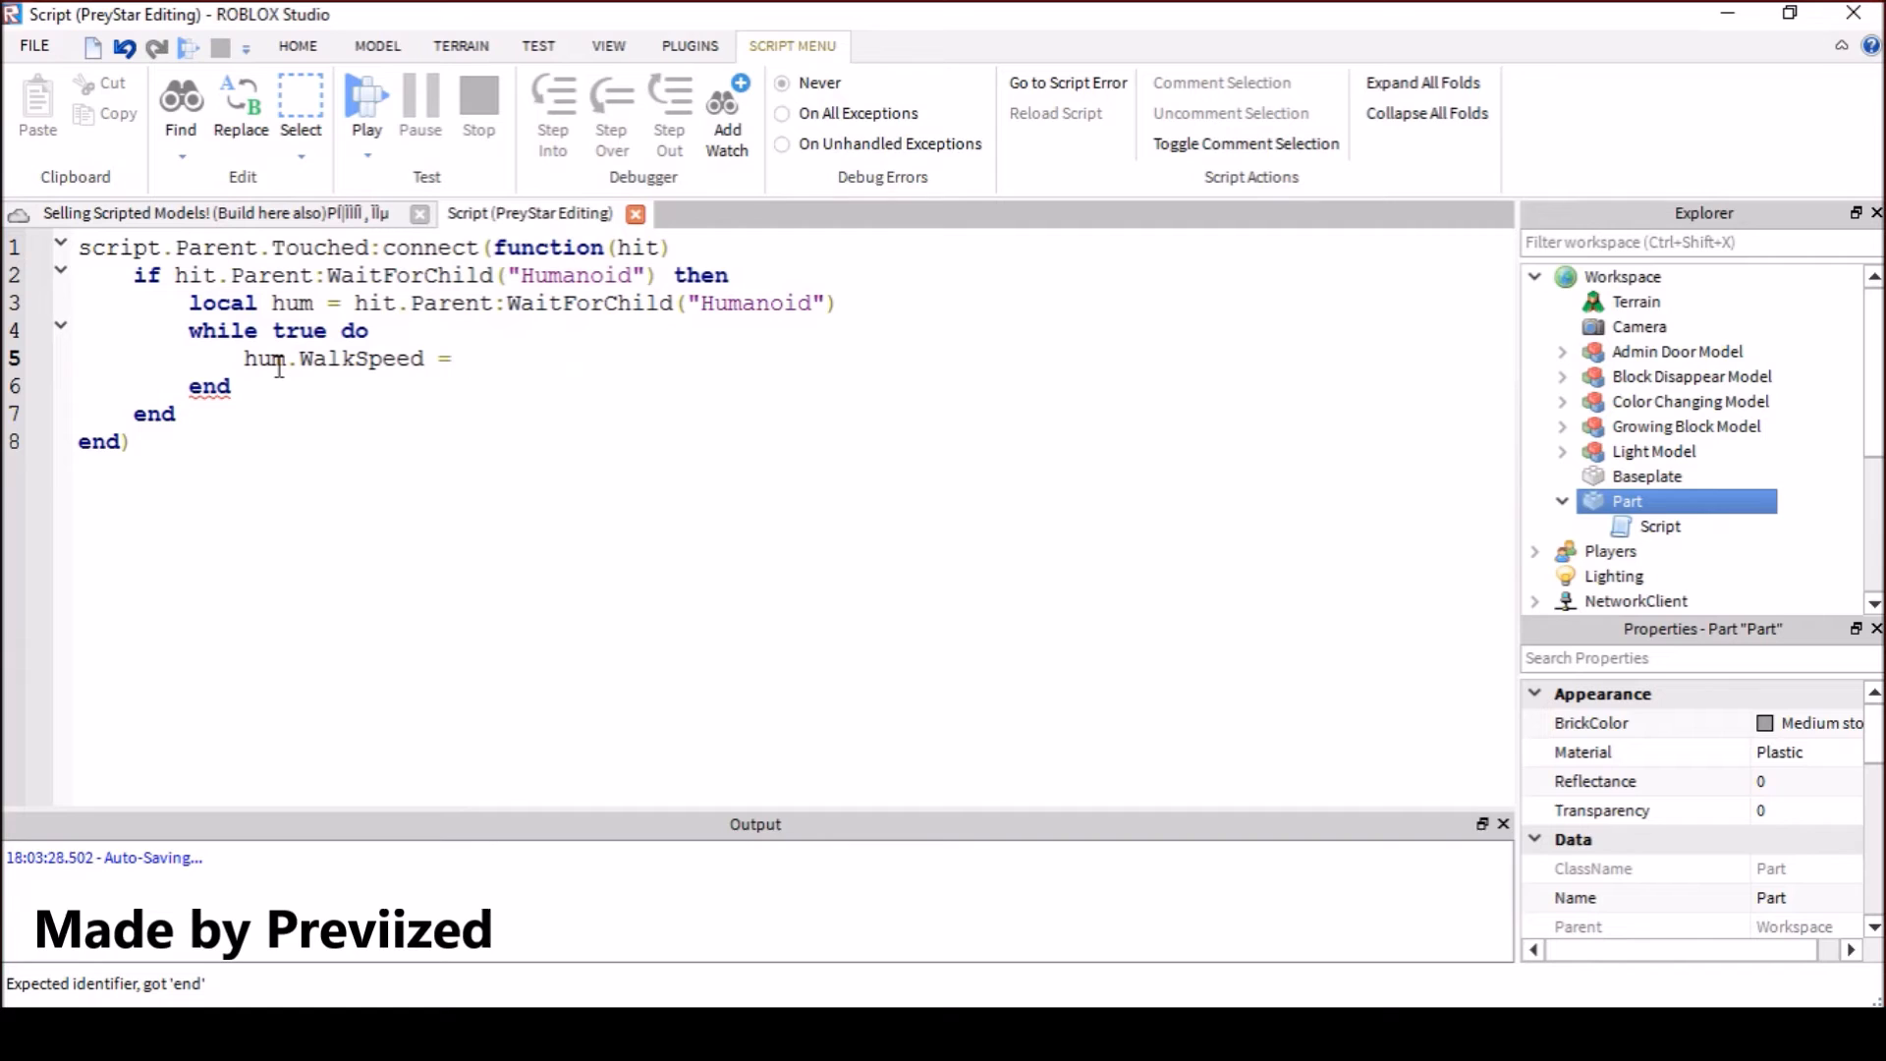
text( 8)
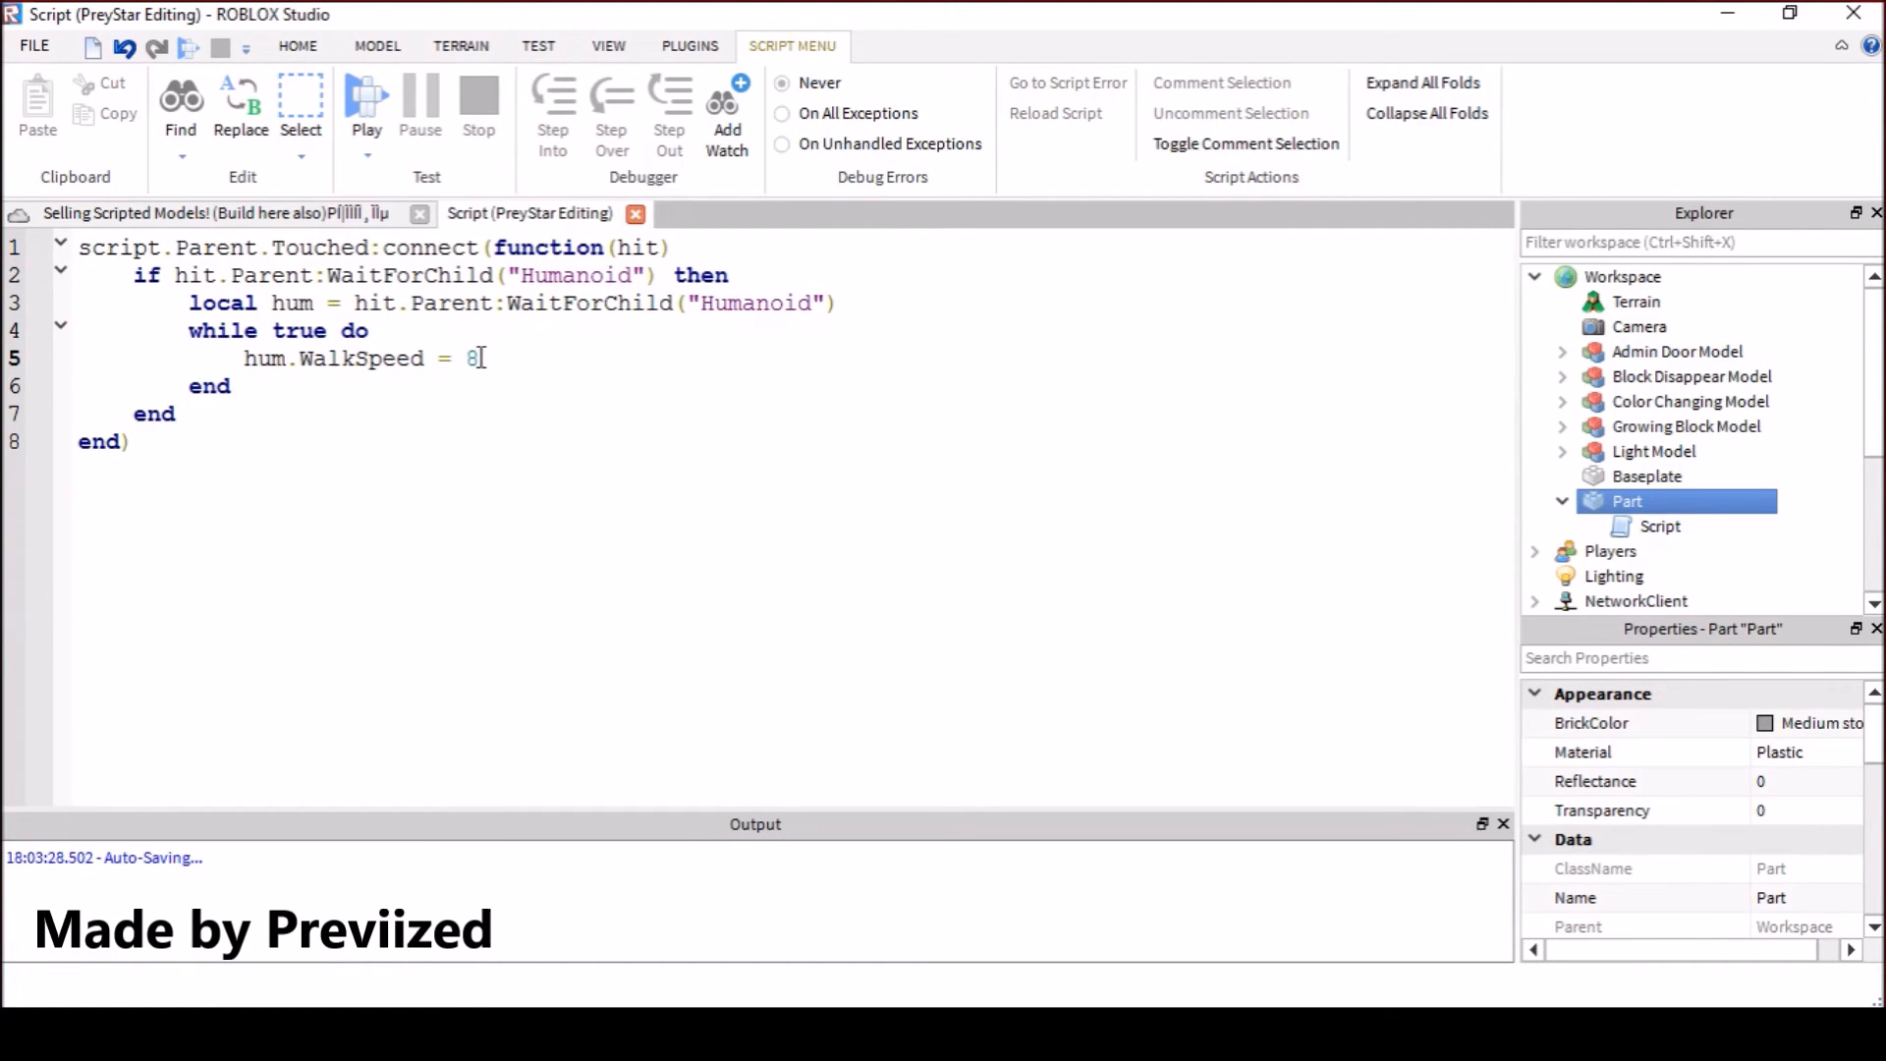
key(Return)
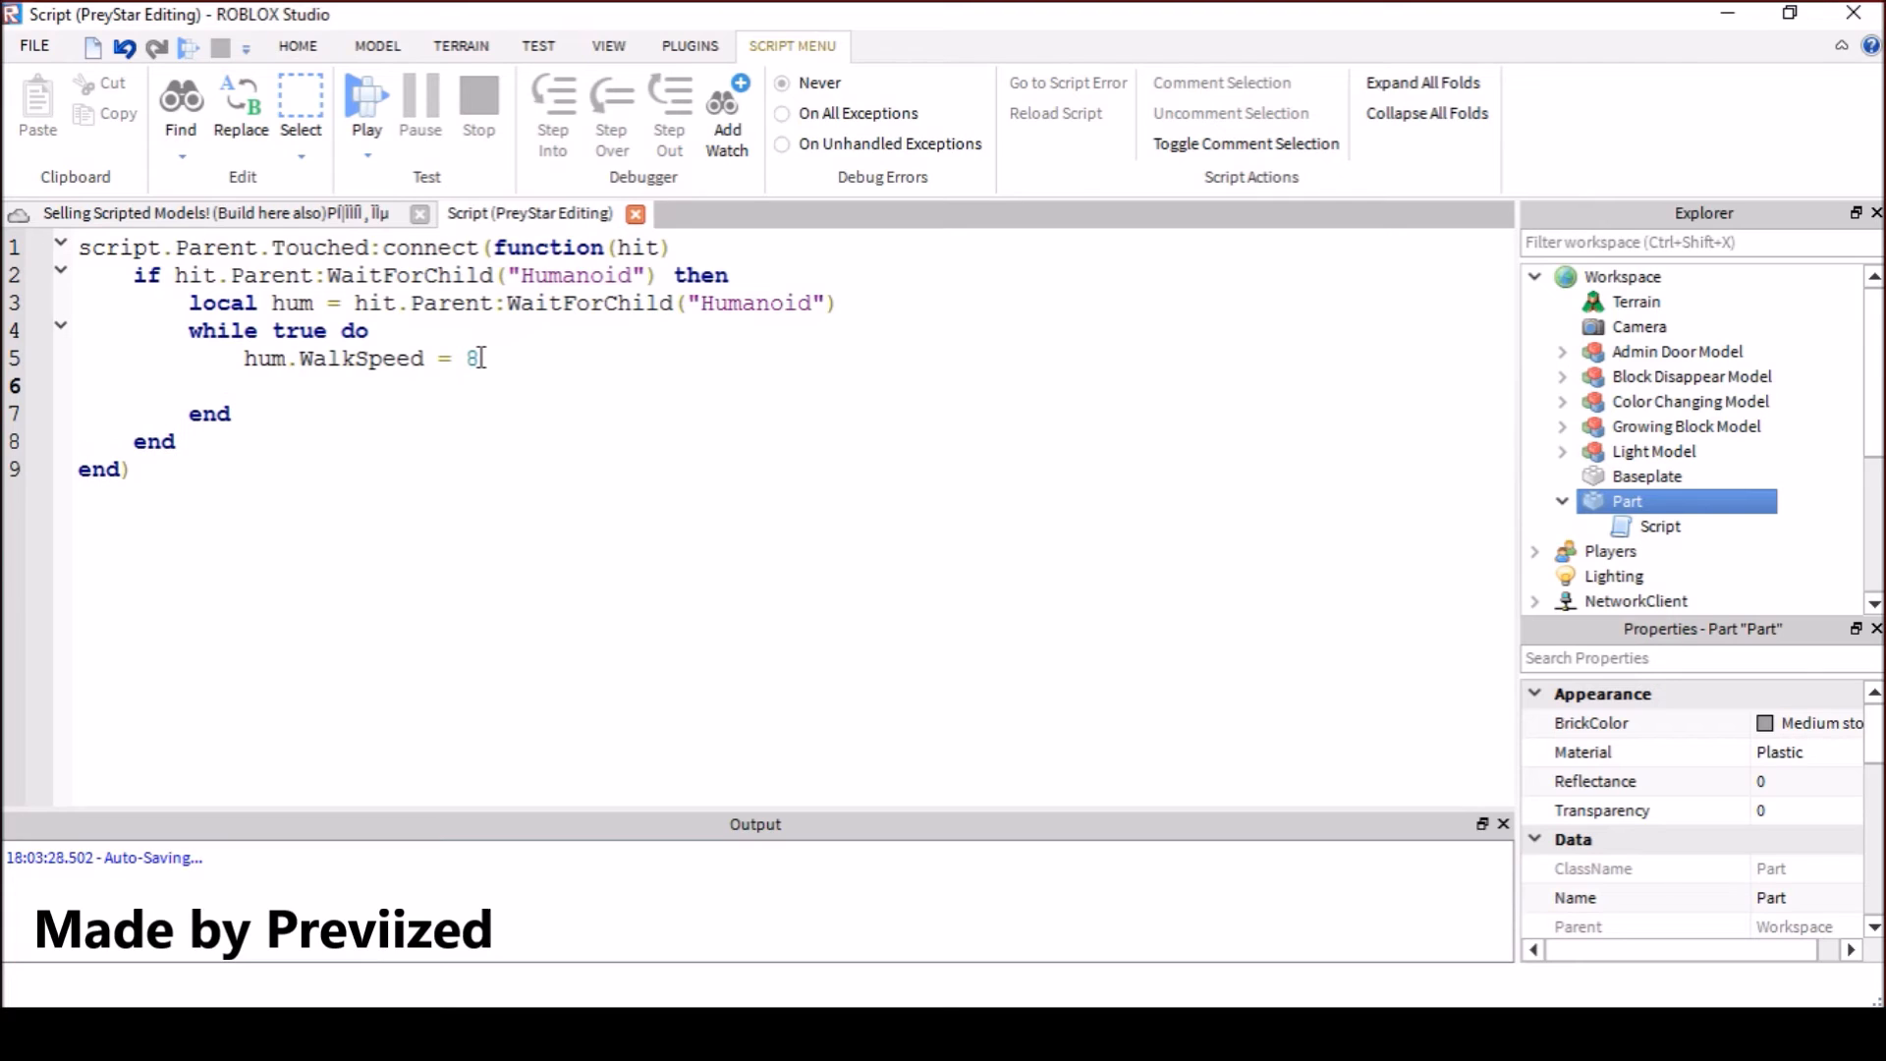
text(hum.)
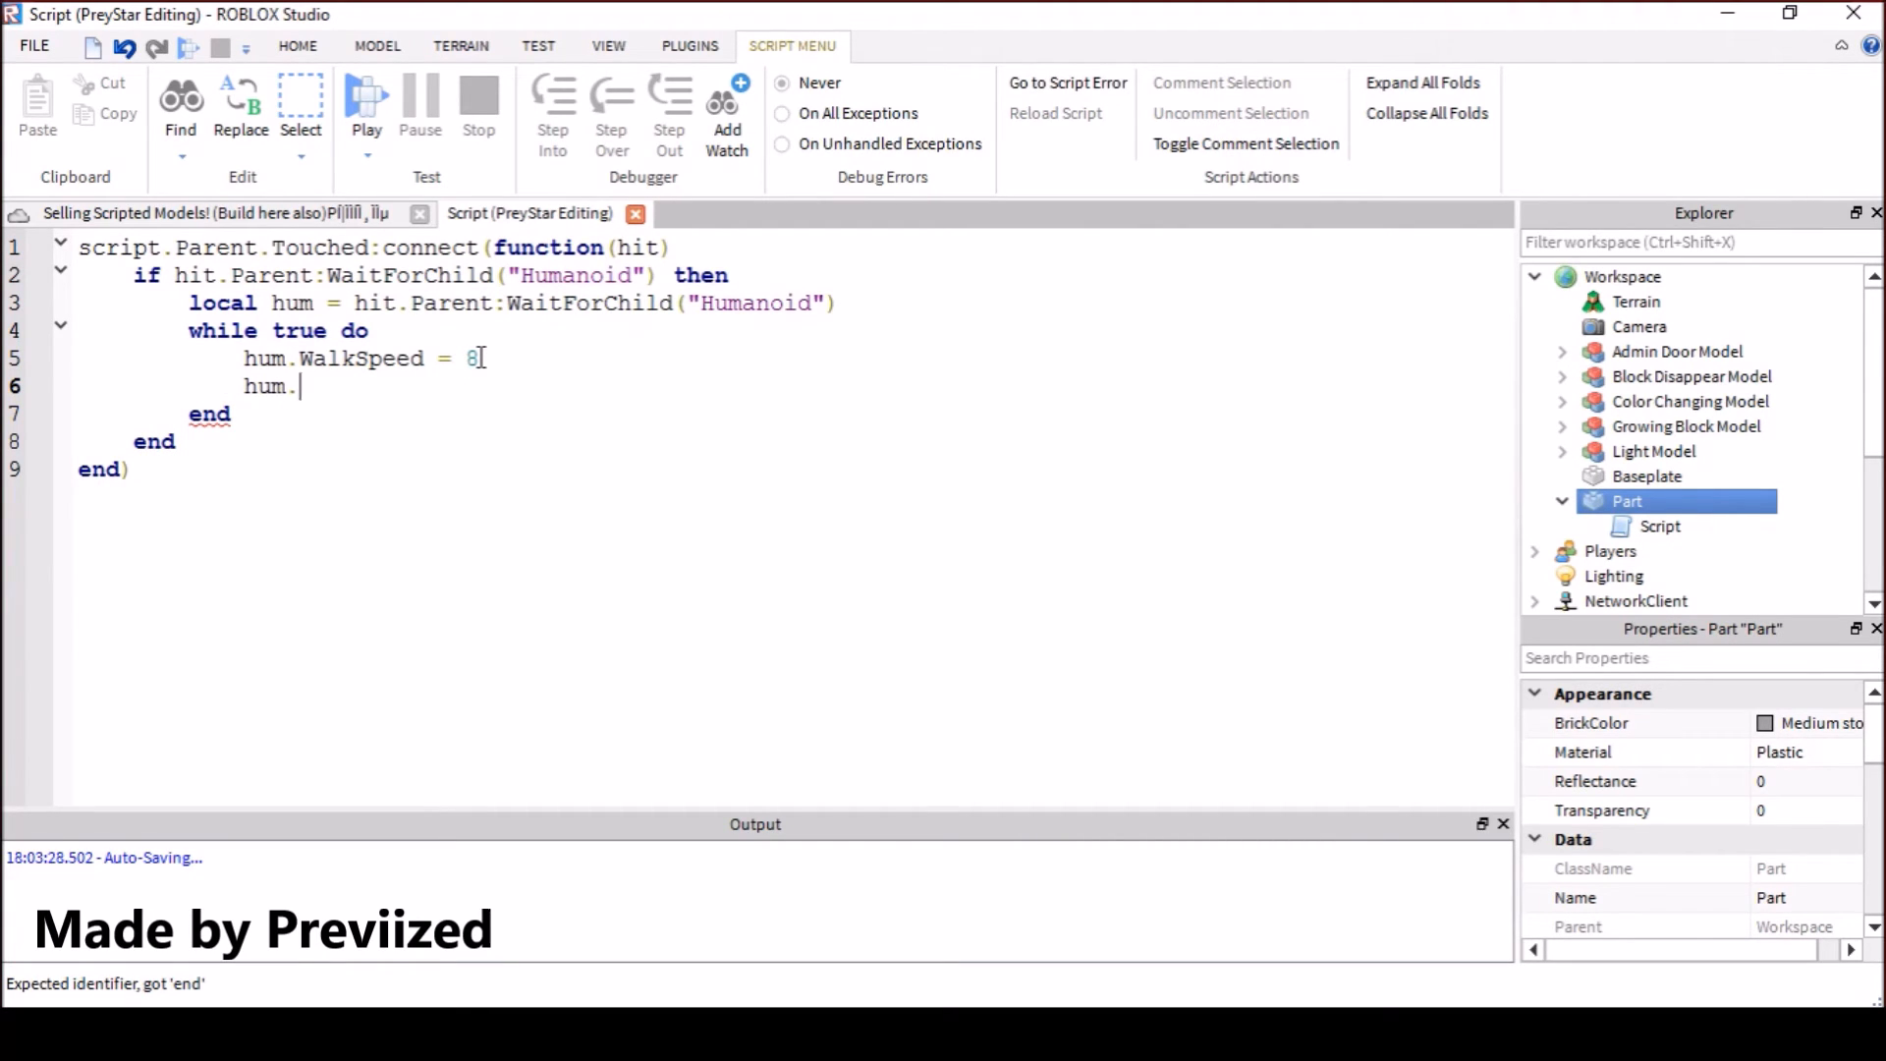
text(H)
text(ealth)
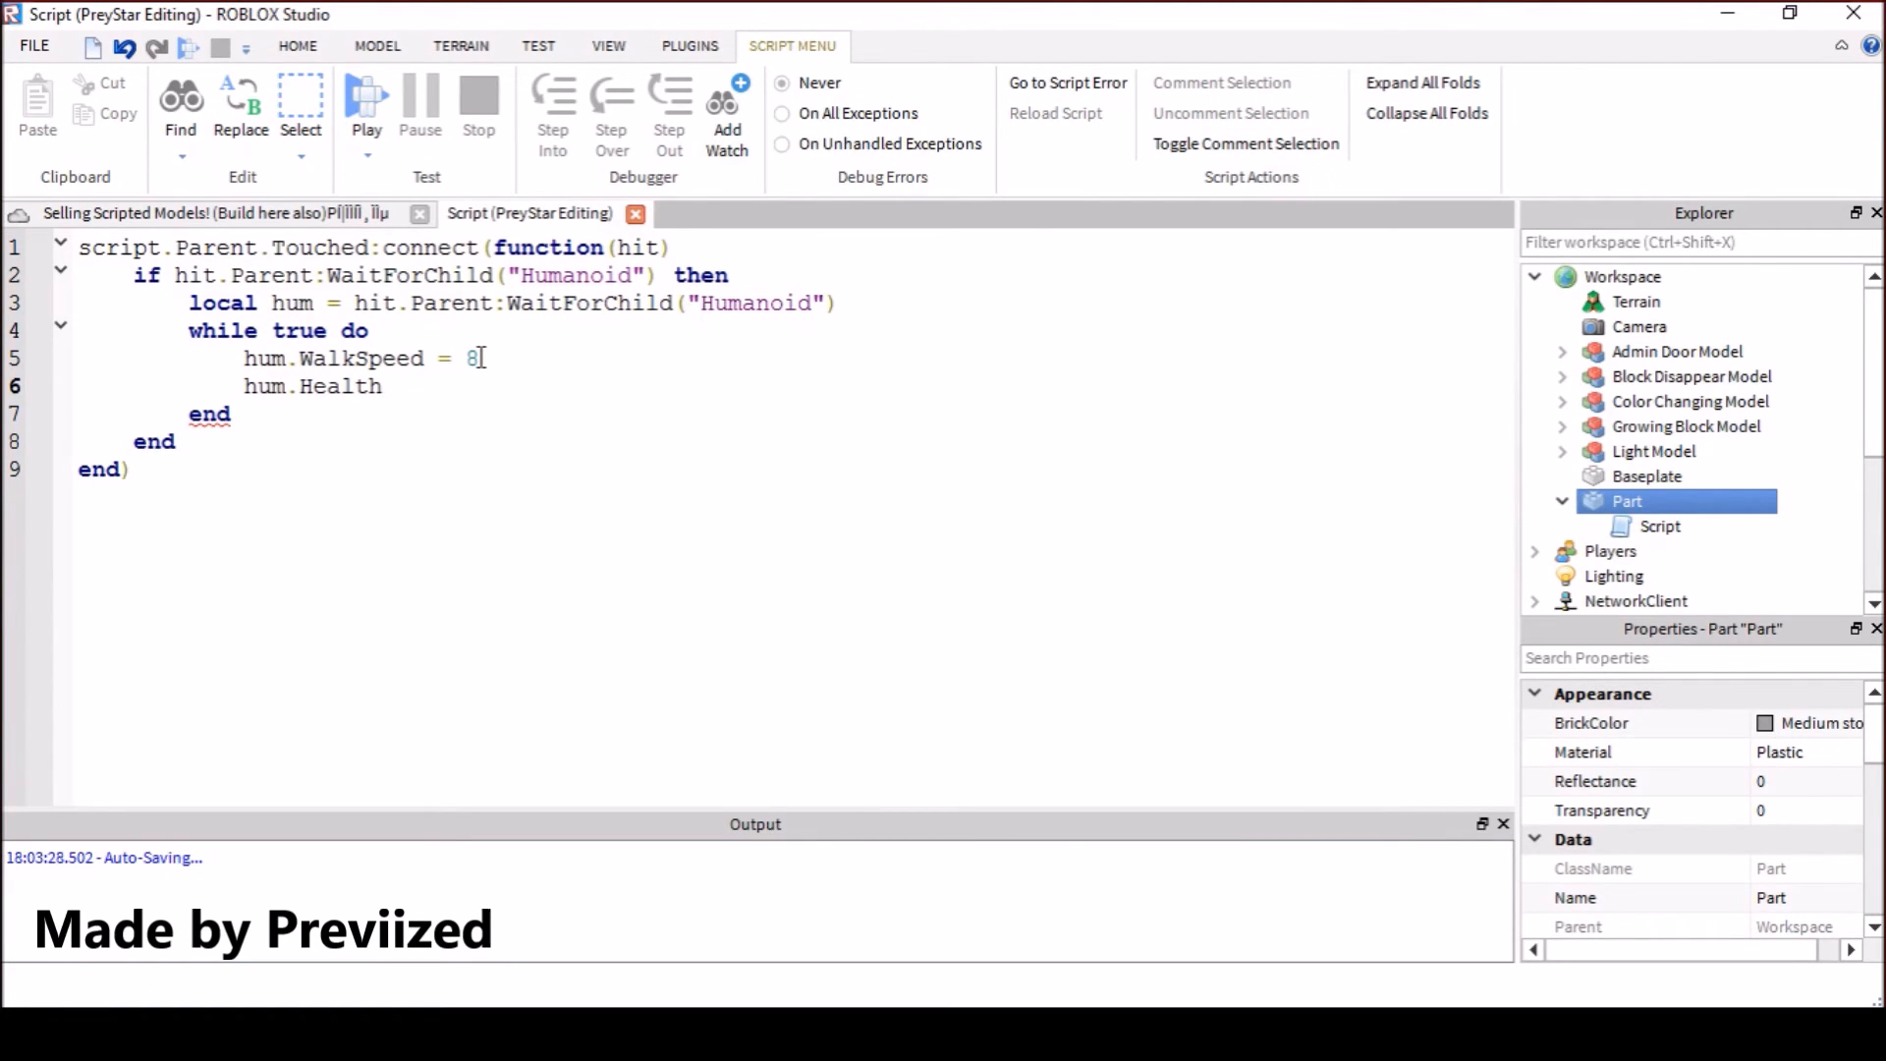
Try speed values 2, 9+10 and 10 on the WalkSpeed line, then settle back on 8
click(479, 358)
key(BackSpace)
text(2)
key(BackSpace)
text(8)
text(+)
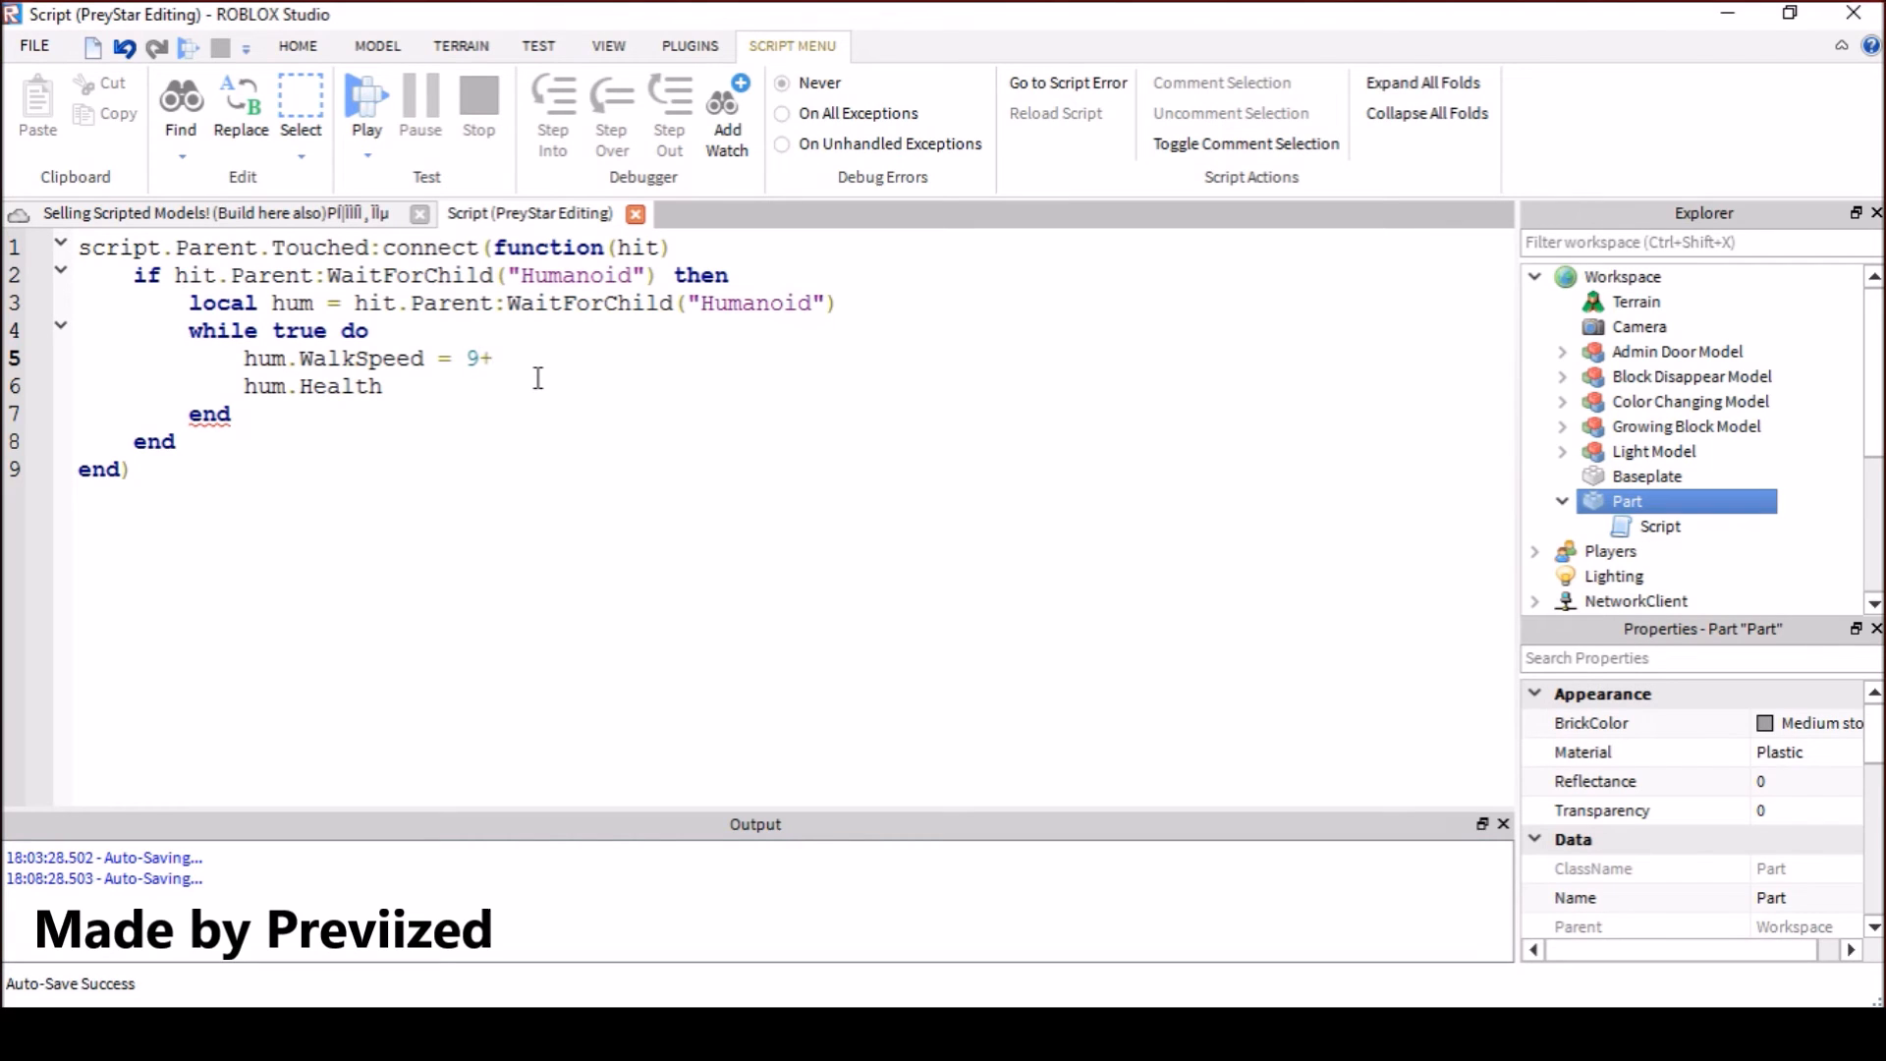
text(10)
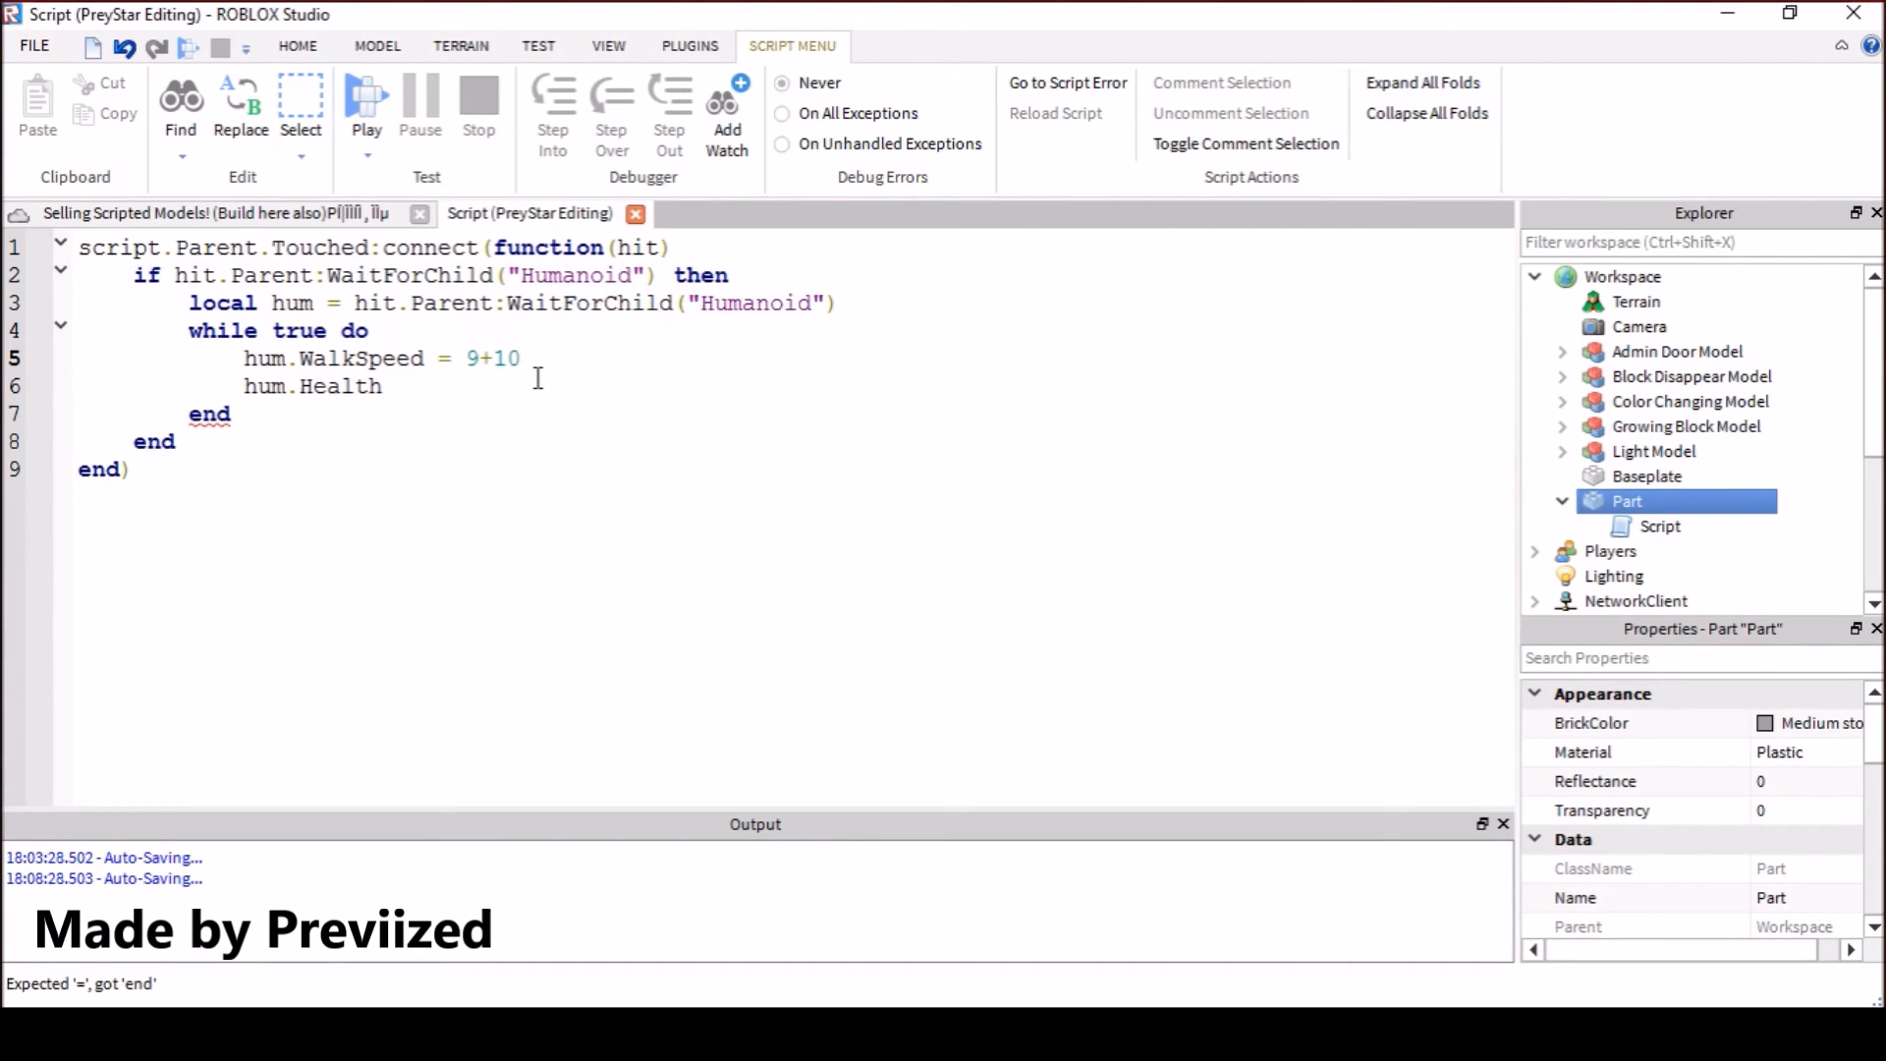
key(BackSpace)
key(BackSpace)
key(BackSpace)
key(BackSpace)
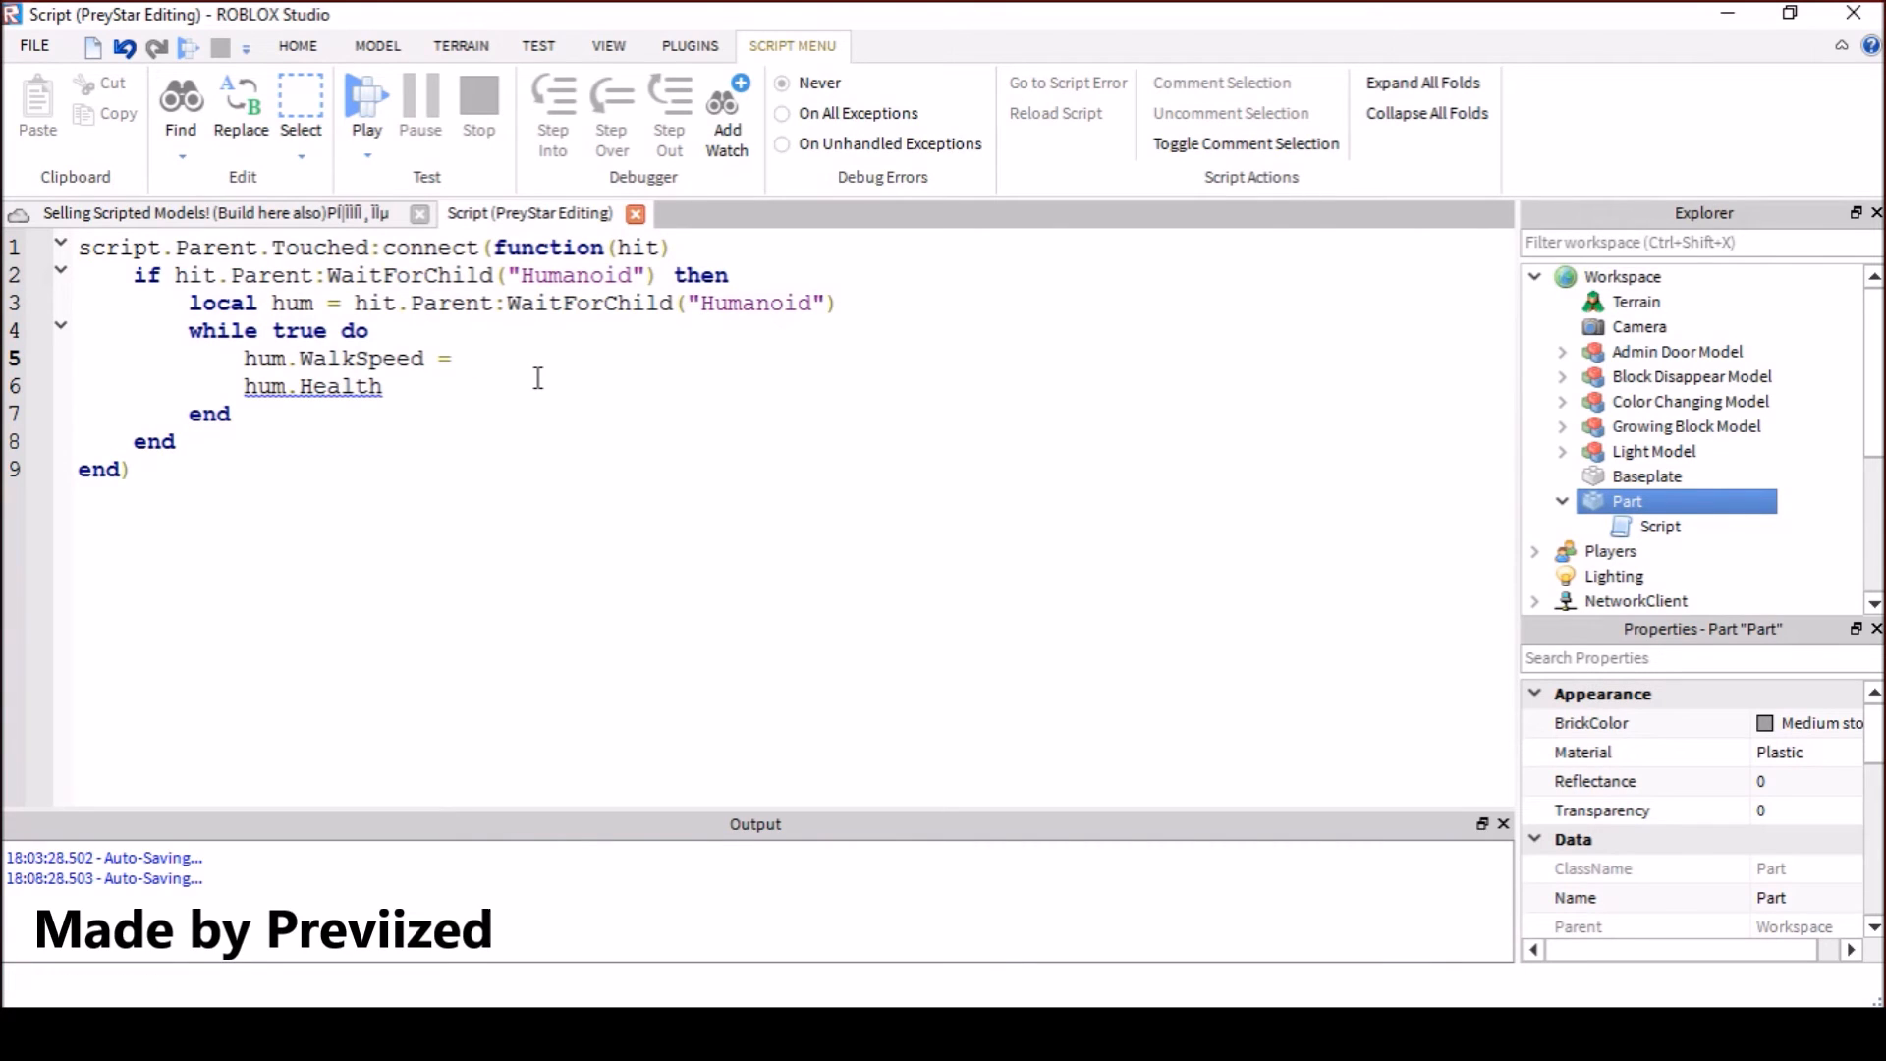
text( 10)
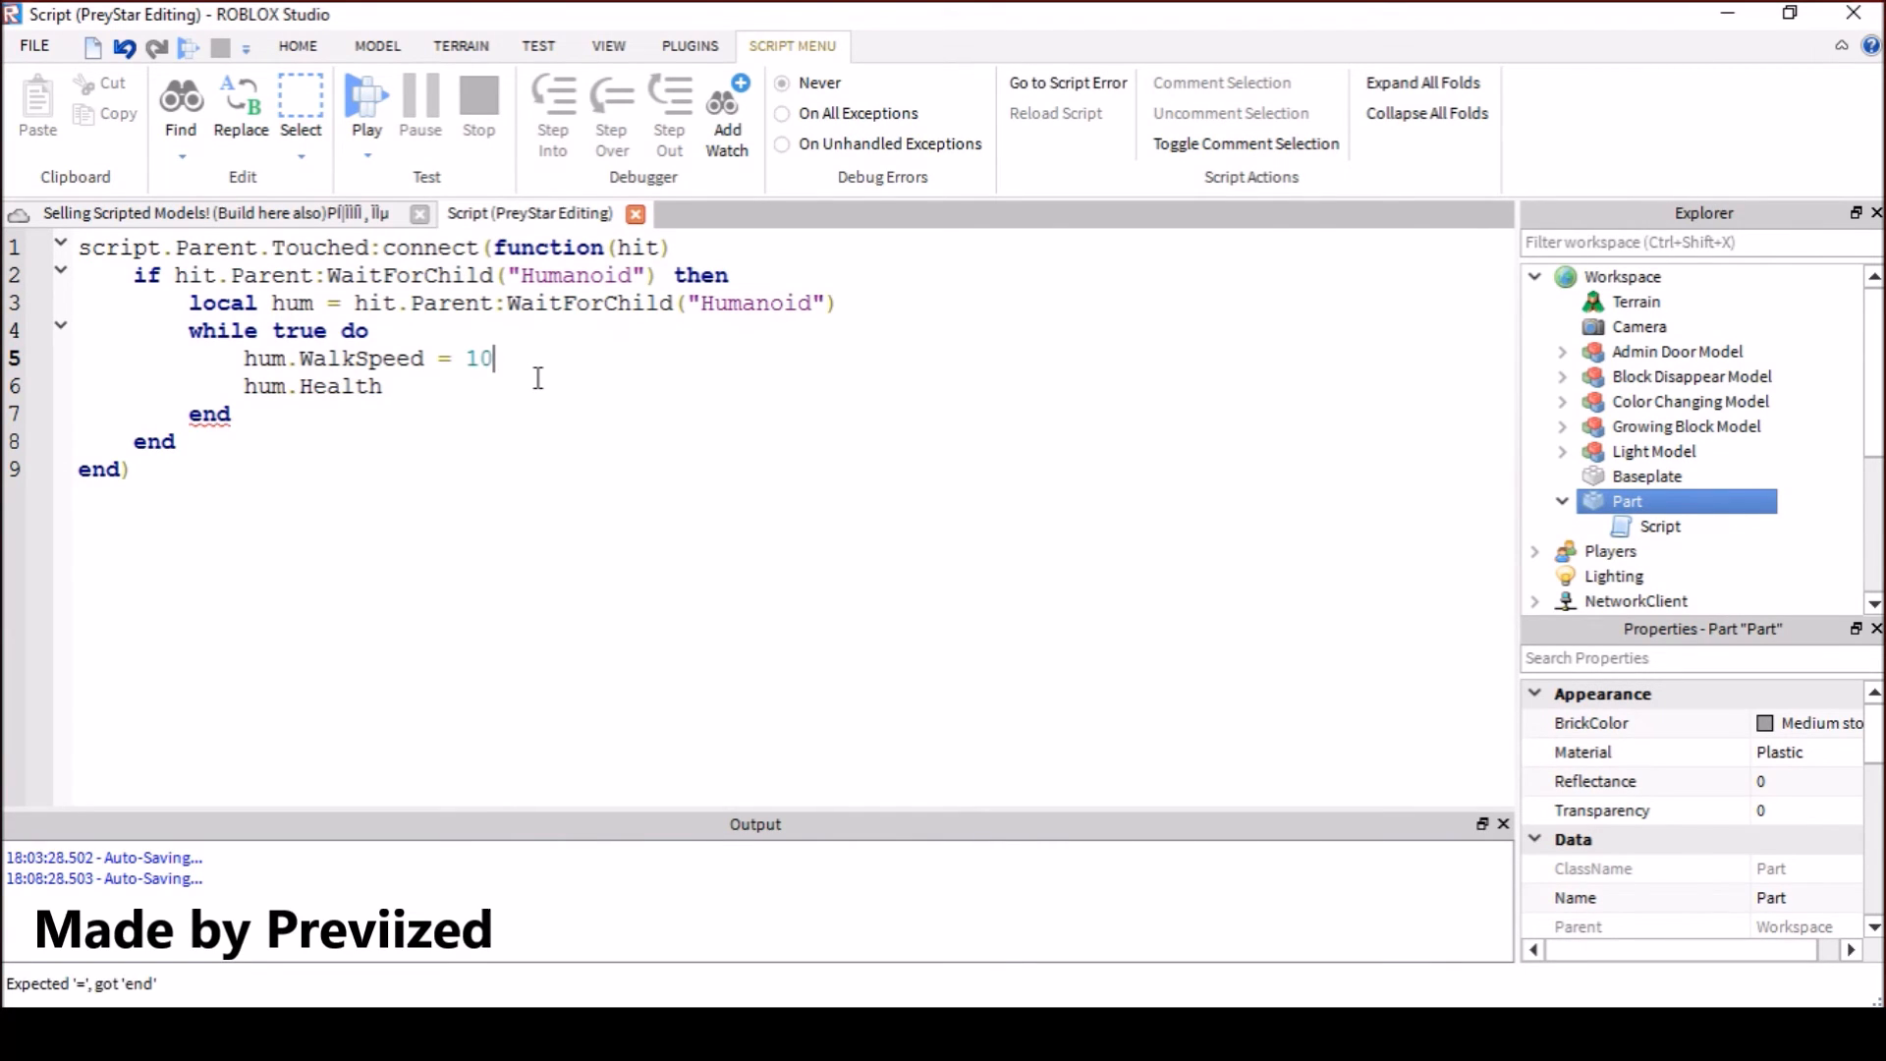
key(BackSpace)
key(BackSpace)
text(8)
click(423, 386)
text(= )
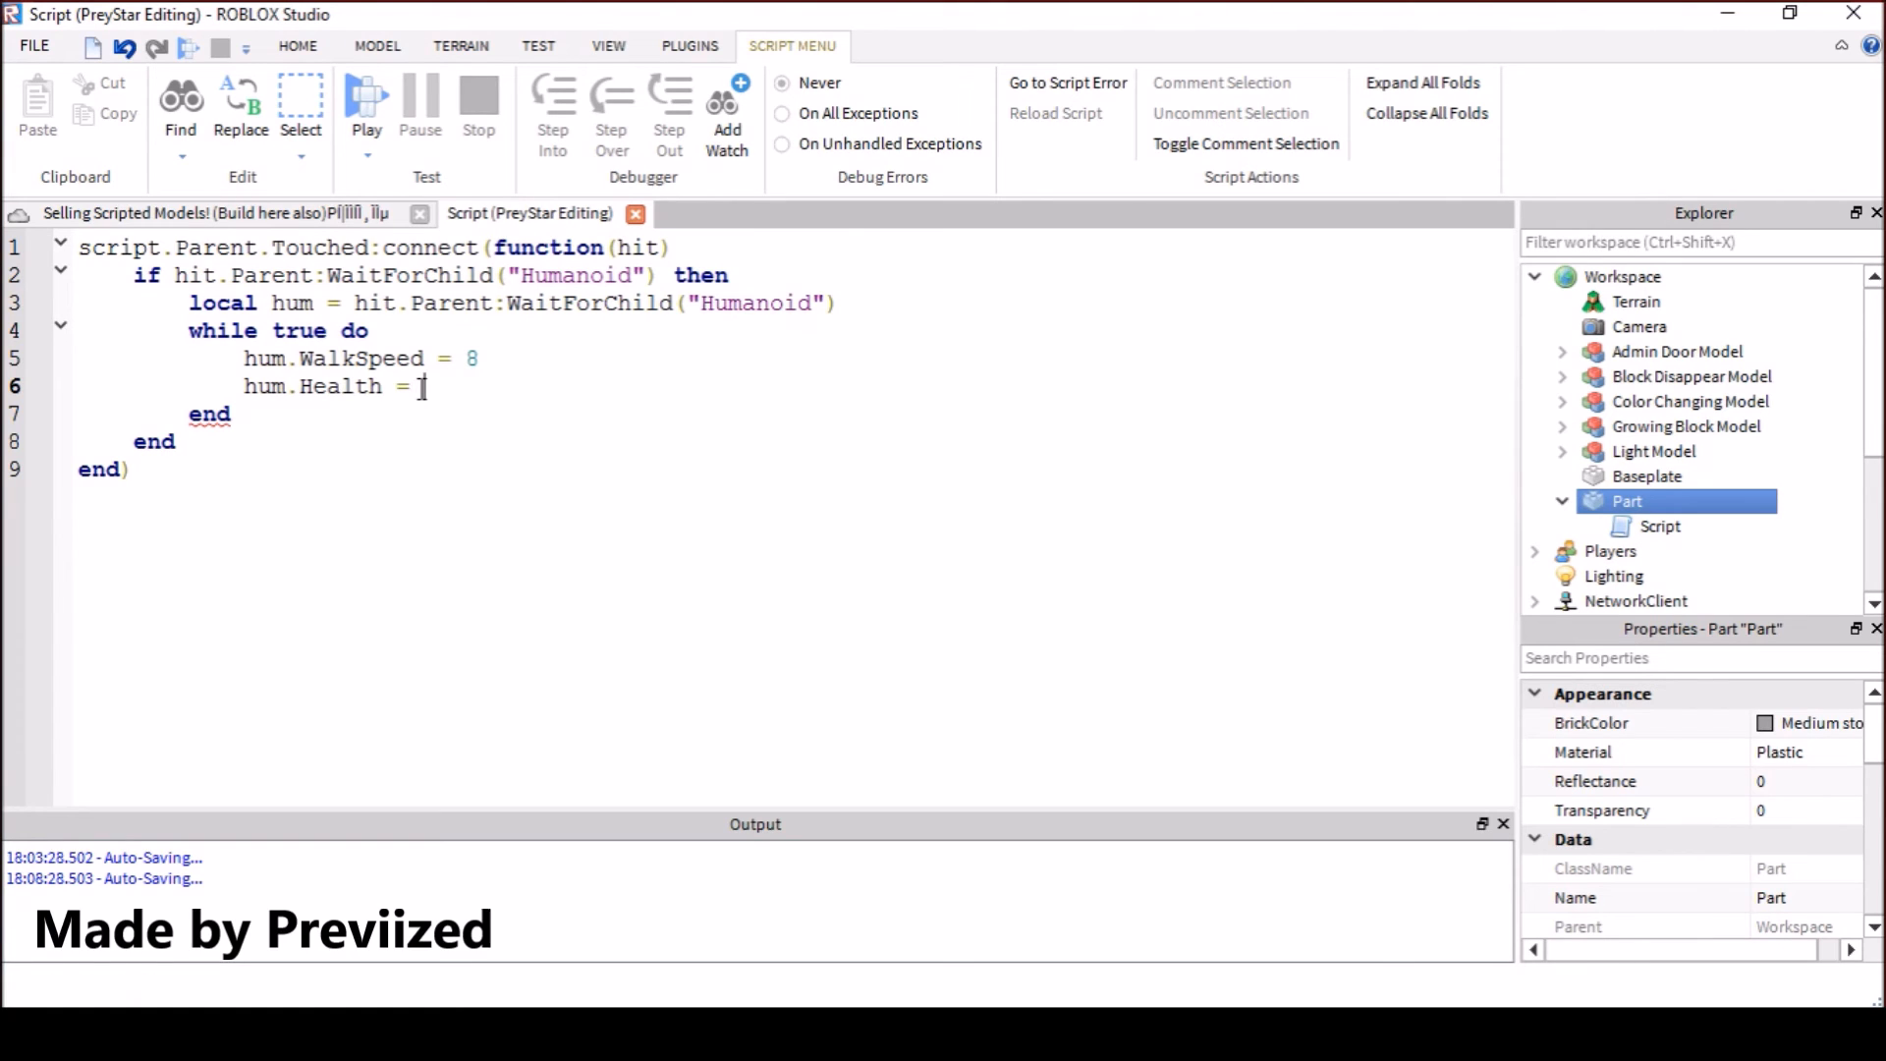
text(hum.)
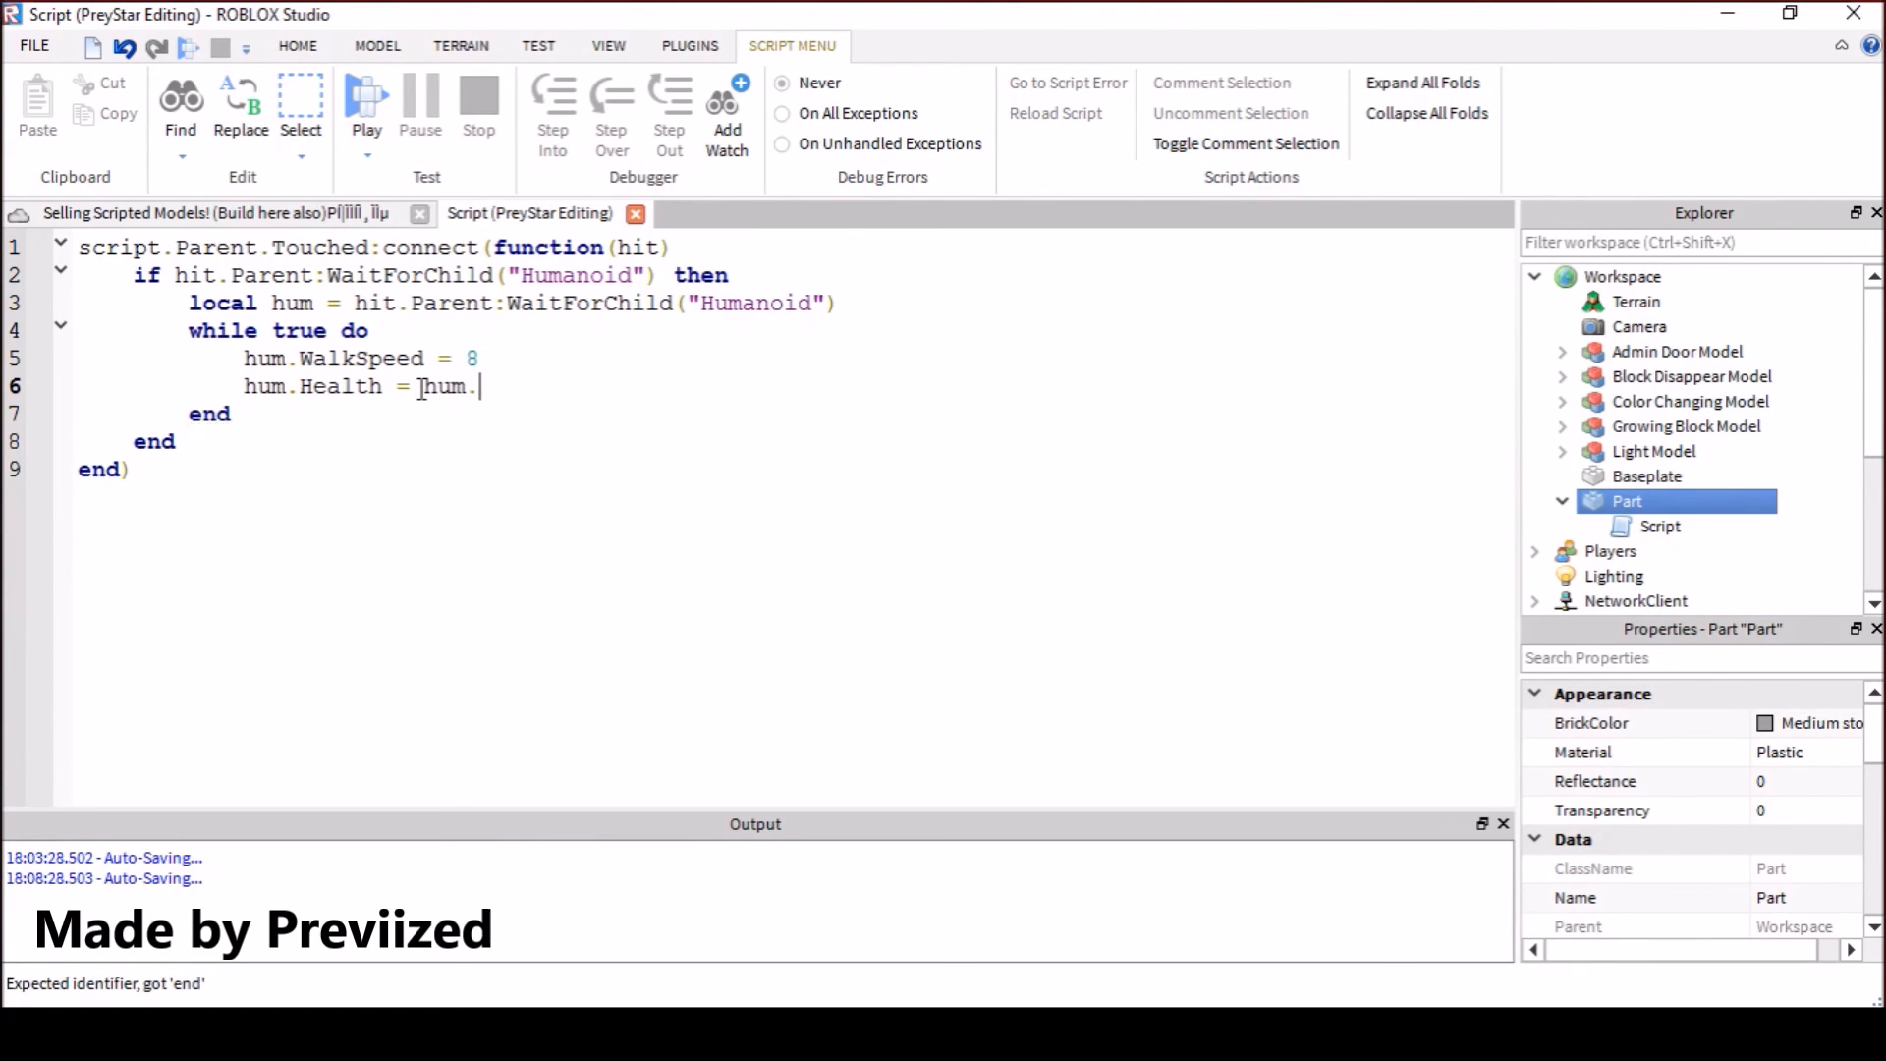
text(T)
Fix line 6 to read hum.Health = hum.Health -1 by removing the stray equals sign
key(BackSpace)
text(Heal)
text(th = -)
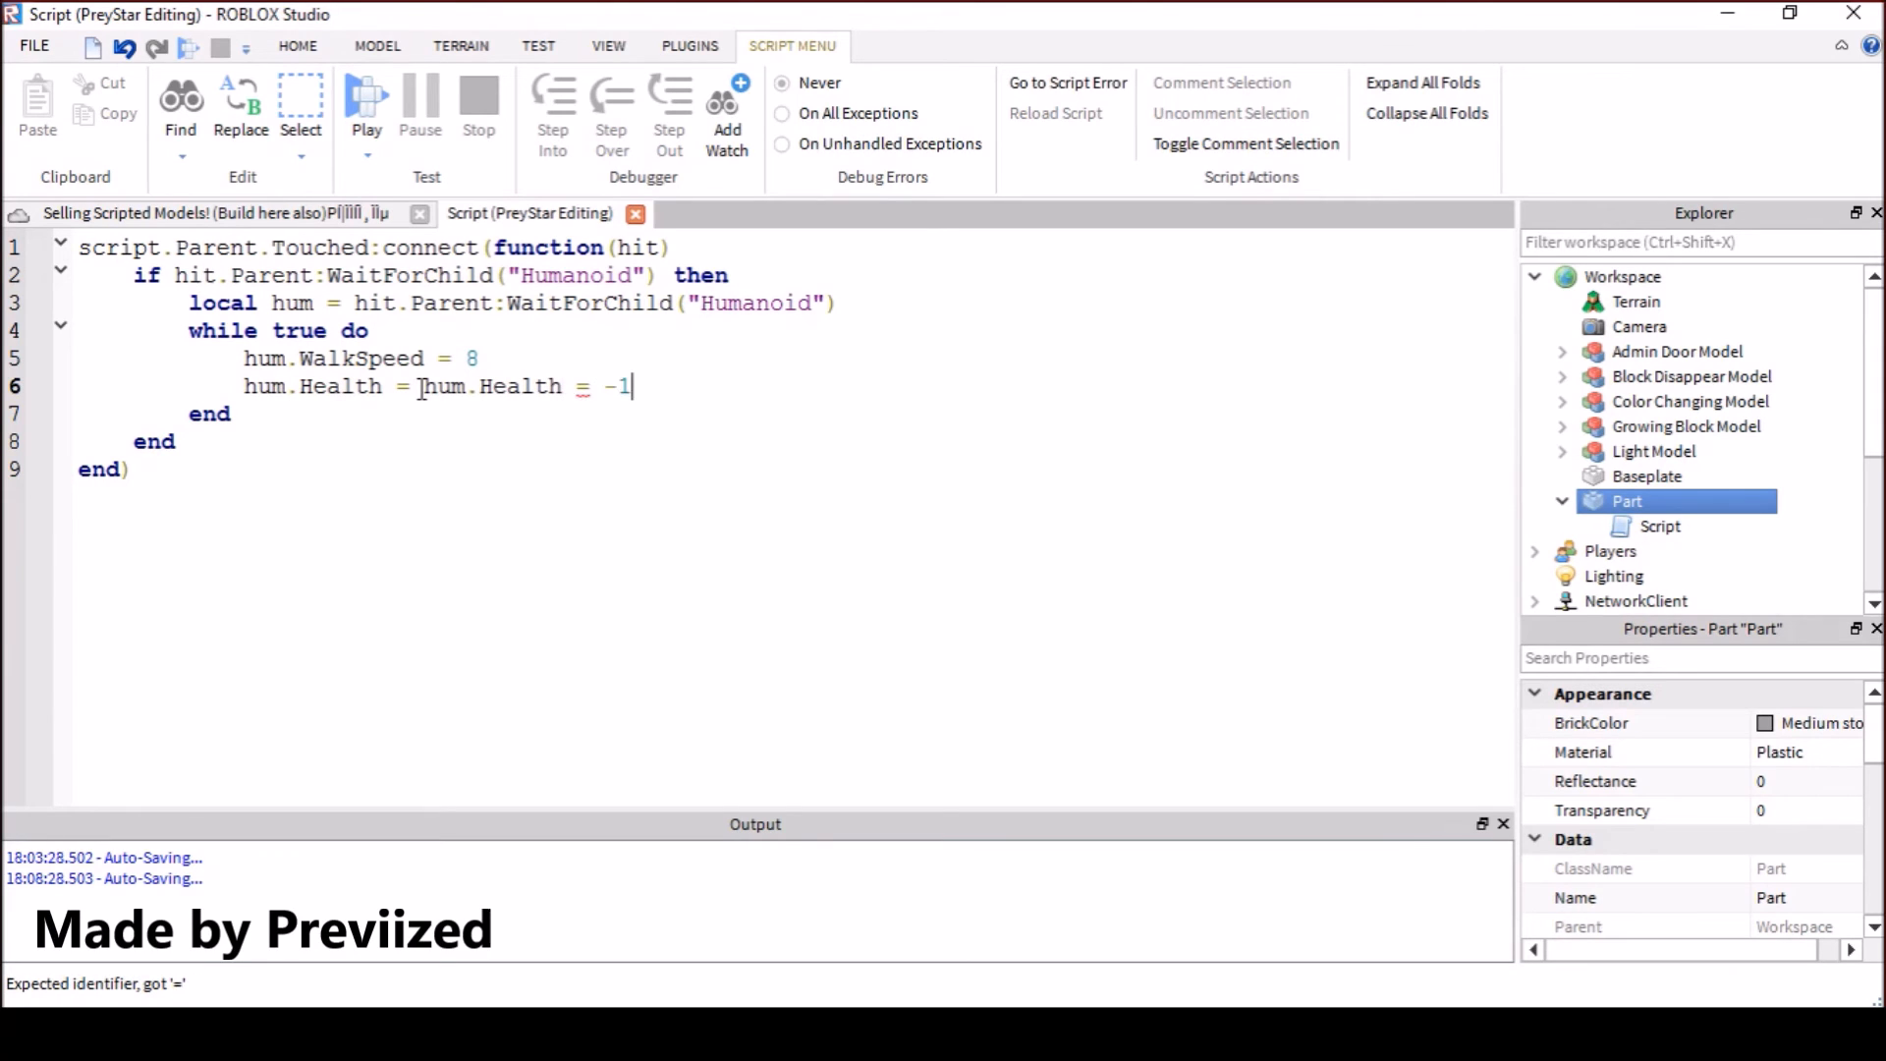
text(1)
key(BackSpace)
key(BackSpace)
key(BackSpace)
key(BackSpace)
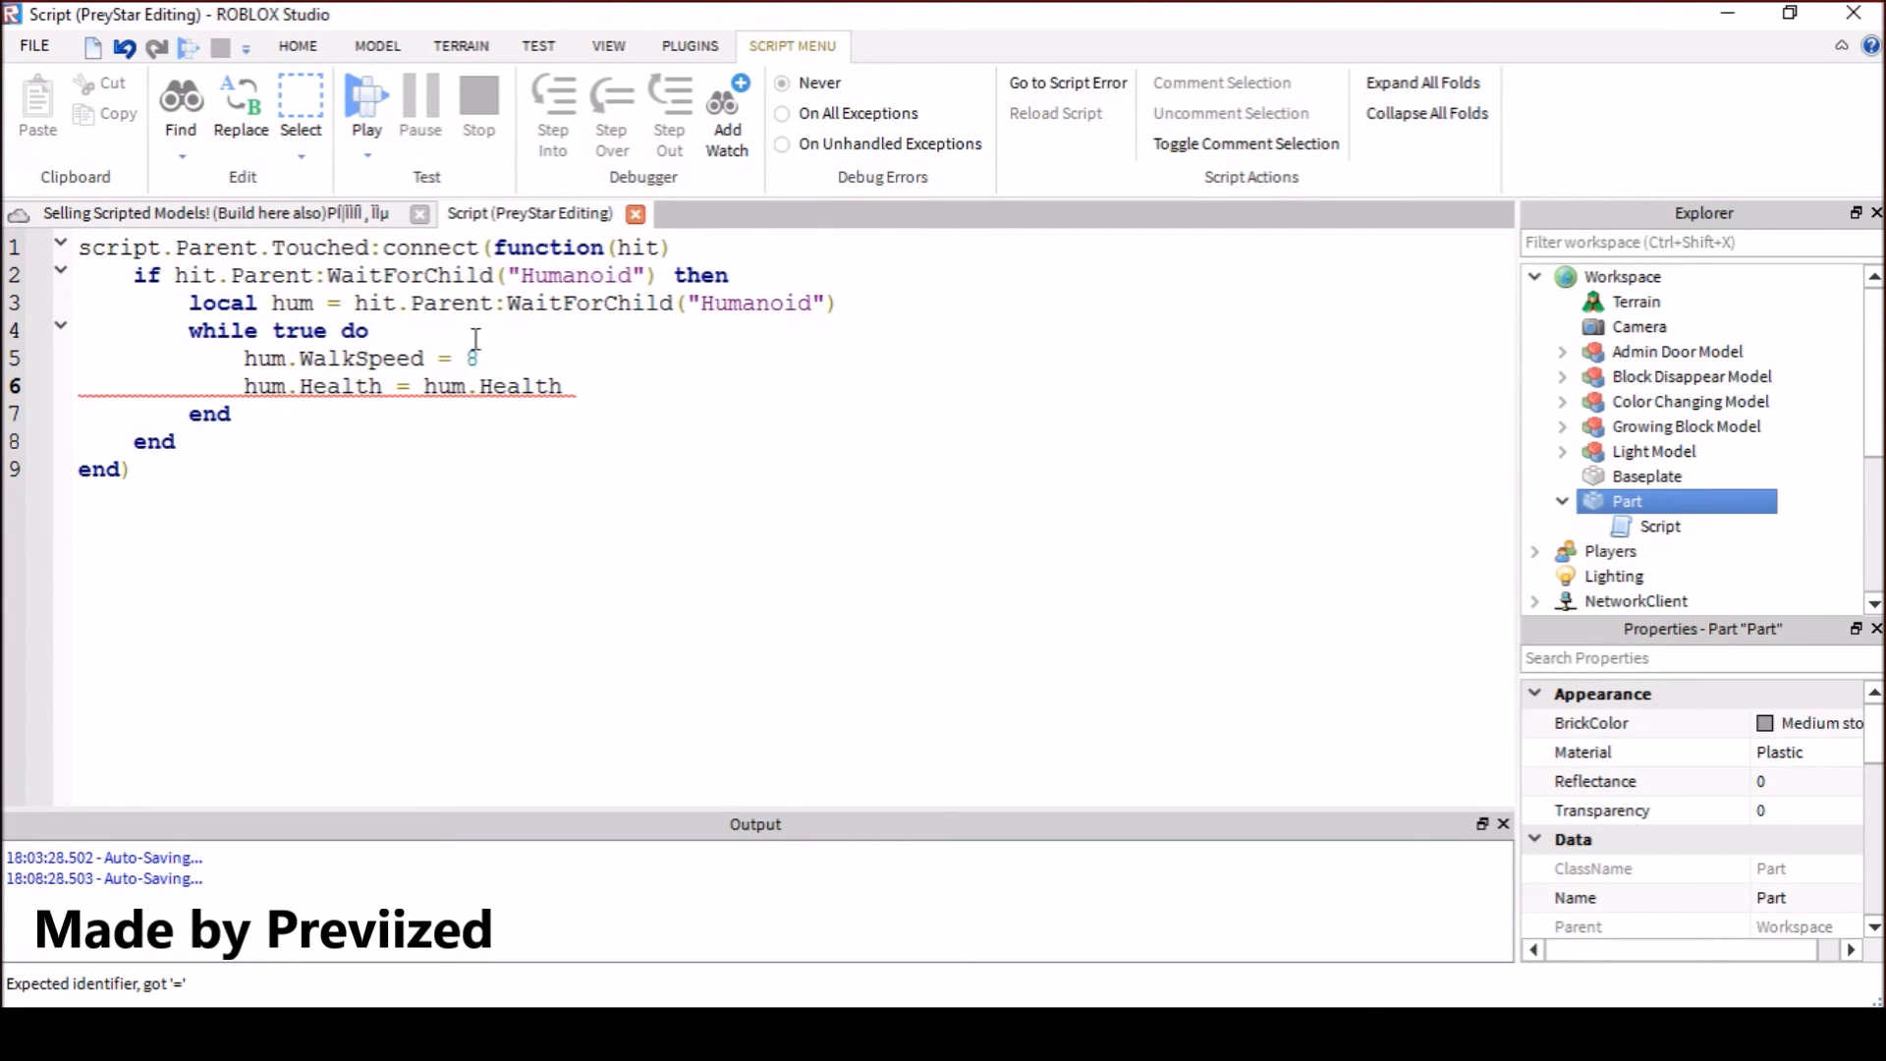
text(-1)
click(576, 386)
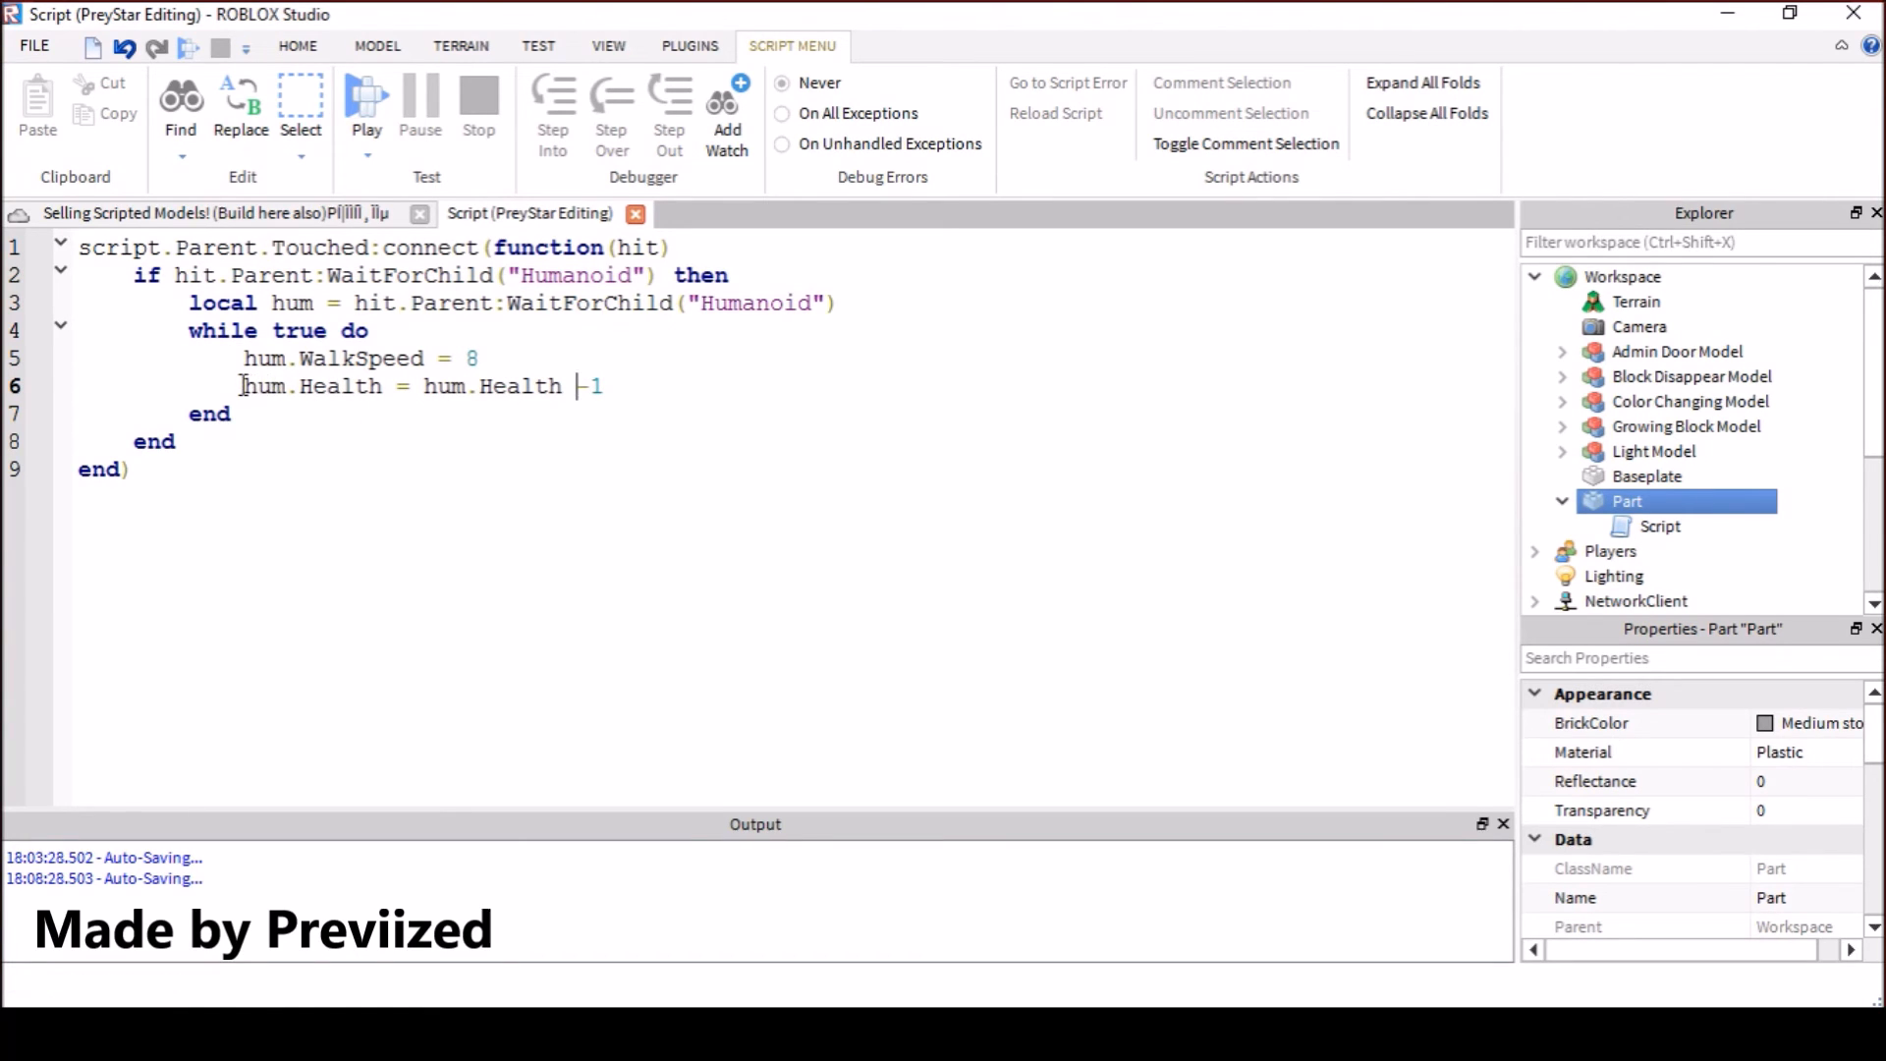
drag(243, 386, 382, 386)
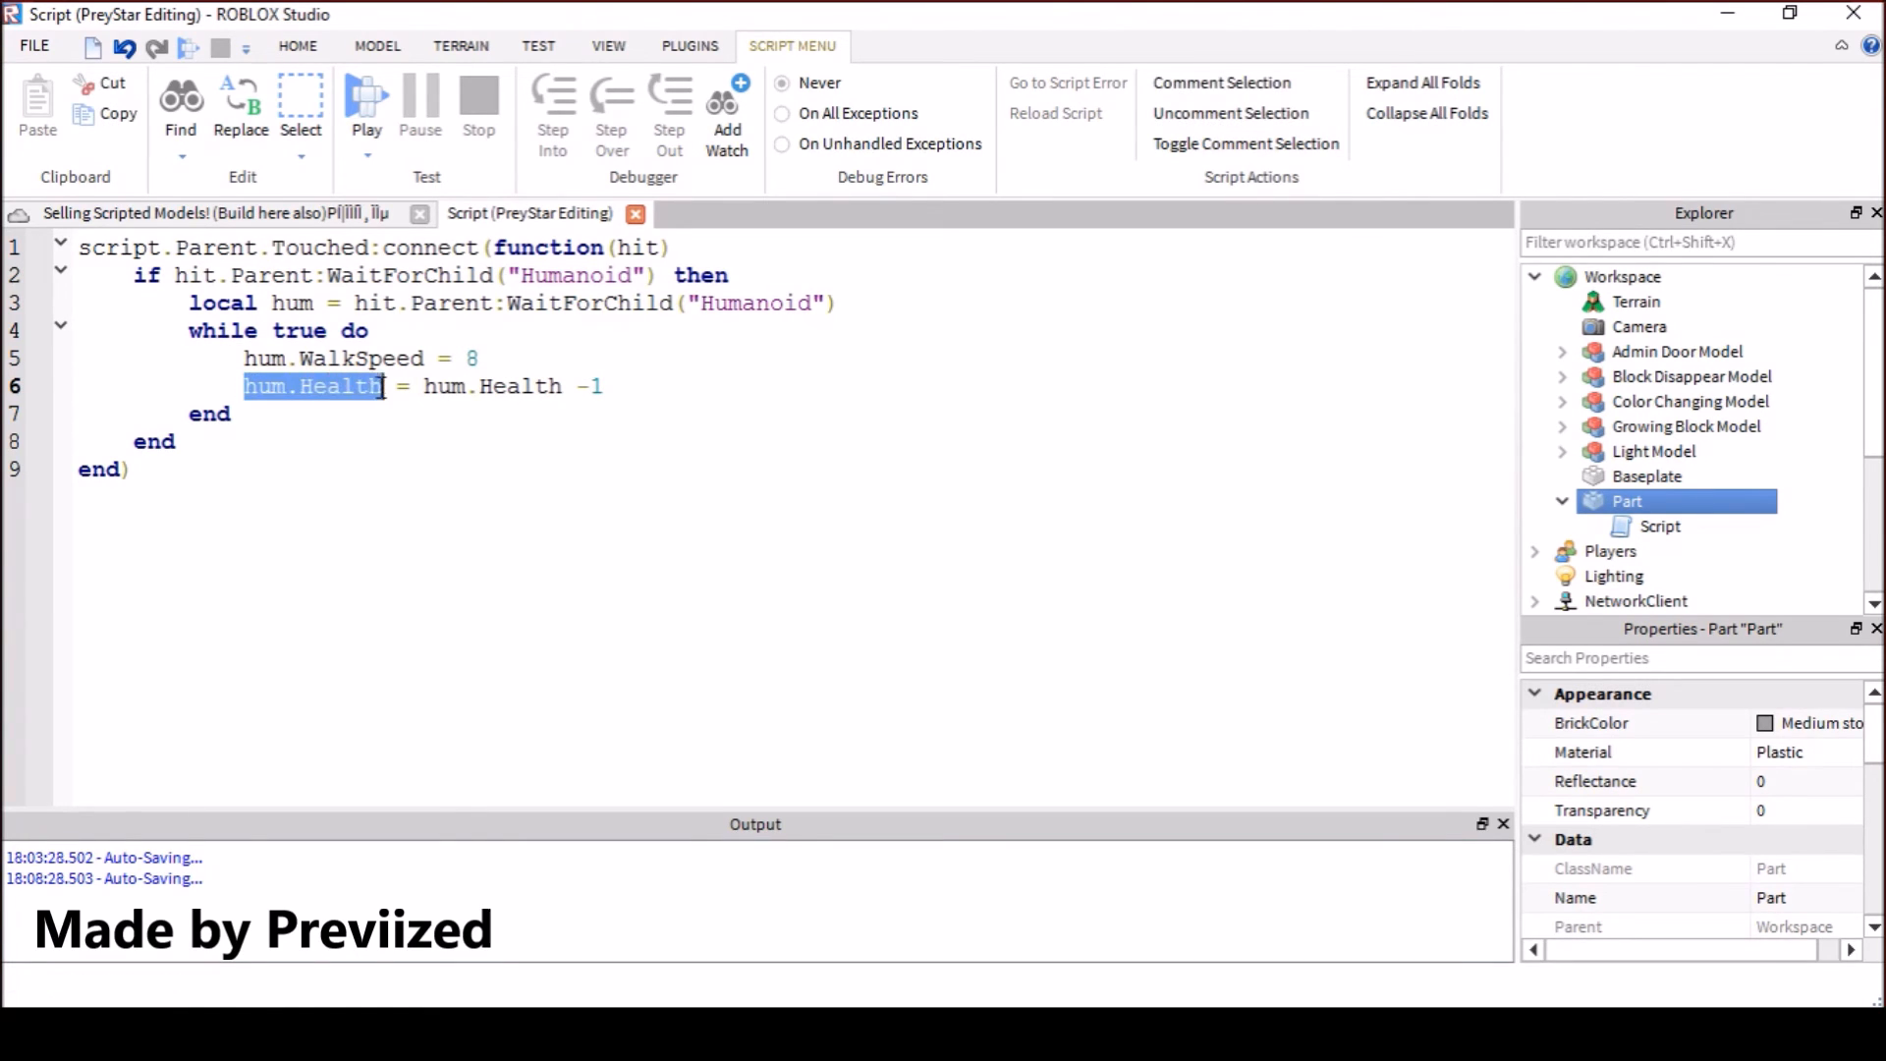
Review both hum.Health references on line 6 and start a new line after it
click(435, 391)
drag(424, 386, 557, 386)
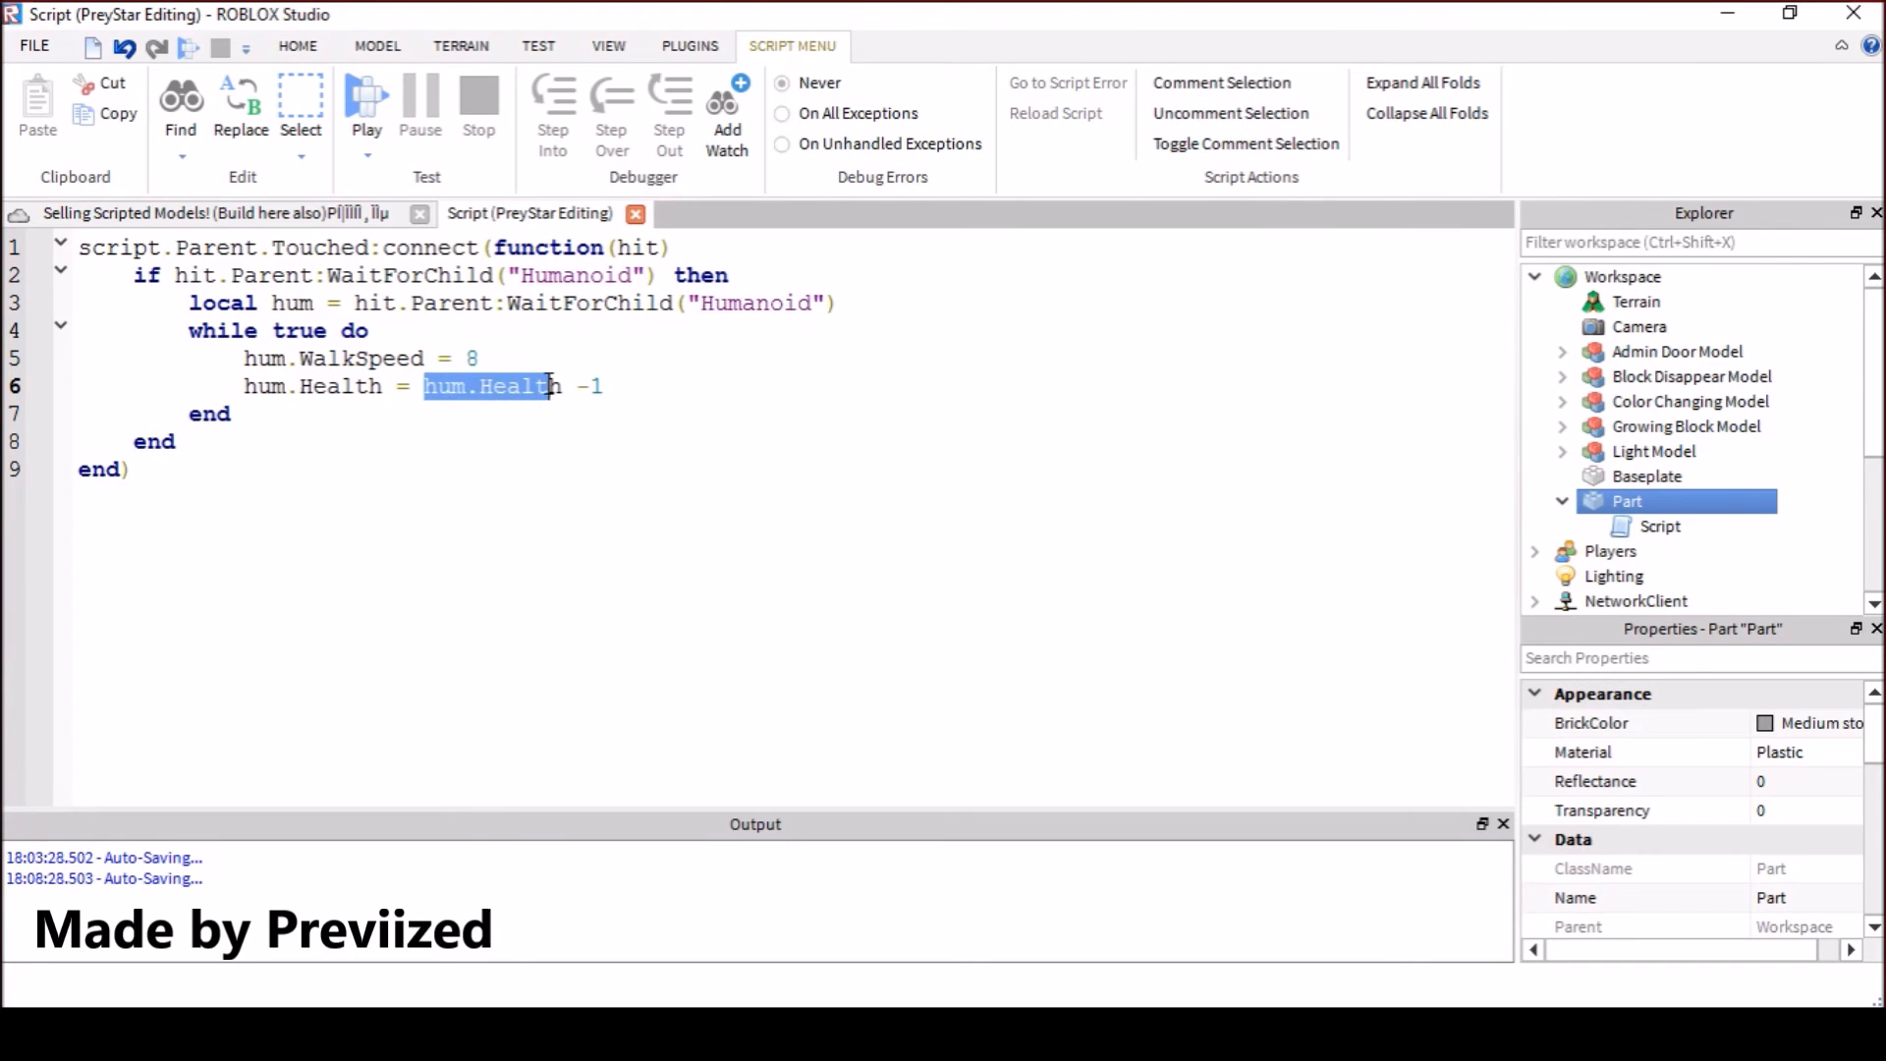
click(607, 386)
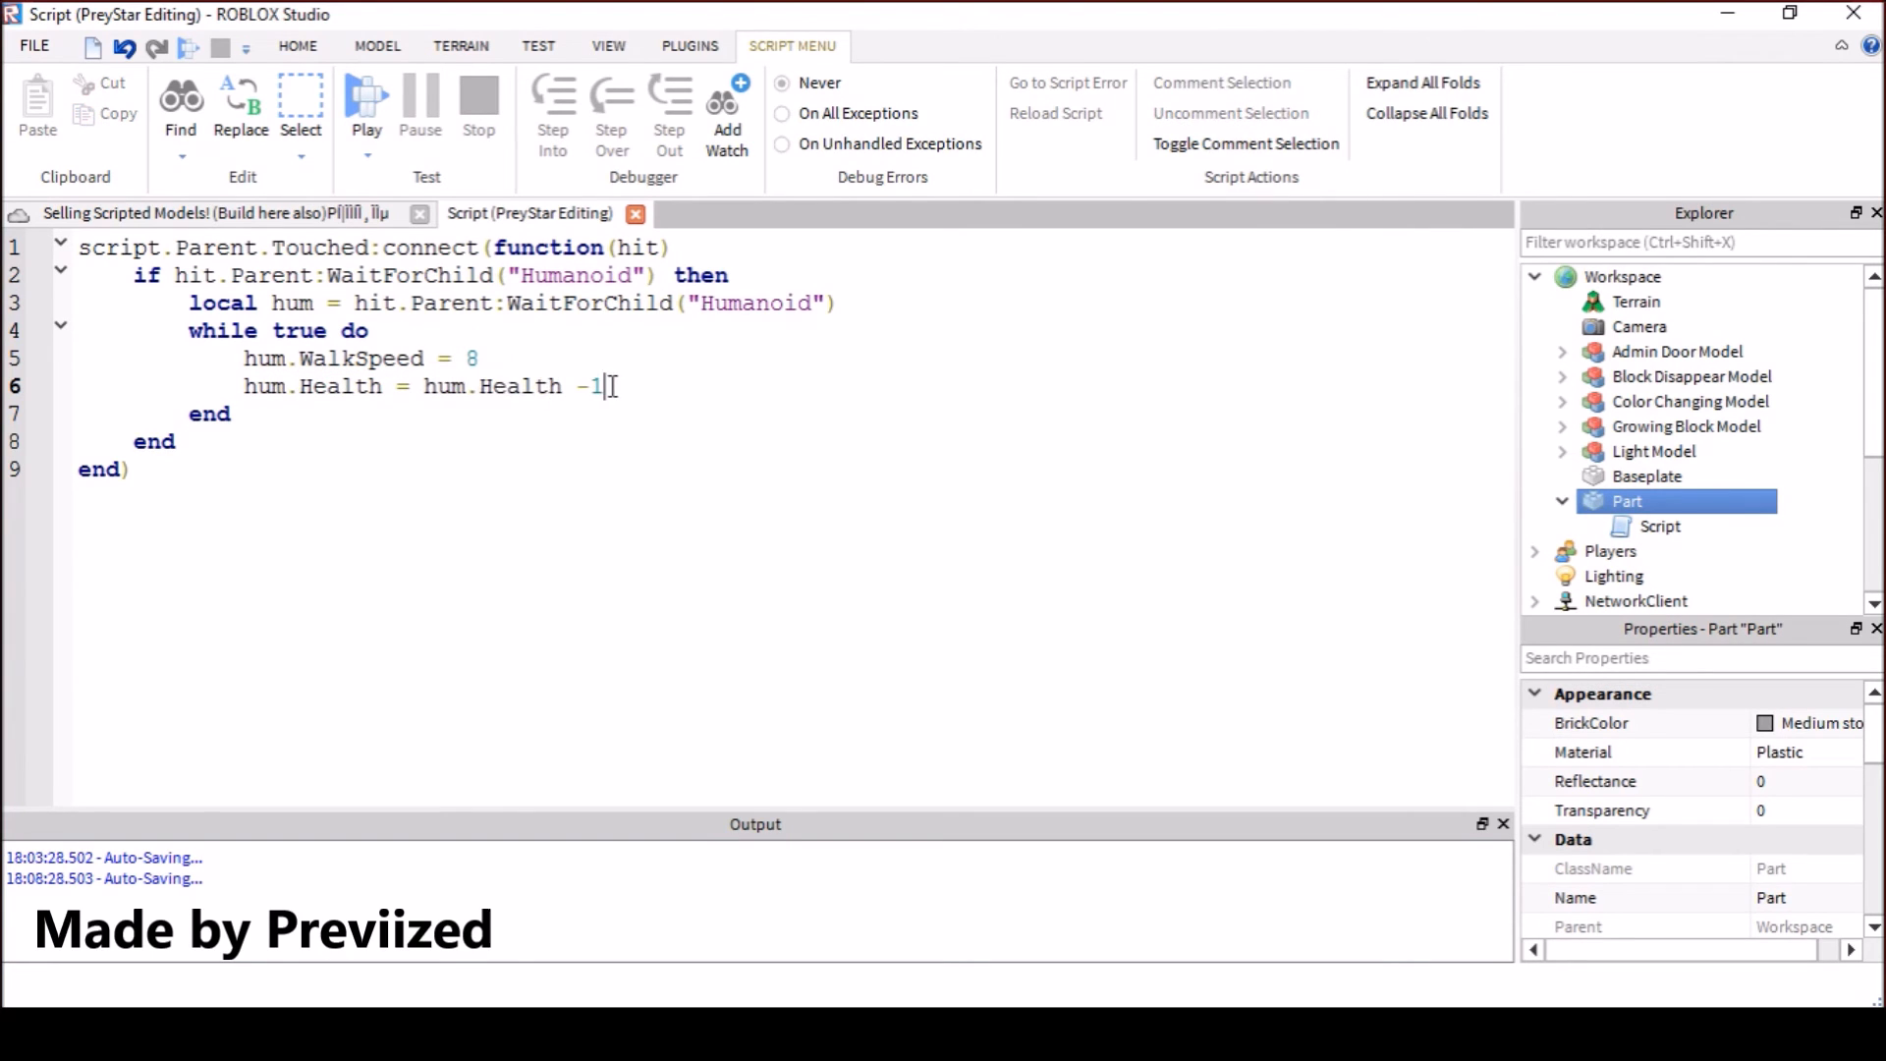
key(Return)
text(wait(.)
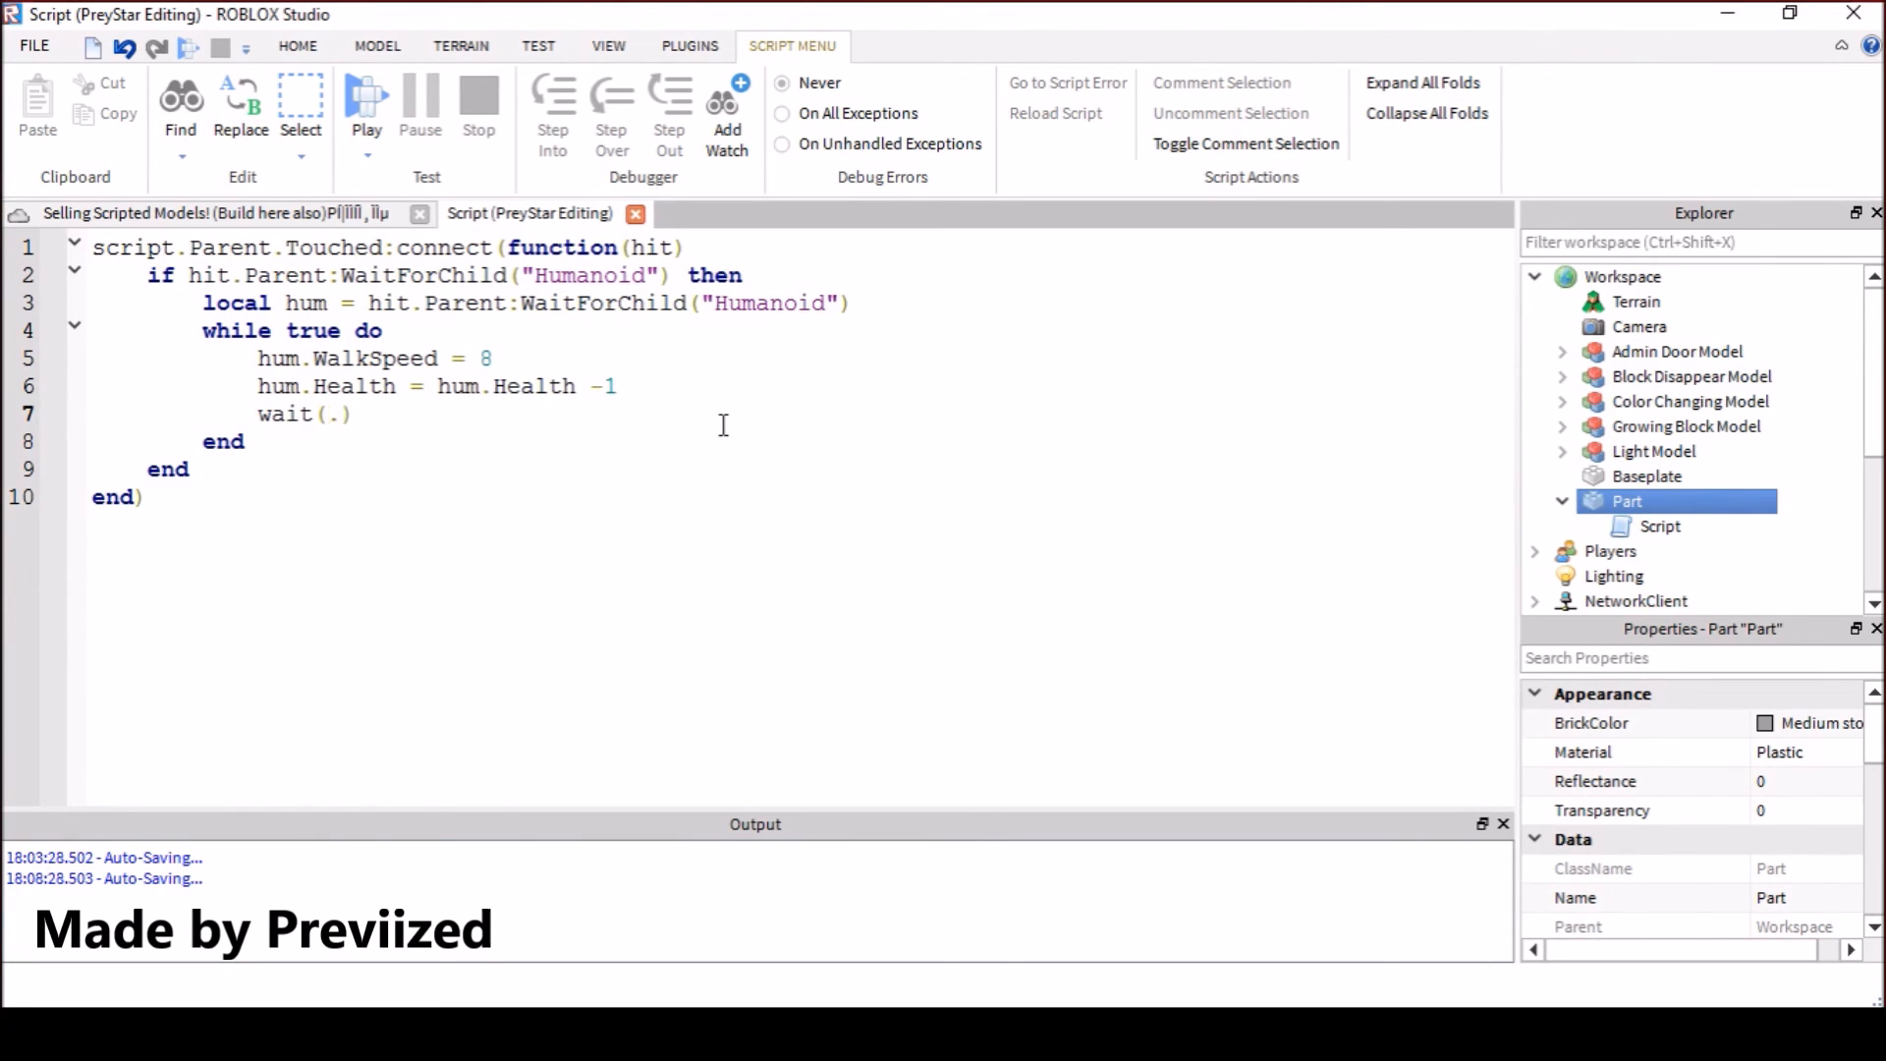
text())
Add the wait call and review the WalkSpeed 8, -1 health and wait duration values
double_click(485, 358)
click(610, 385)
double_click(607, 384)
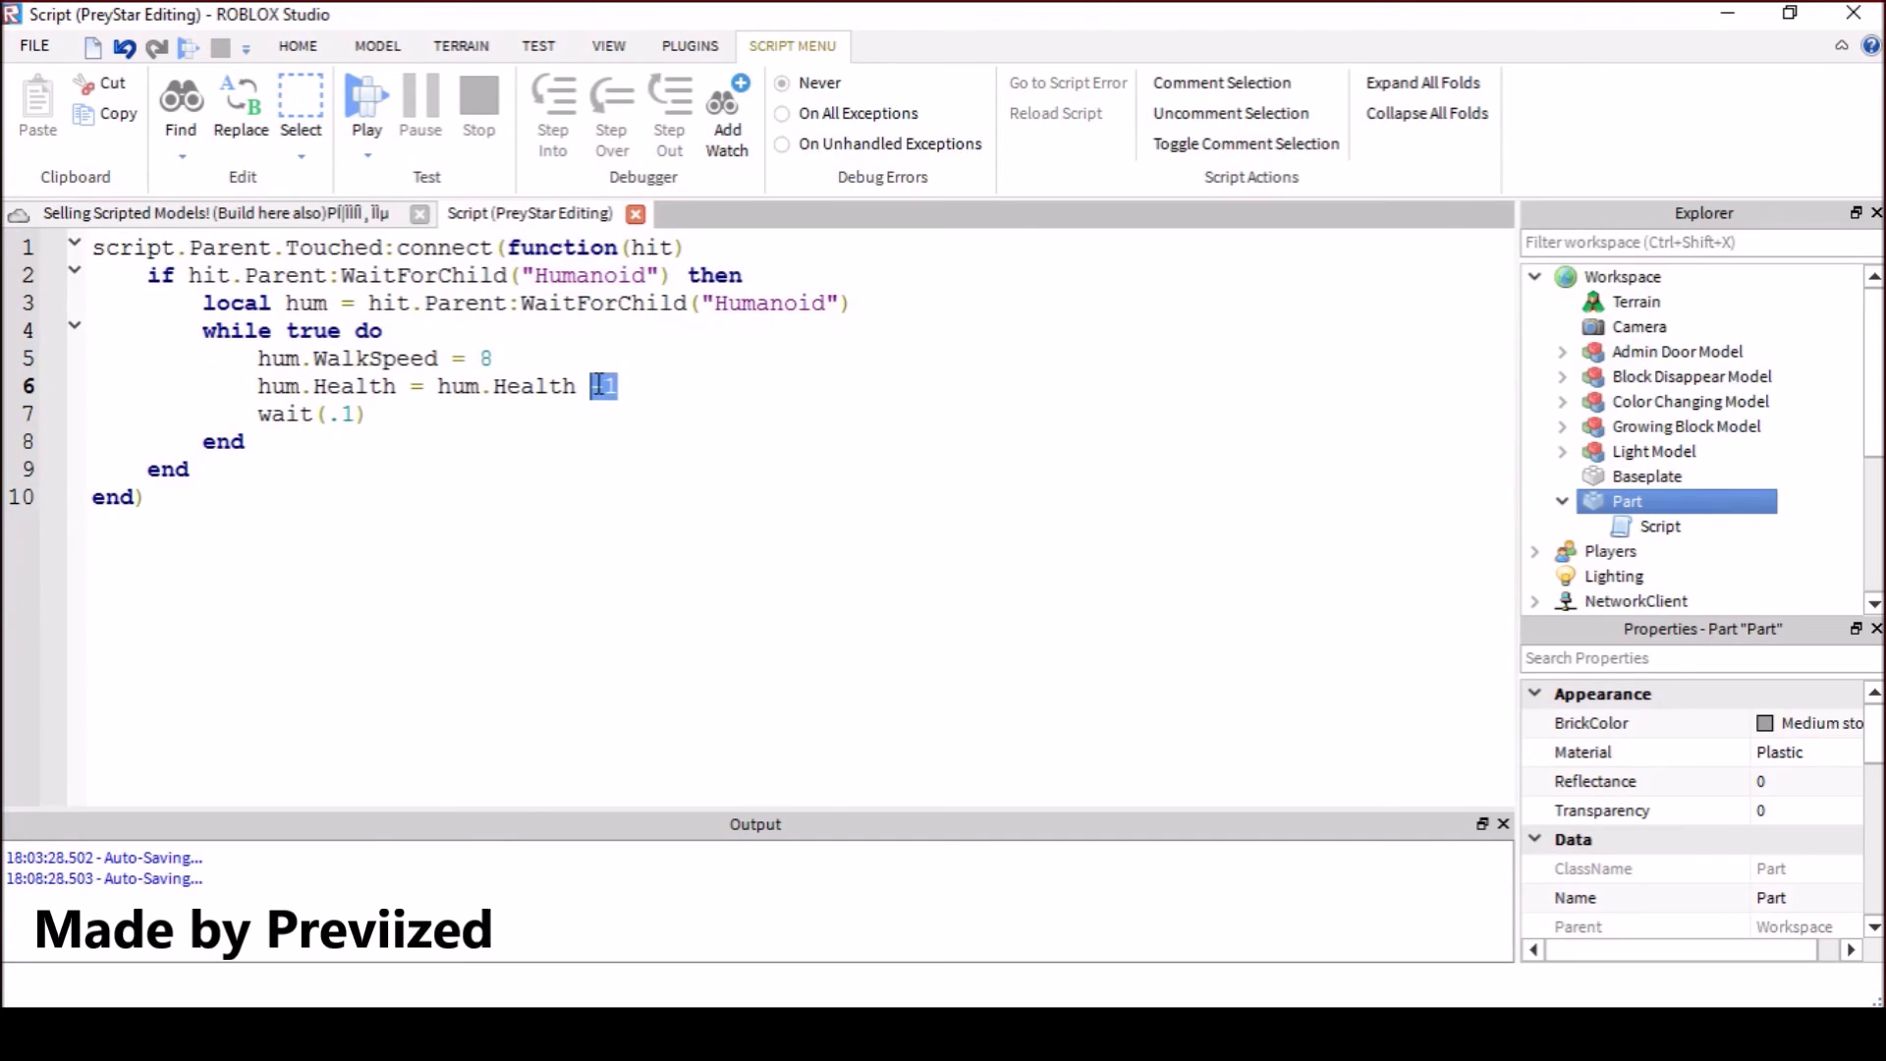
click(359, 420)
double_click(337, 414)
click(368, 415)
text(5)
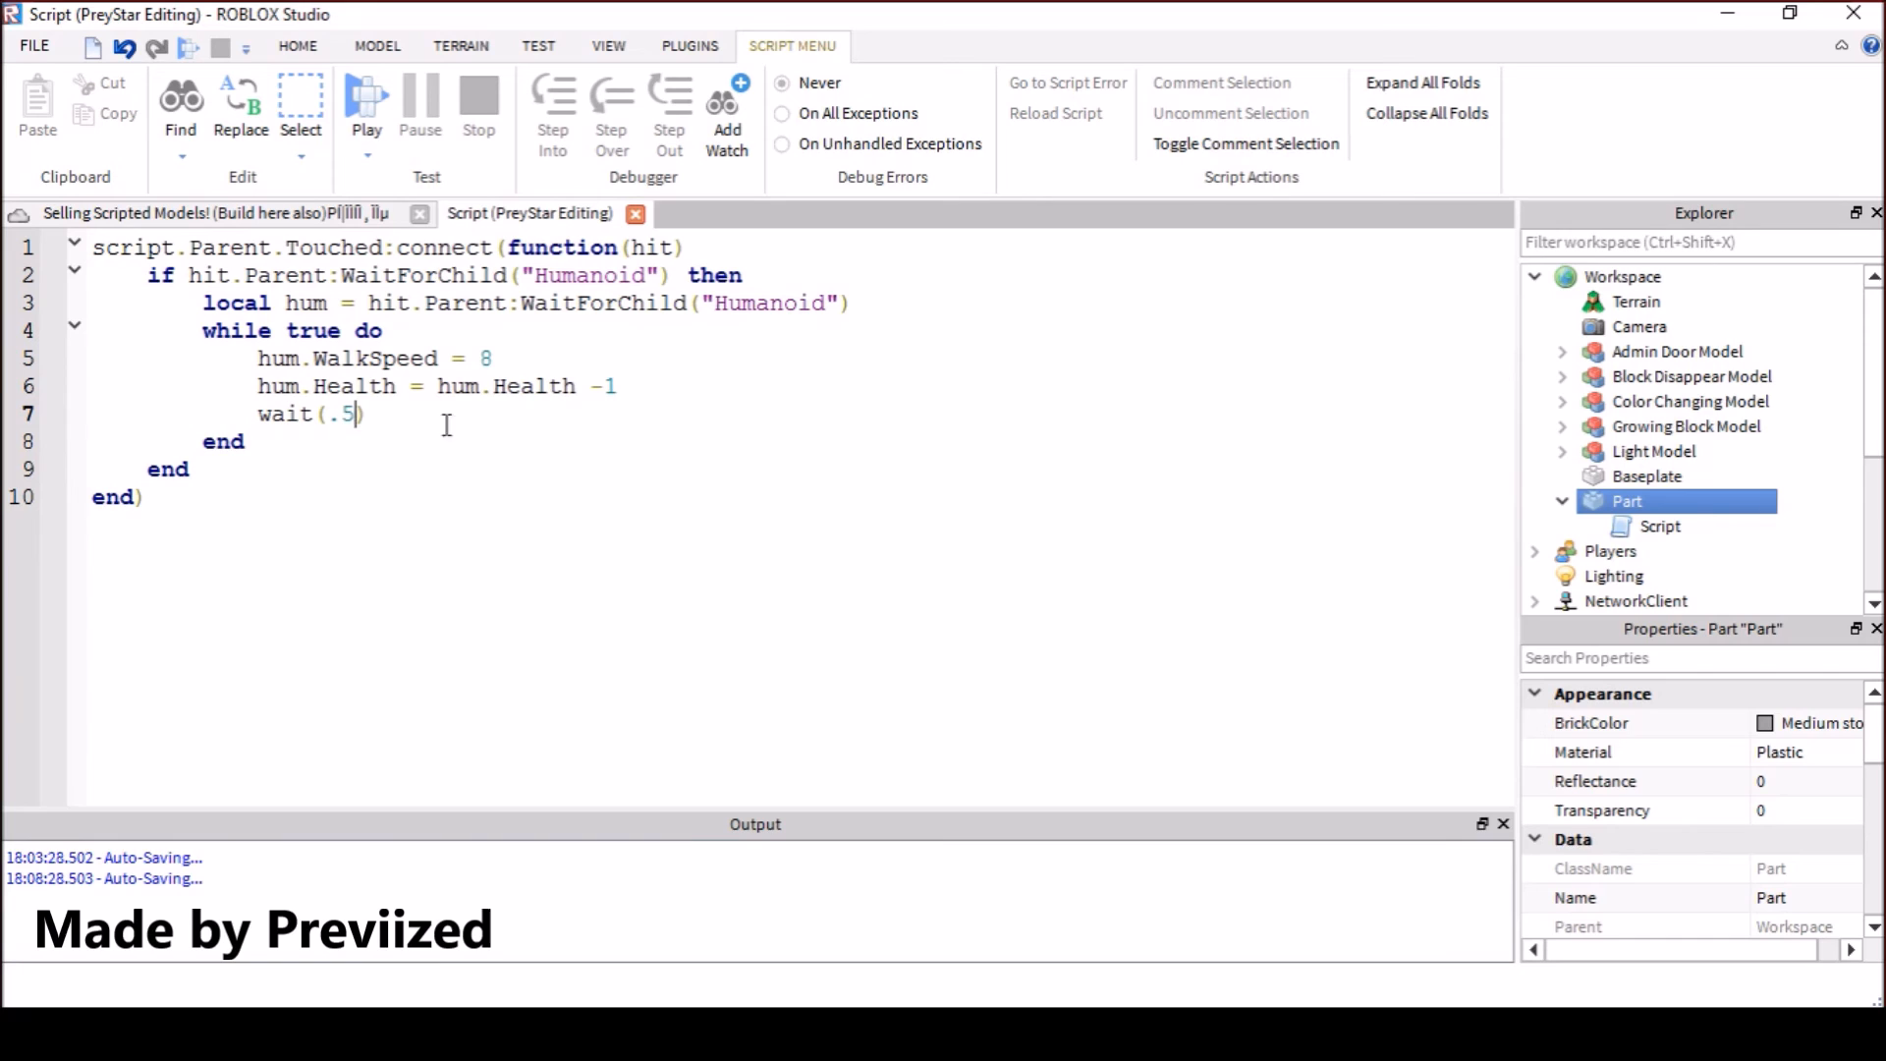
Look over the WalkSpeed assignment once more, then start play-testing the game
drag(386, 331, 486, 358)
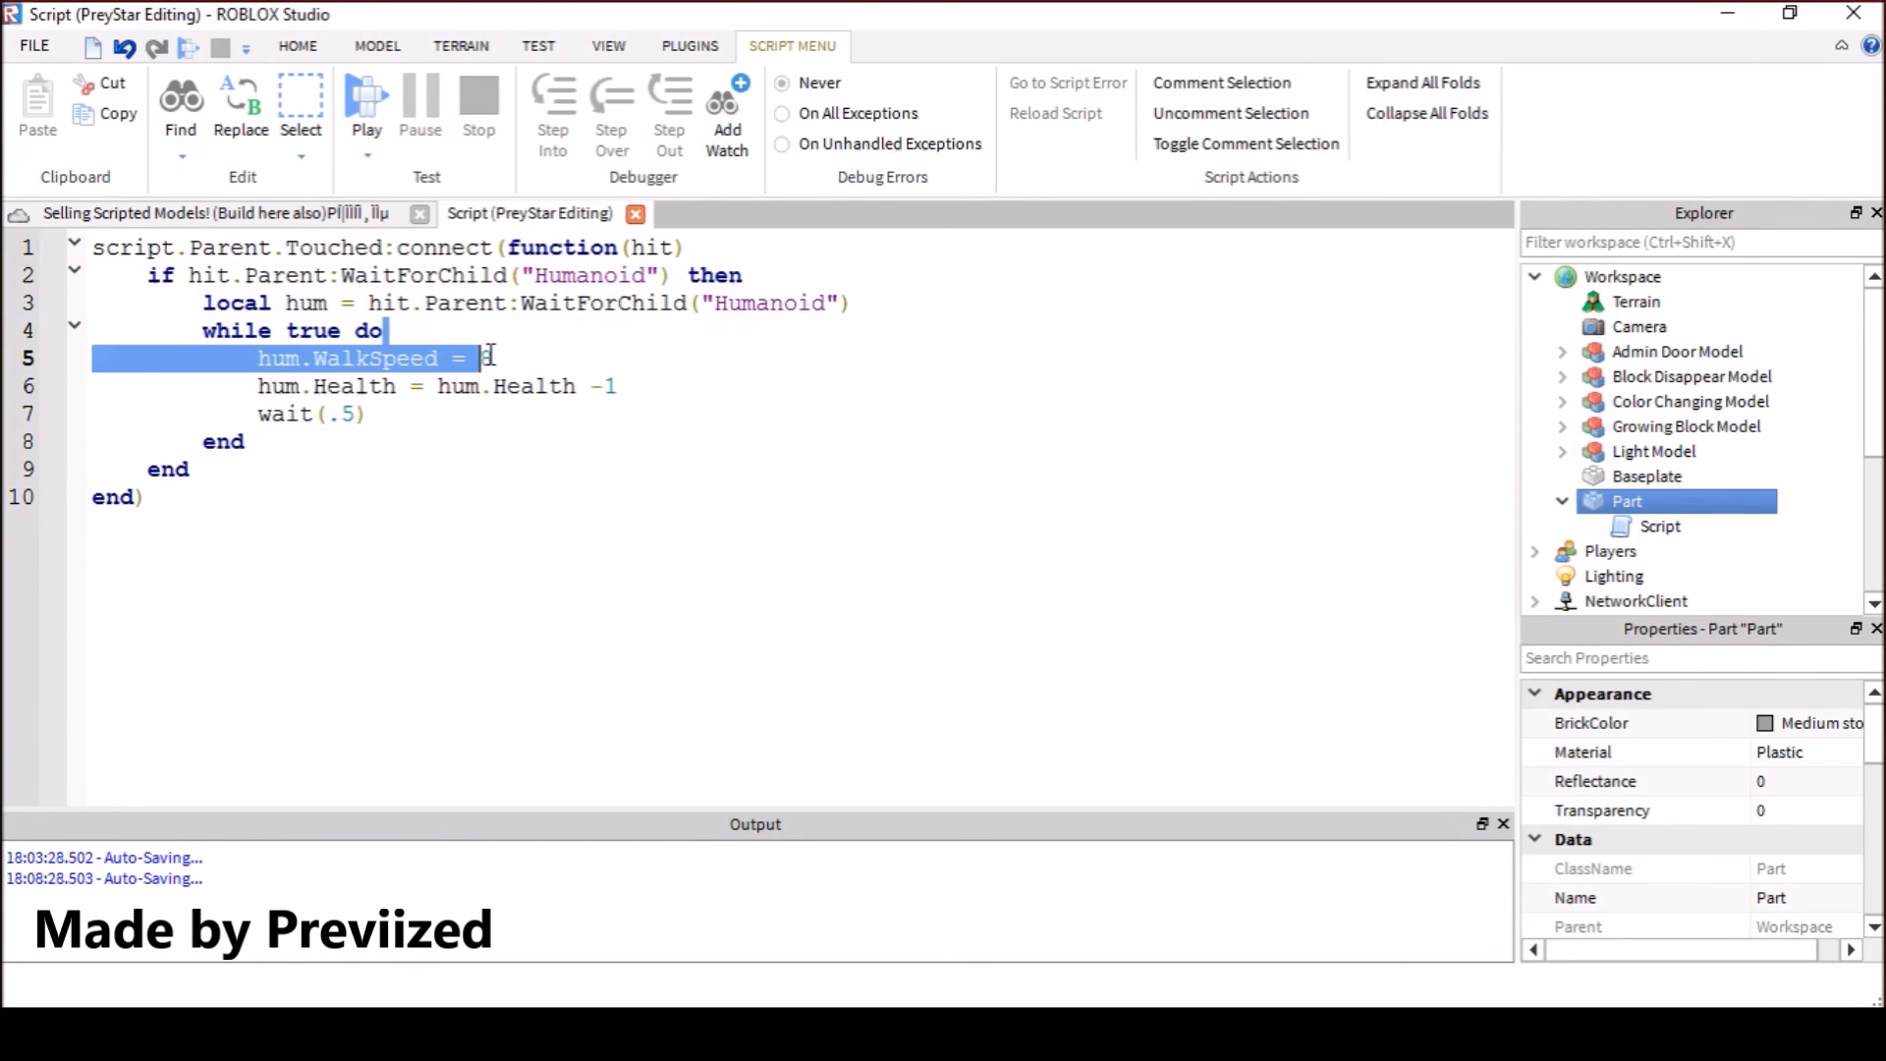
double_click(486, 356)
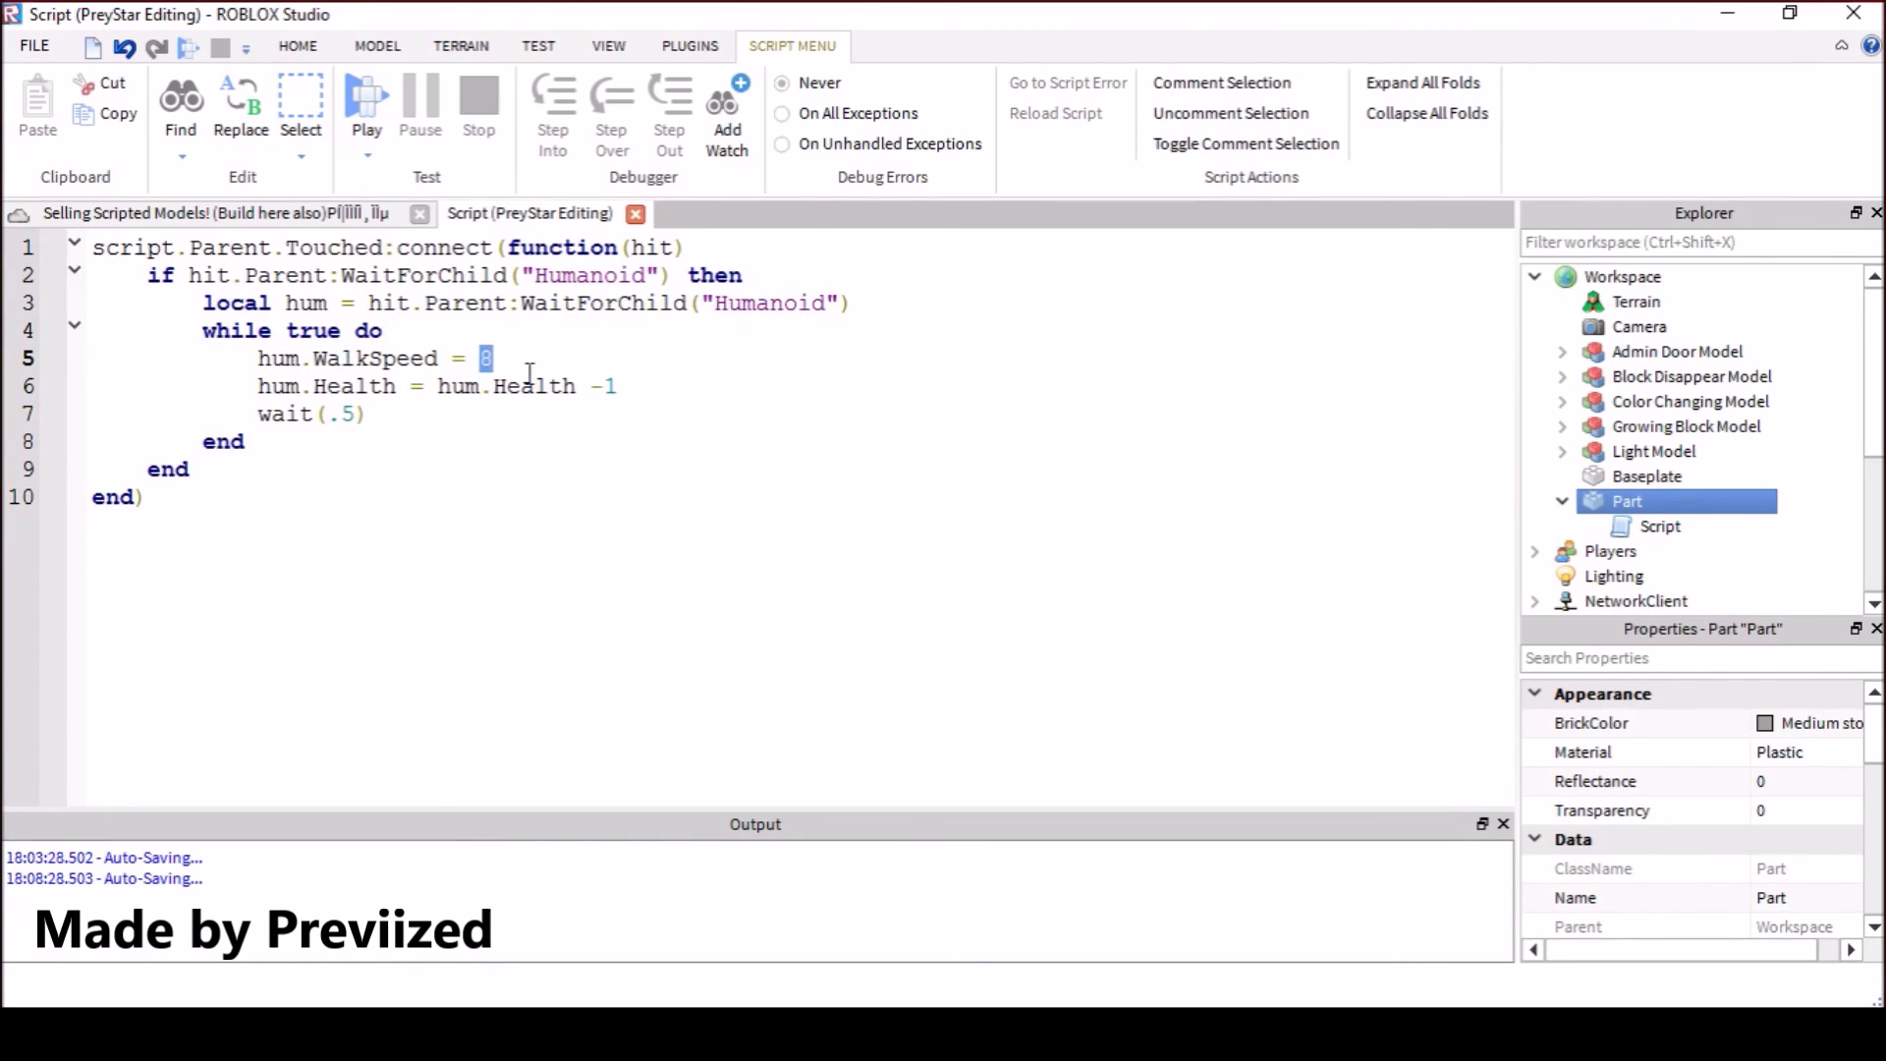
click(403, 442)
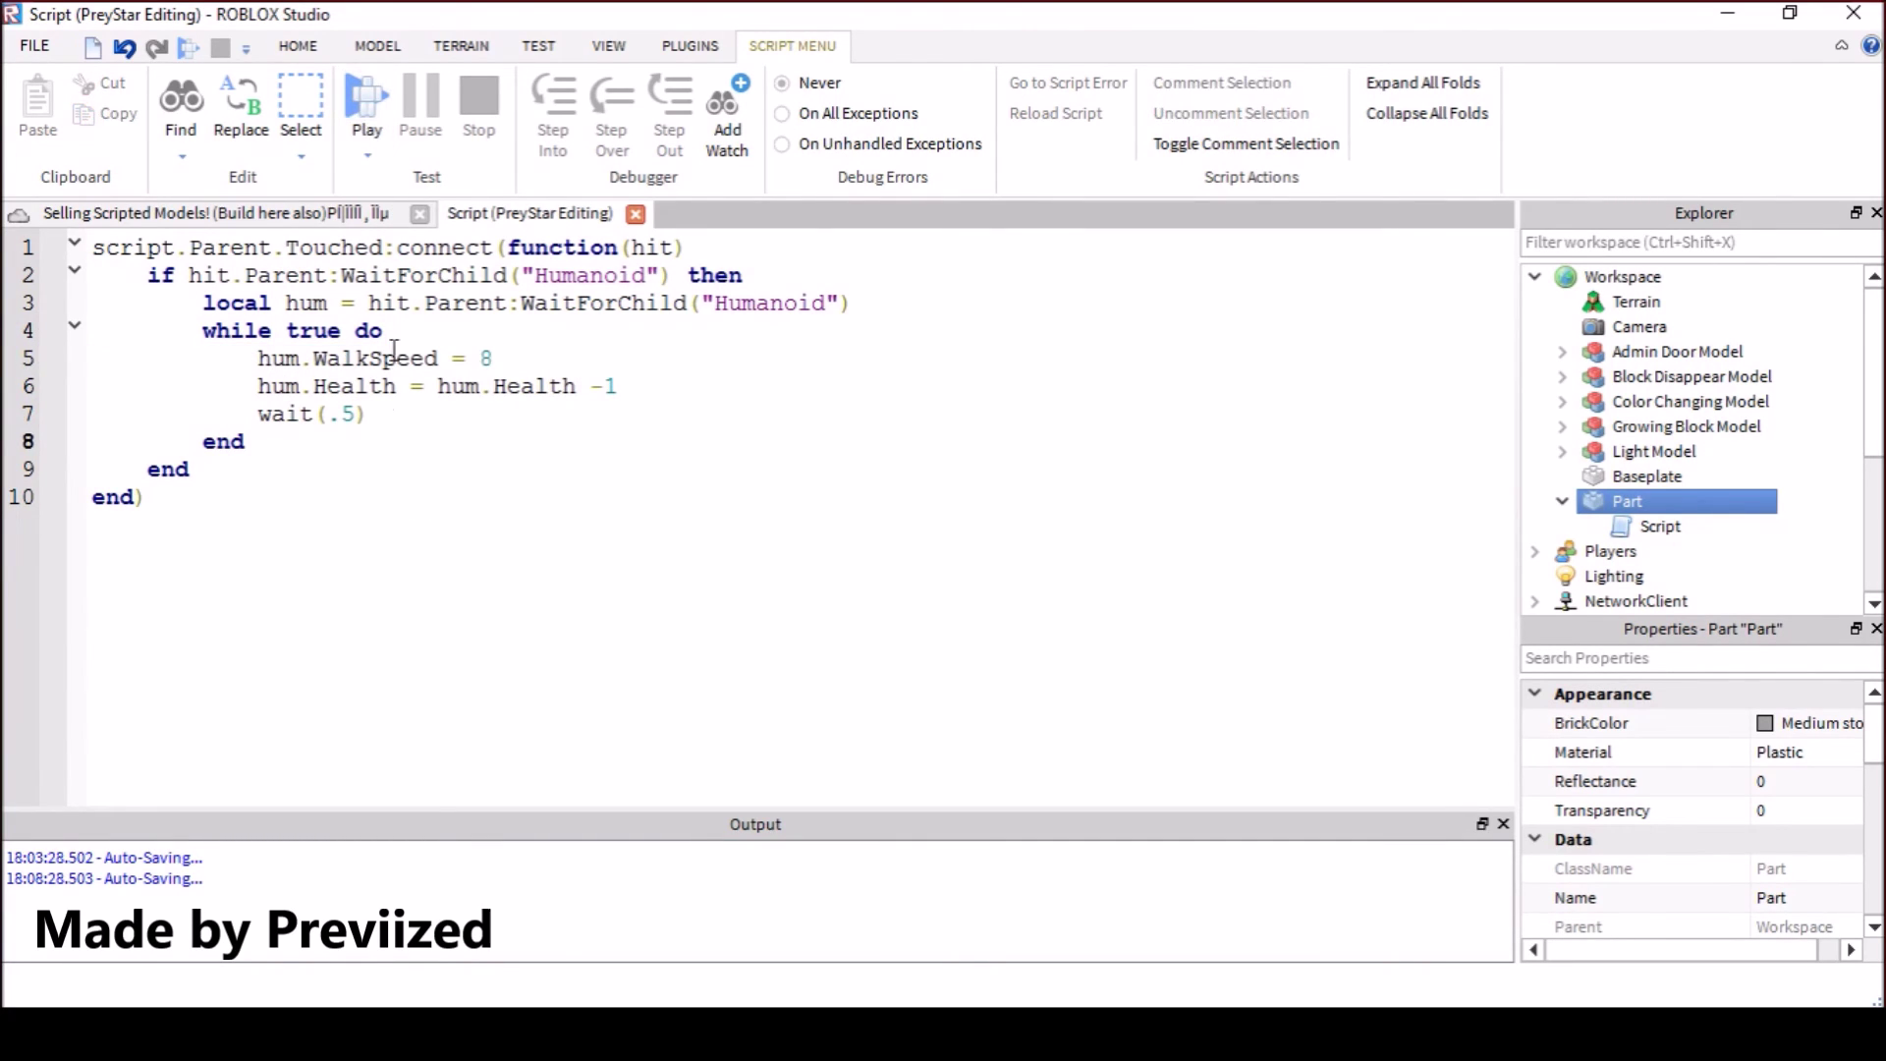
click(363, 106)
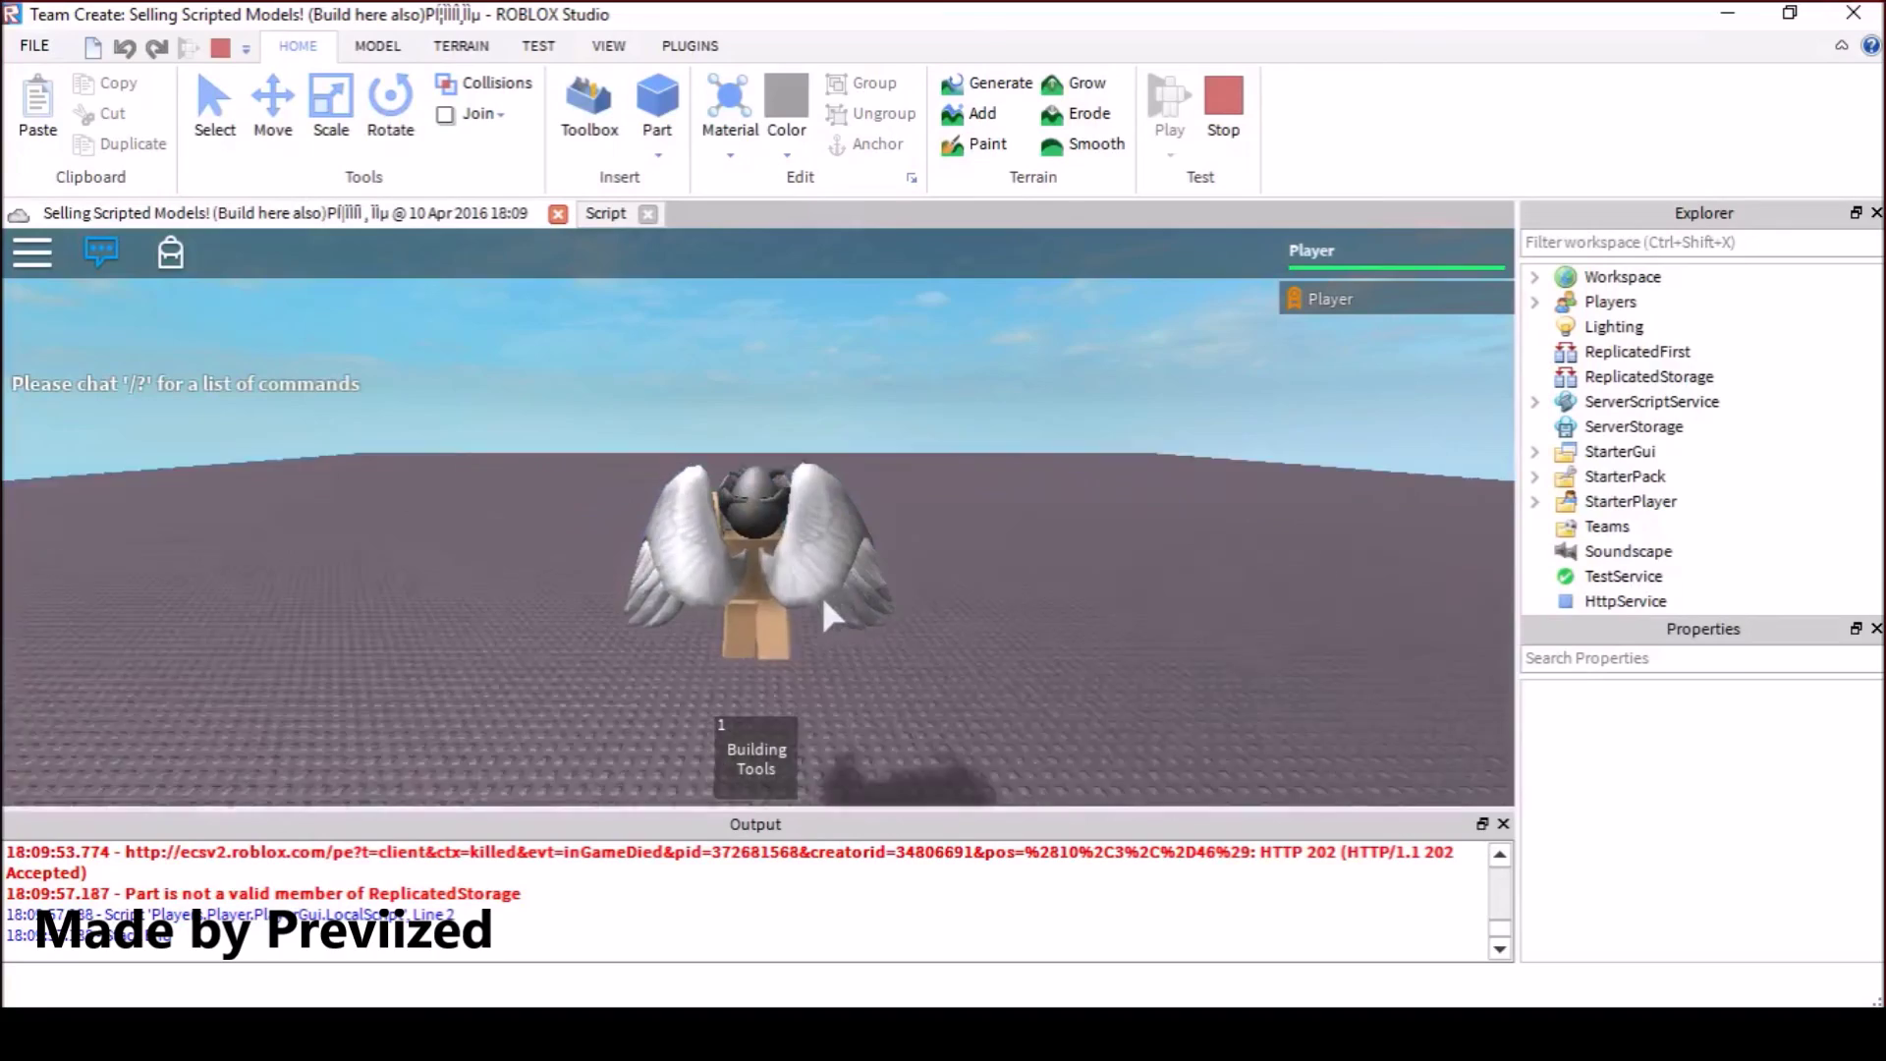
Walk the respawned character onto the part and watch from above as its health drains
right_drag(891, 519, 947, 443)
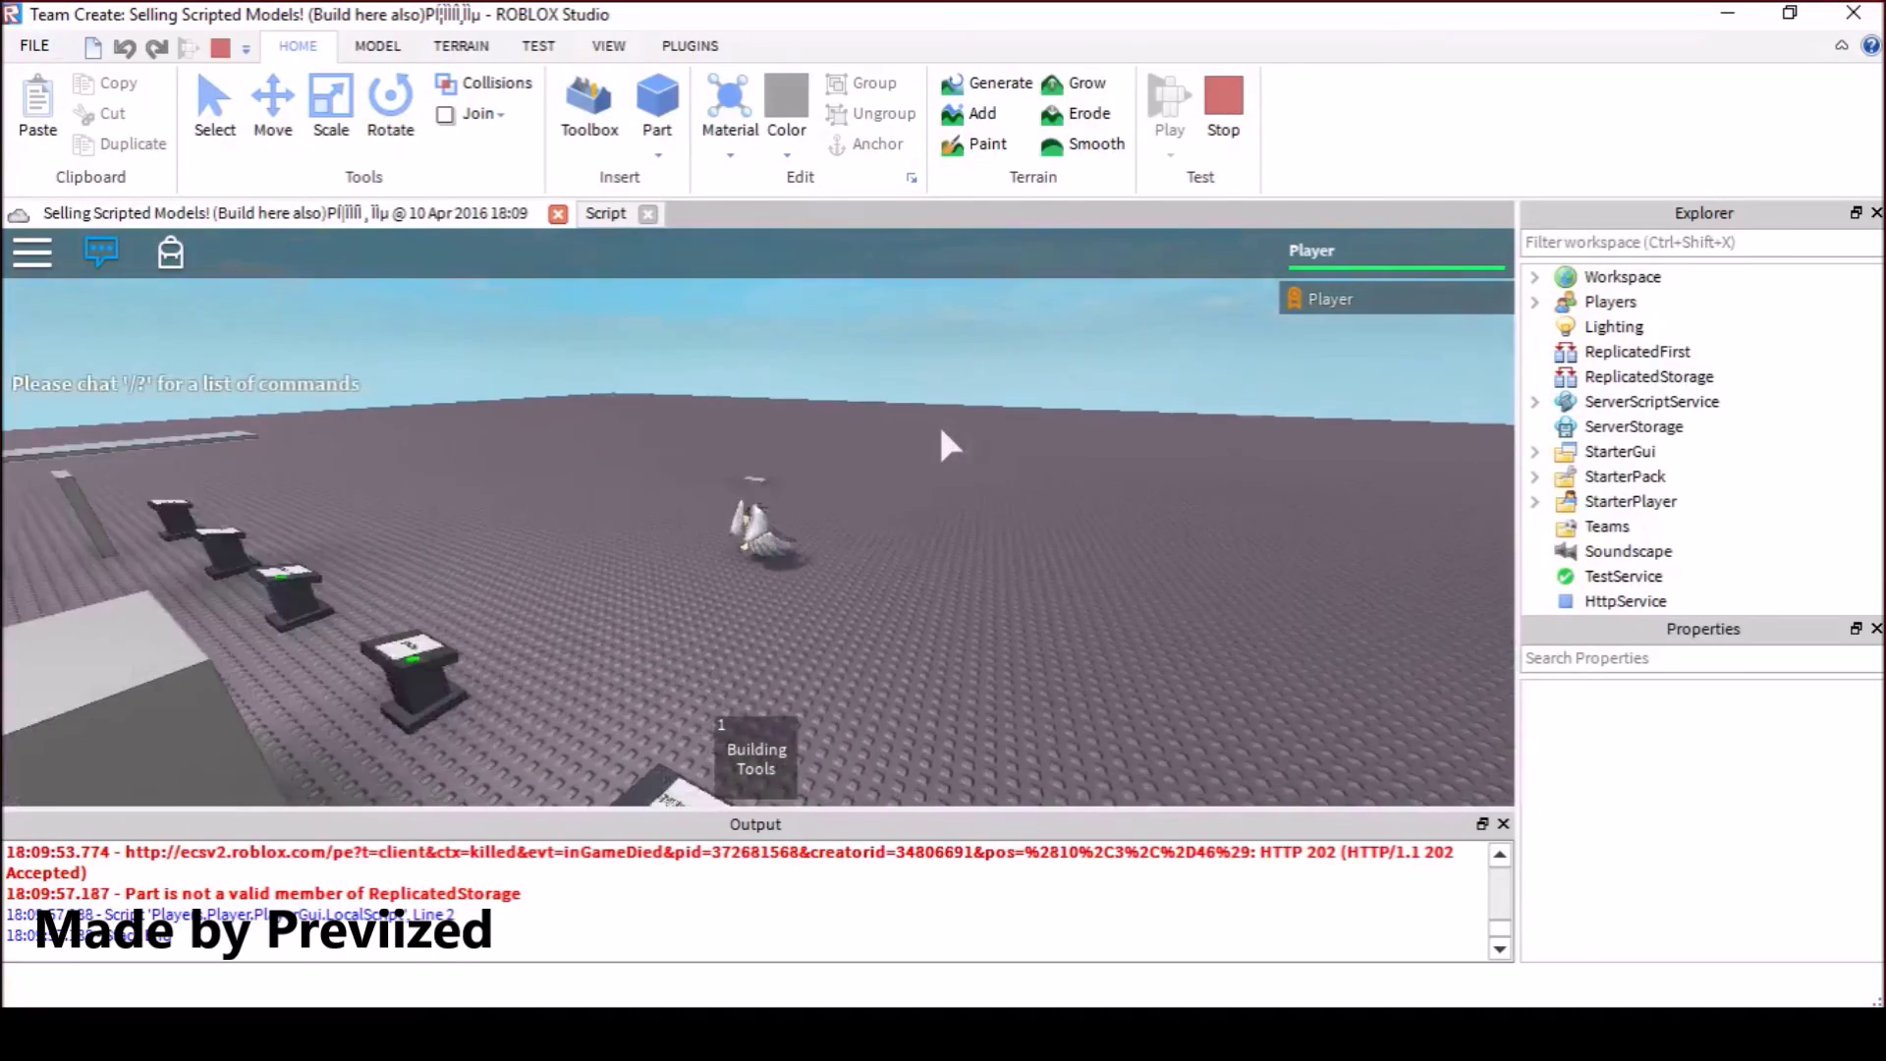
scroll(938, 421, up, 5)
scroll(939, 421, down, 3)
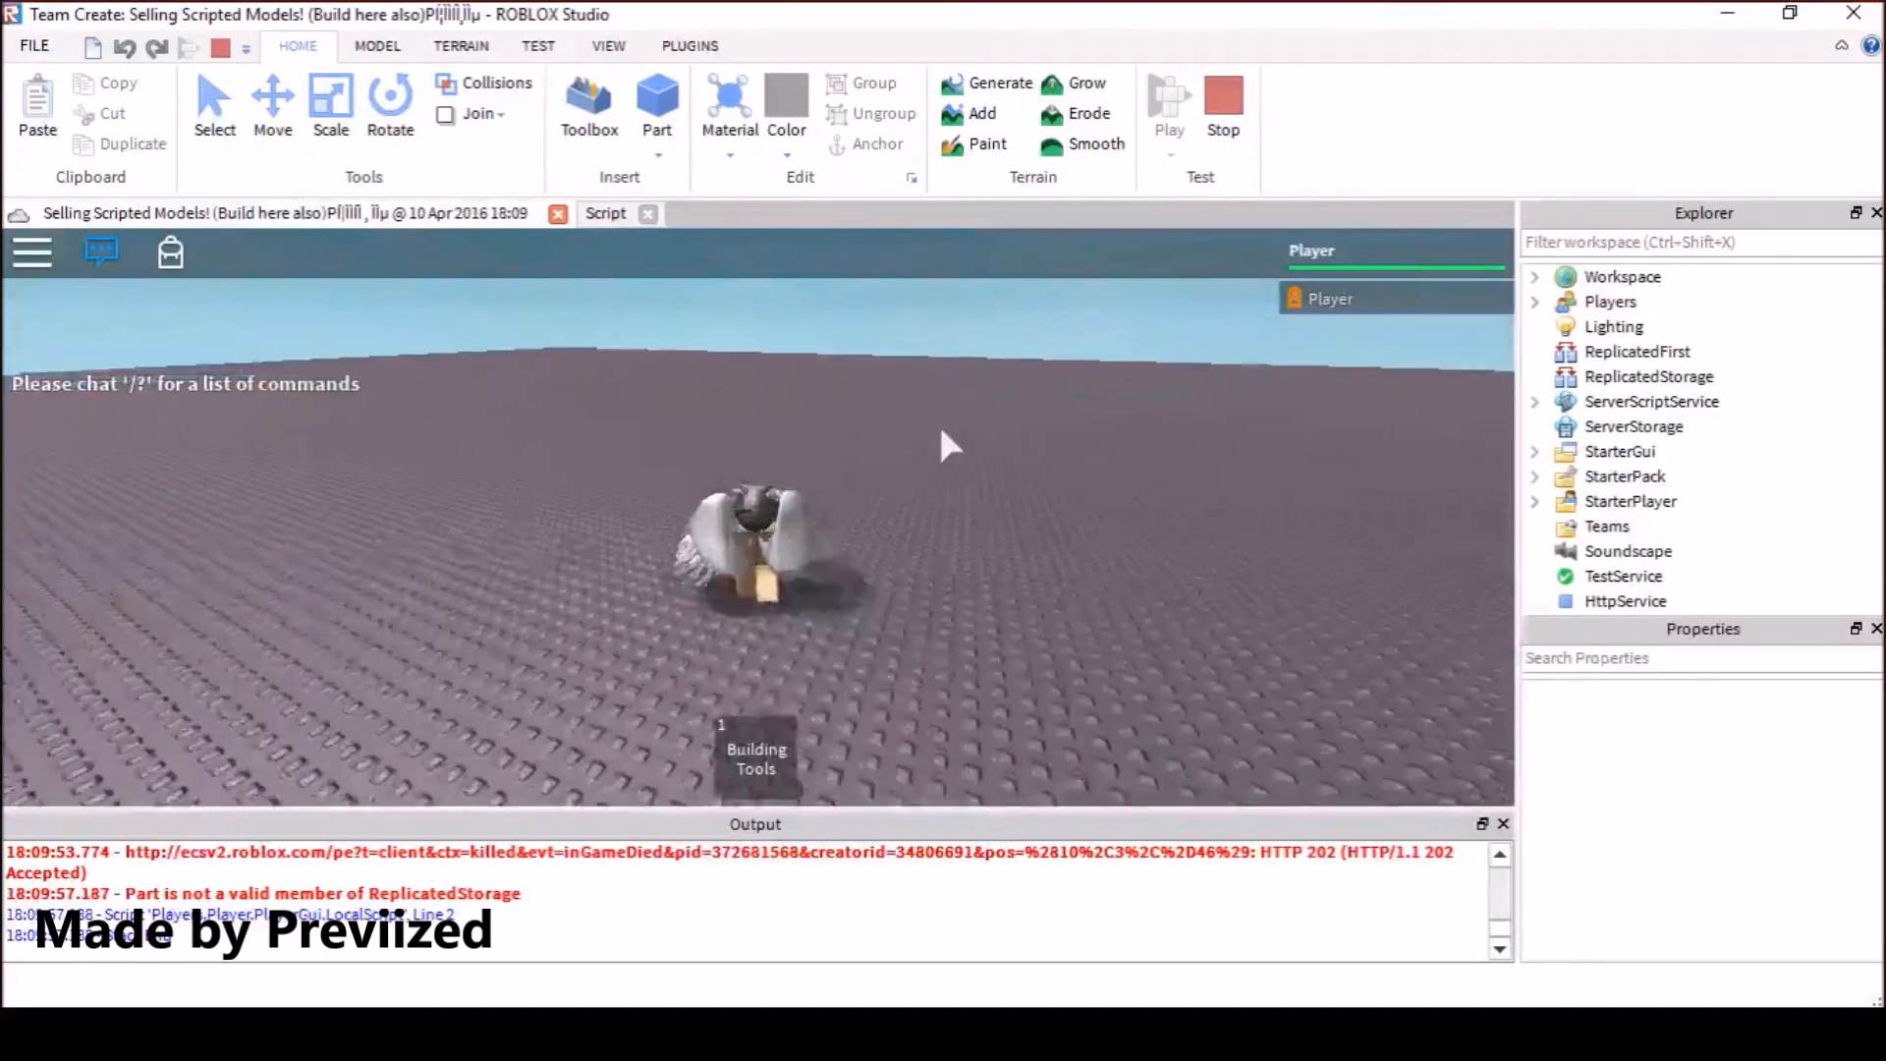
scroll(939, 423, up, 2)
key(w)
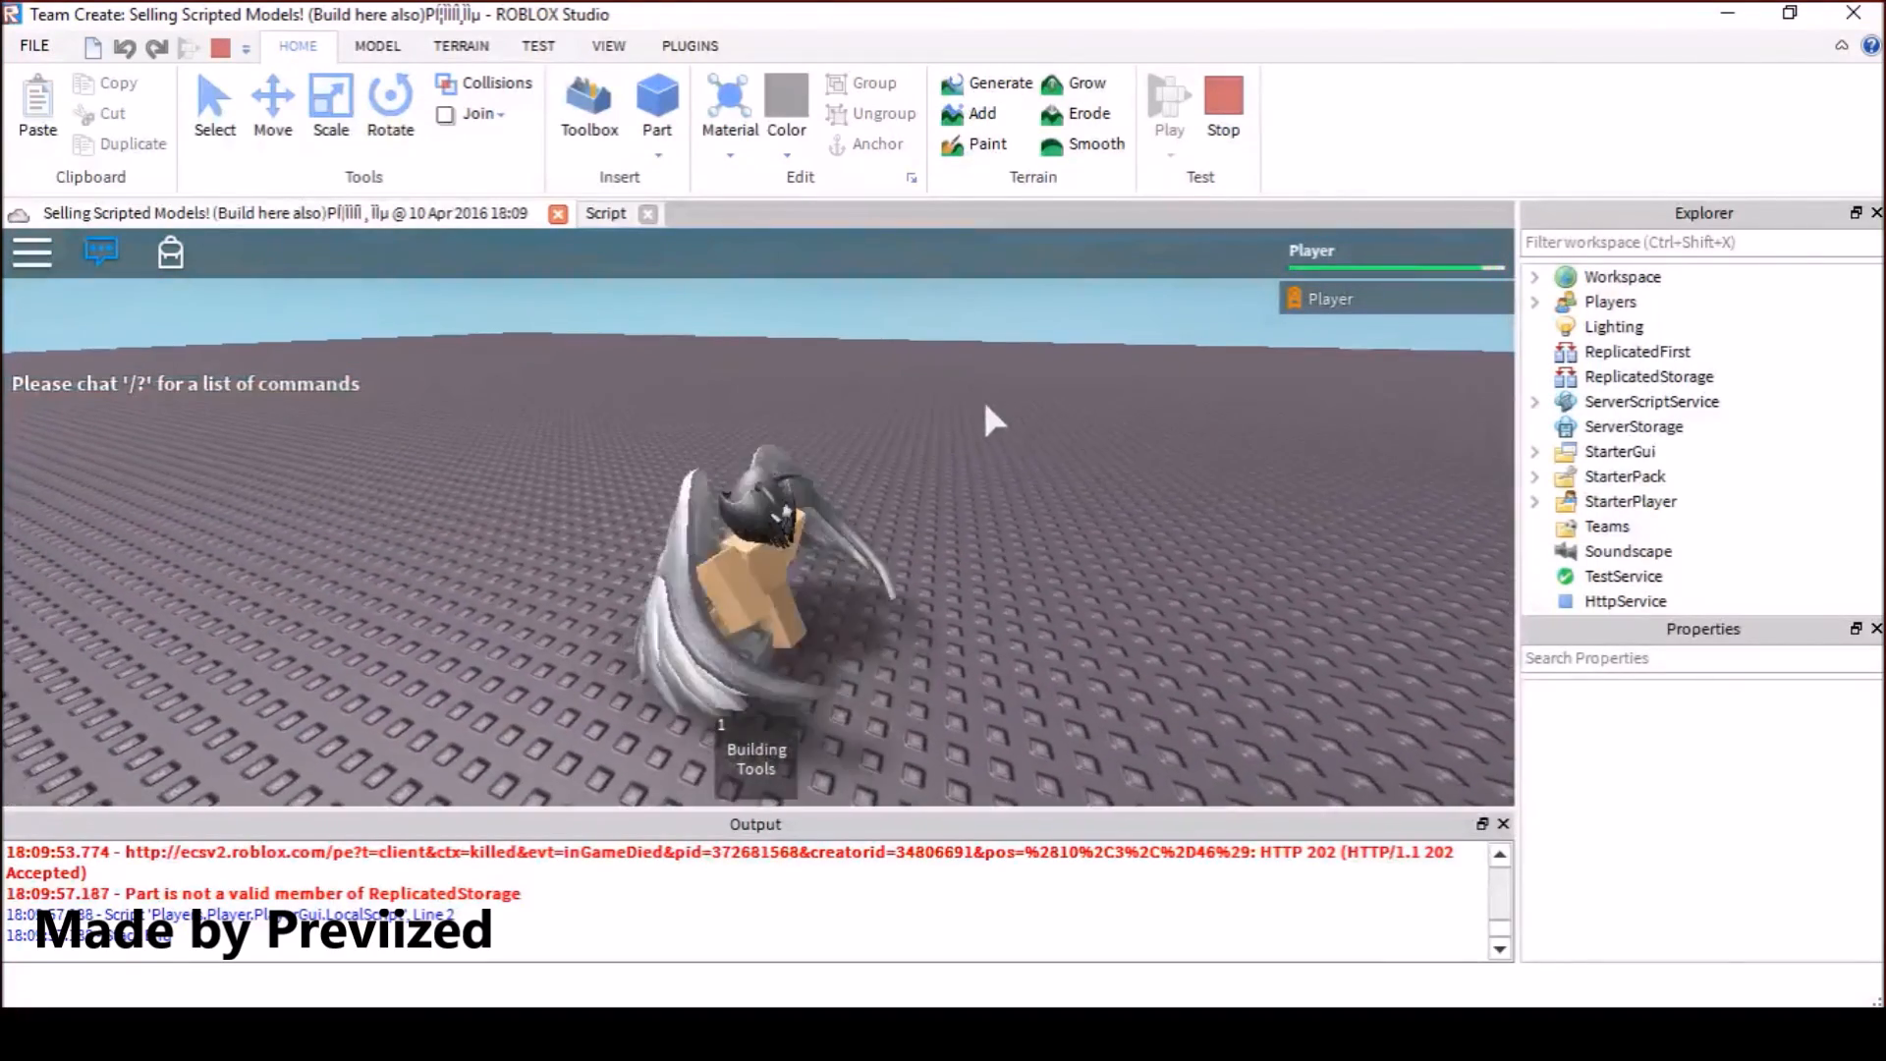
key(a)
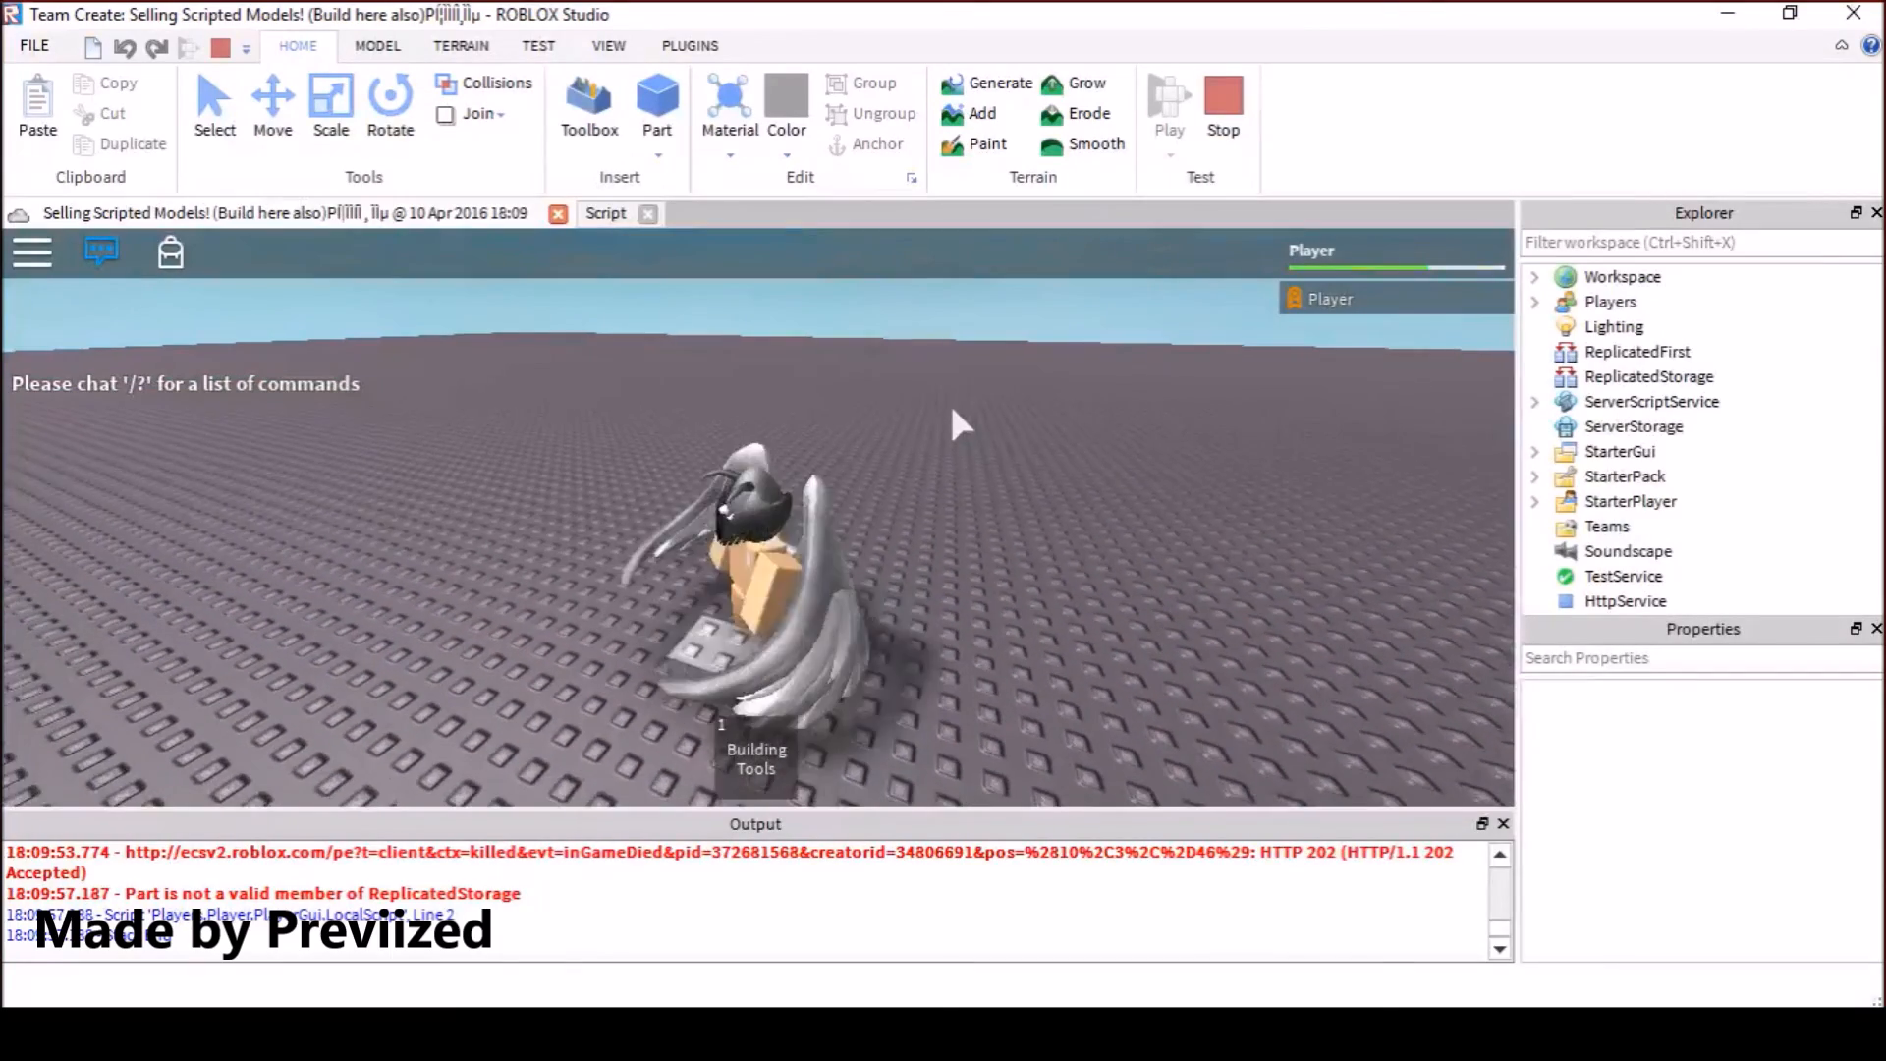
right_drag(1453, 391, 1345, 401)
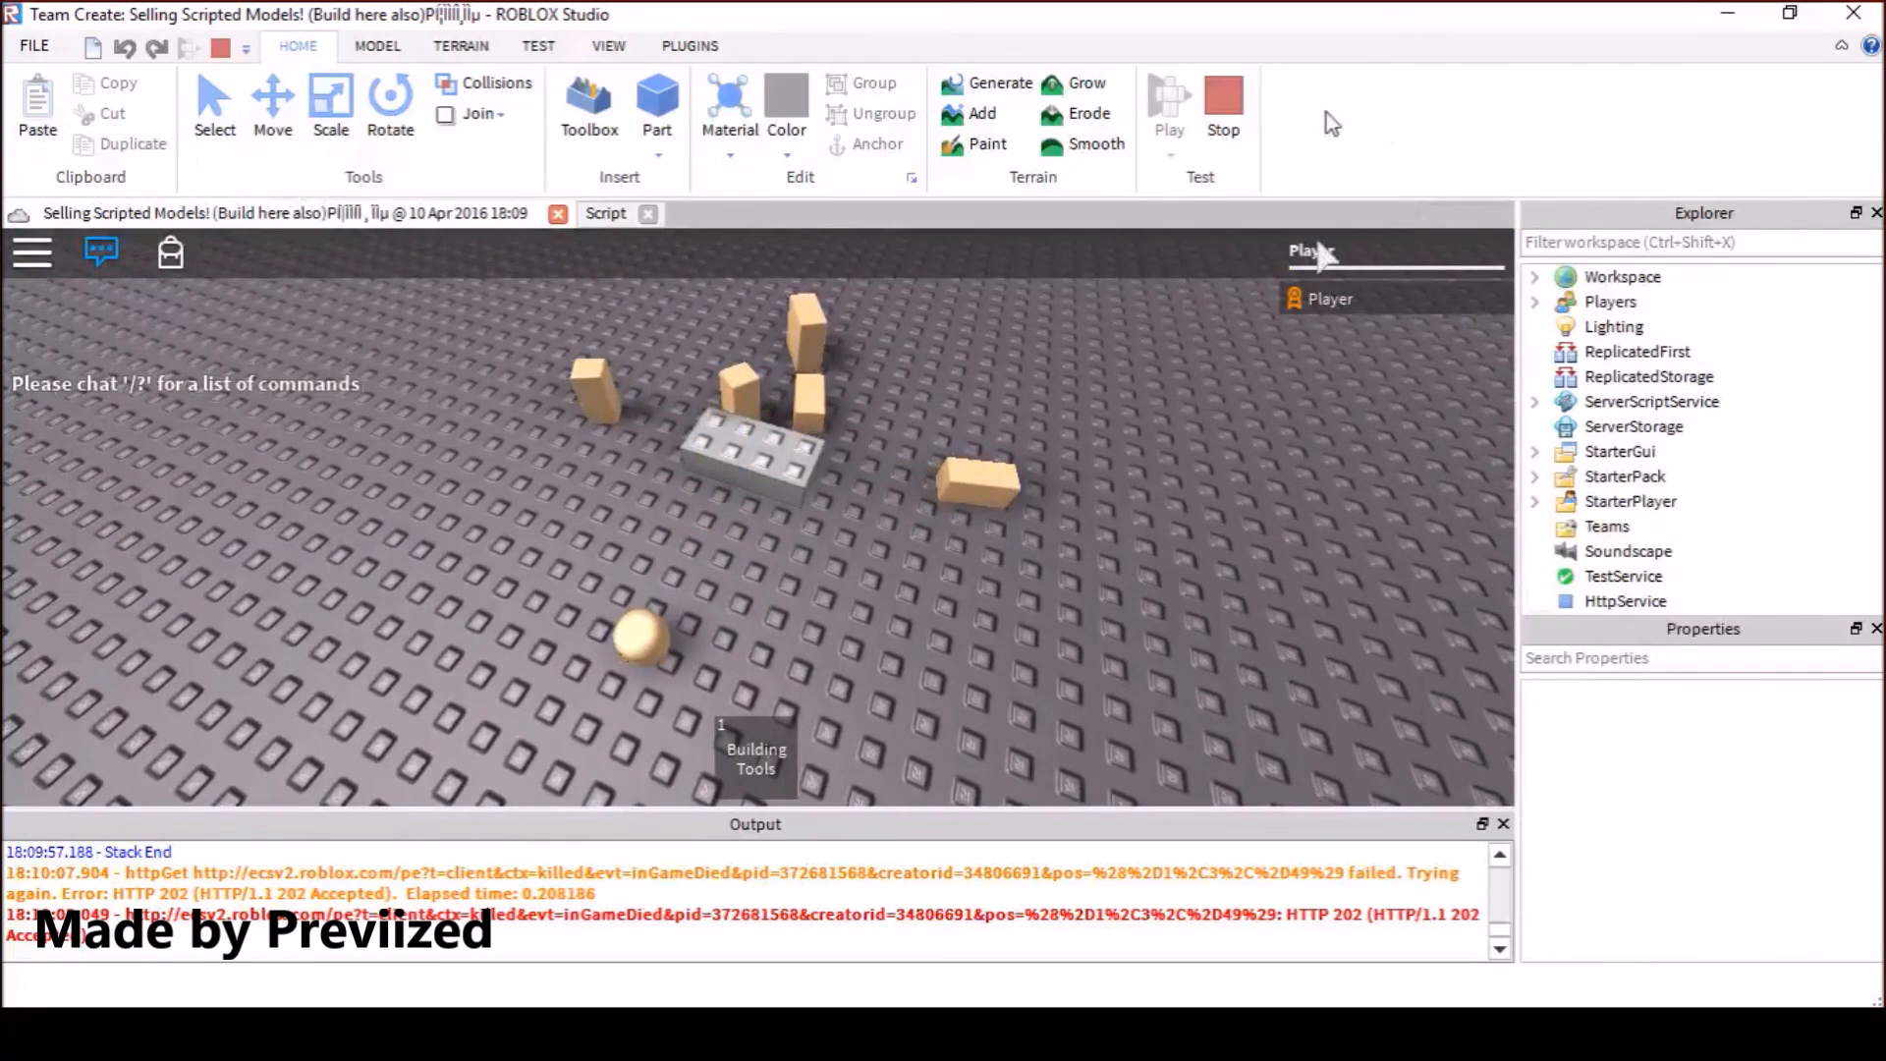
Stop the play test, look around the part, and clear the Output log of old messages
click(1224, 106)
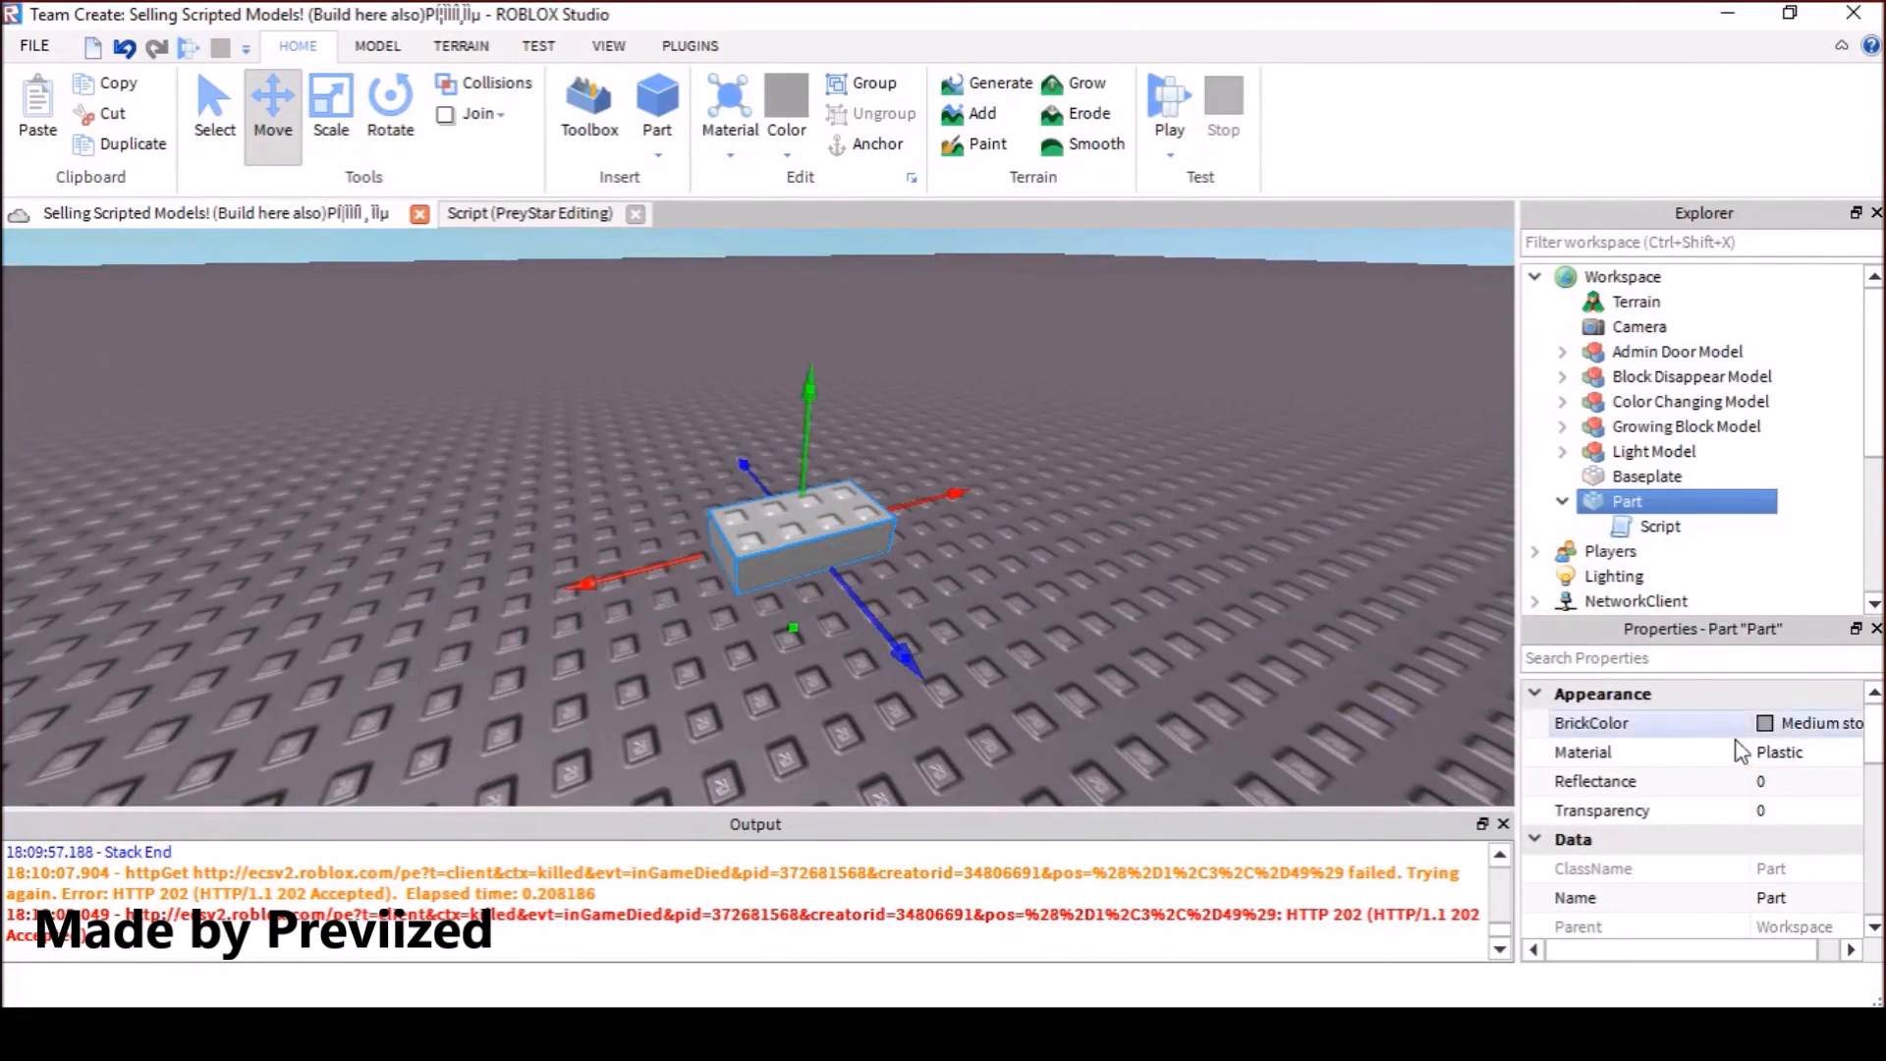
scroll(1728, 737, down, 3)
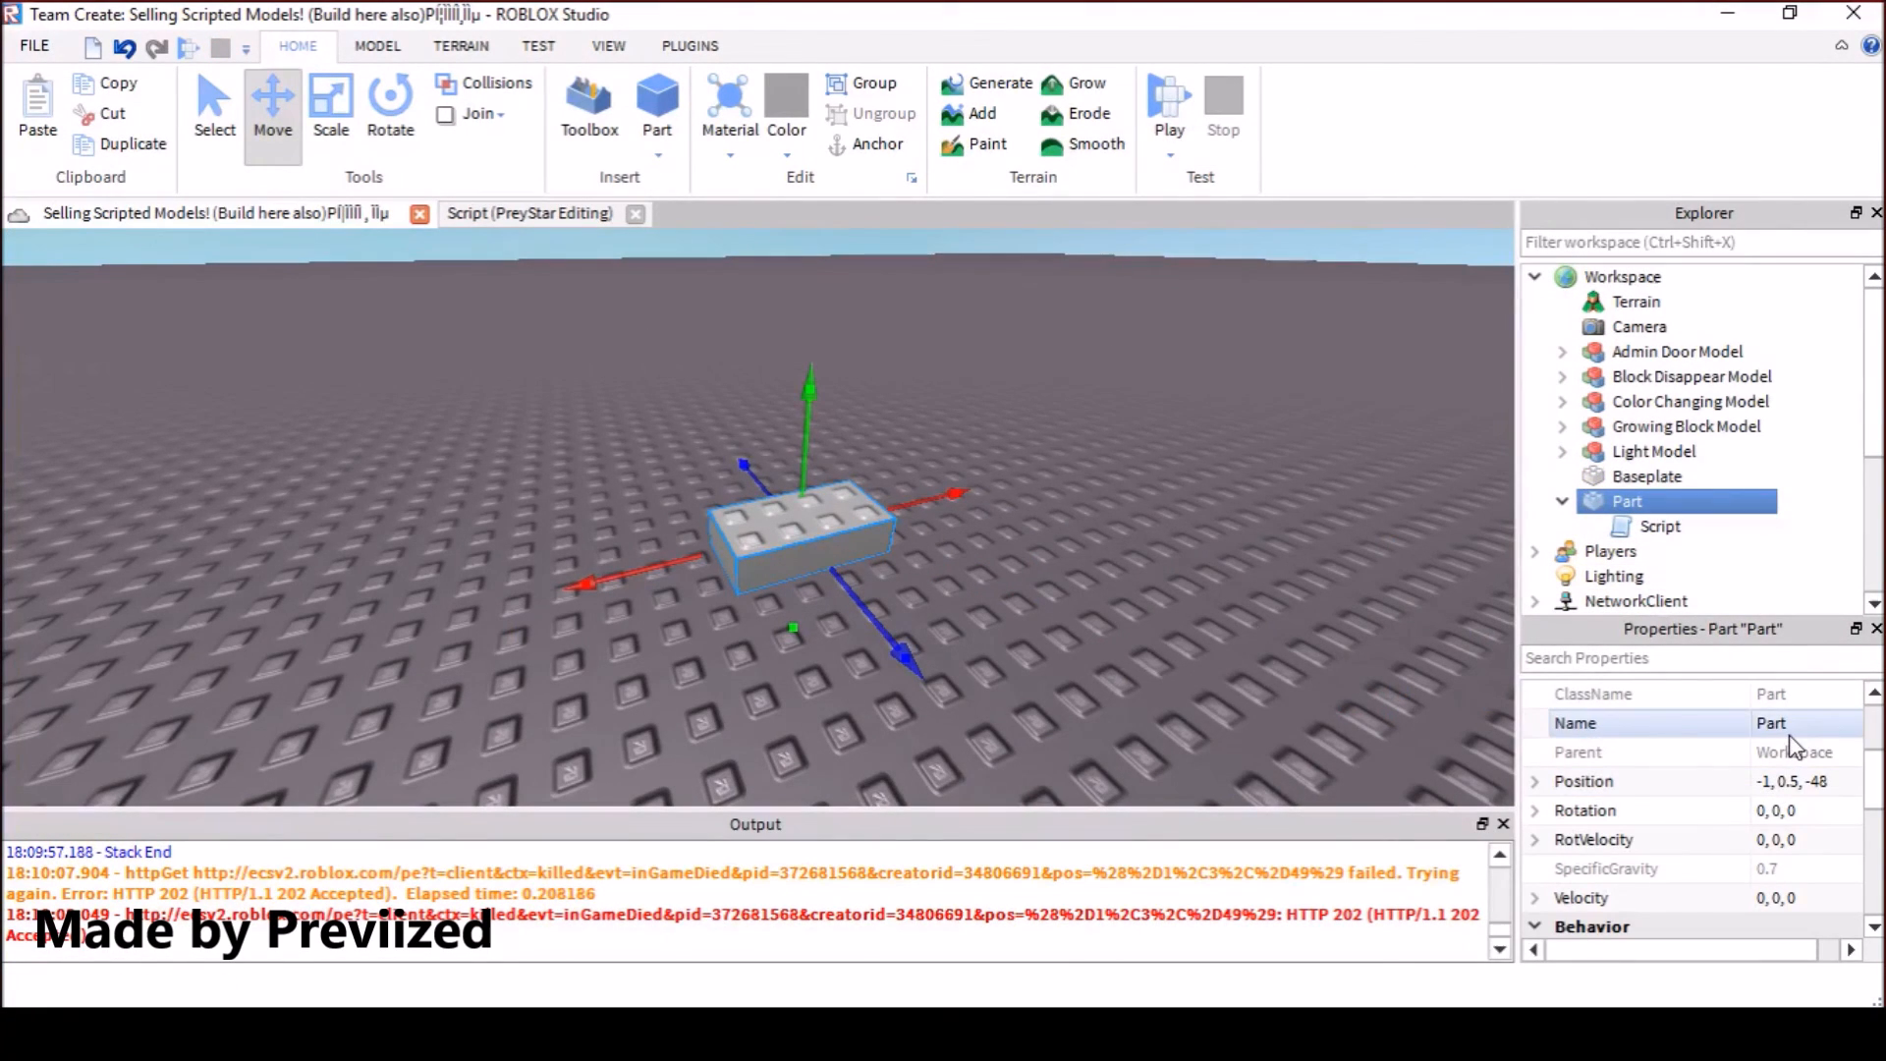
scroll(1030, 572, down, 3)
scroll(1031, 572, up, 3)
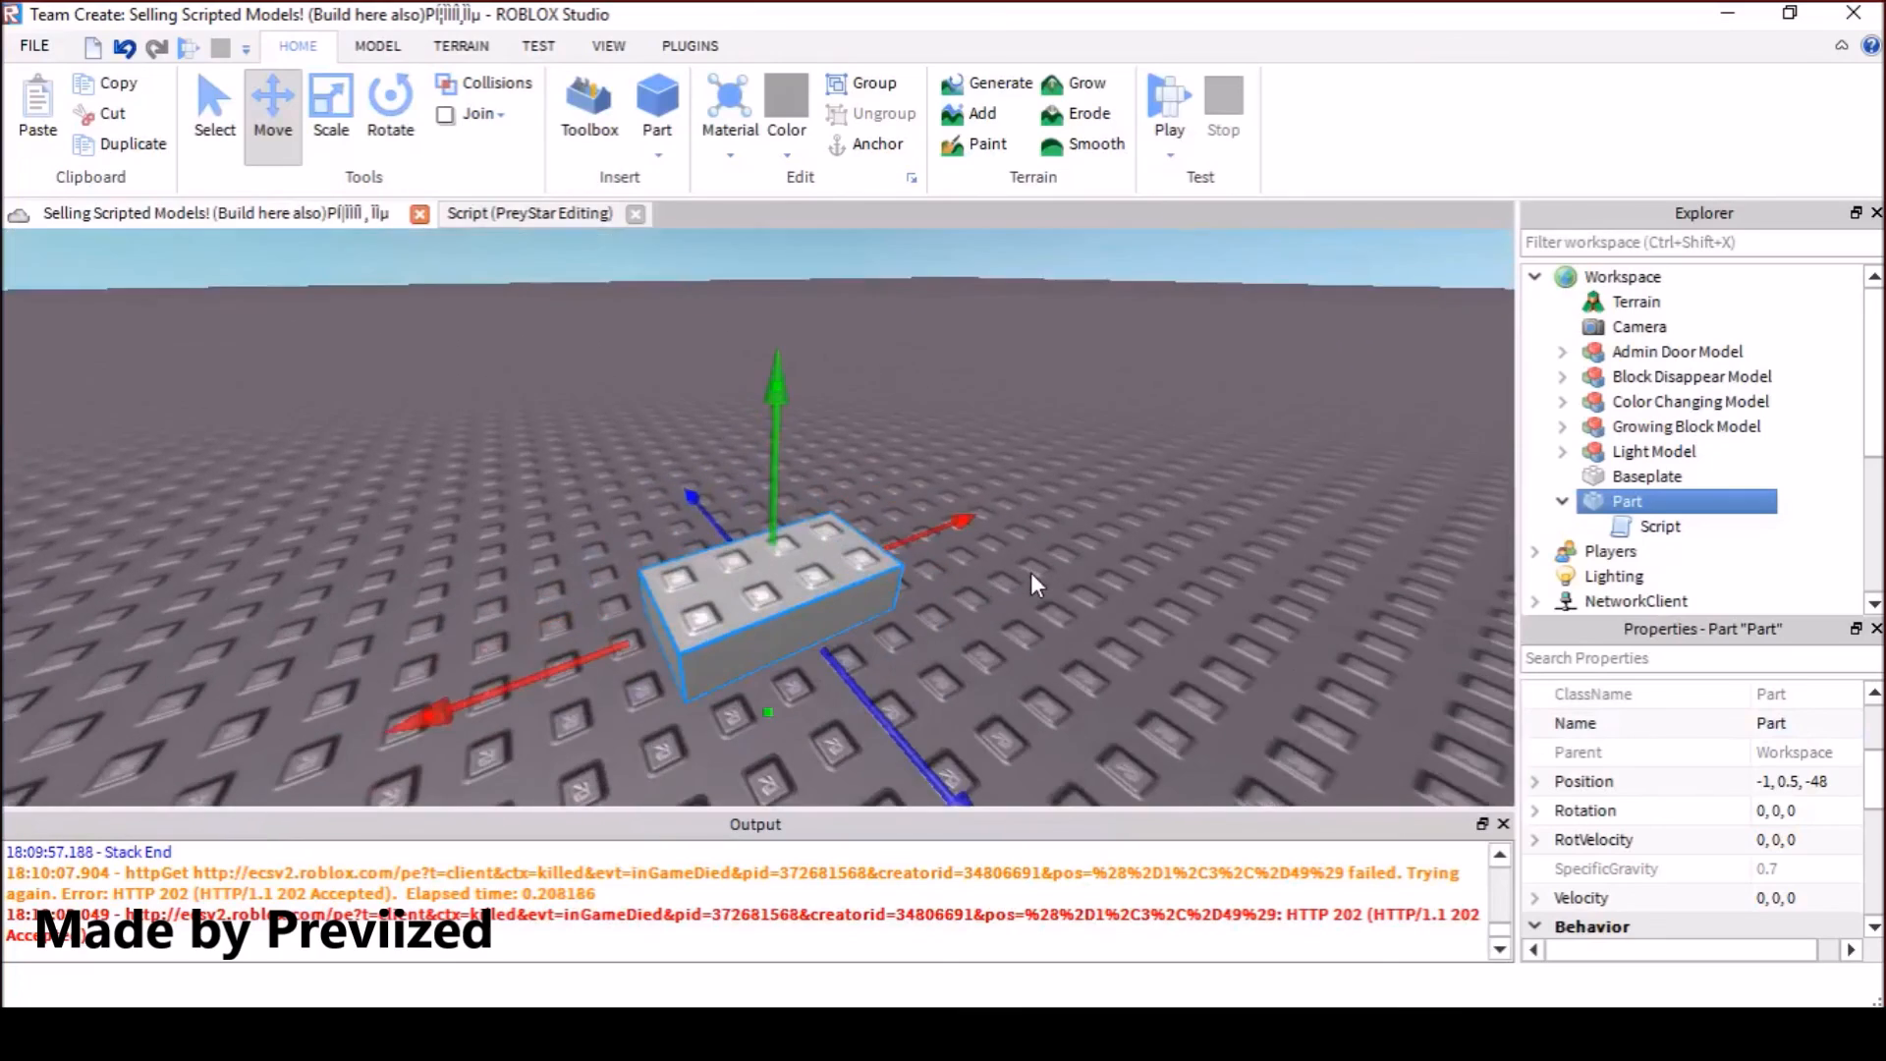
scroll(1030, 572, up, 2)
scroll(1030, 572, up, 5)
scroll(1031, 573, down, 4)
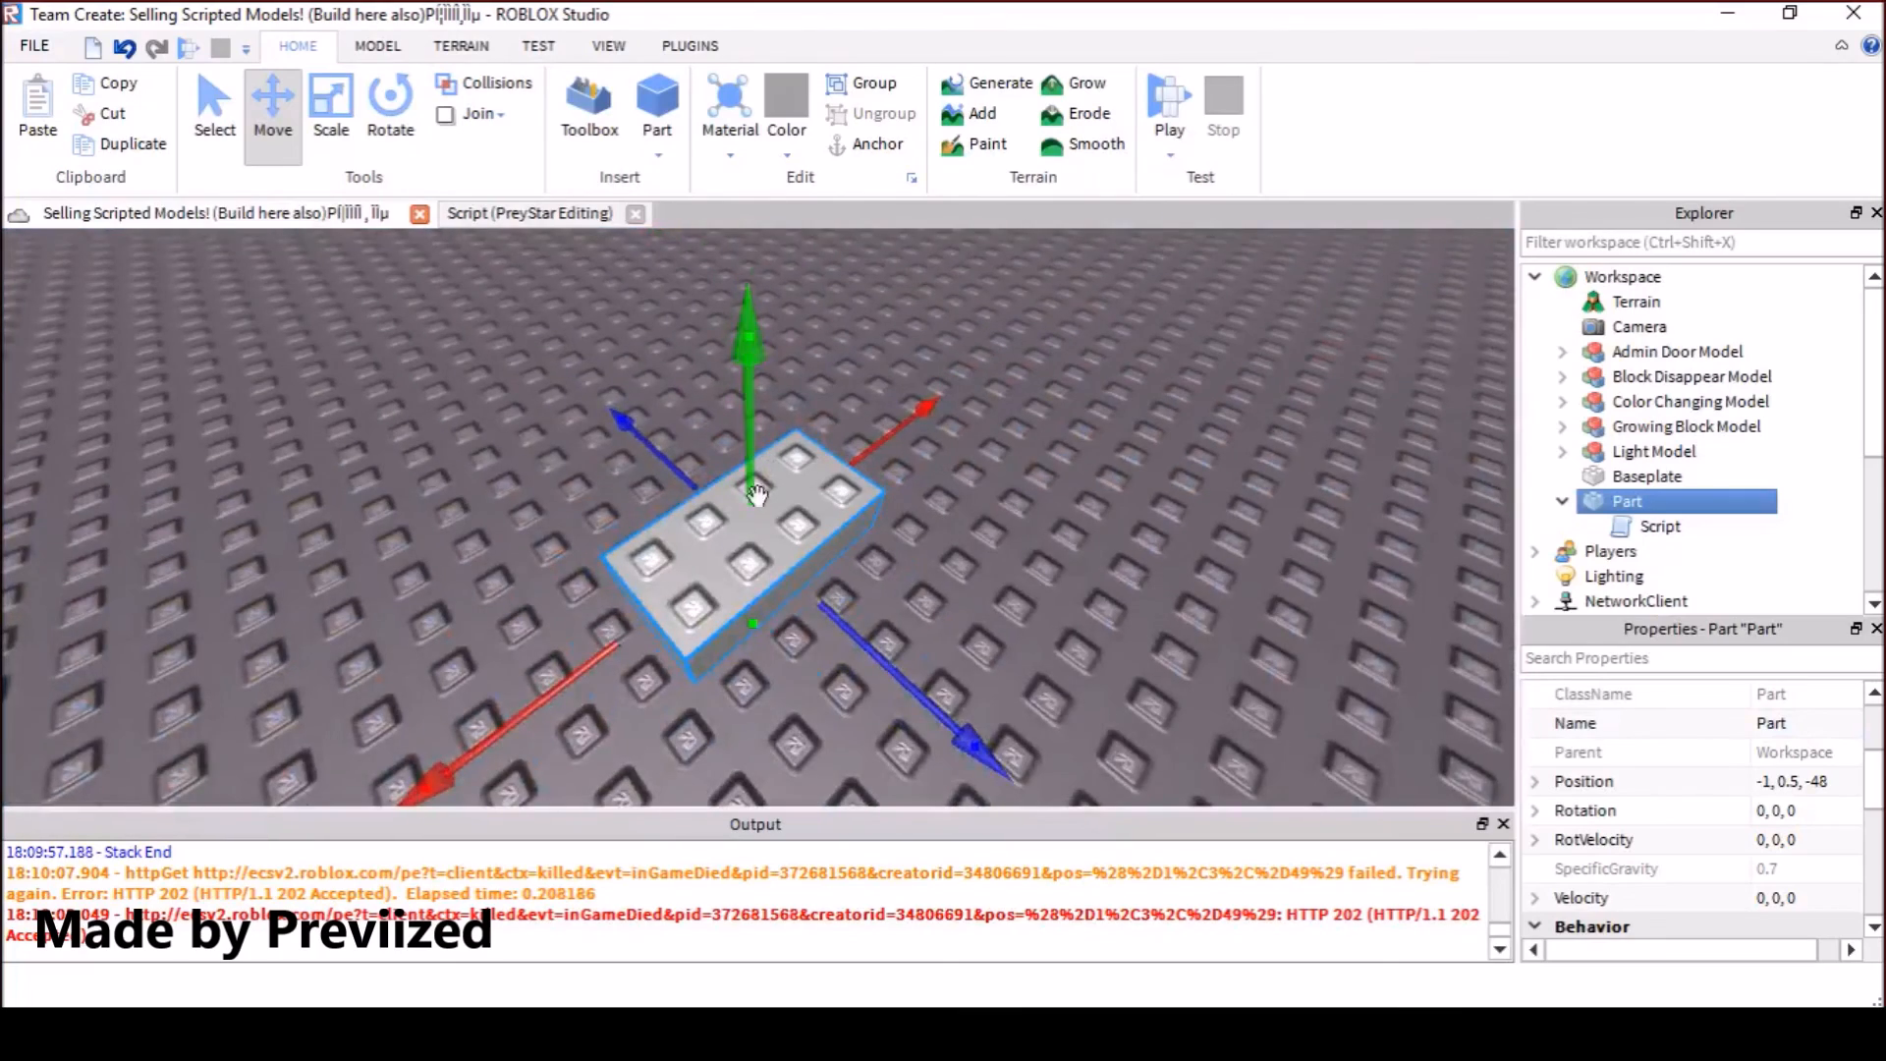
scroll(1009, 540, up, 4)
scroll(1009, 540, down, 6)
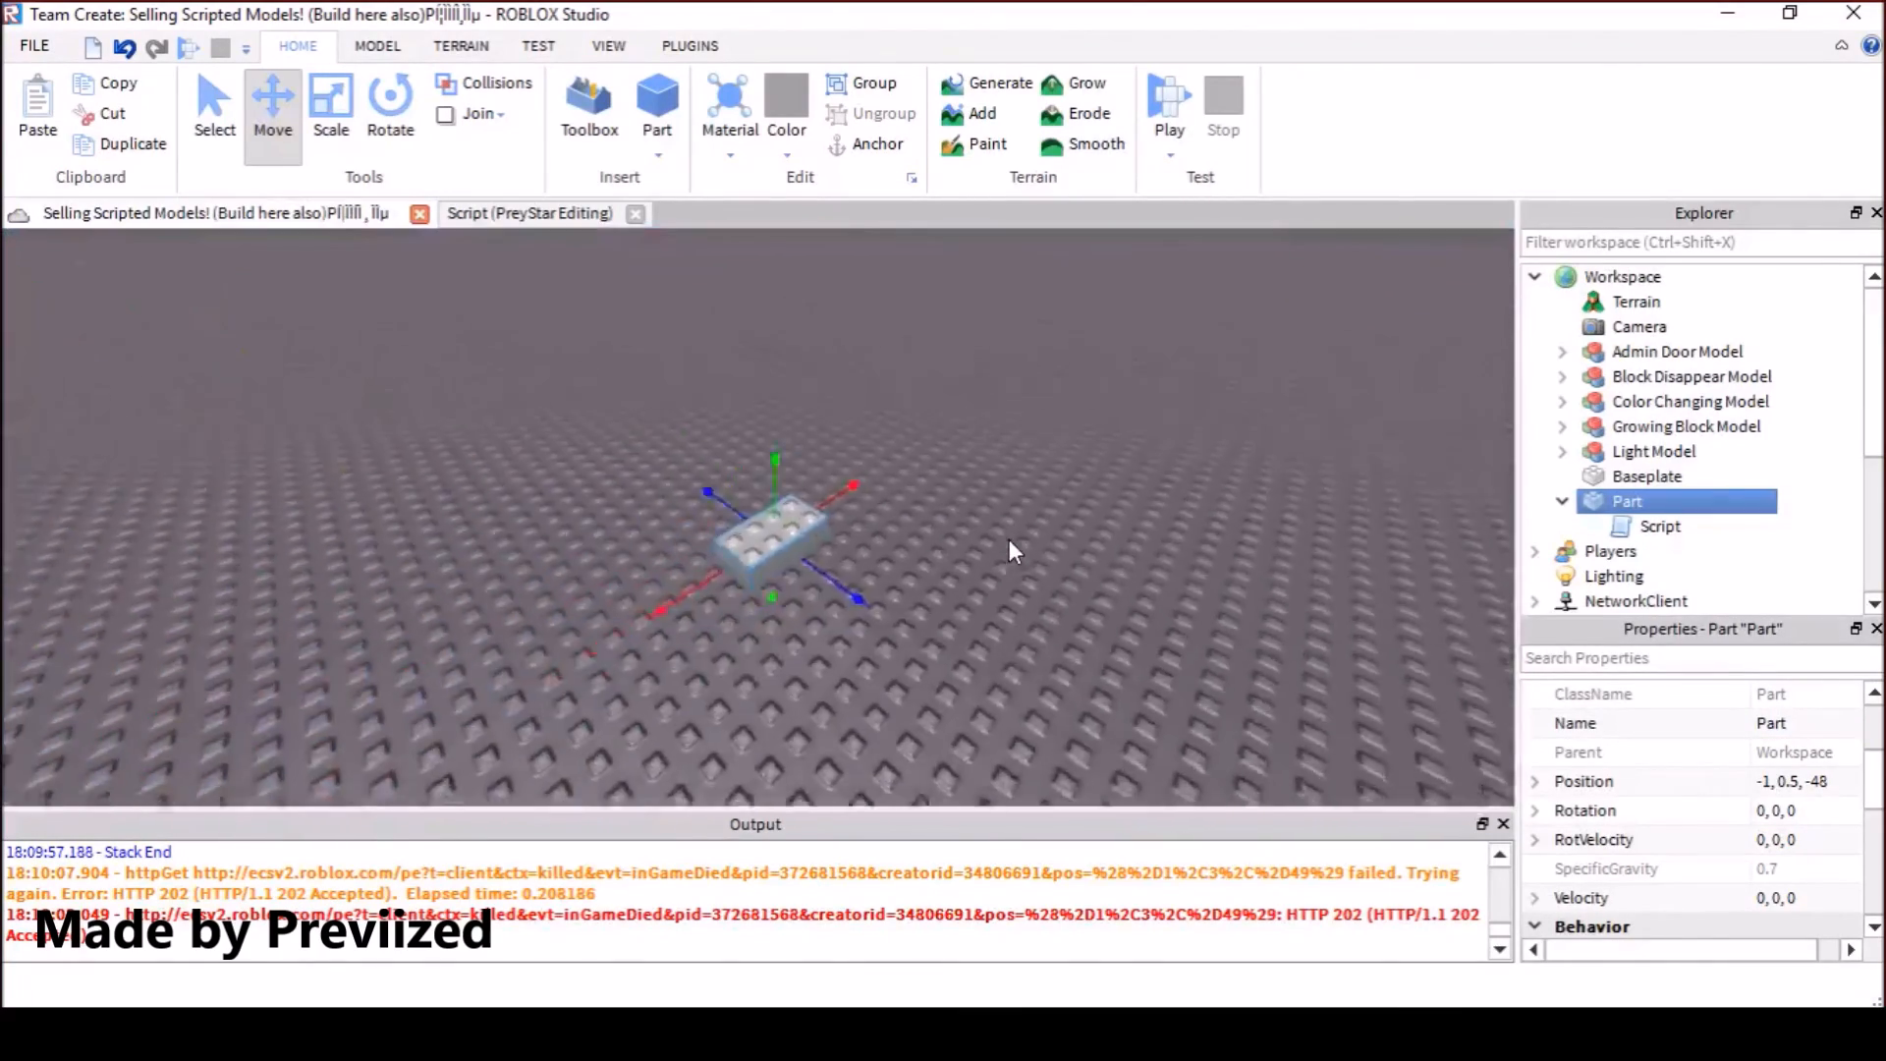
right_drag(810, 476, 1007, 555)
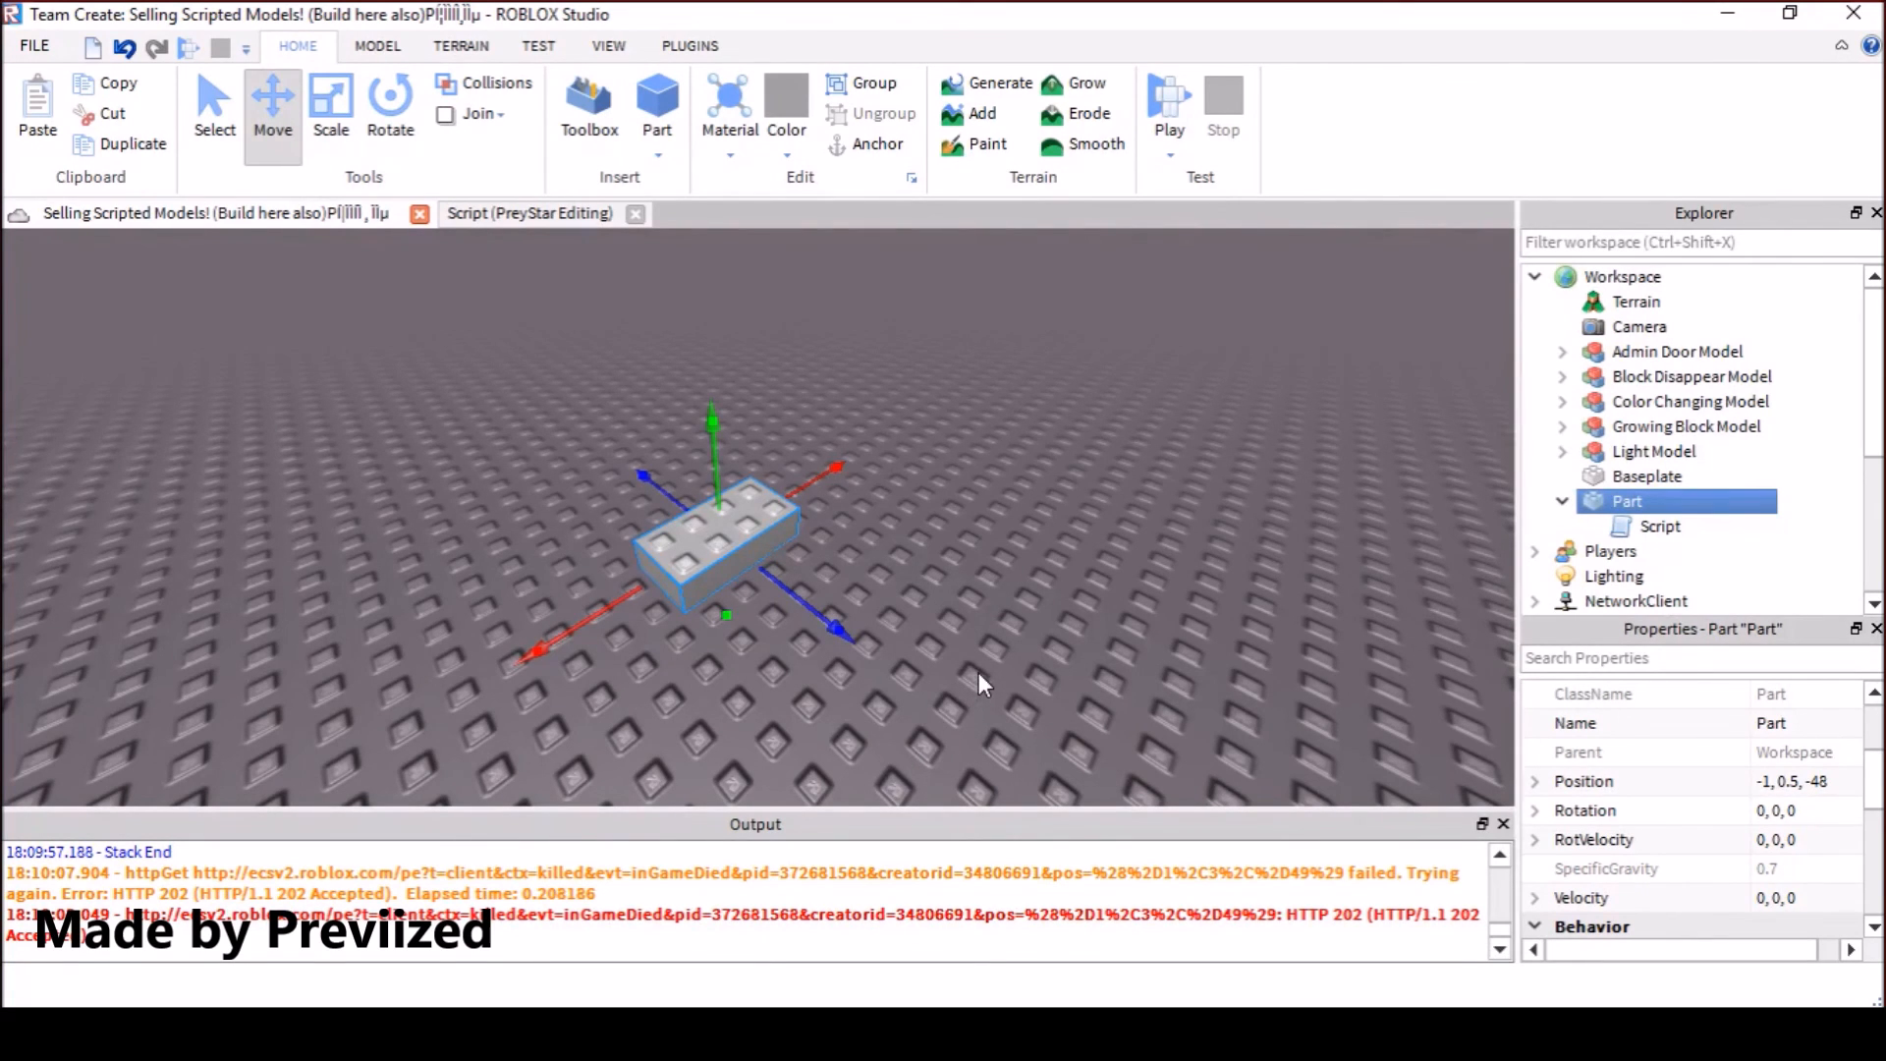
right_click(955, 884)
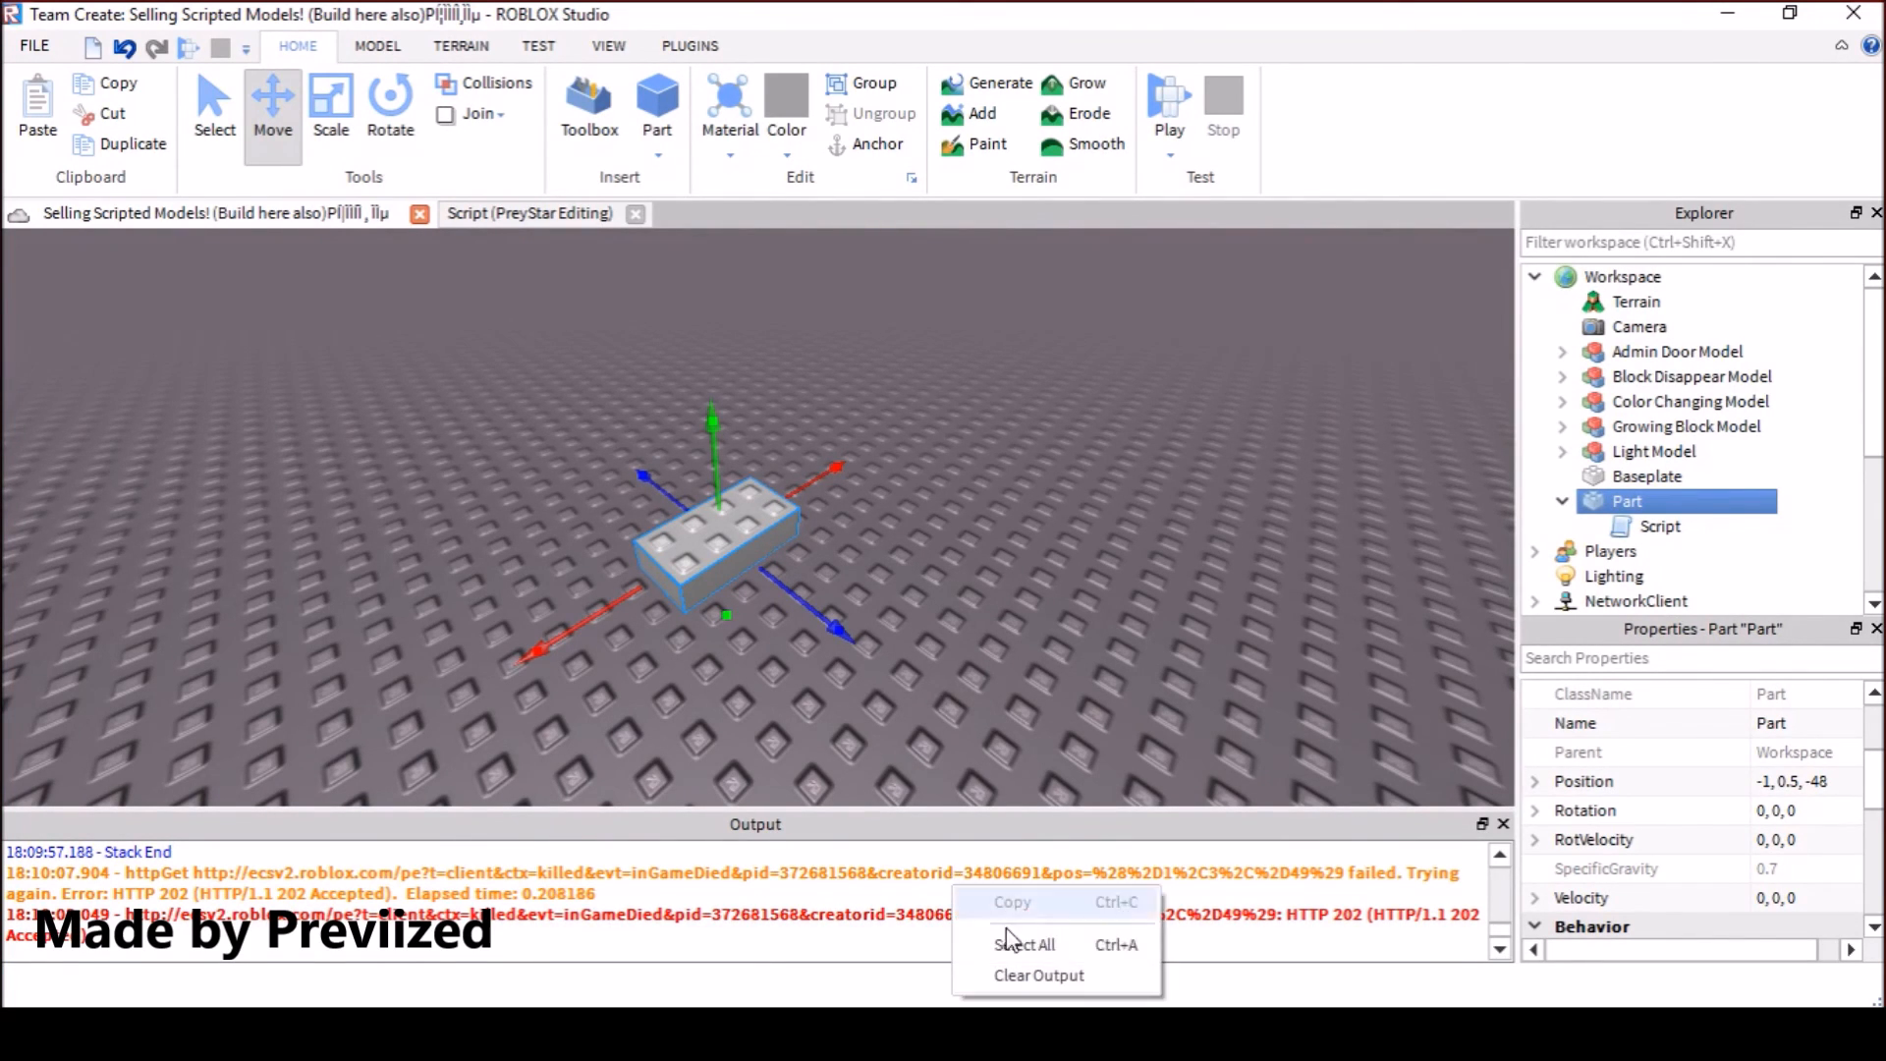
click(1036, 978)
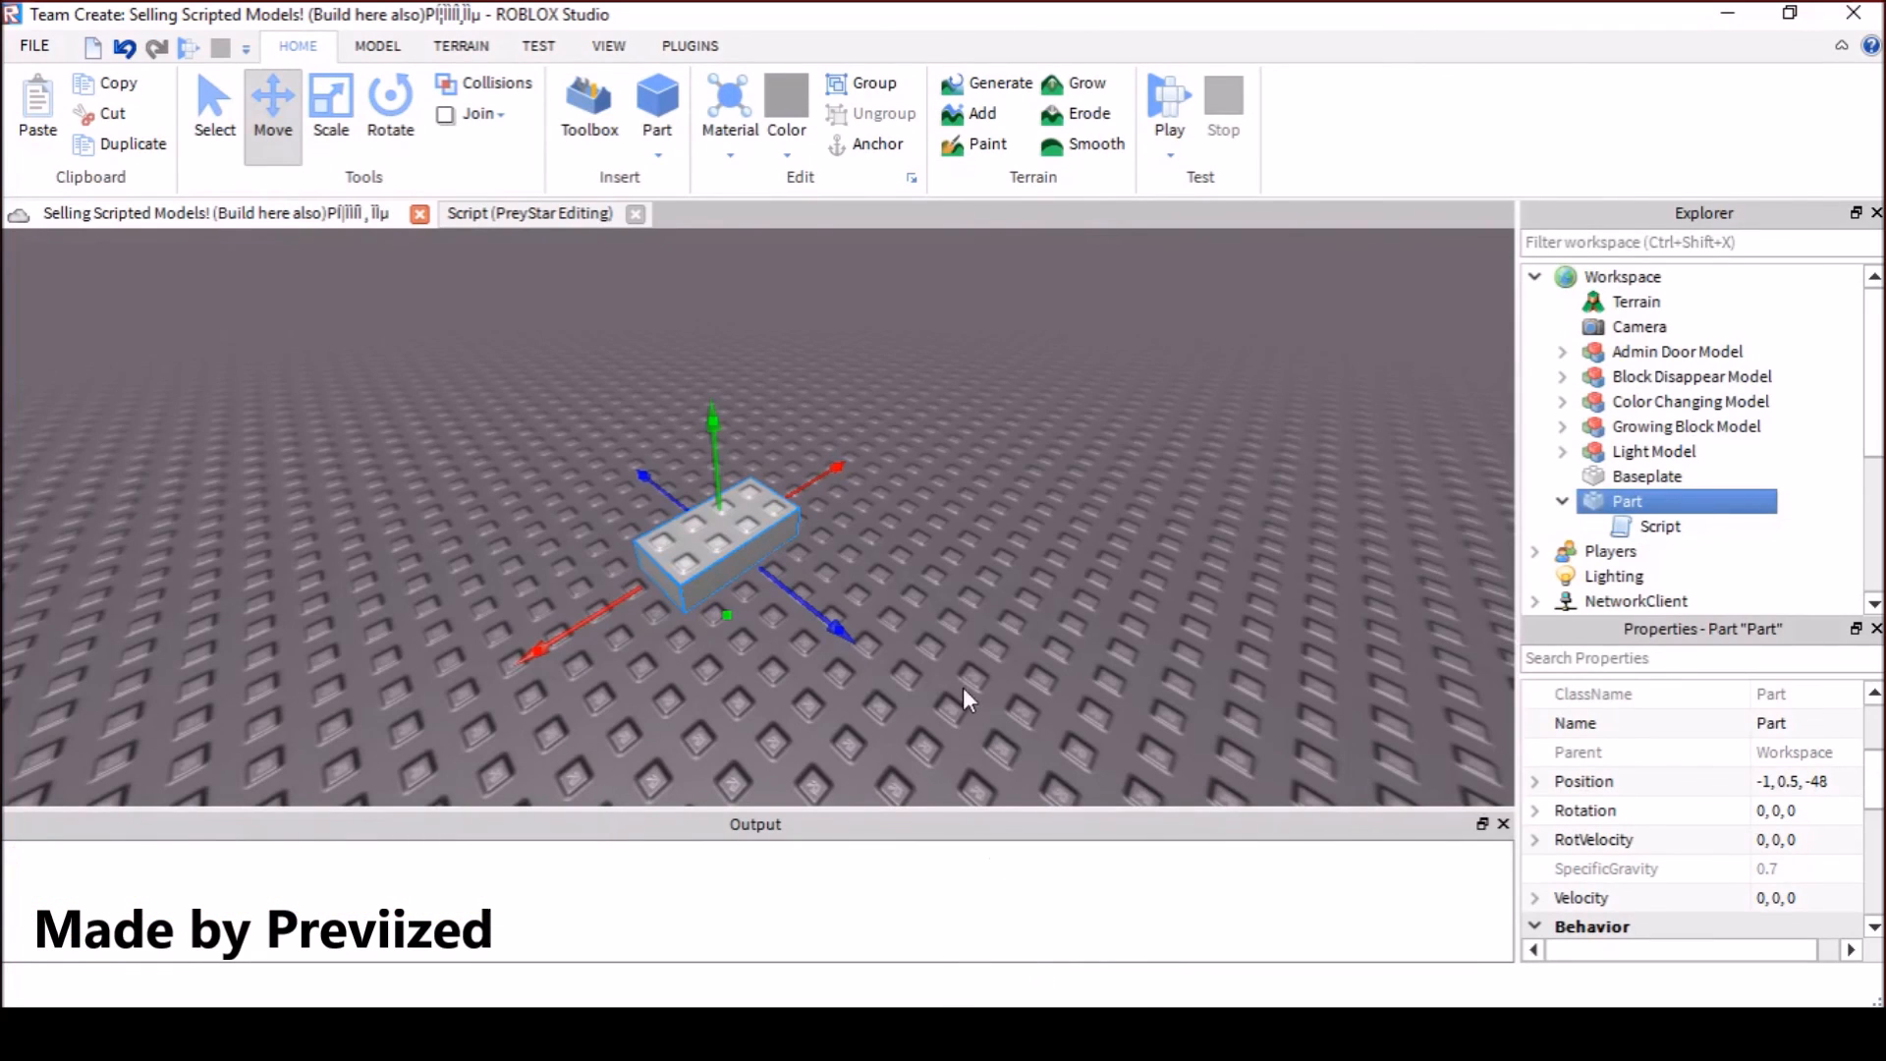